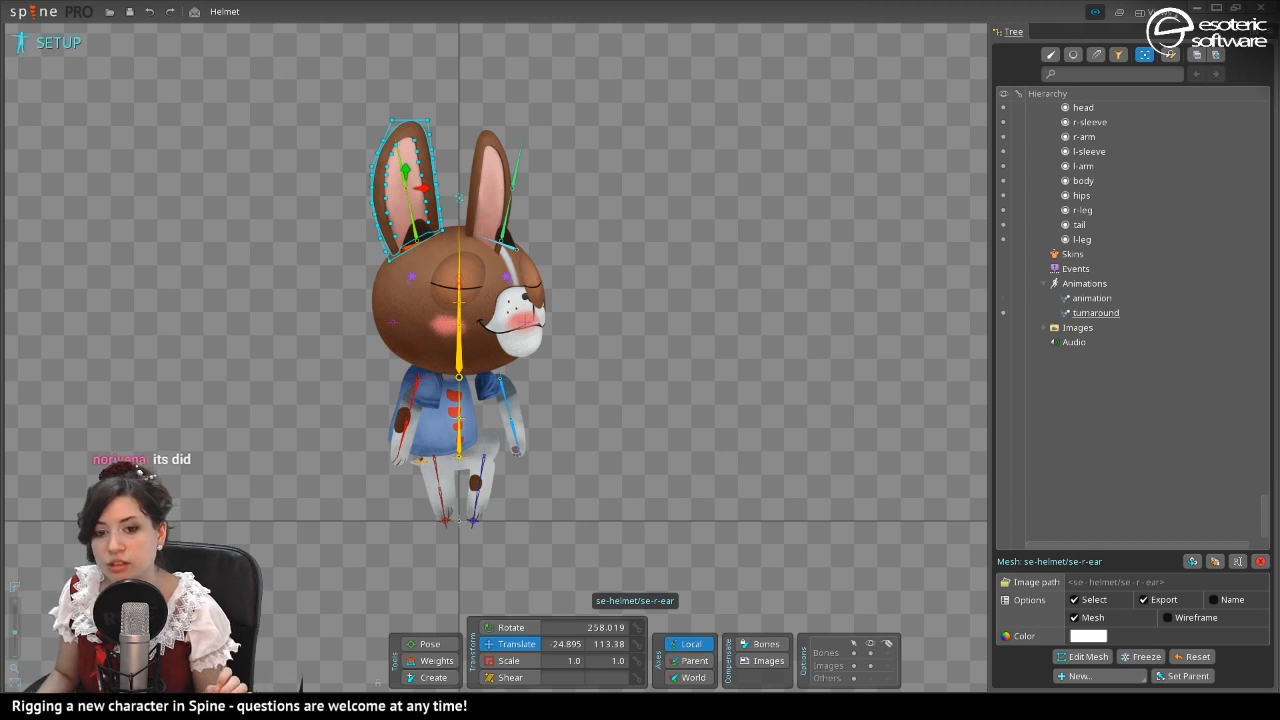
Switch from setup mode to Animate mode.
left_click(45, 42)
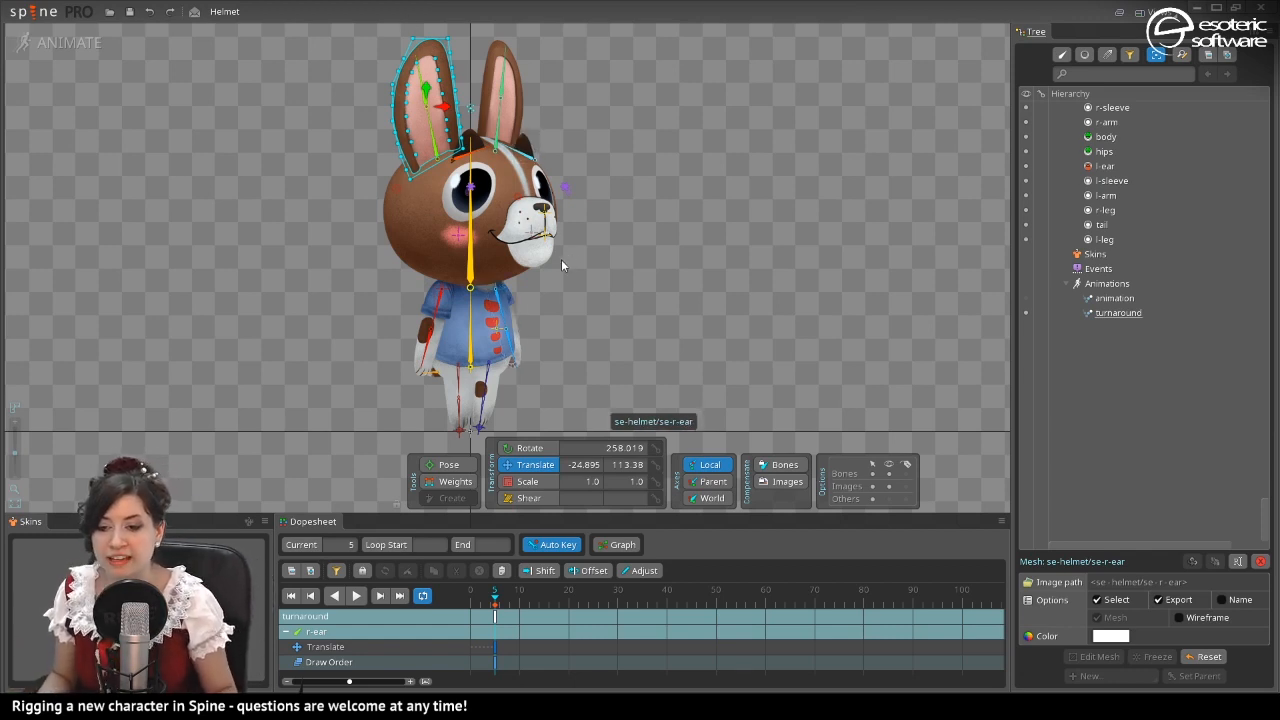
Try rotating the head bone and moving the hips bone sideways at frame 5, undoing each test.
left_click(530, 448)
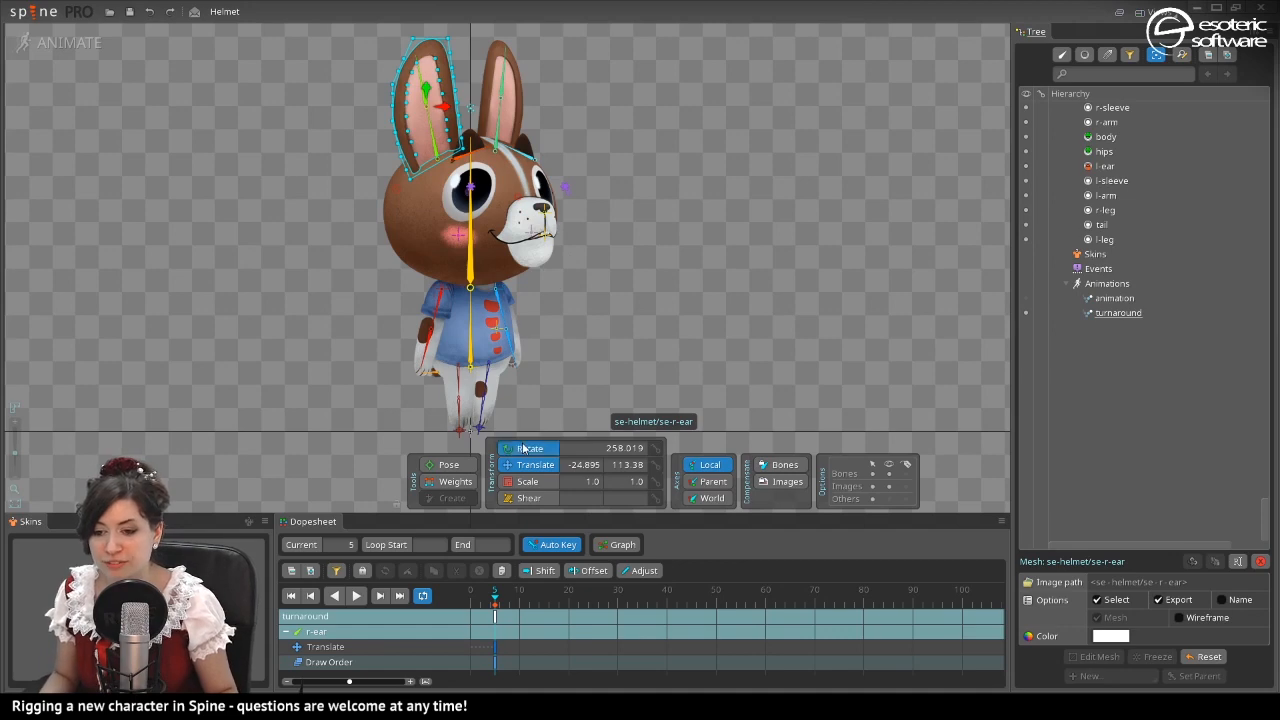
left_click(470, 215)
left_click_drag(470, 215, 503, 222)
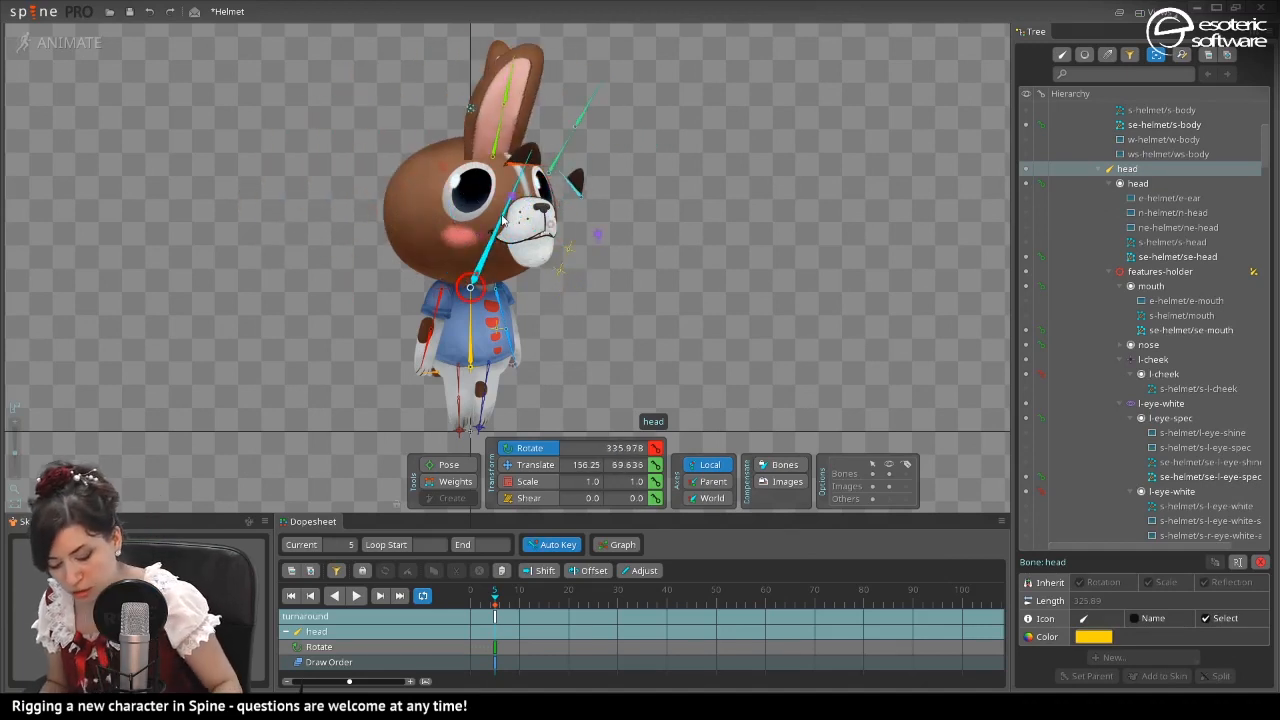
key("ctrl+z")
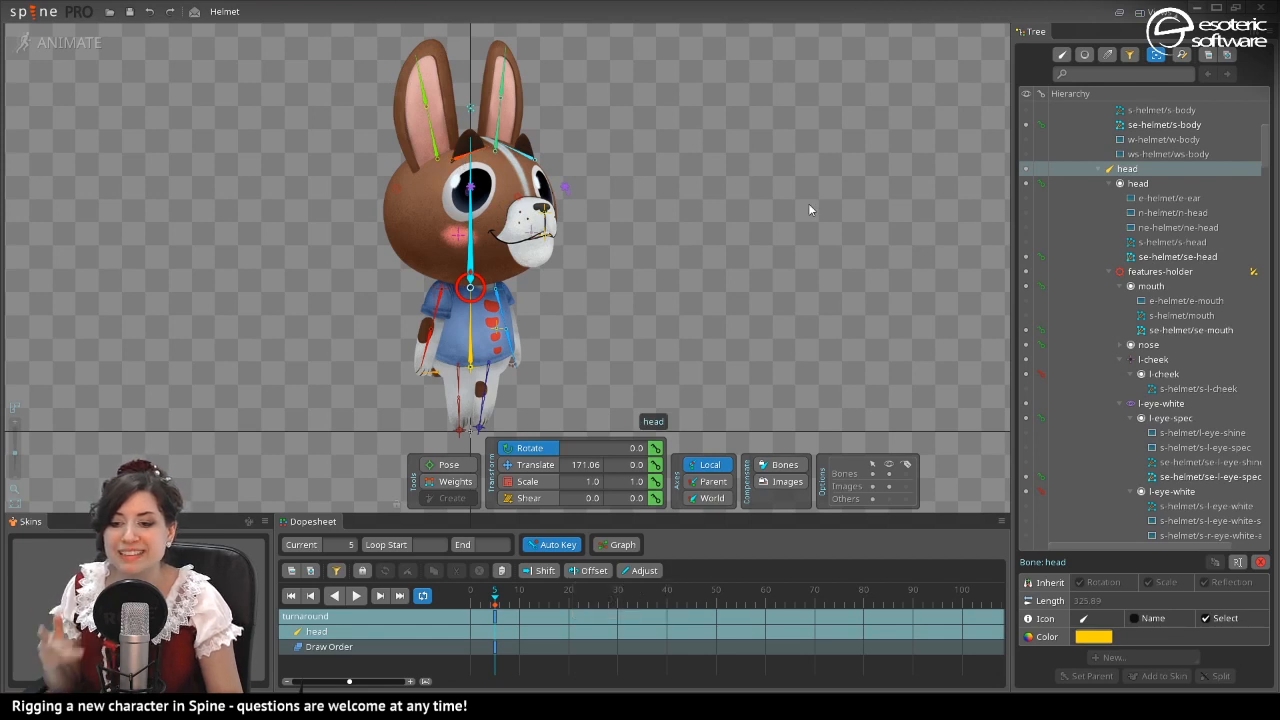
left_click(470, 366)
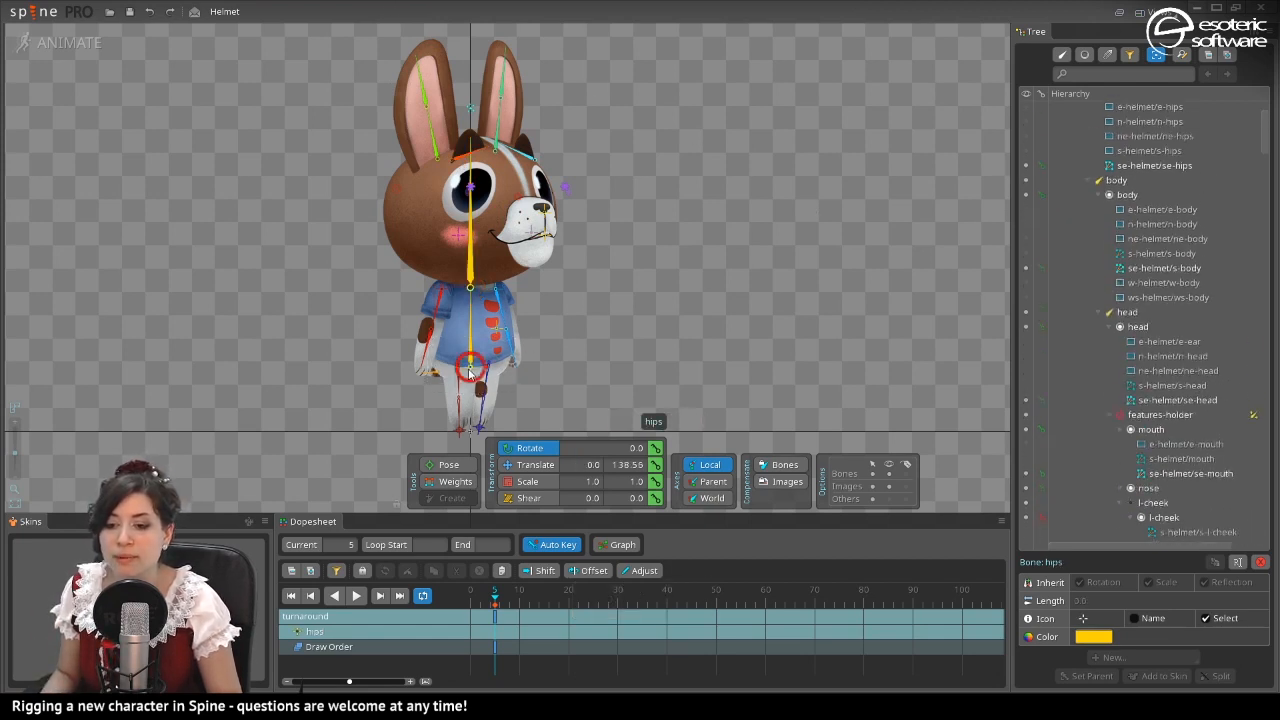
left_click(528, 465)
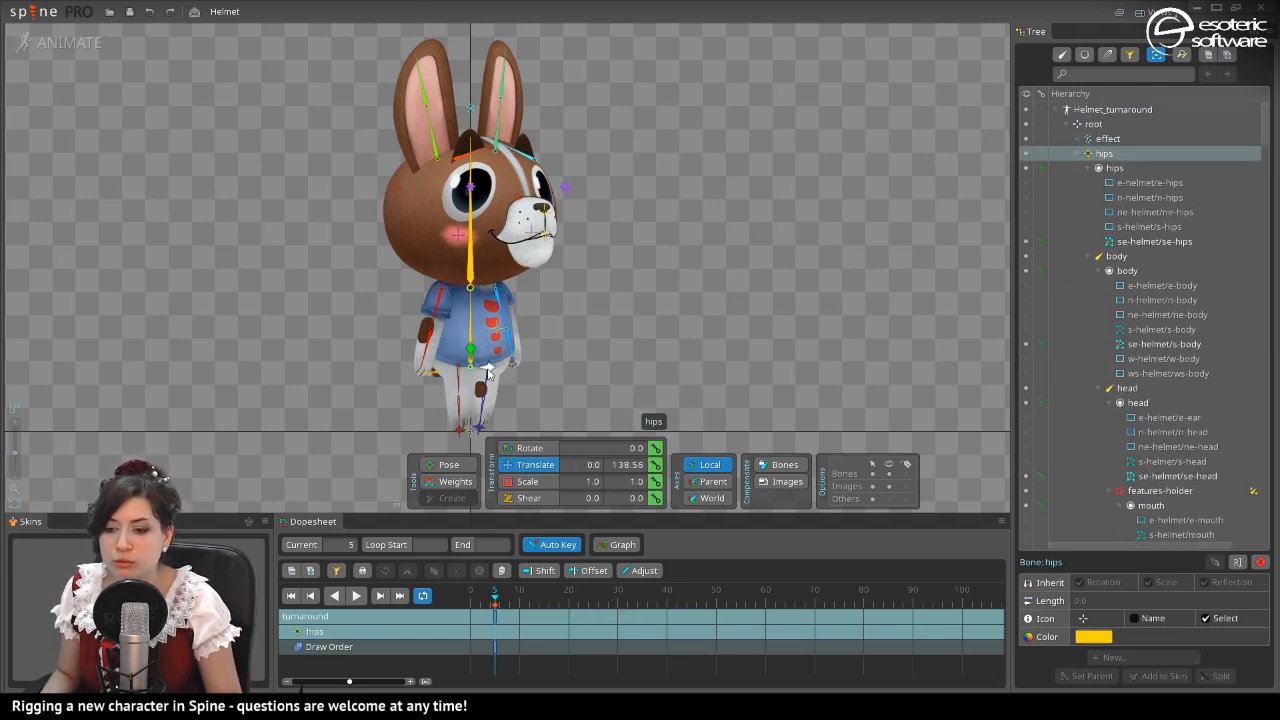
left_click_drag(488, 377, 668, 360)
key("ctrl+z")
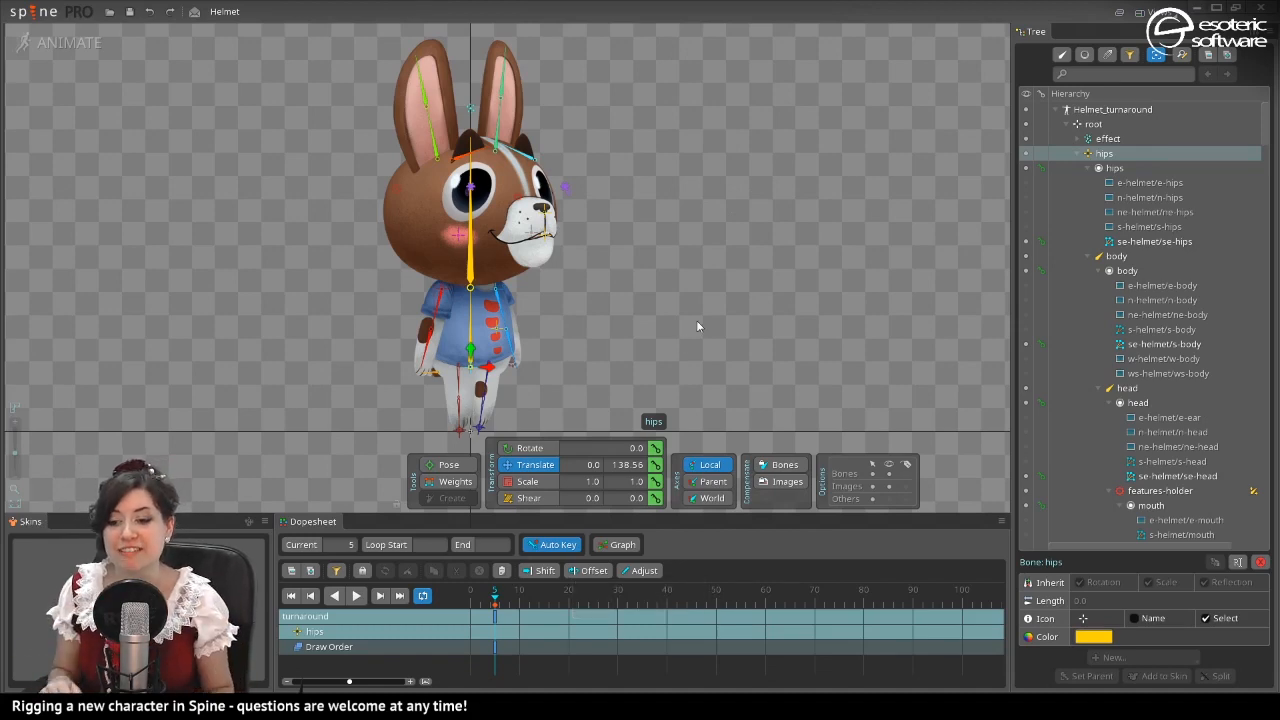
Select the lower vertices of the right ear mesh se-helmet/se-r-ear and set their r-ear bone weight to 100.
left_click(421, 113)
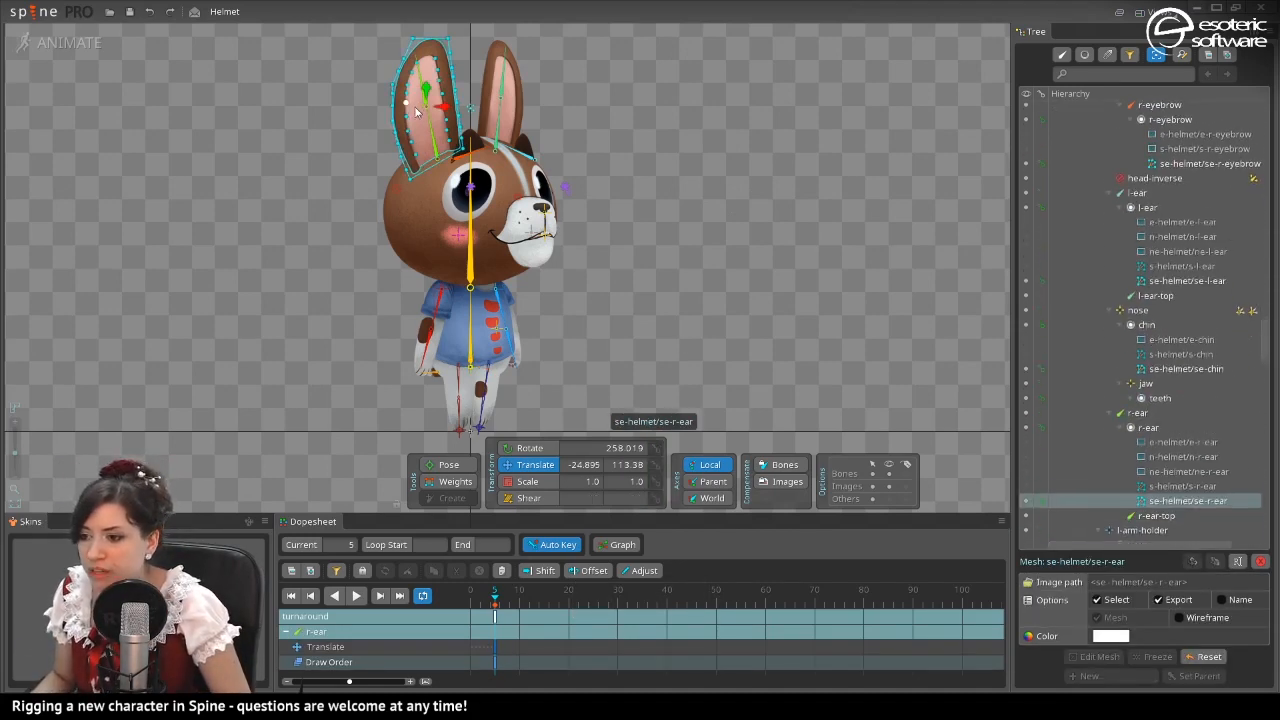
left_click(438, 483)
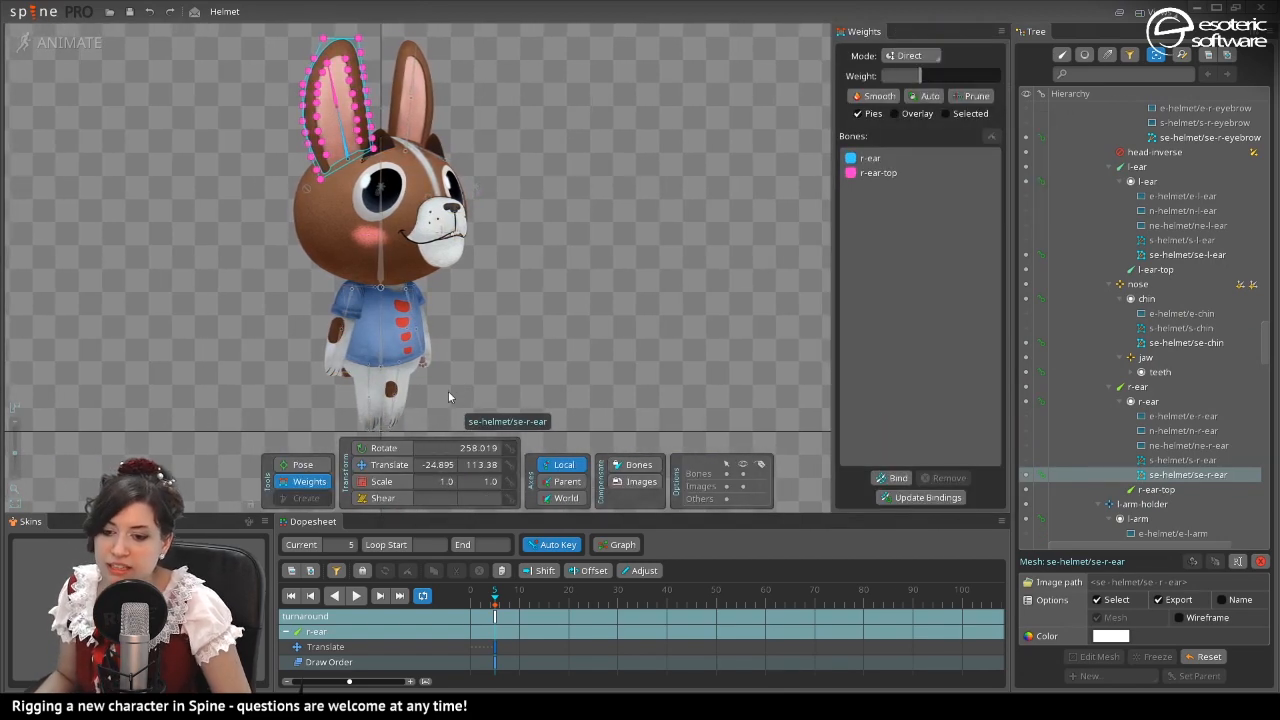
left_click_drag(380, 308, 484, 352)
scroll(460, 262, "up", 2)
scroll(460, 262, "up", 1)
left_click_drag(442, 194, 514, 318)
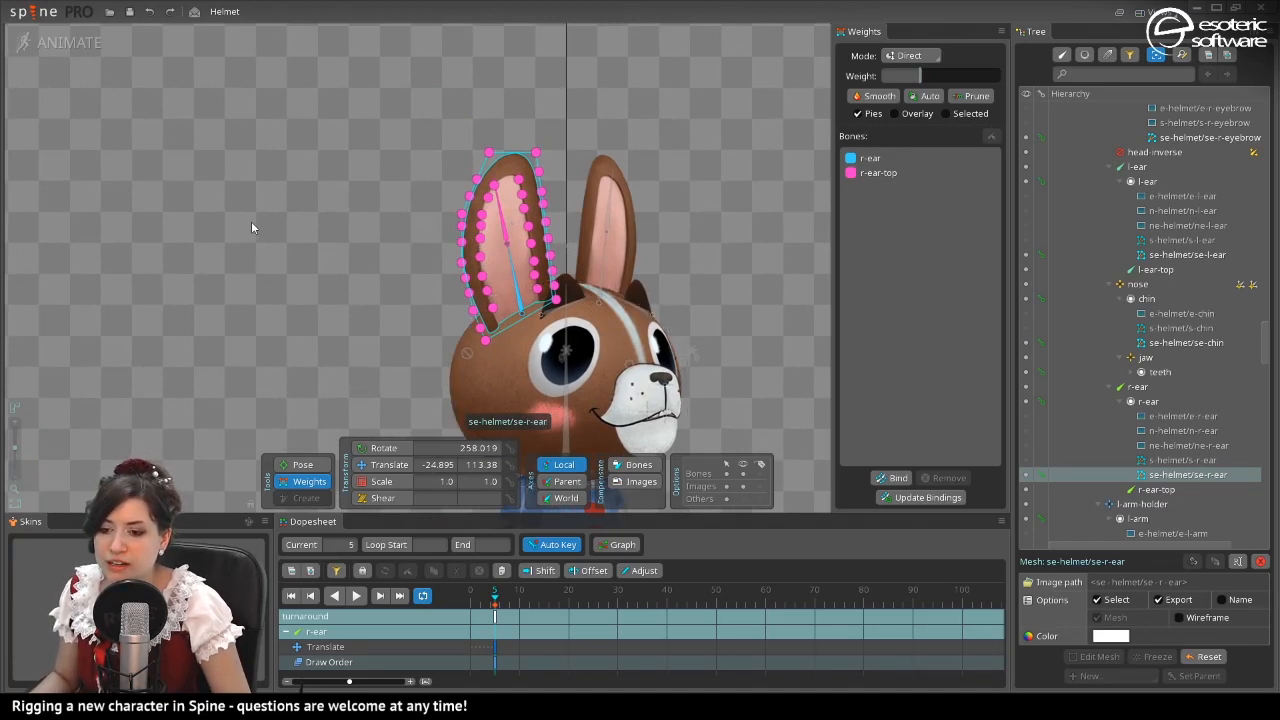
left_click_drag(295, 269, 251, 249)
left_click_drag(384, 276, 275, 231)
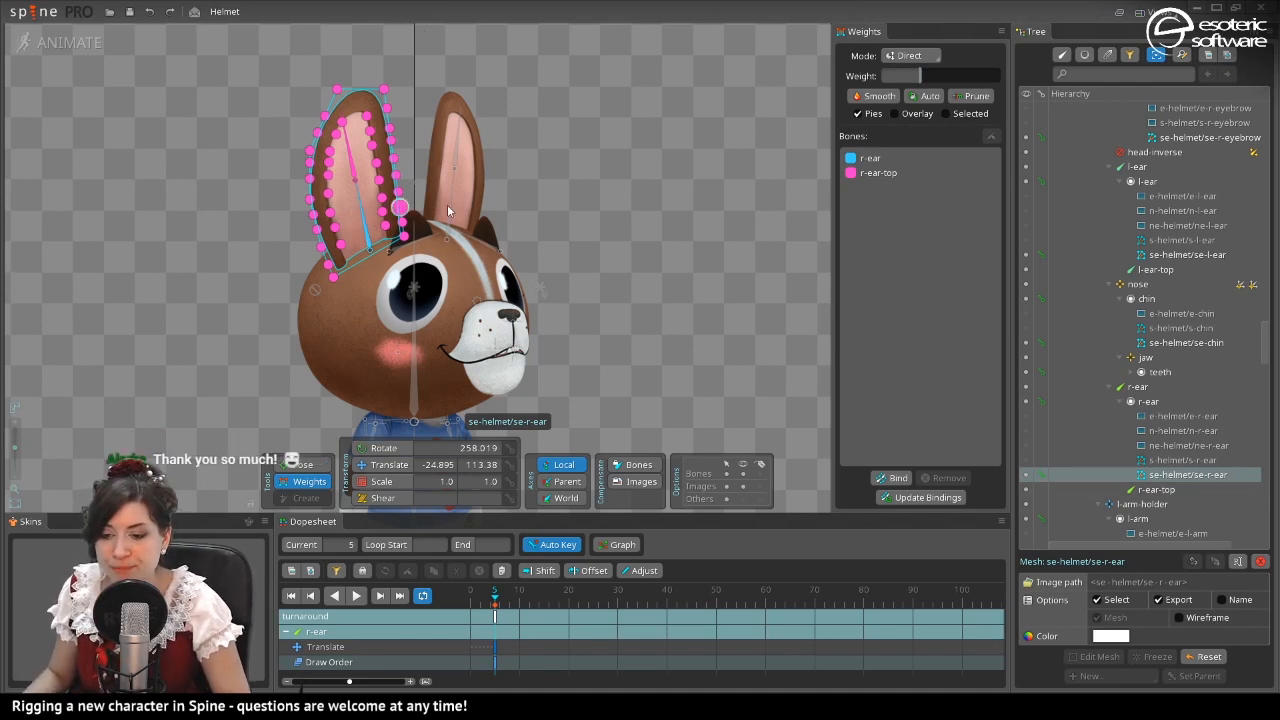
left_click_drag(721, 414, 157, 204)
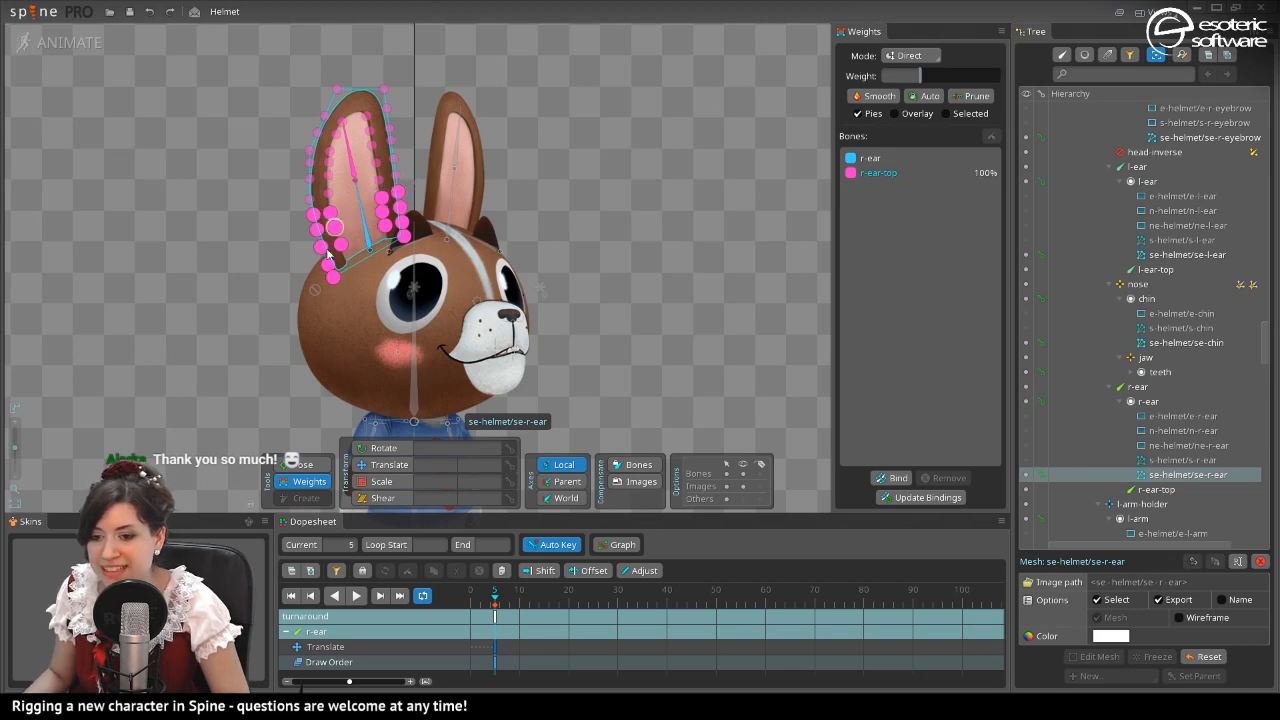
left_click(917, 157)
left_click_drag(928, 75, 1003, 74)
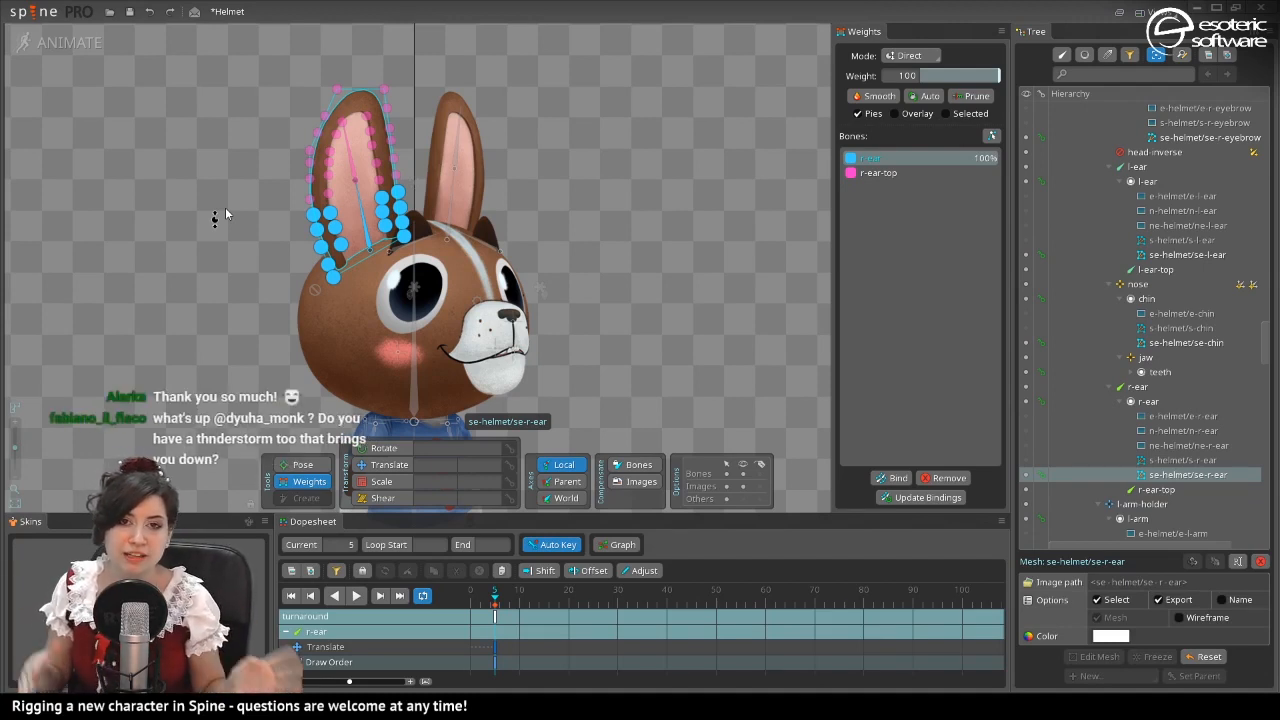
Filter the tree to attachments and show the front-view s-helmet attachments at frame 0 of the turnaround animation.
left_click(33, 44)
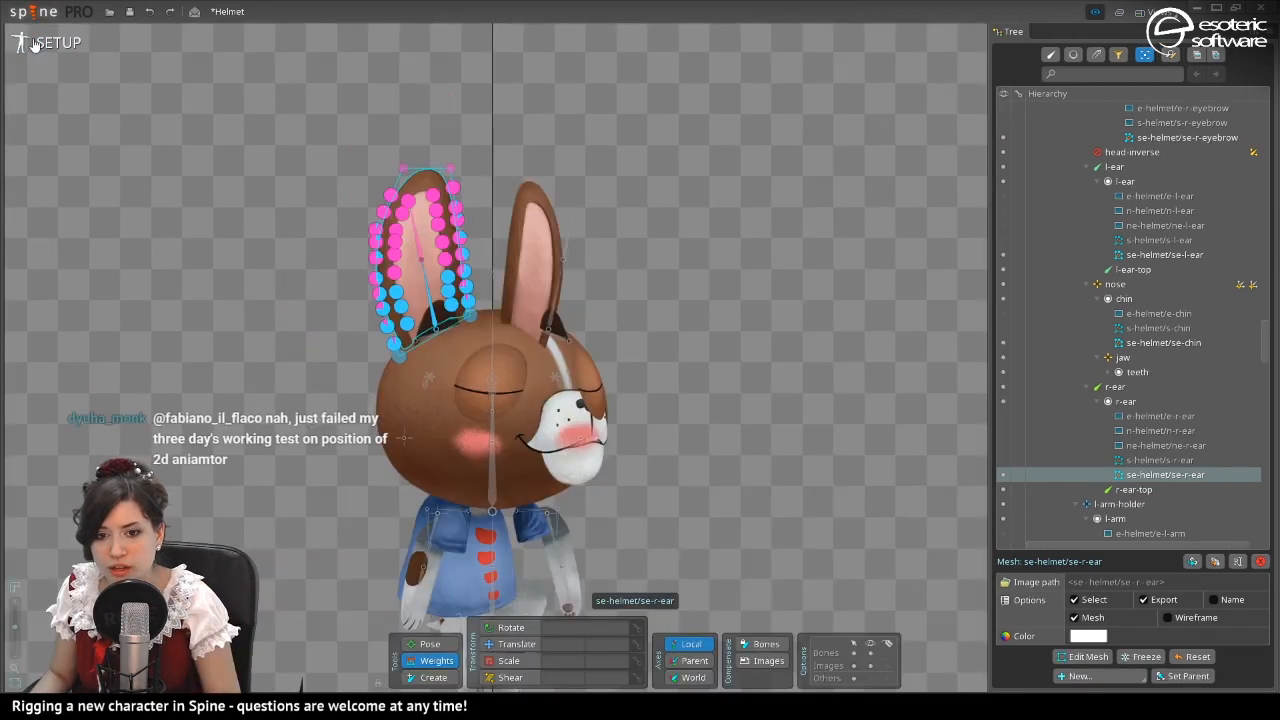
left_click(33, 44)
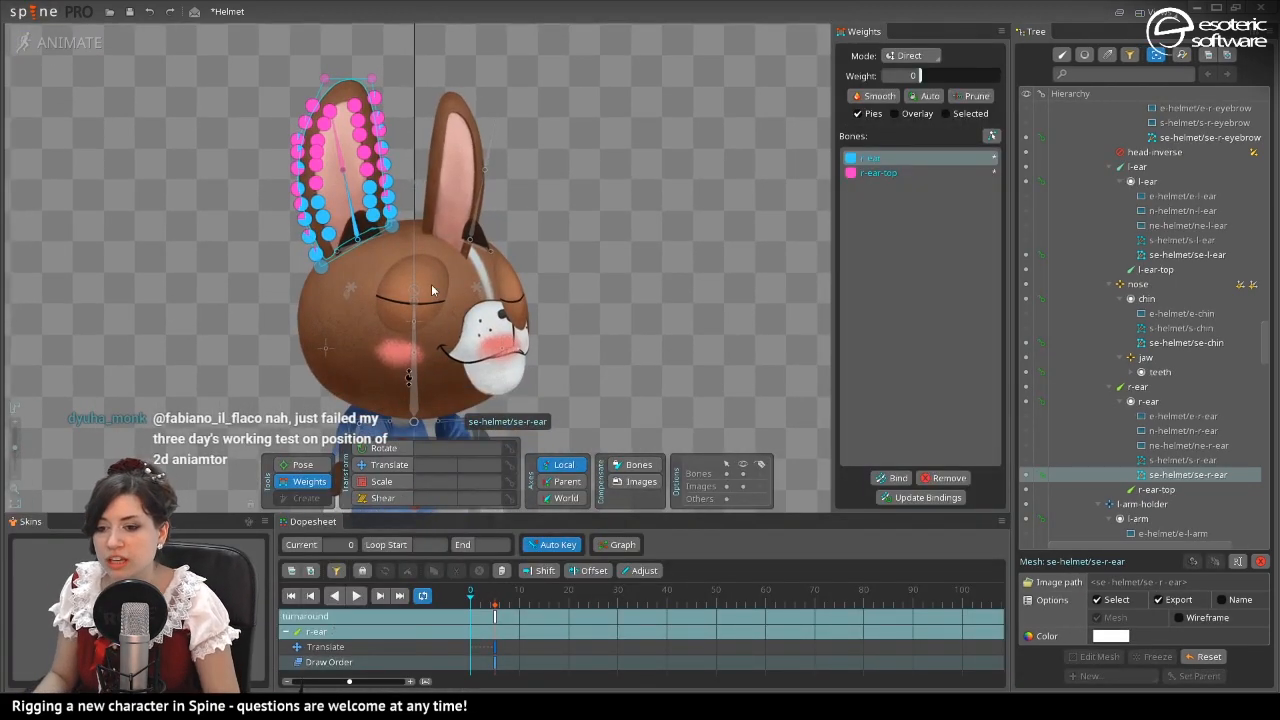
left_click(1112, 56)
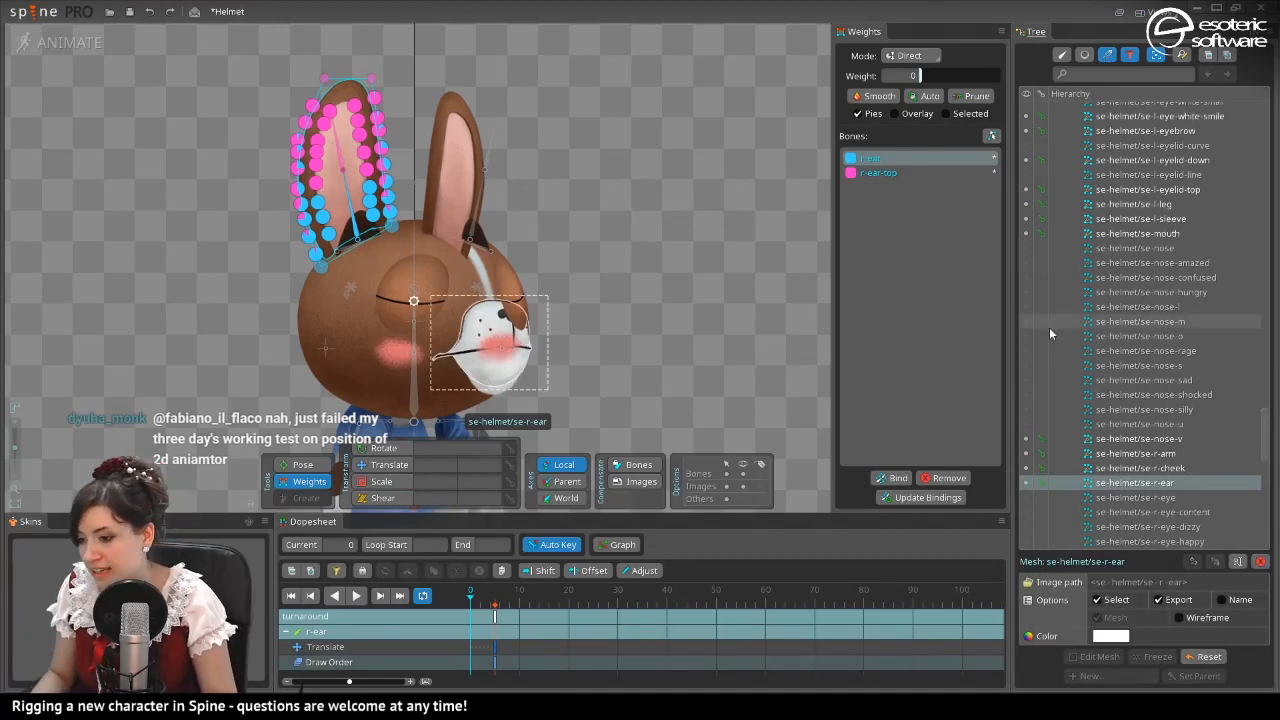
scroll(1063, 323, "up", 10)
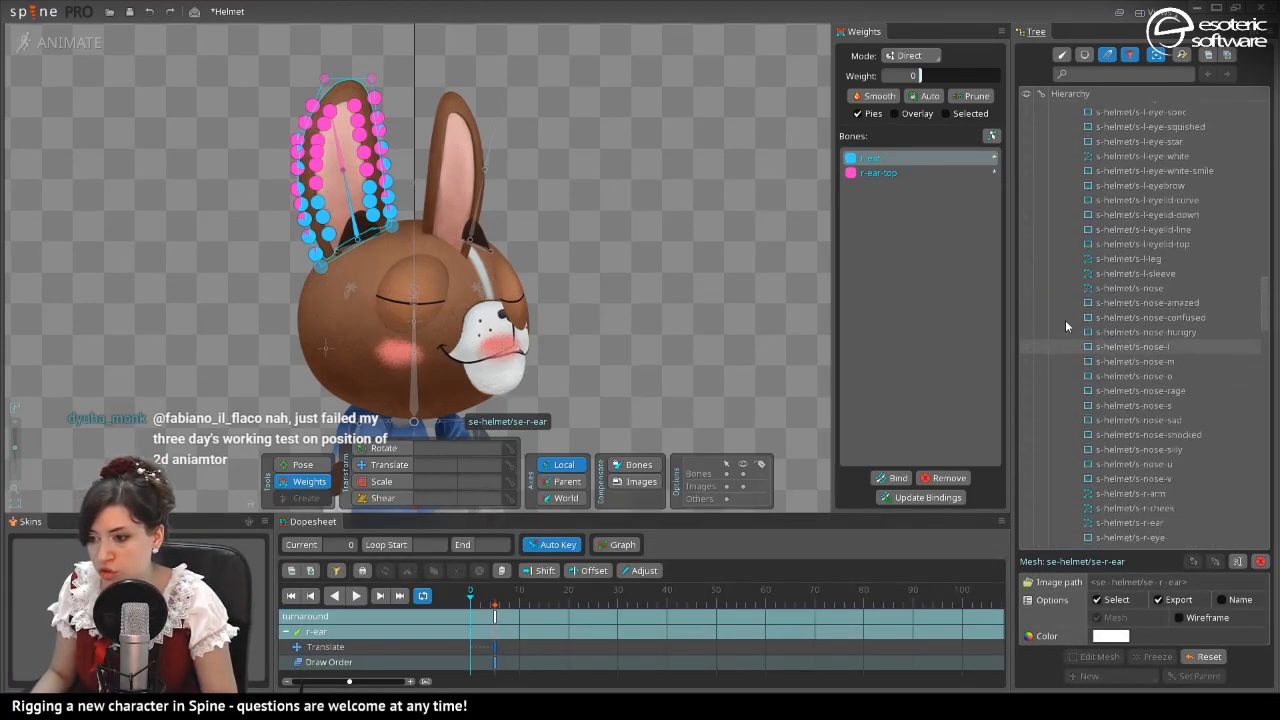
scroll(1064, 319, "up", 10)
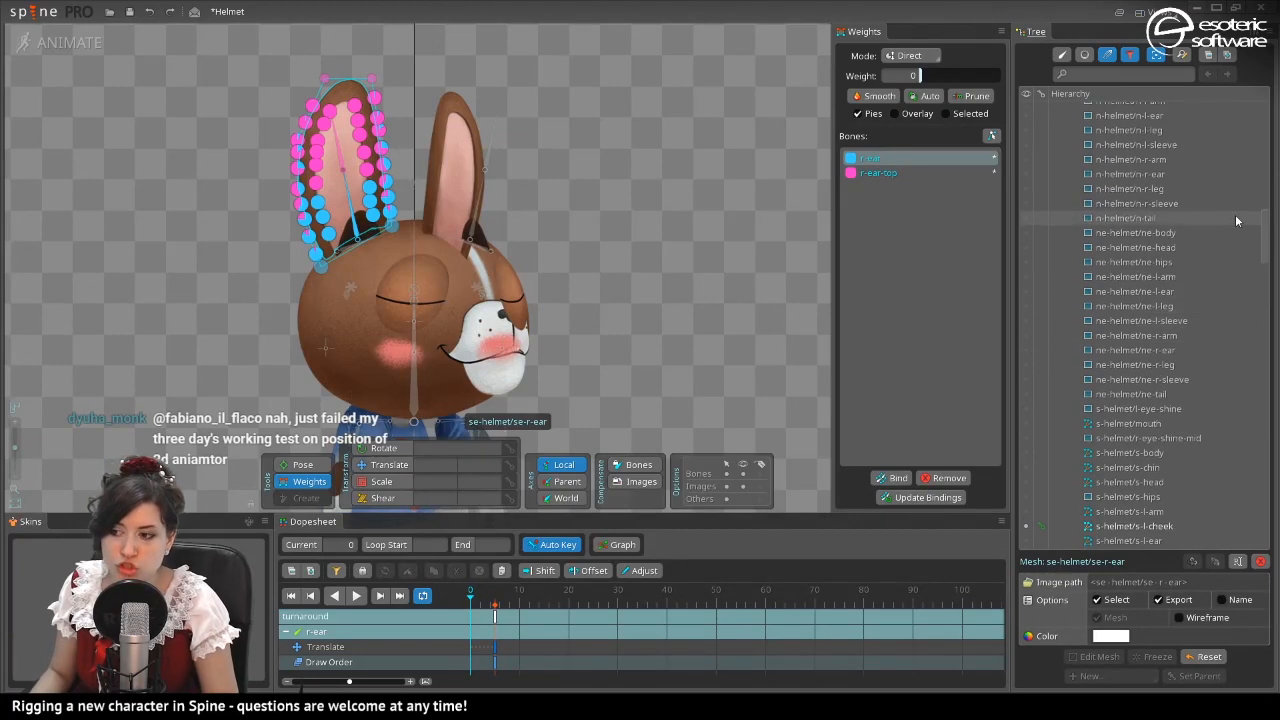
left_click_drag(1265, 222, 1250, 106)
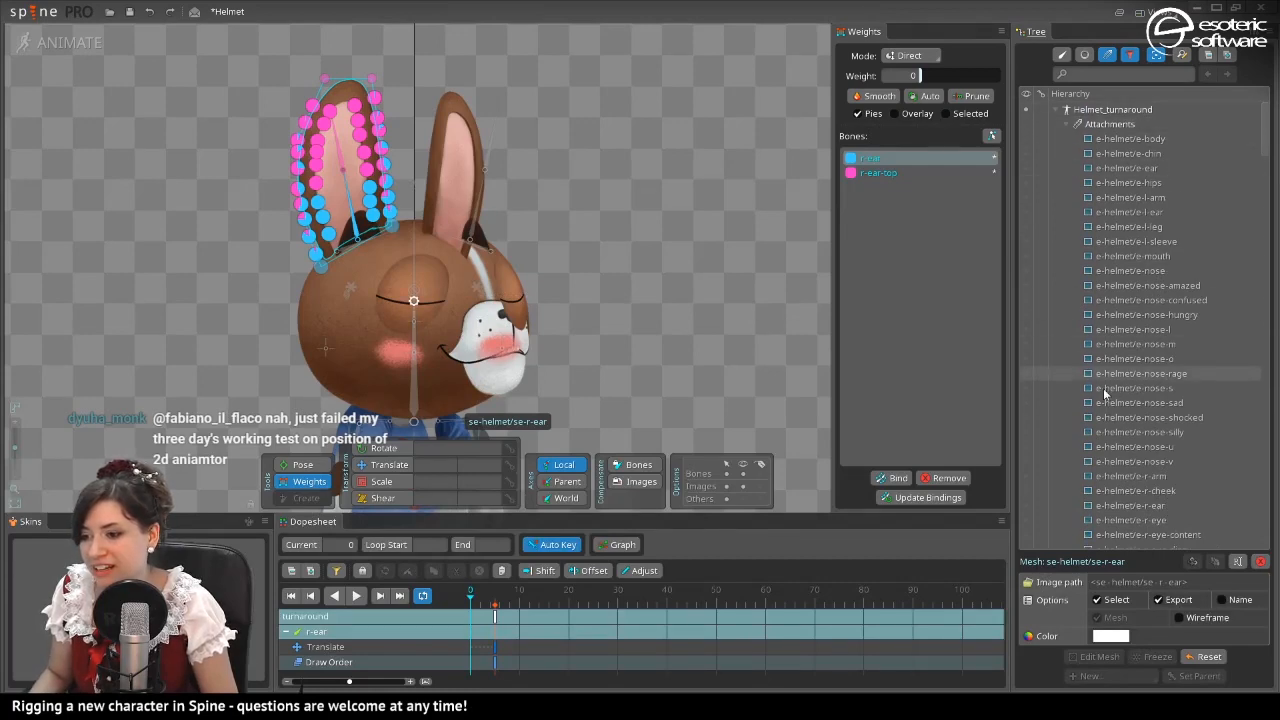
left_click_drag(1267, 128, 1267, 158)
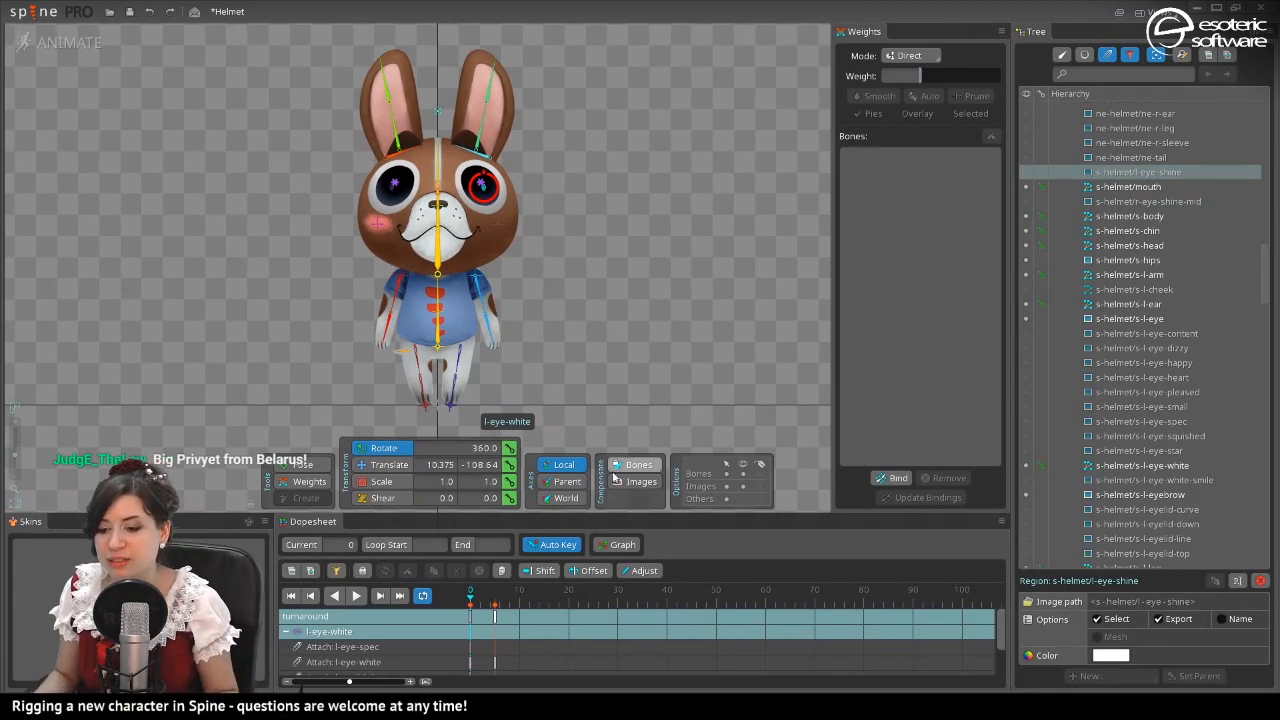
Show the se-helmet attachments at frame 5, from se-helmet/s-body through se-helmet/se-teeth.
left_click_drag(472, 594, 494, 612)
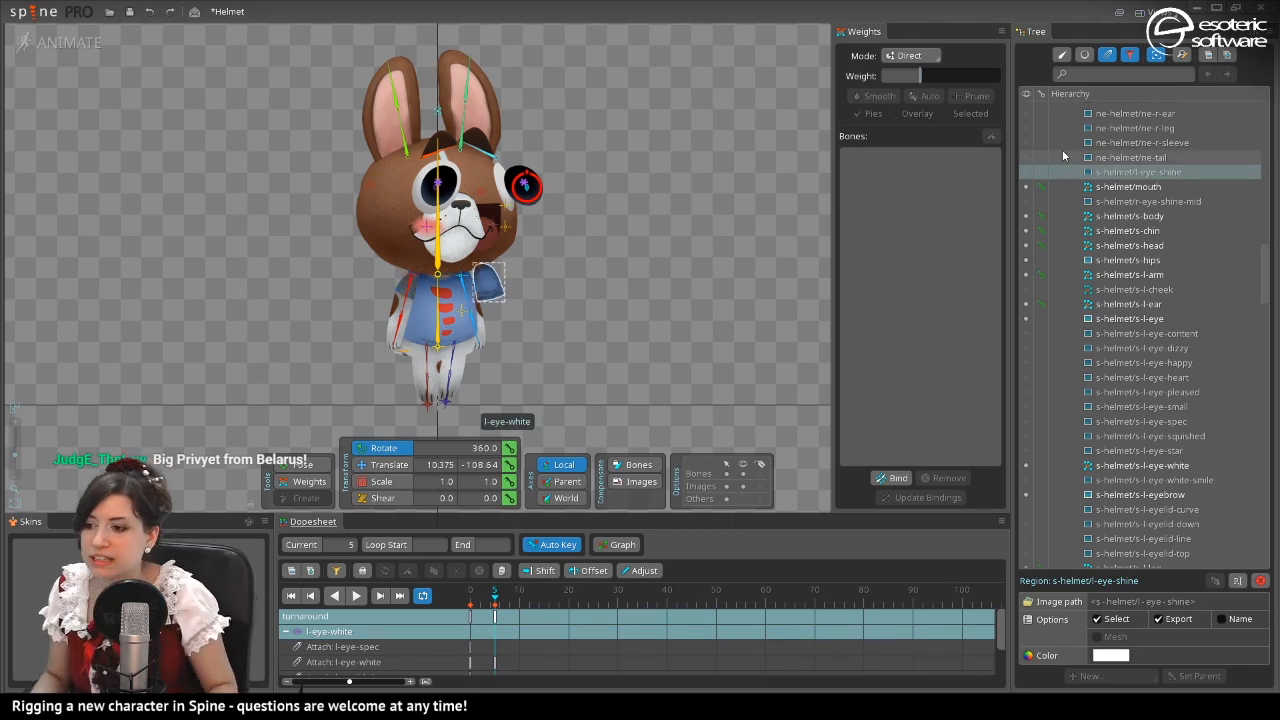
scroll(1108, 272, "down", 10)
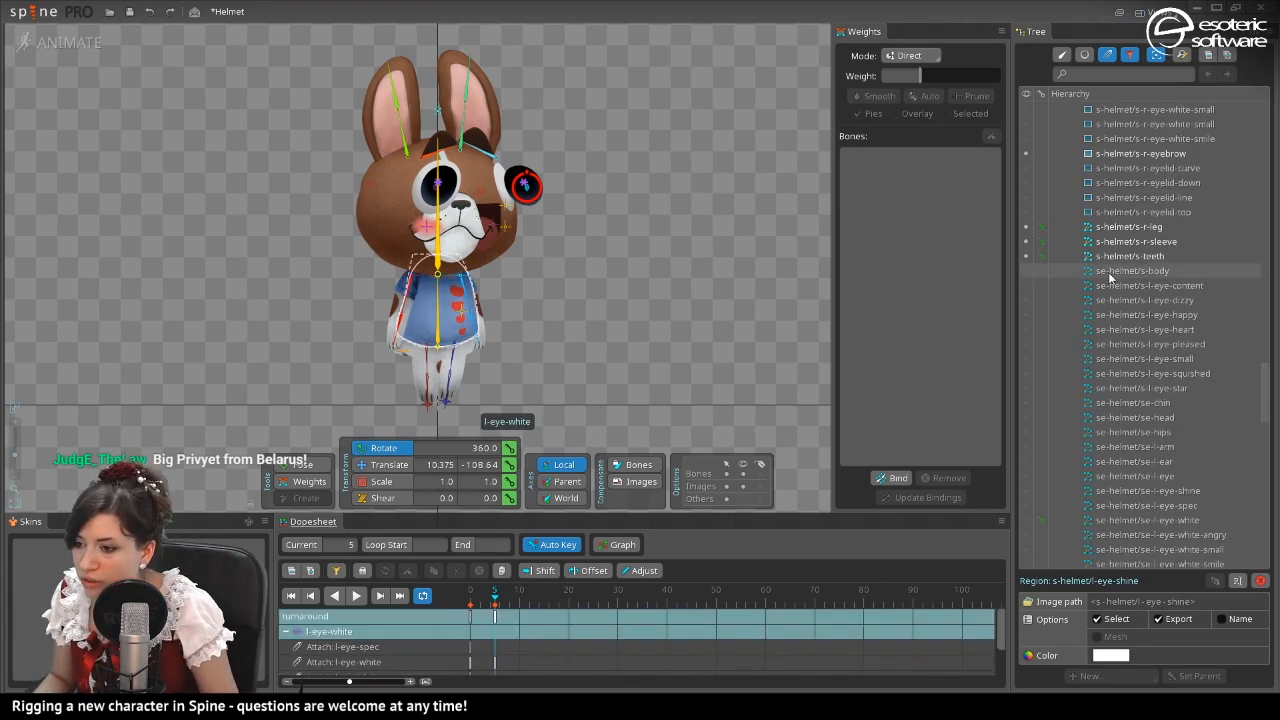
left_click(1108, 272)
scroll(1100, 310, "down", 15)
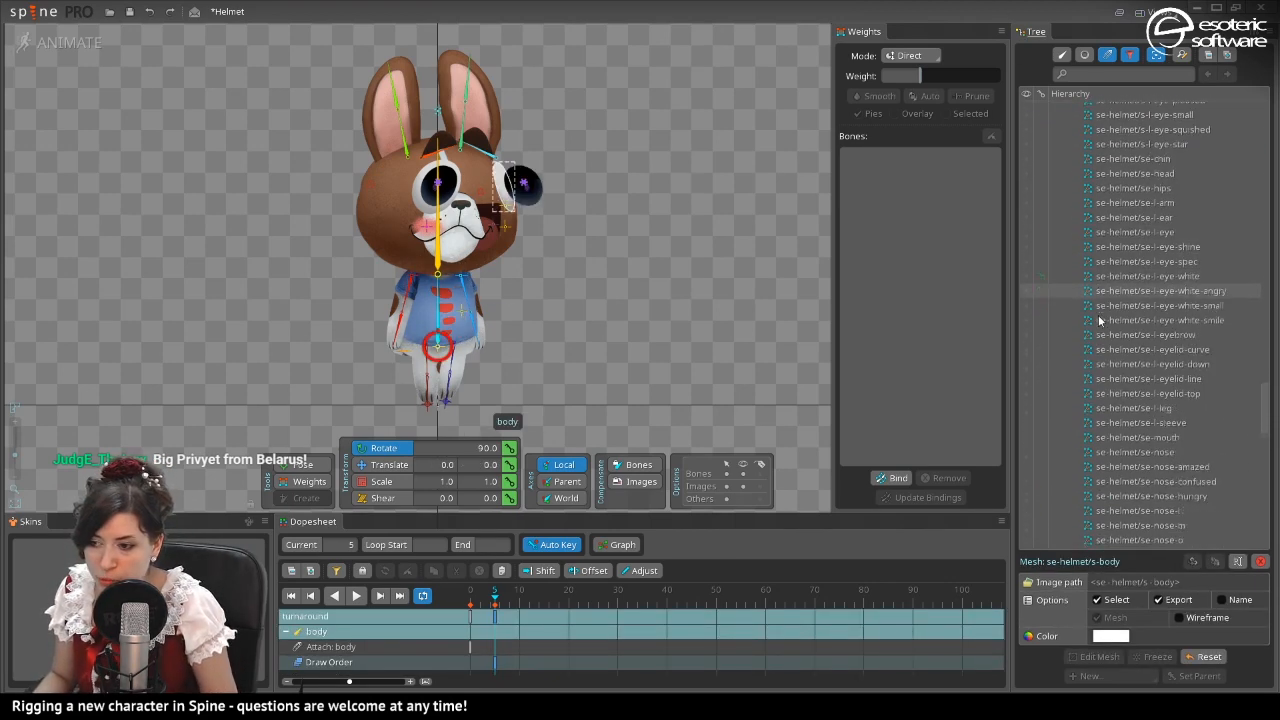
scroll(1100, 325, "down", 4)
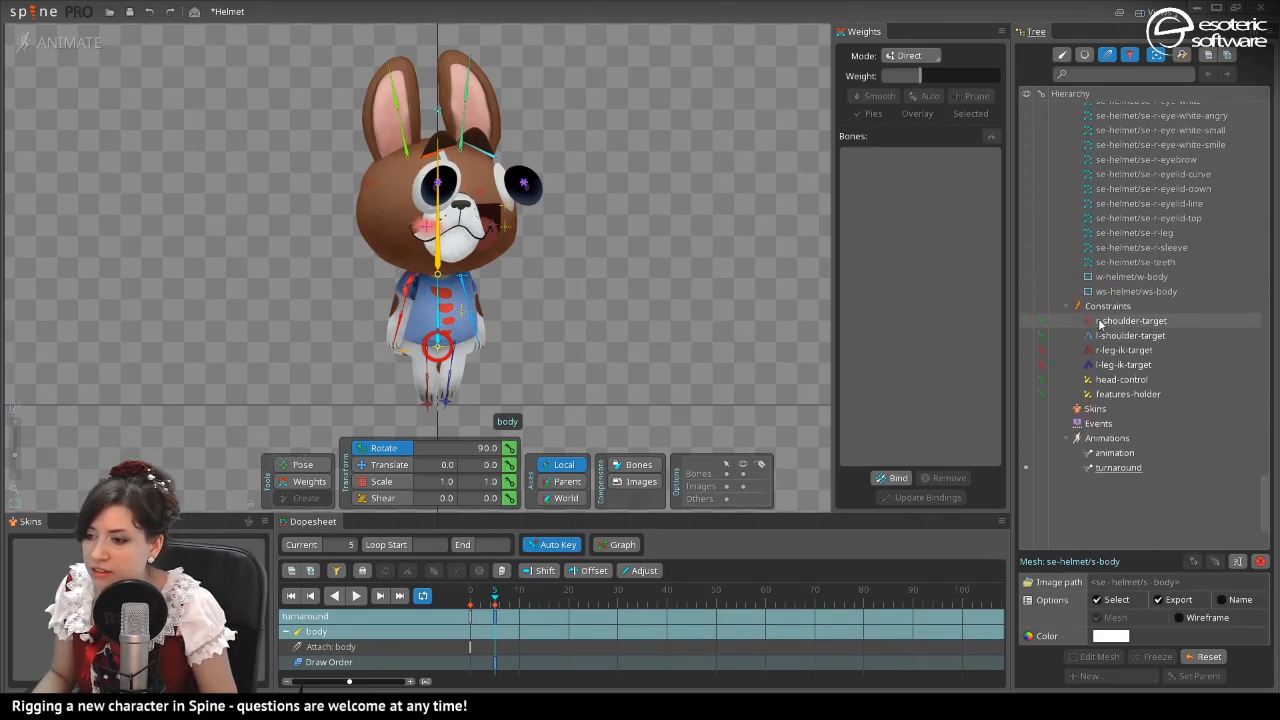
left_click(1118, 273, "shift")
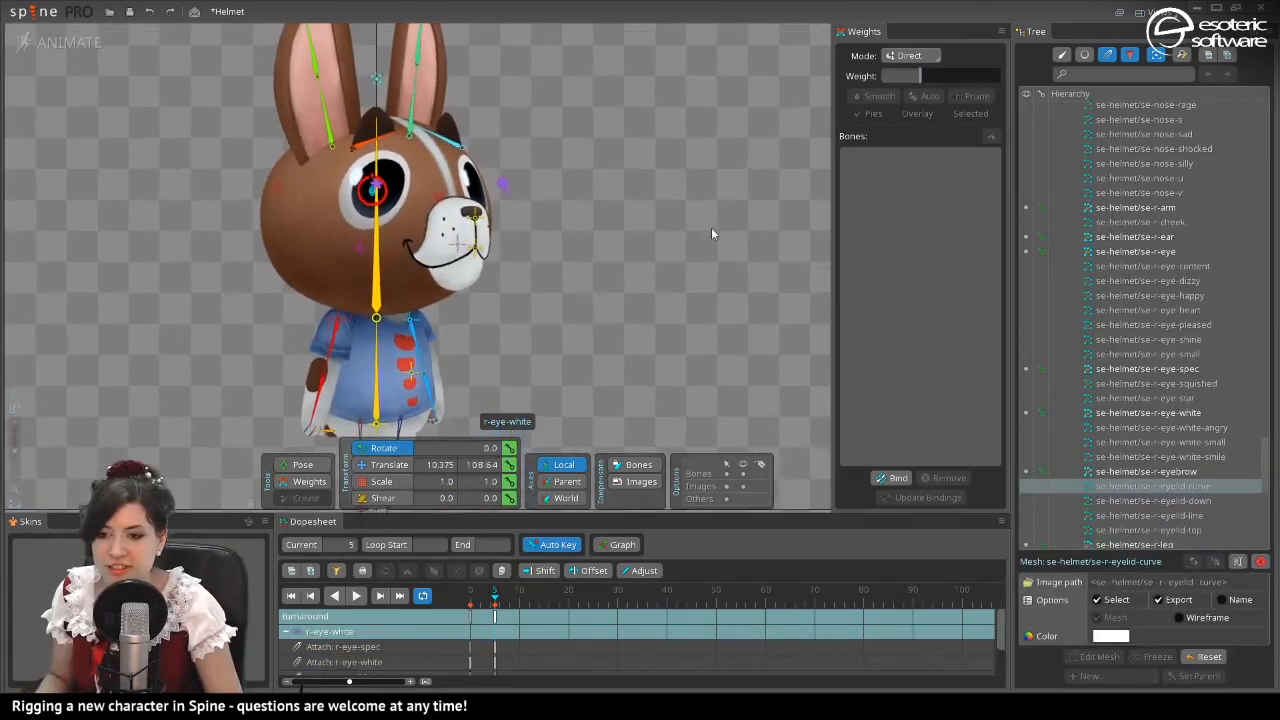
Compare the character's poses at frame 0 and frame 5 of the turnaround animation.
scroll(711, 230, "down", 1)
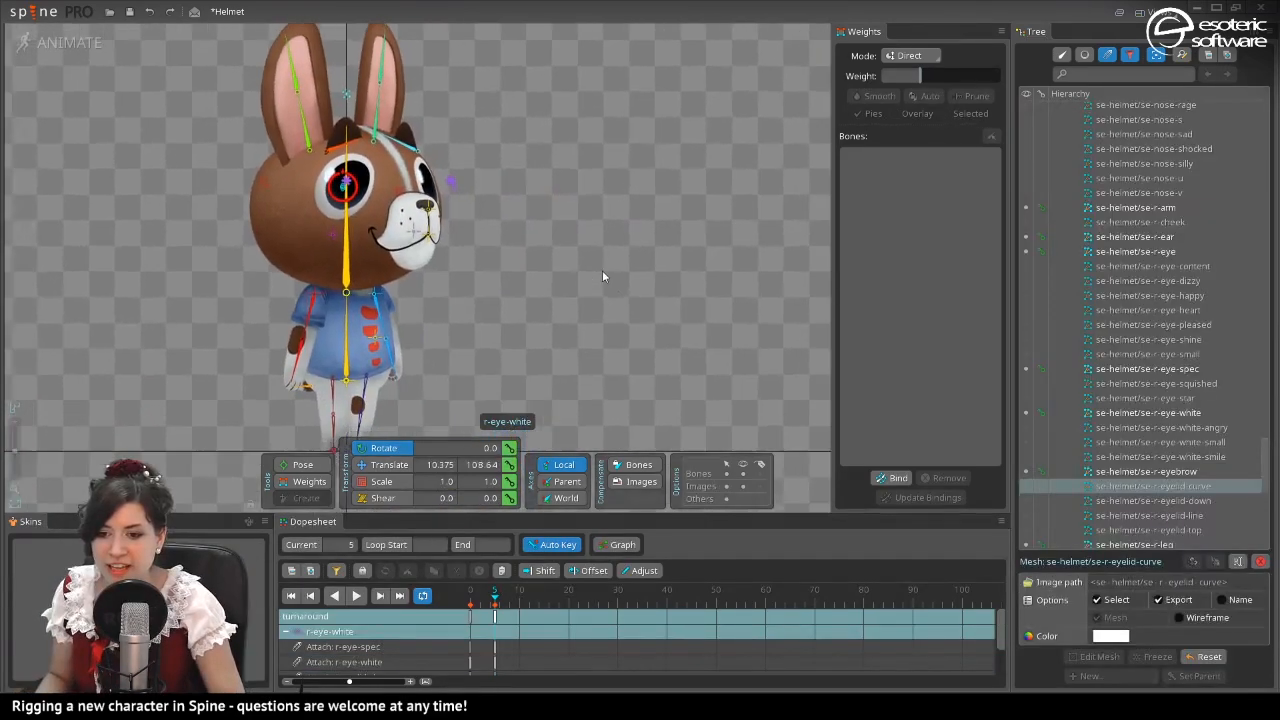
left_click_drag(602, 270, 714, 234)
mouse_move(494, 598)
left_mouse_down()
mouse_move(477, 600)
mouse_move(508, 600)
mouse_move(476, 600)
left_mouse_up()
key("Escape")
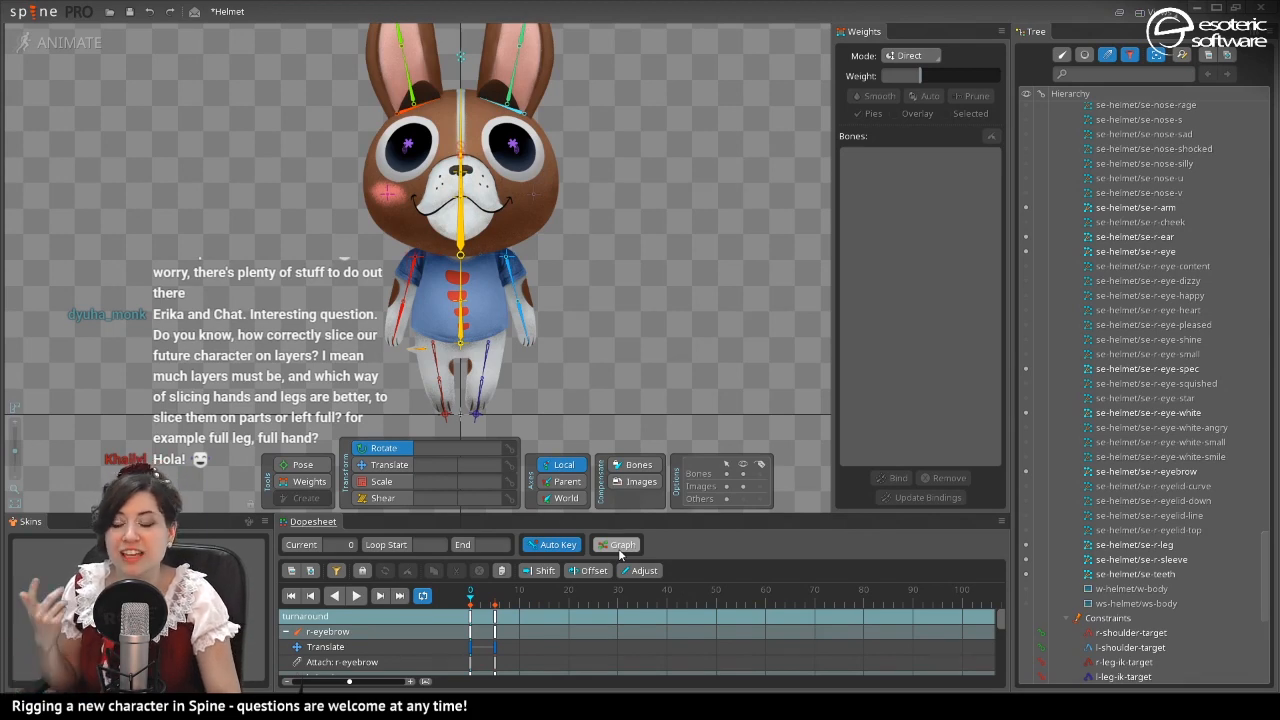
left_click_drag(470, 603, 497, 603)
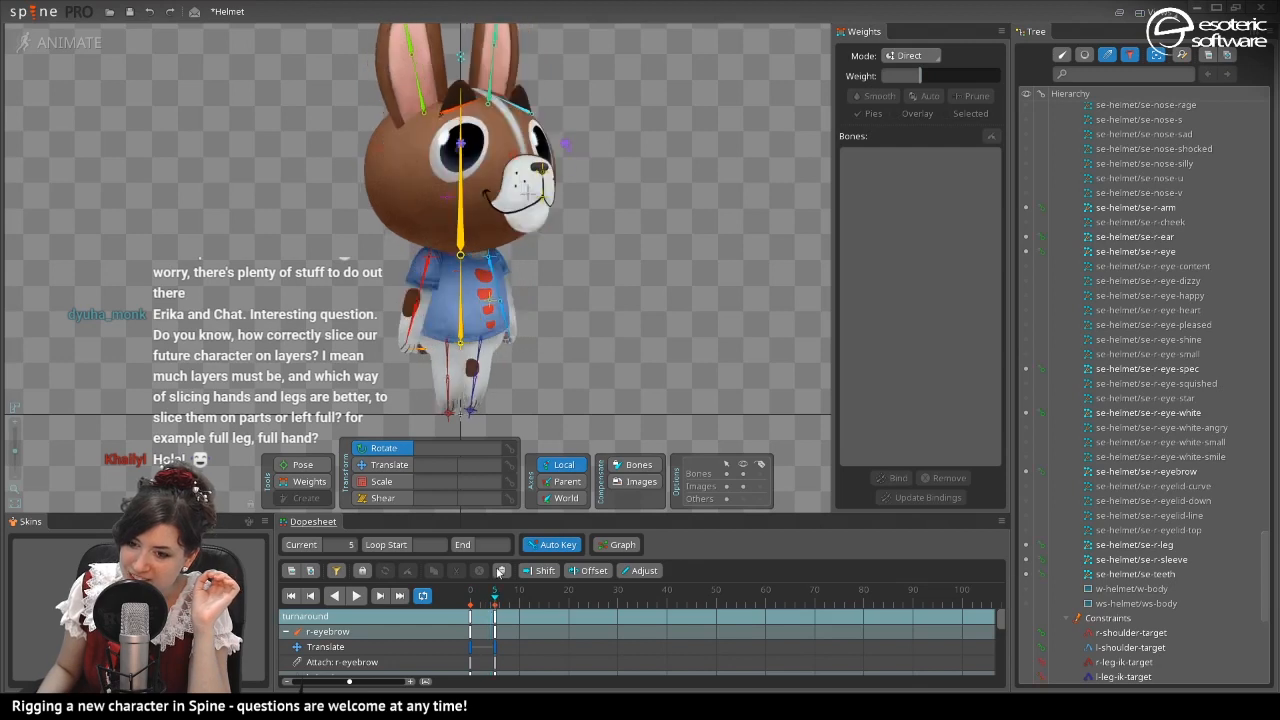
Inspect the l-eye bone and the se-r-eye and se-l-eye meshes at frame 5.
left_click(565, 144)
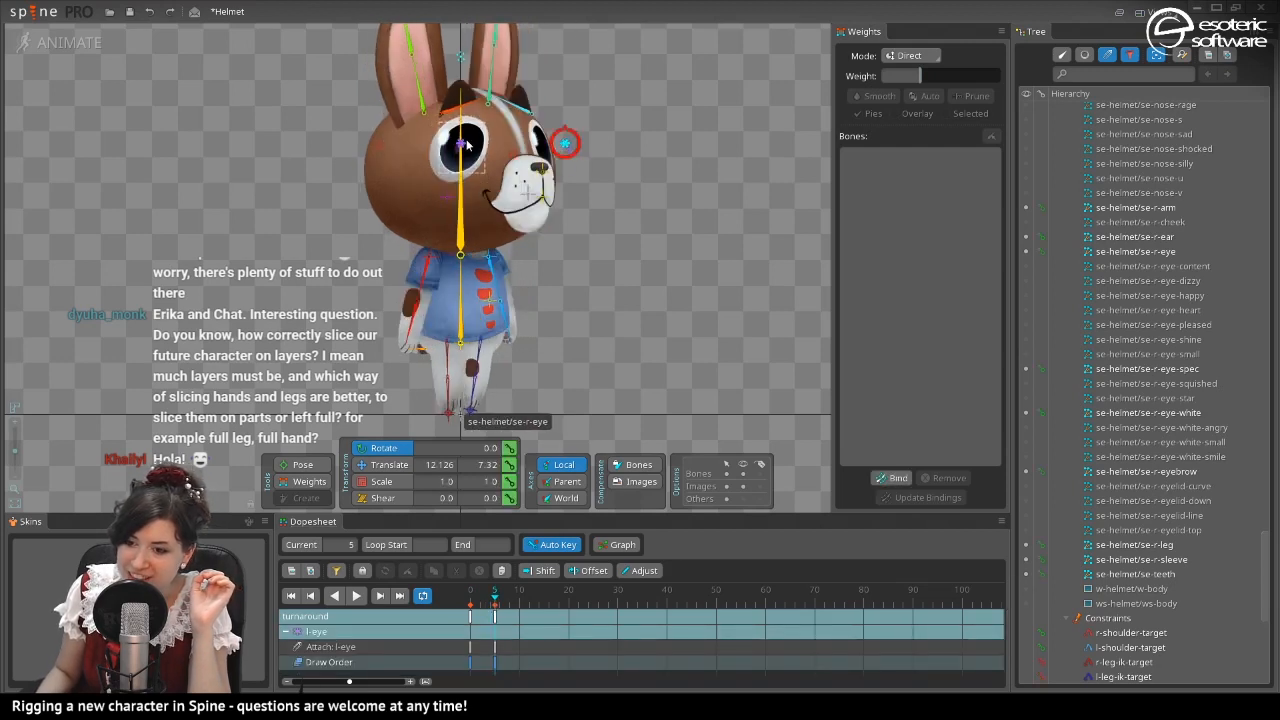
mouse_move(495, 600)
left_mouse_down()
mouse_move(470, 600)
mouse_move(498, 597)
left_mouse_up()
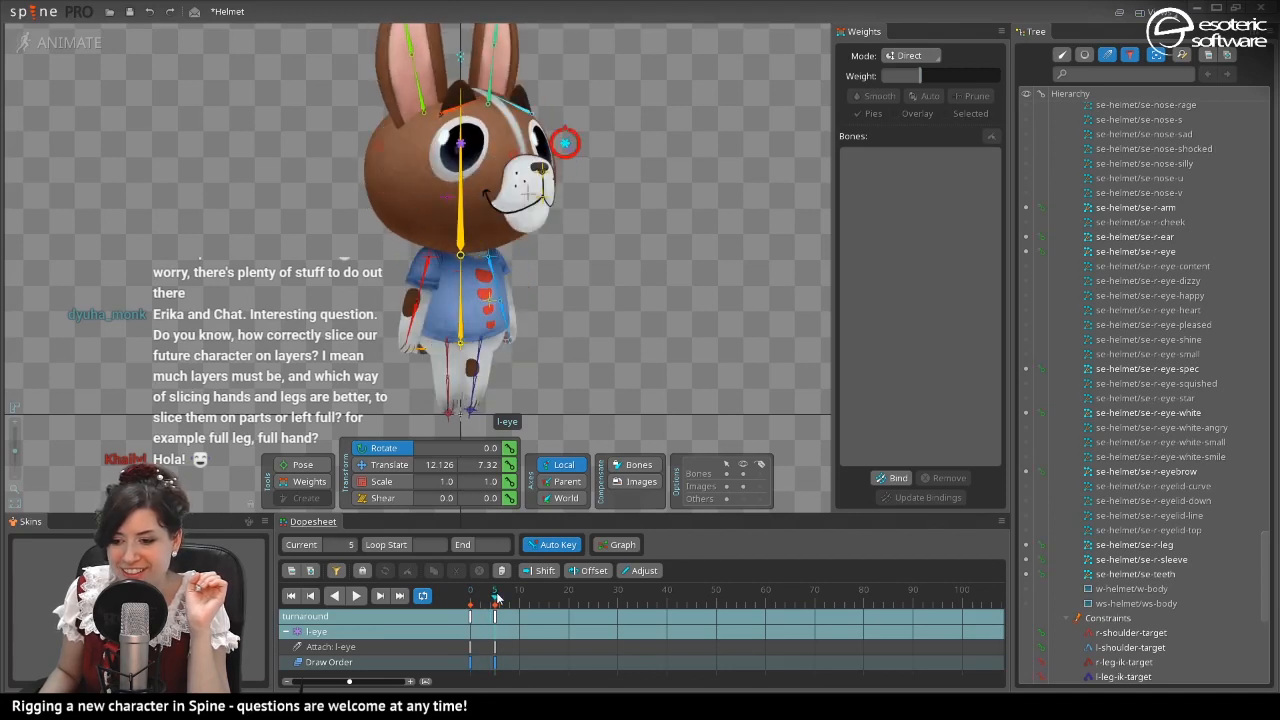
left_click(477, 150)
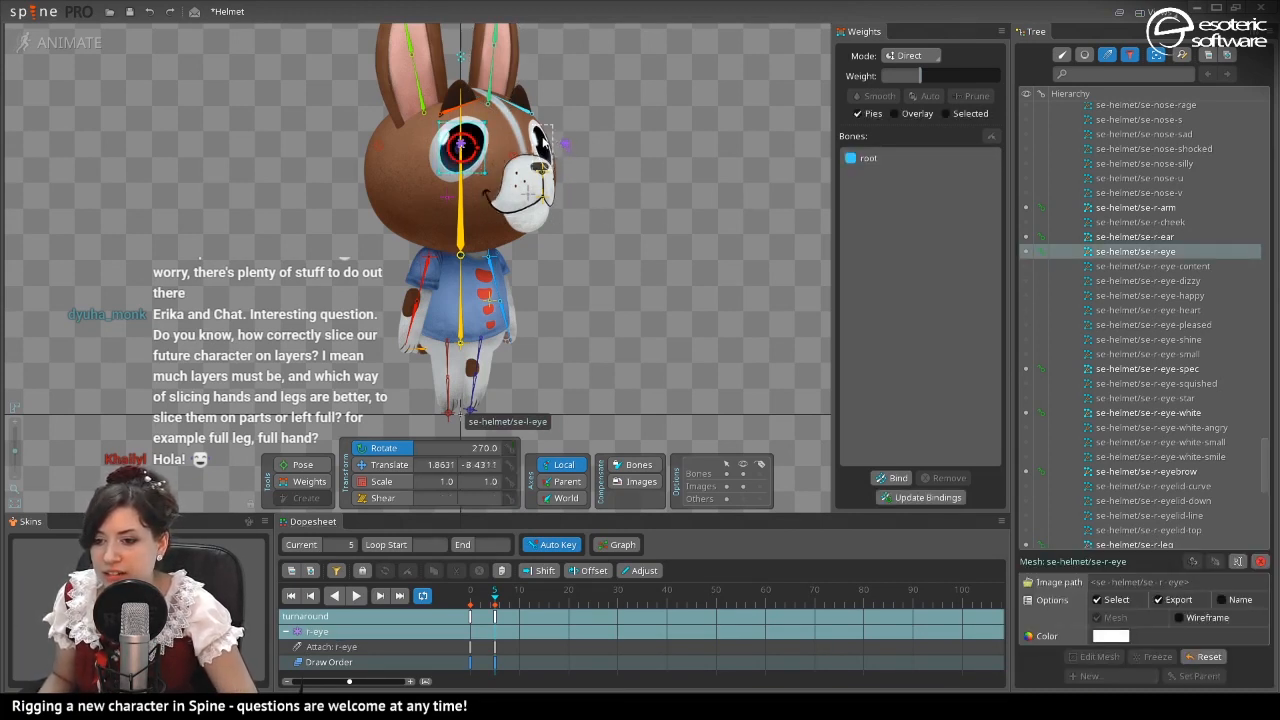
left_click(548, 158)
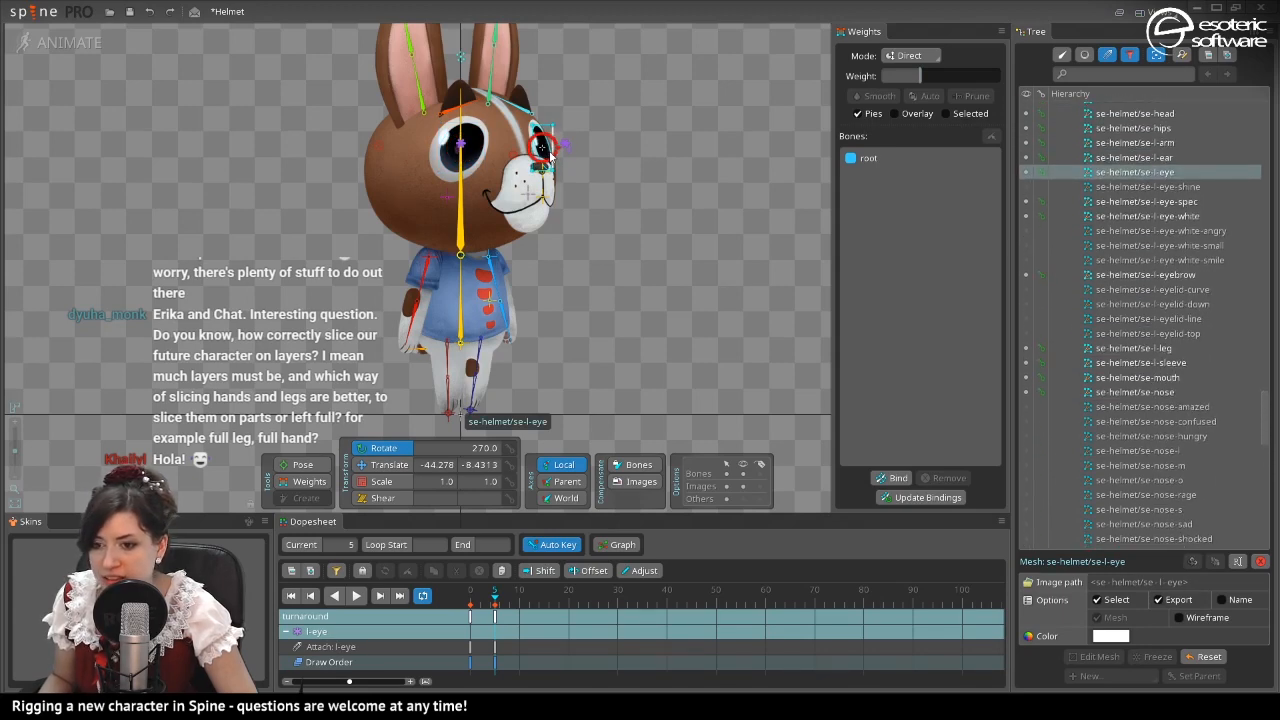
Move the l-eye and r-eye bones at frame 4 to center both pupils in the eye whites, placing r-eye at about 12.126, 39.335.
left_click(566, 145)
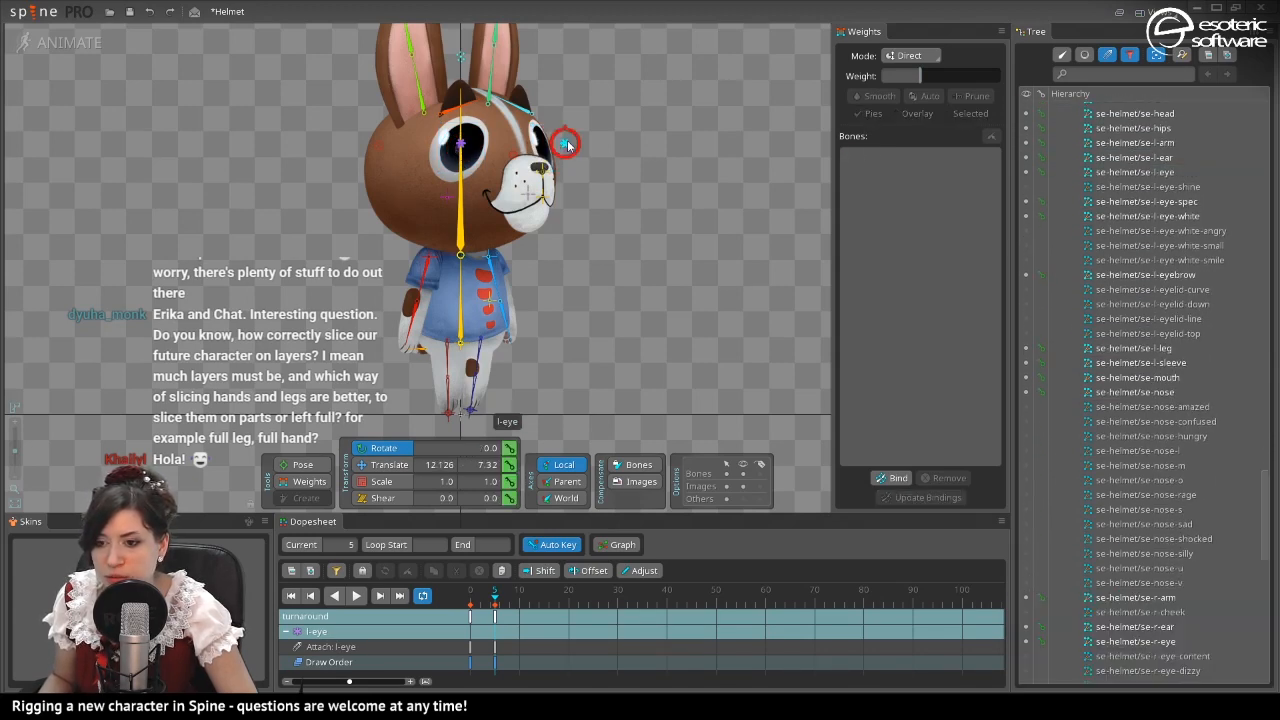
left_click(492, 596)
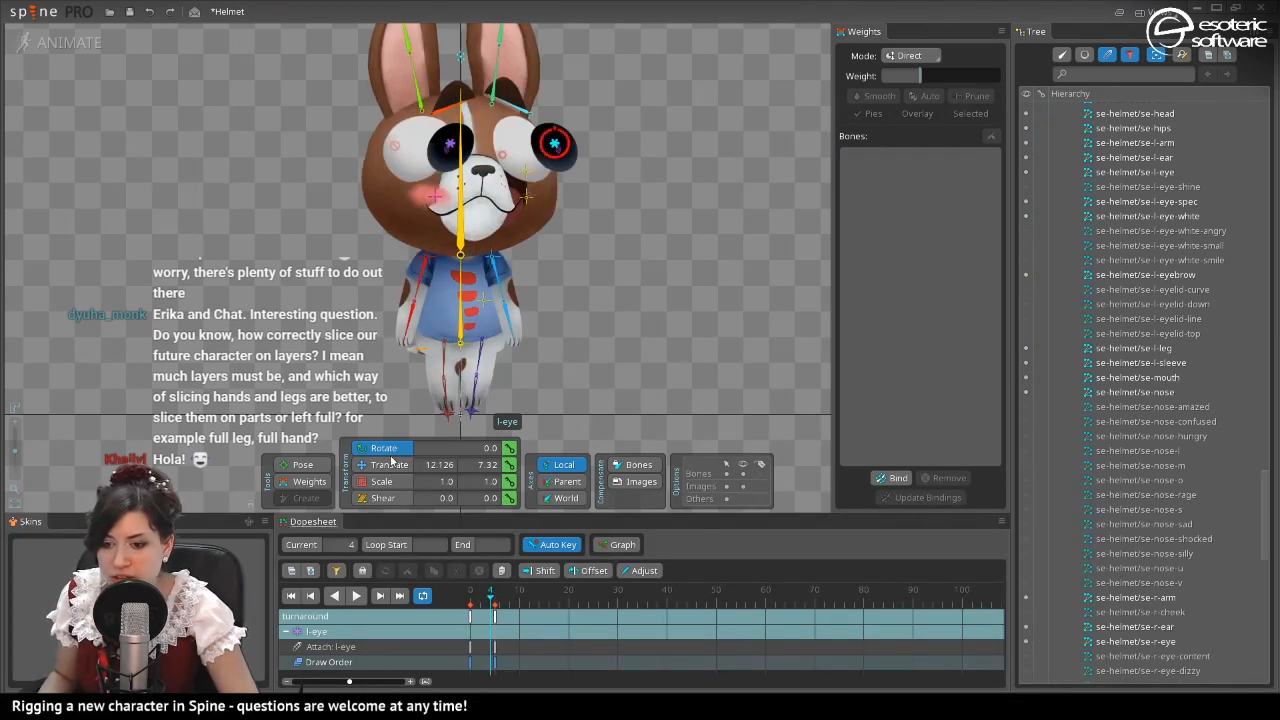
left_click(390, 464)
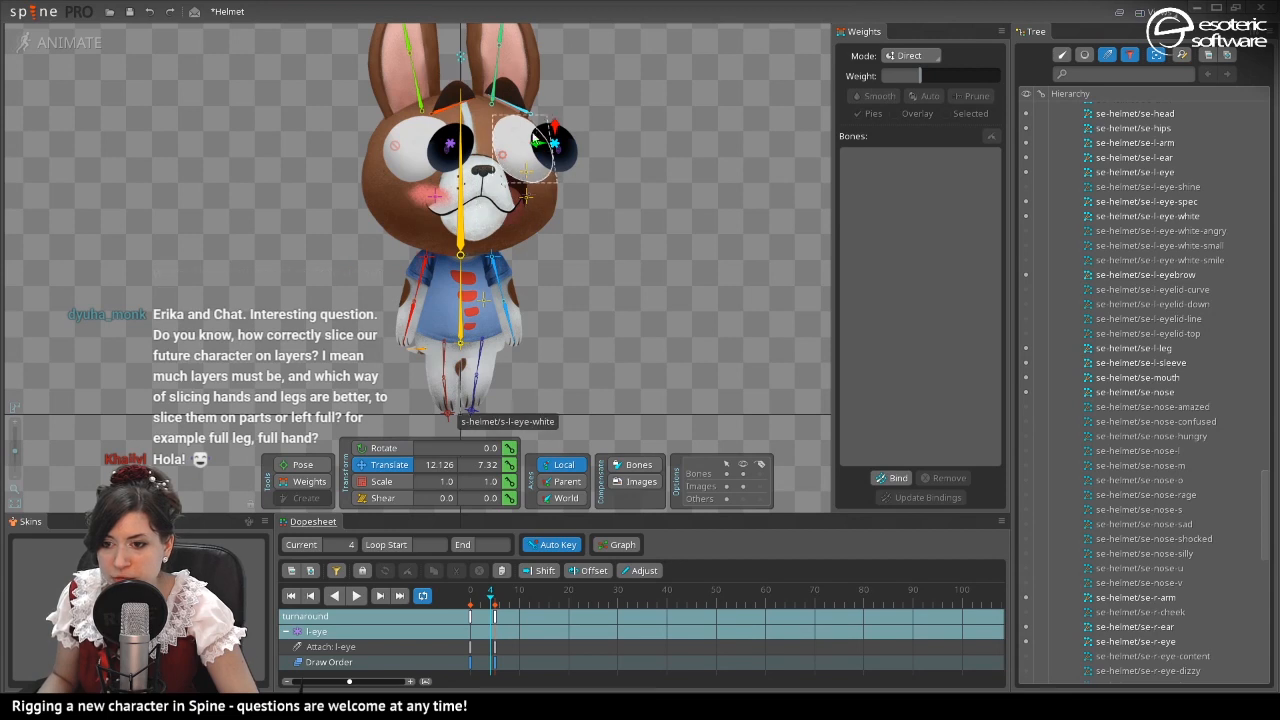
left_click_drag(535, 137, 413, 167)
left_click(450, 145)
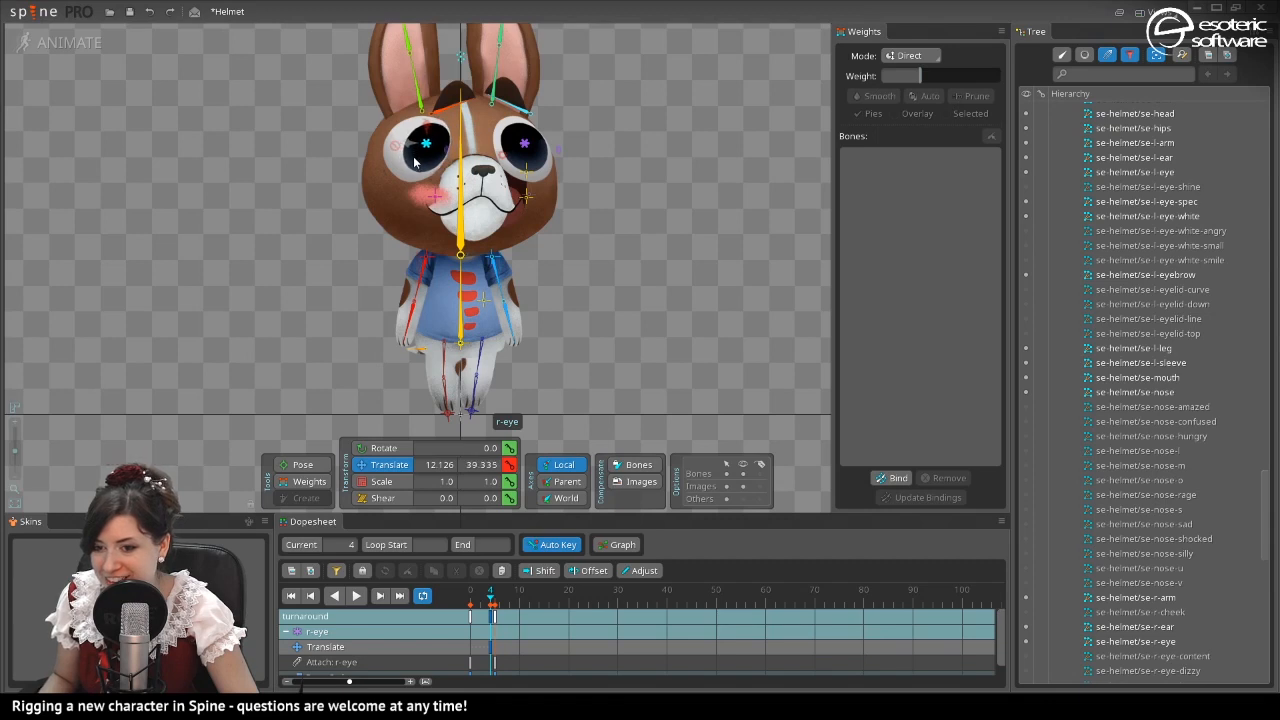
At frame 5, translate the r-eye bone to about 12.126, -7.54 and the l-eye bone to about 12.126, 50.57.
left_click(492, 596)
scroll(381, 247, "up", 3)
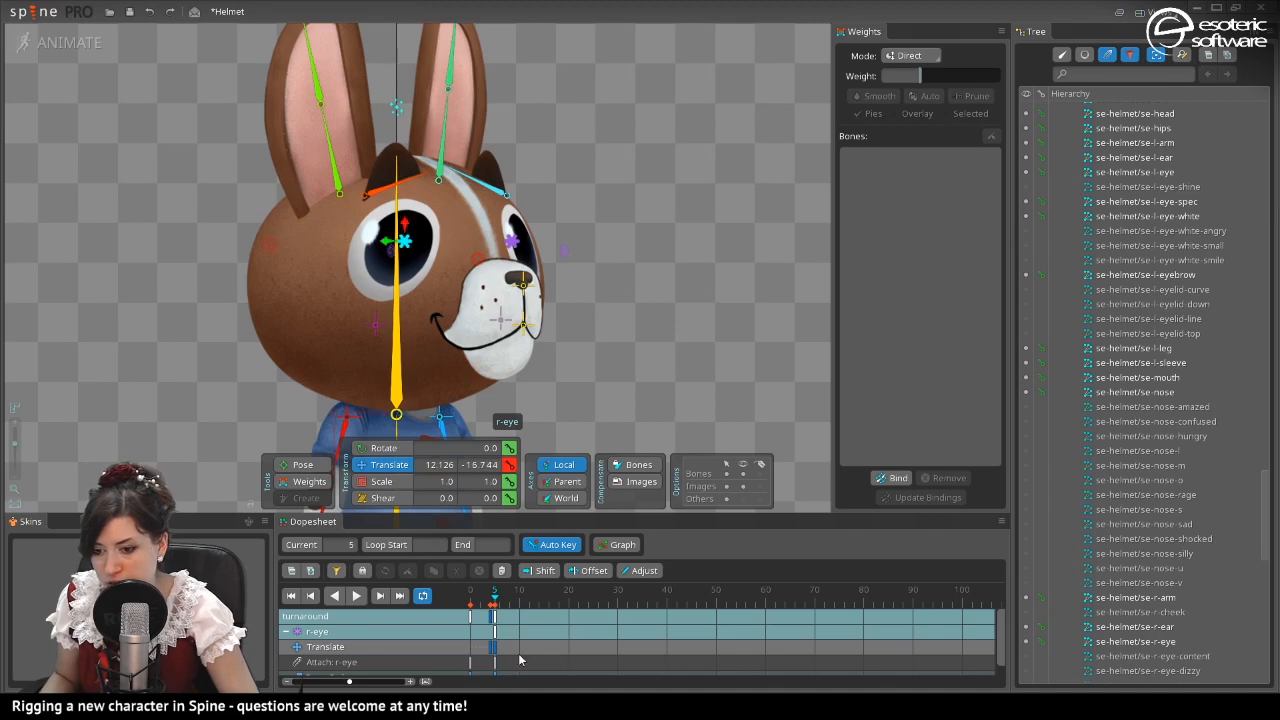
left_click_drag(492, 598, 495, 598)
left_click_drag(387, 242, 390, 247)
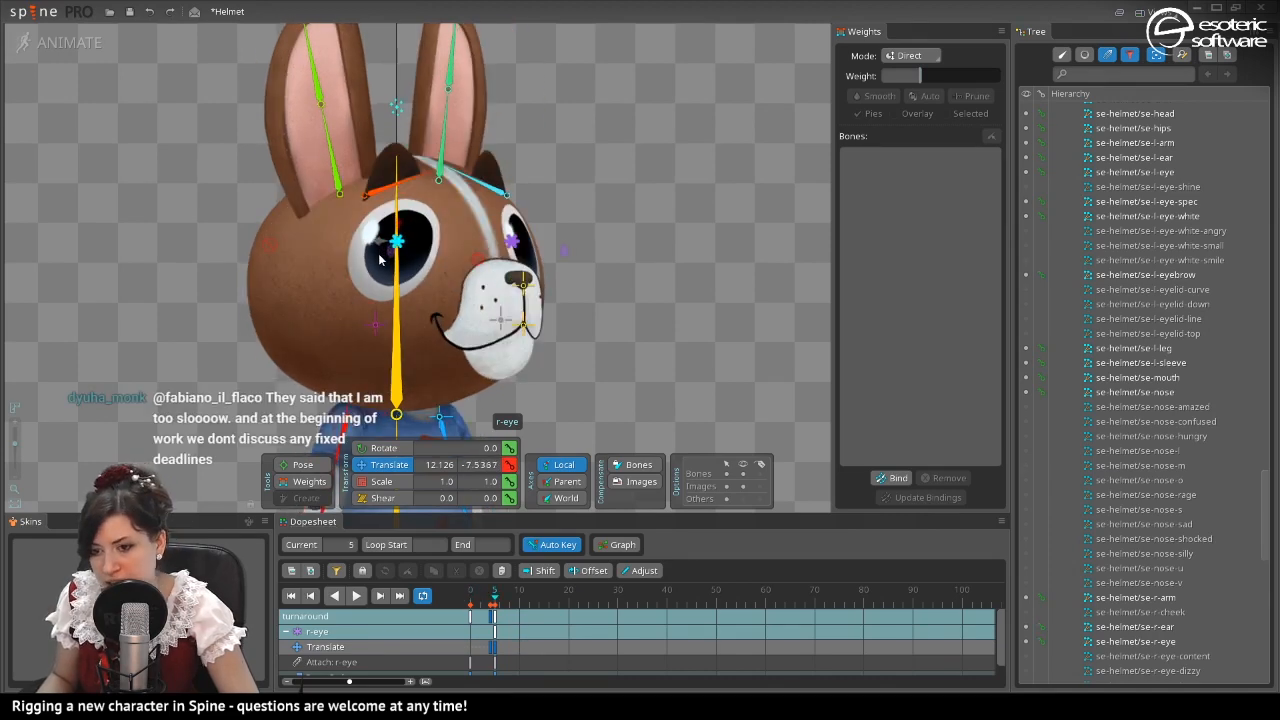
left_click(512, 246)
left_click_drag(489, 245, 500, 242)
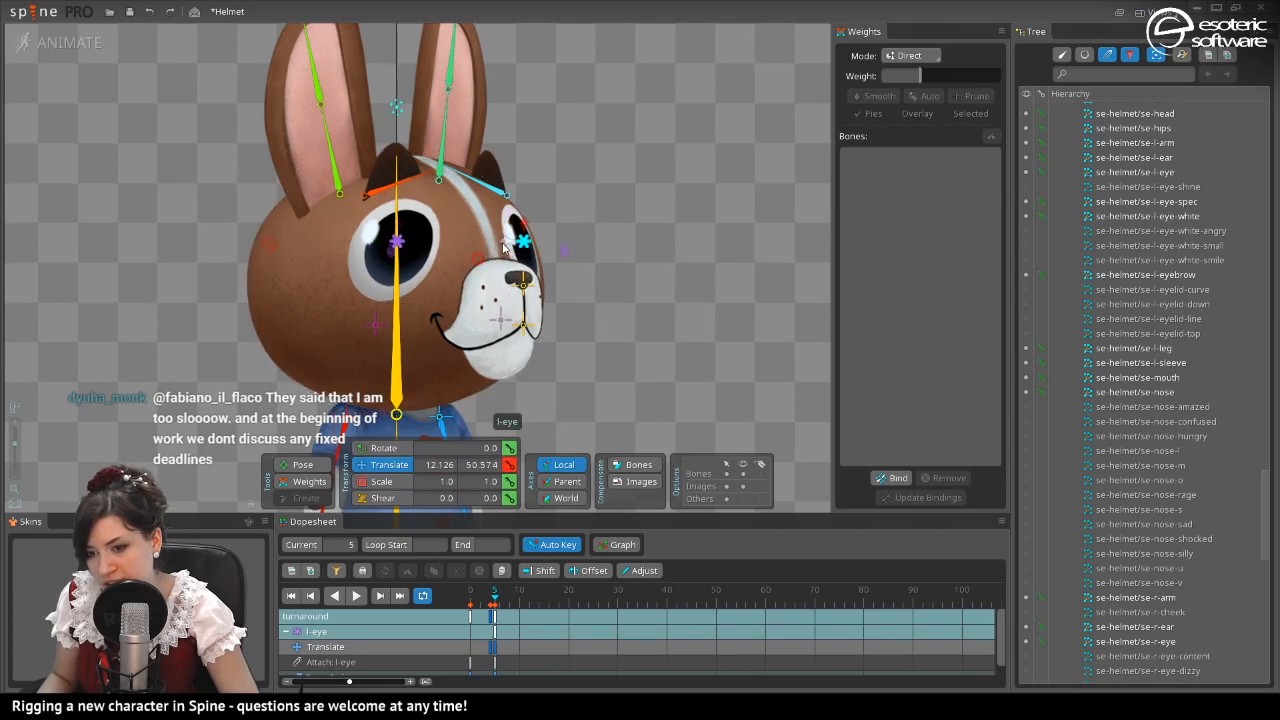
Turn off the tree's attachments-only filtering and show the s-helmet/s-l-cheek attachment at frame 0.
left_click_drag(470, 294, 592, 296)
scroll(592, 296, "up", 1)
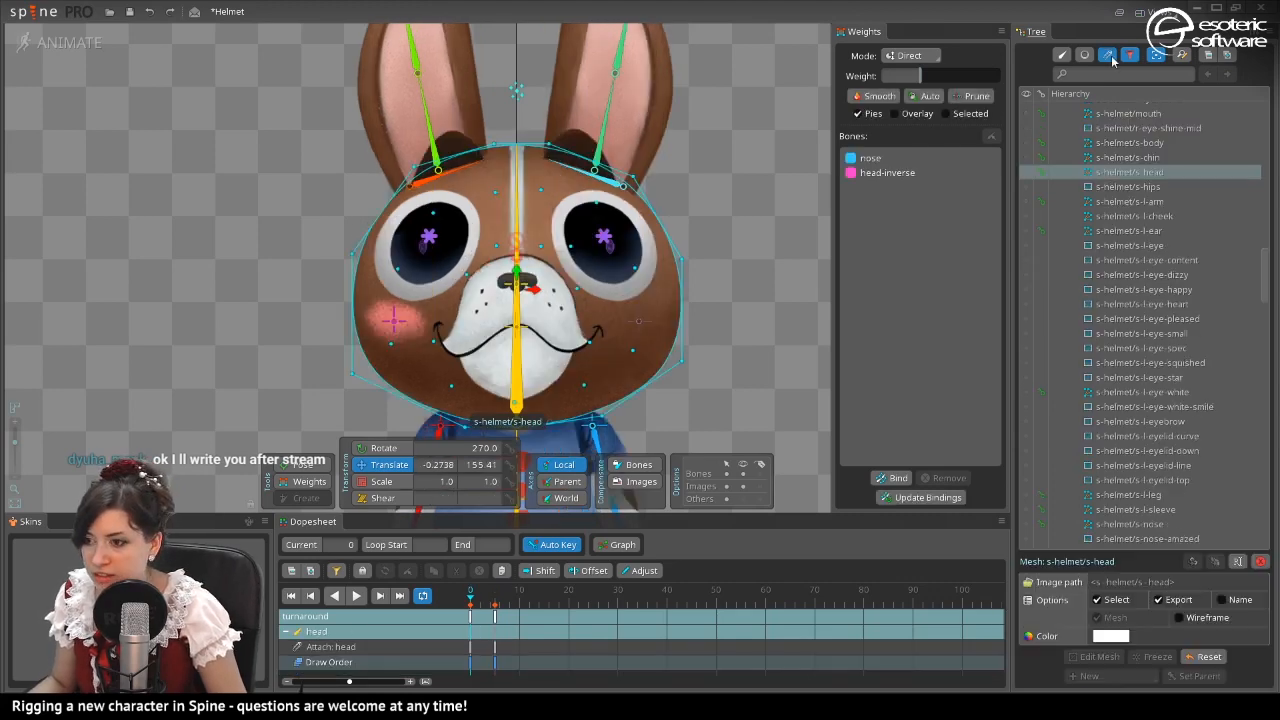
left_click(1107, 55)
scroll(1097, 200, "up", 2)
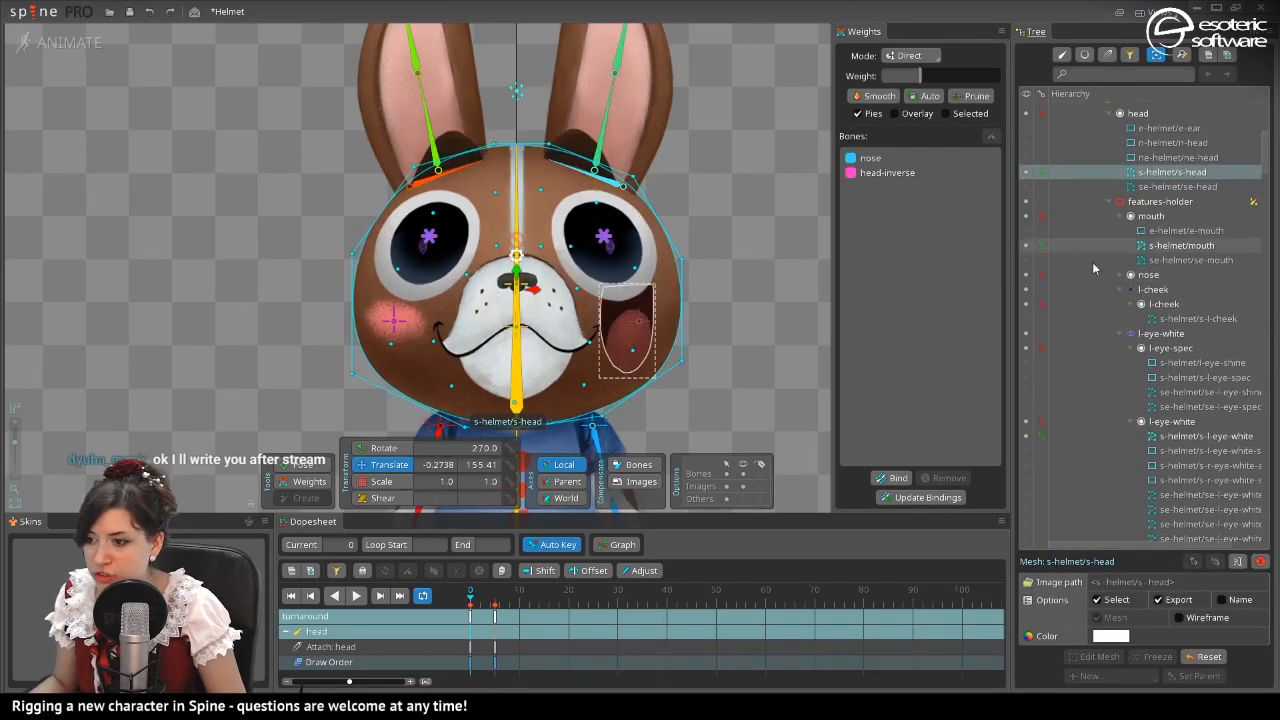
left_click(639, 324)
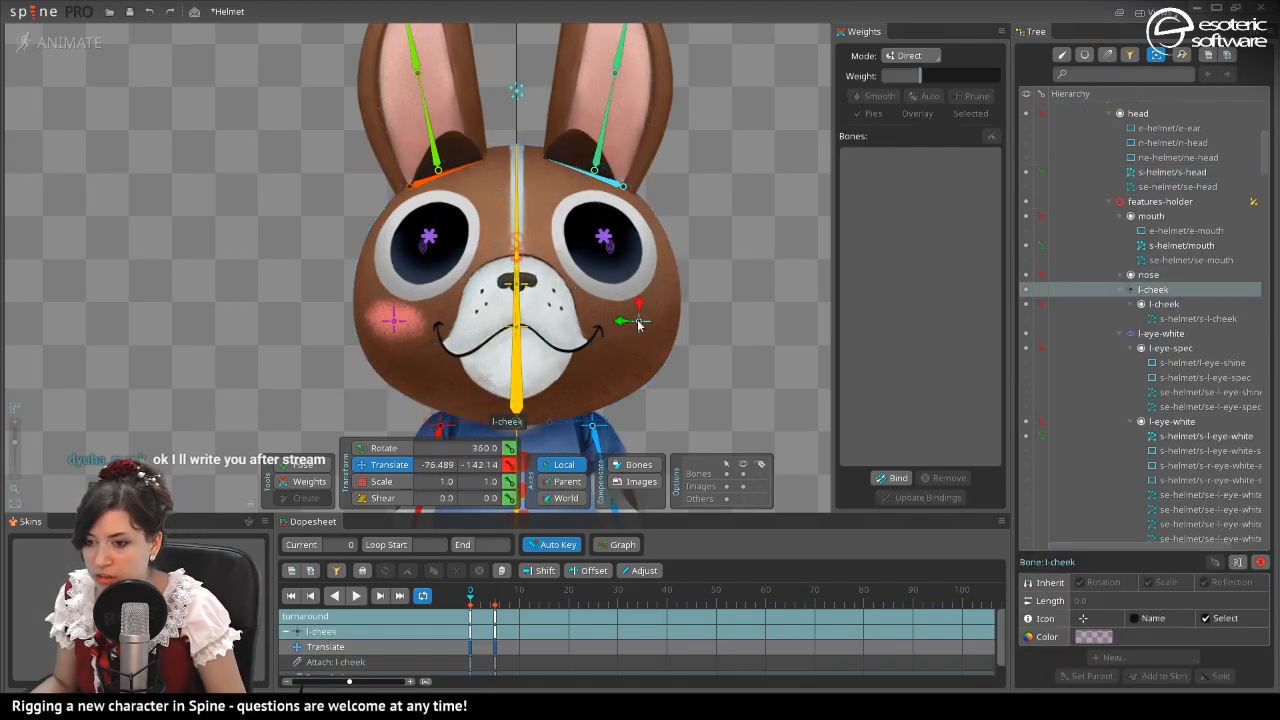
left_click(1024, 319)
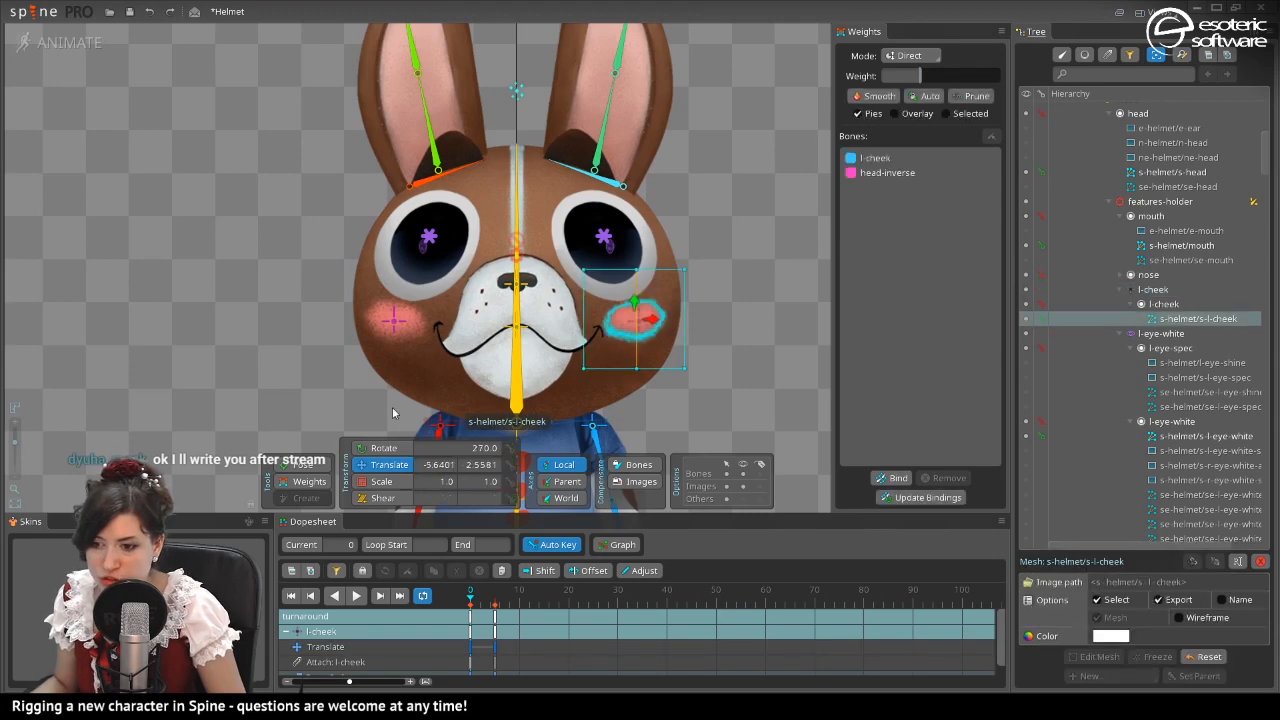
At frame 5, locate the r-cheek bone's slot and show the se-helmet/se-r-cheek attachment.
left_click(494, 598)
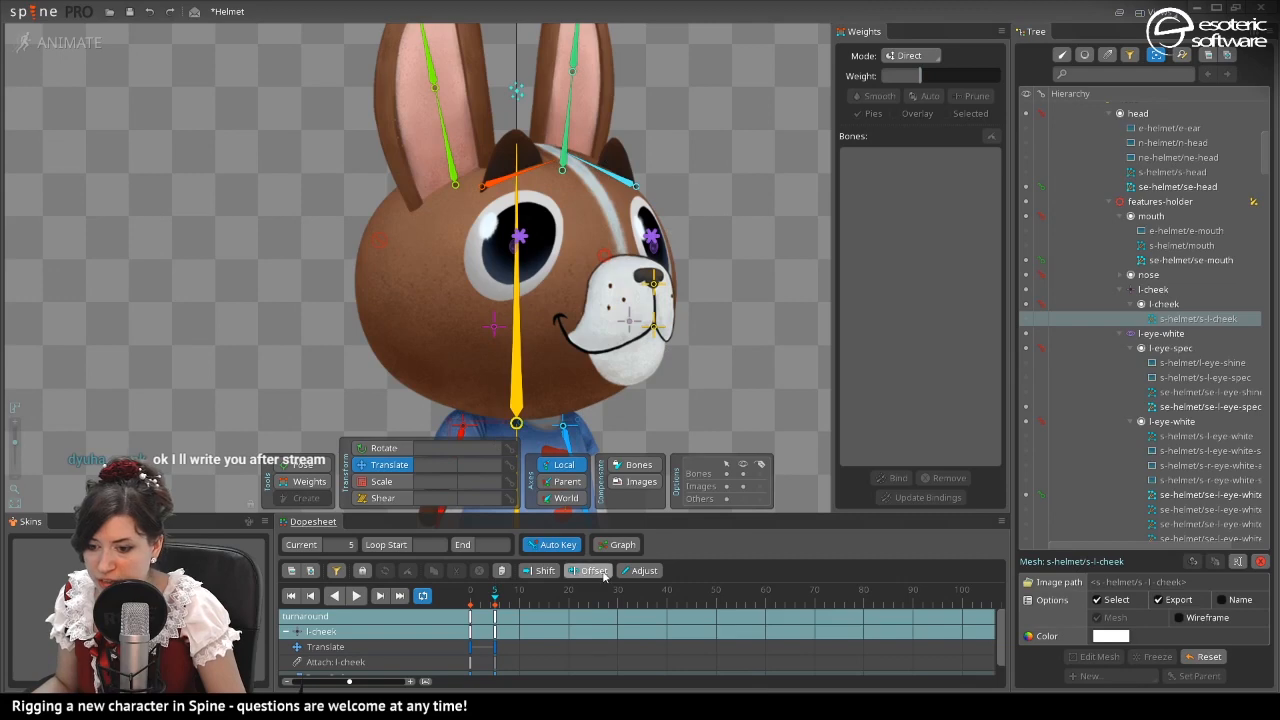
left_click(497, 331)
scroll(1085, 457, "down", 1)
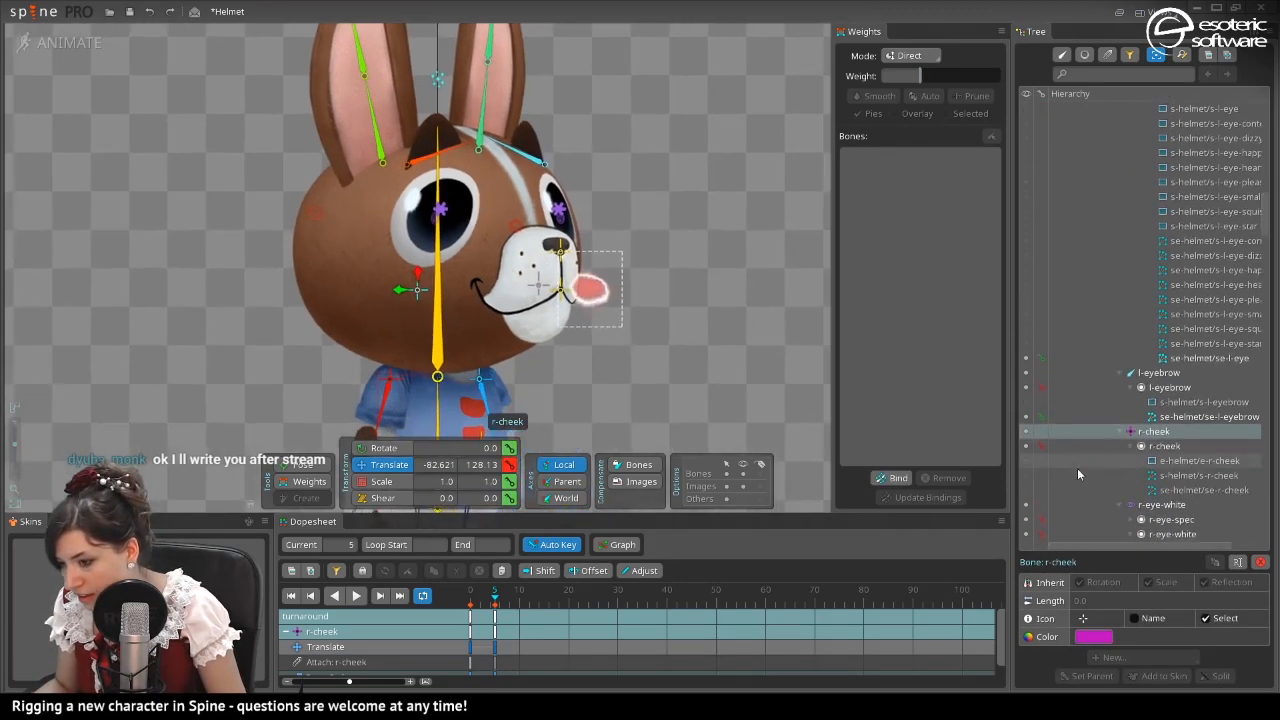
left_click(1025, 490)
left_click_drag(466, 608, 491, 602)
key("Page_Up")
Try moving the nose bone sideways at frame 4 and frame 0, and undo the move.
left_click(494, 612)
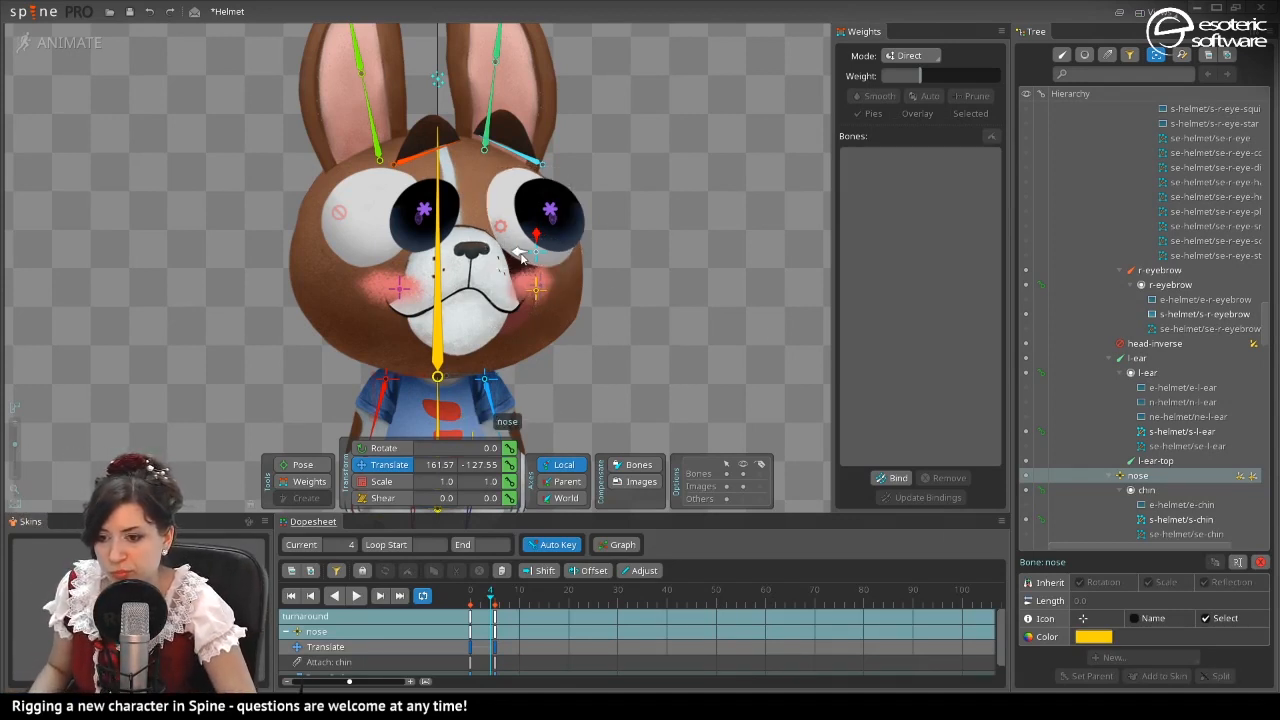
left_click_drag(513, 245, 625, 297)
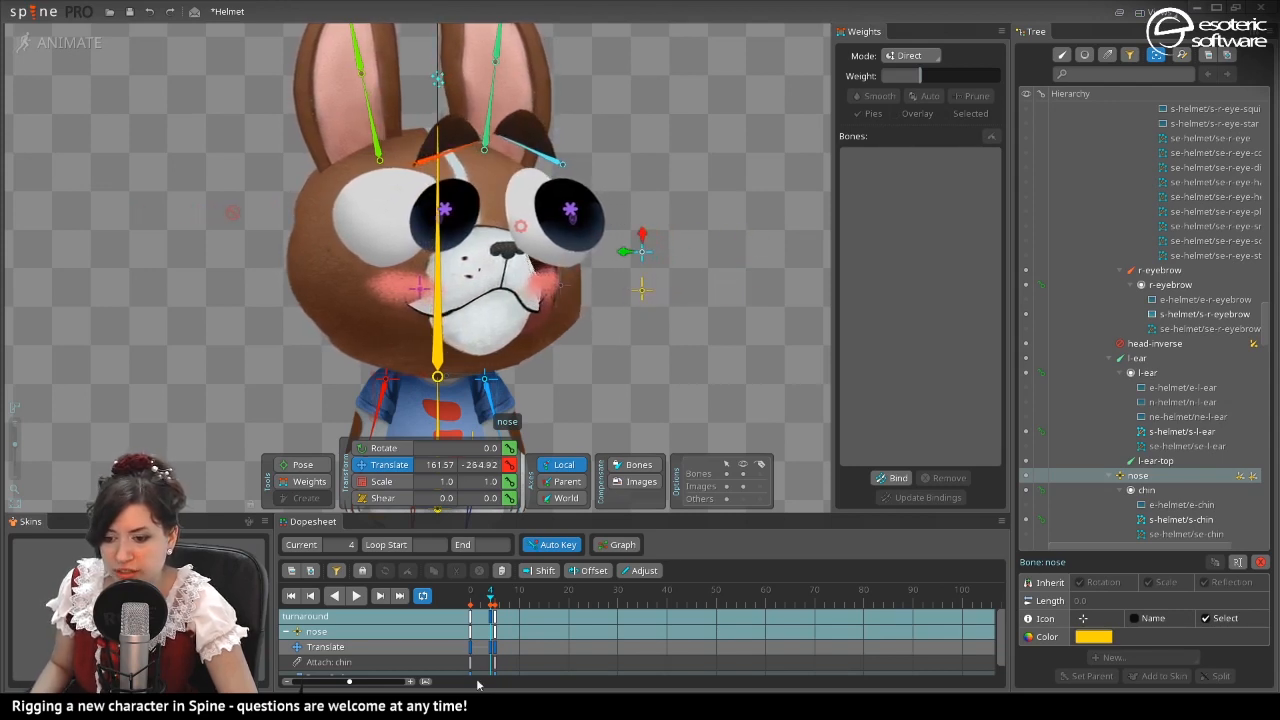
left_click_drag(490, 649, 478, 650)
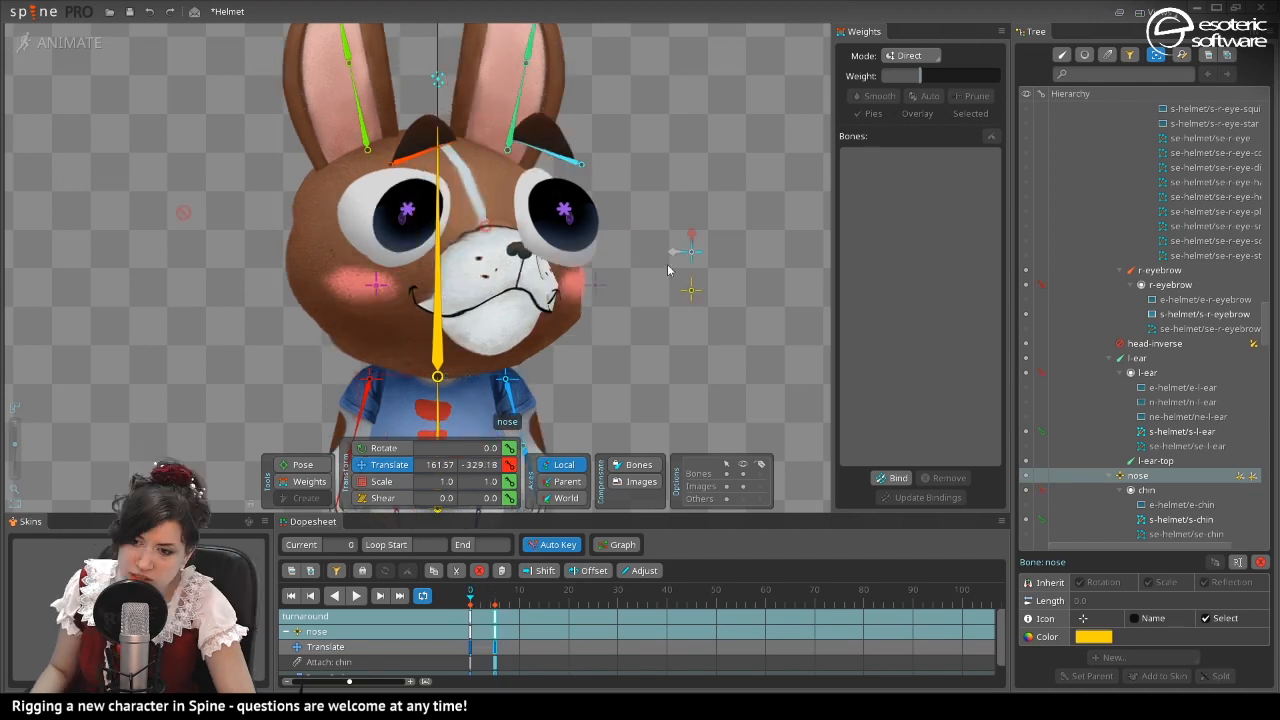
left_click_drag(671, 271, 493, 254)
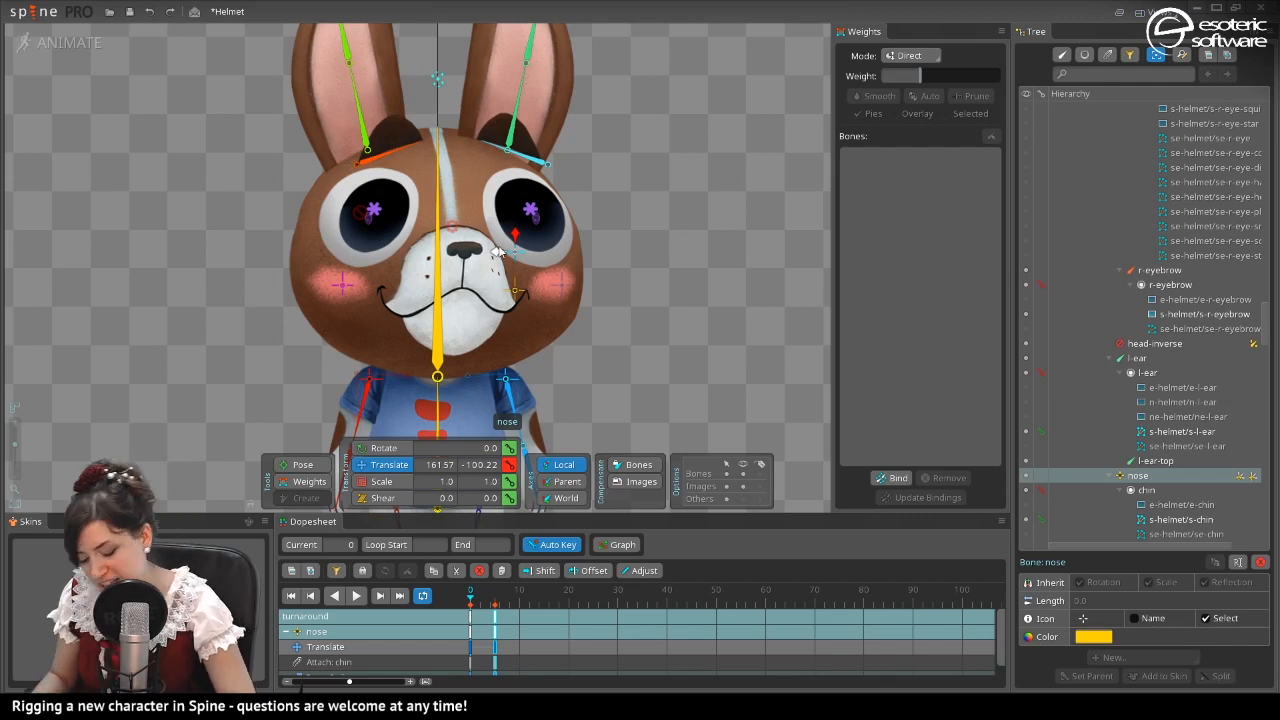
key("ctrl+z")
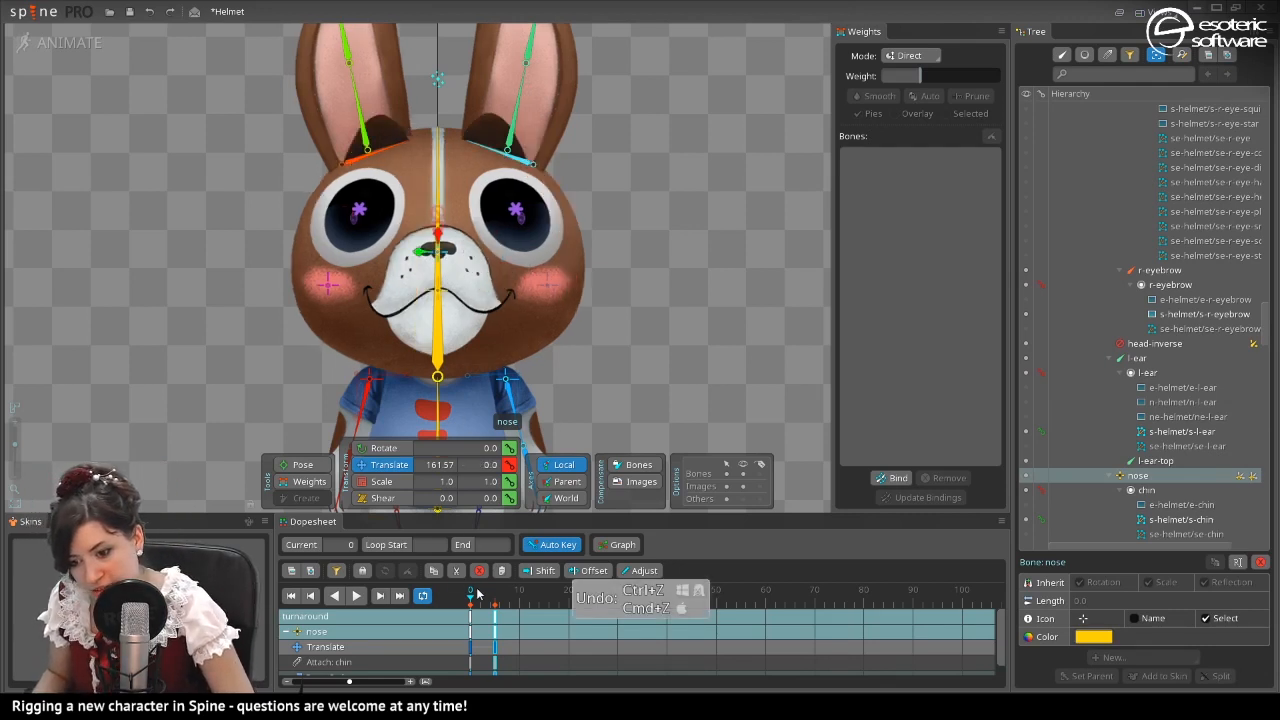
At frame 1, translate the nose bone sideways to about 161.57, -128.55.
left_click(477, 591)
left_click_drag(447, 253, 450, 255)
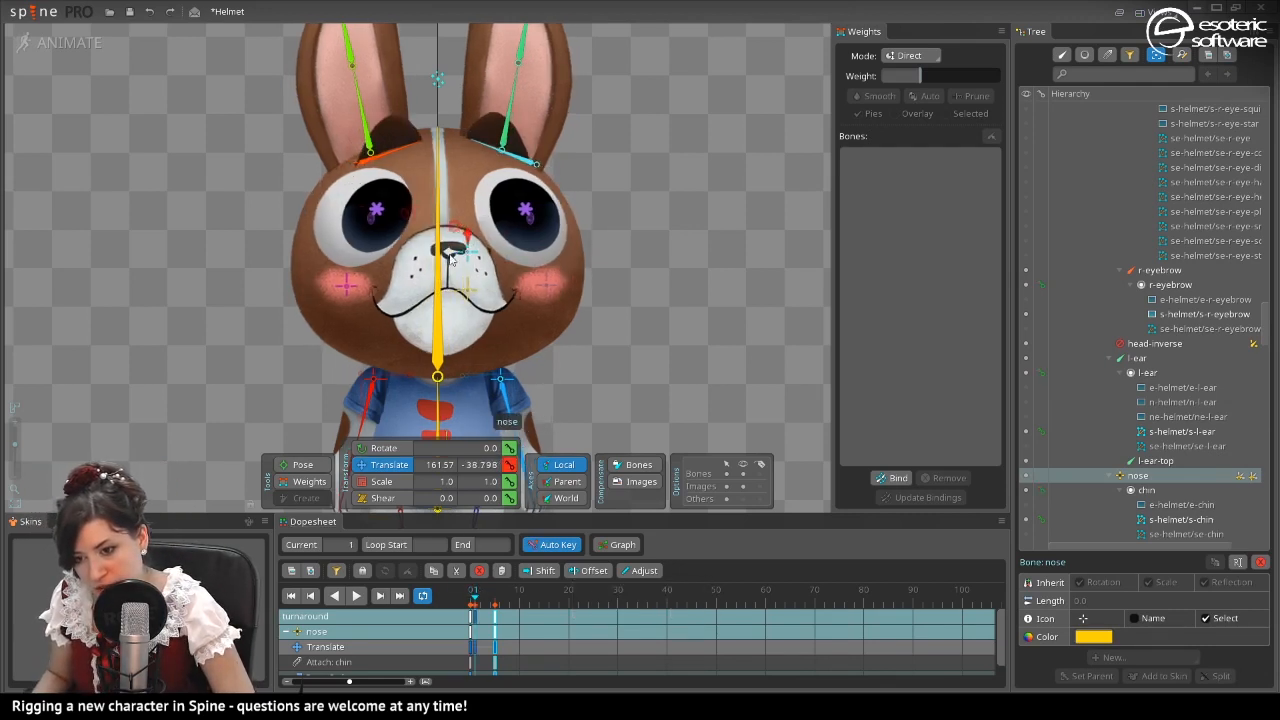
left_click(481, 593)
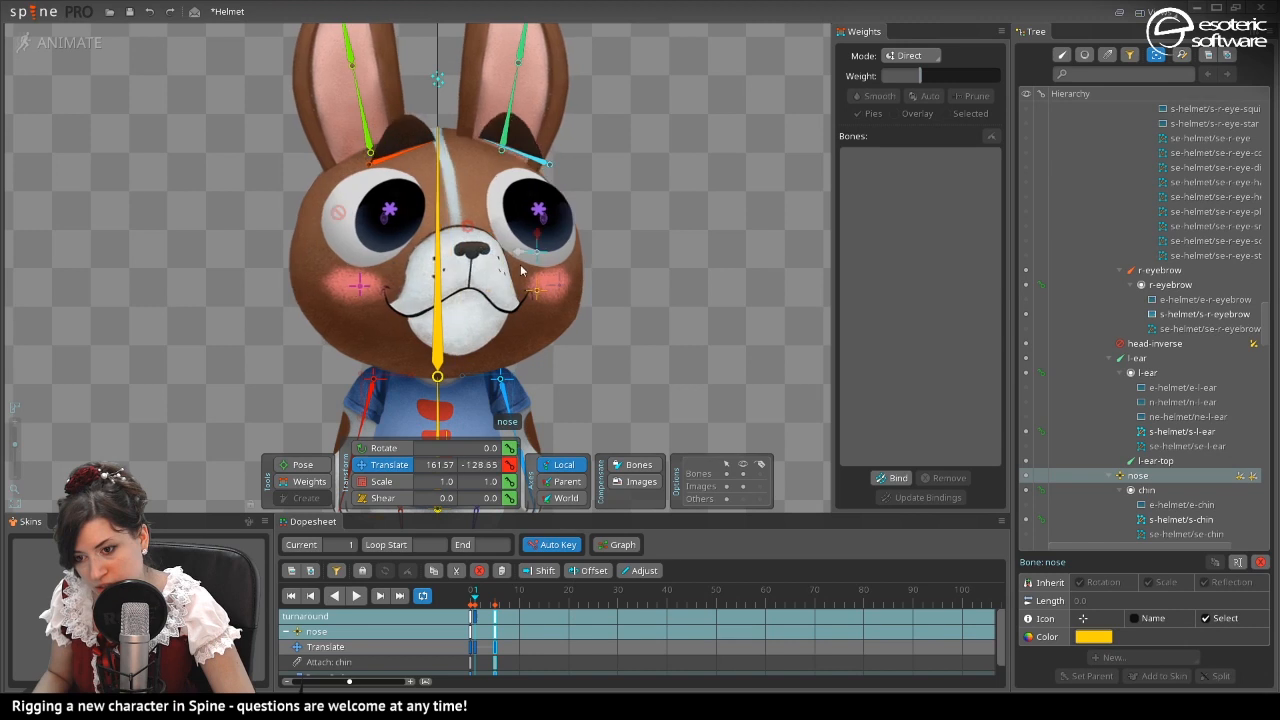
Copy the nose bone's keys from frame 5 and paste them at frame 2.
left_click(492, 617)
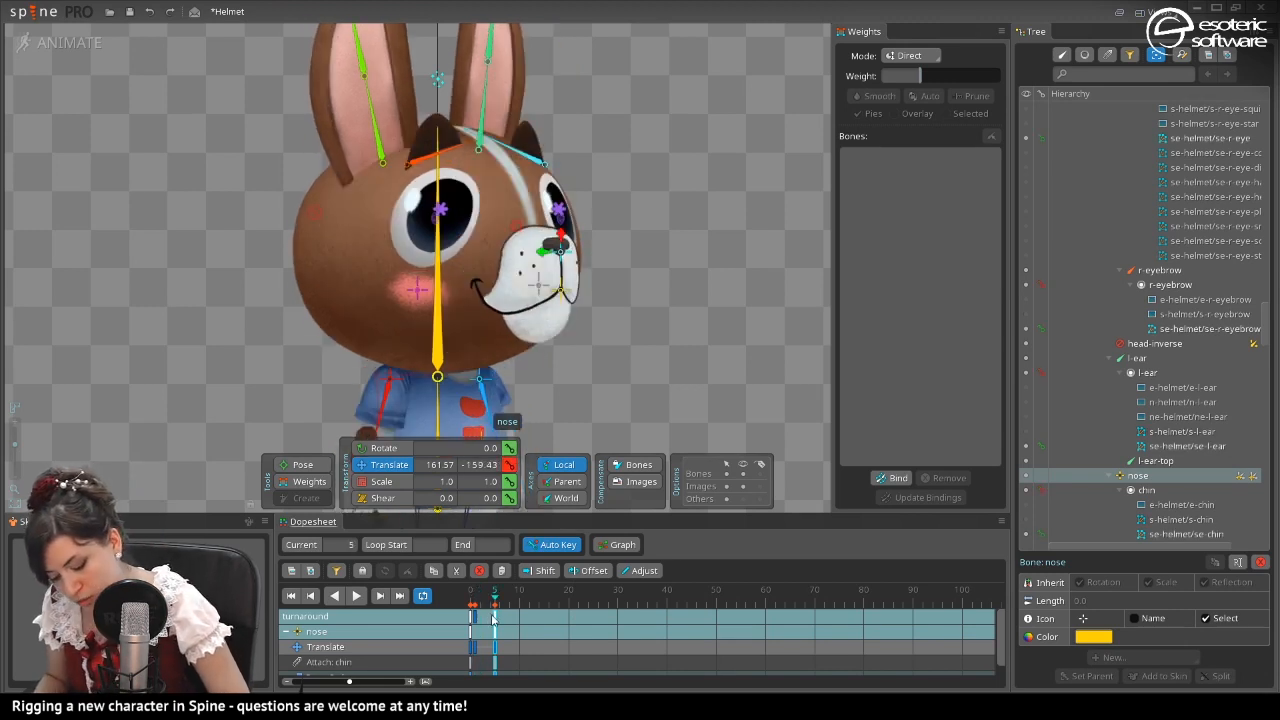
key("ctrl+c")
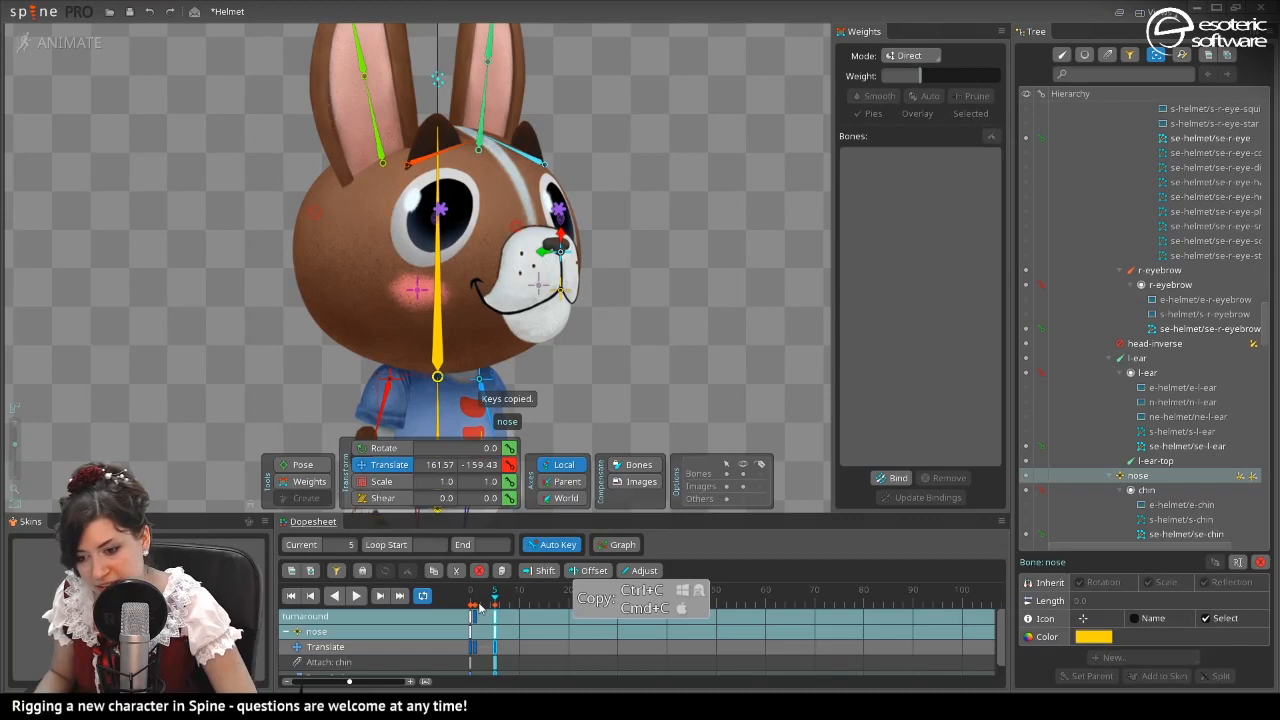
left_click(481, 608)
key("ctrl+v")
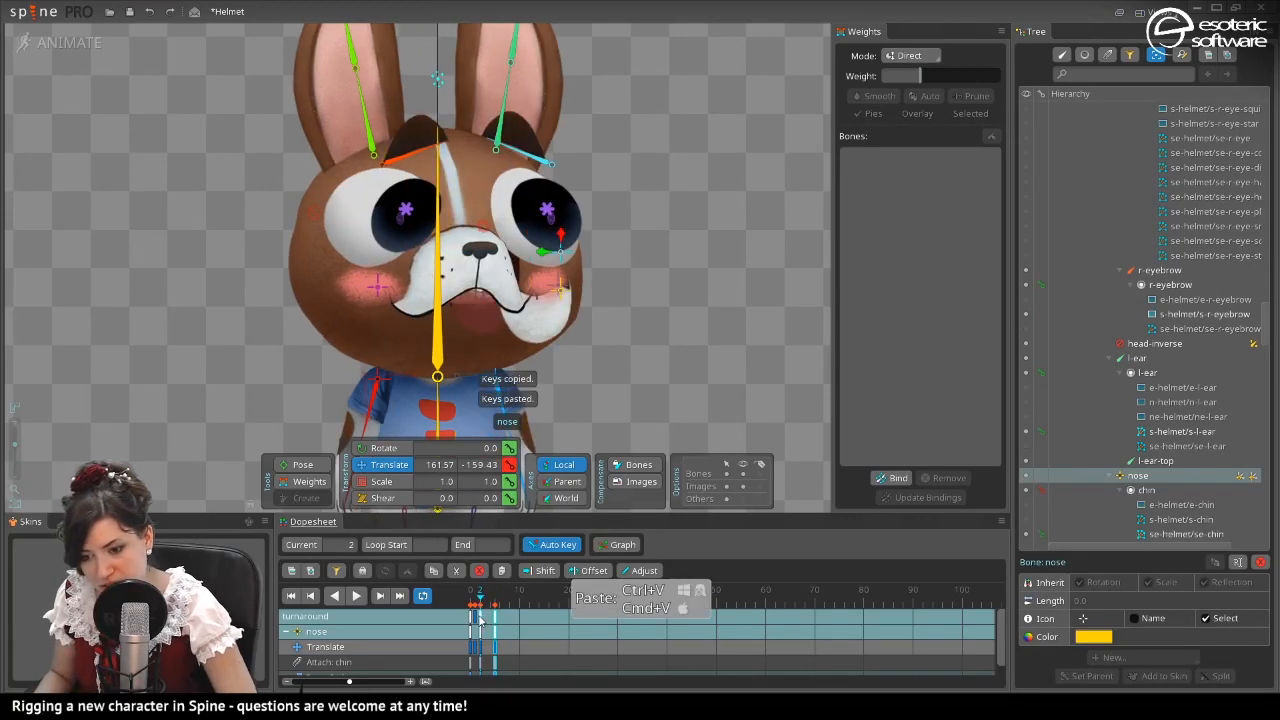
Compare the nose and muzzle across the first frames of the turnaround to examine the switch to the three-quarter view.
key("space")
left_click(492, 603)
left_click_drag(482, 600, 482, 600)
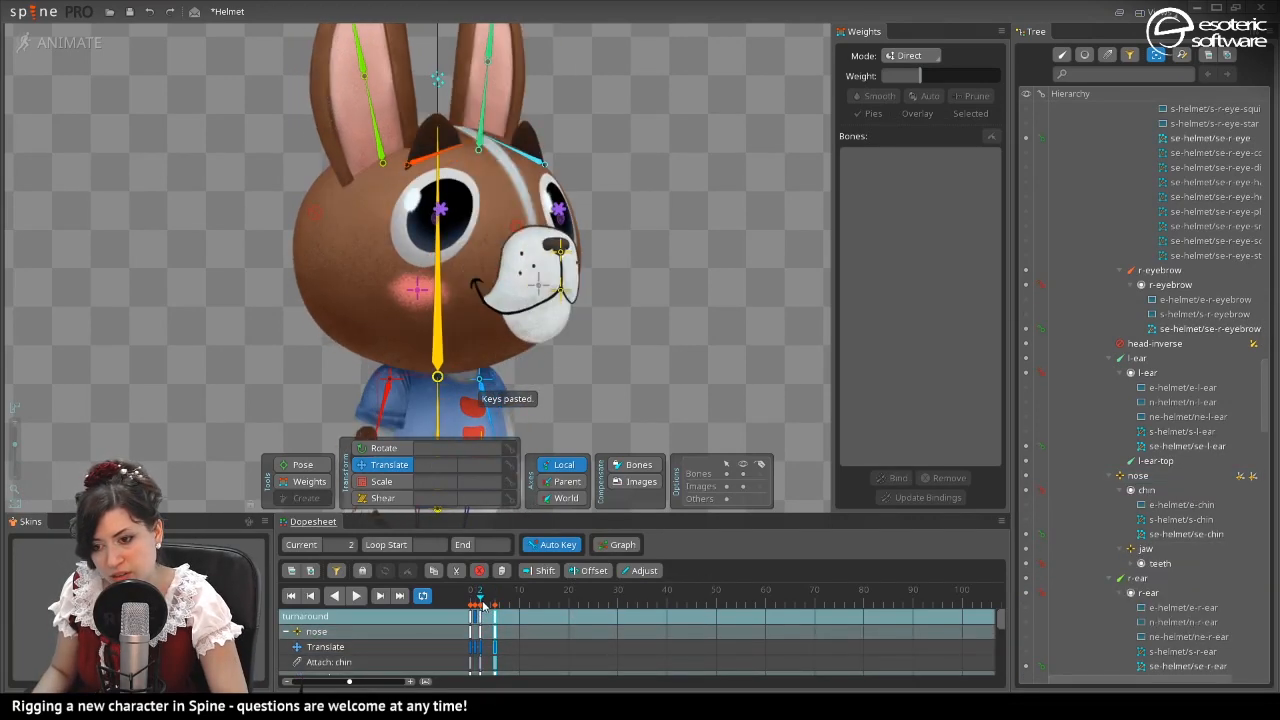
left_click(535, 256)
left_click_drag(507, 265, 531, 282)
left_click_drag(480, 591, 434, 569)
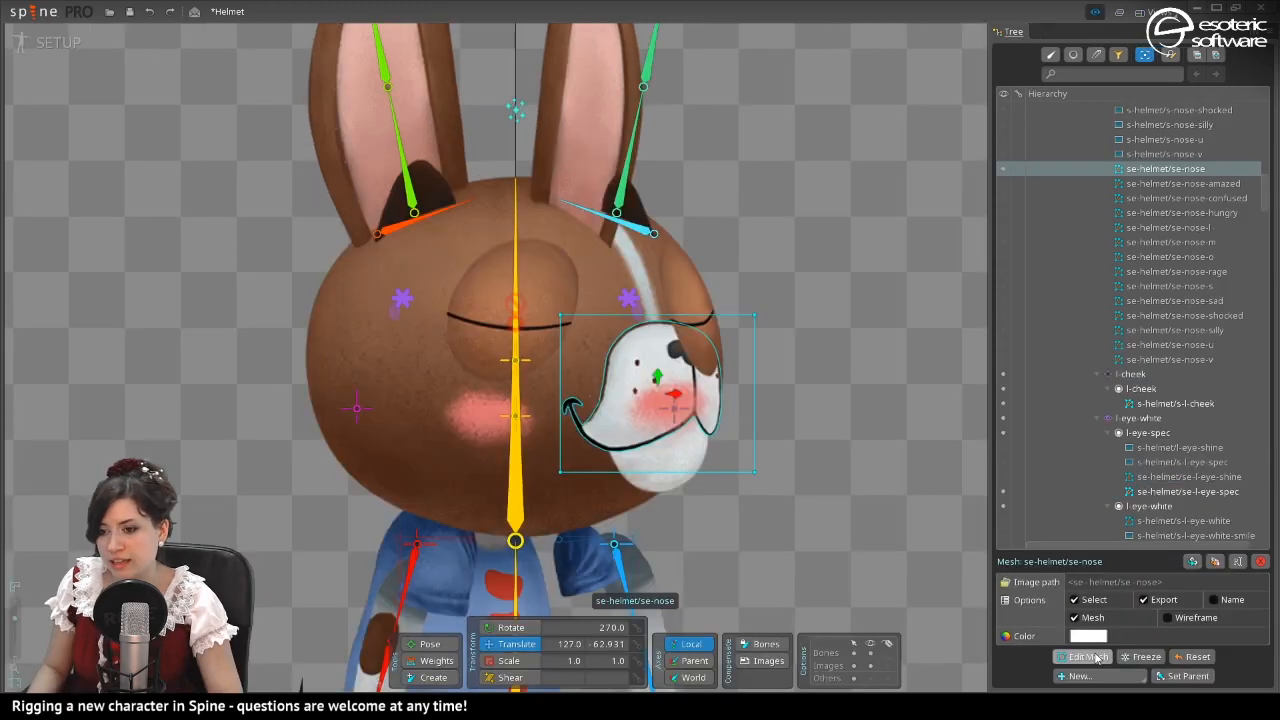
Replace the se-helmet/se-nose mesh in setup mode with a new 18-vertex hull traced closely around the muzzle and mouth corner.
left_click(1085, 657)
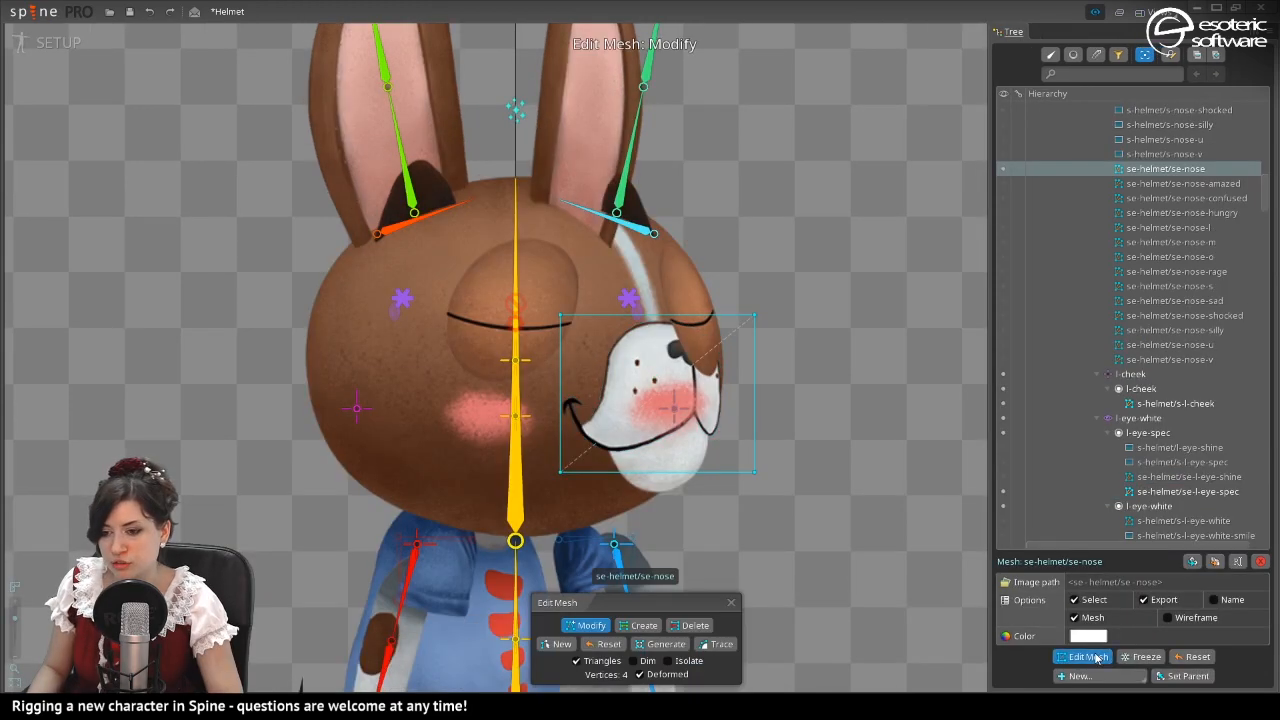
left_click(561, 649)
left_click(529, 415)
left_click(559, 397)
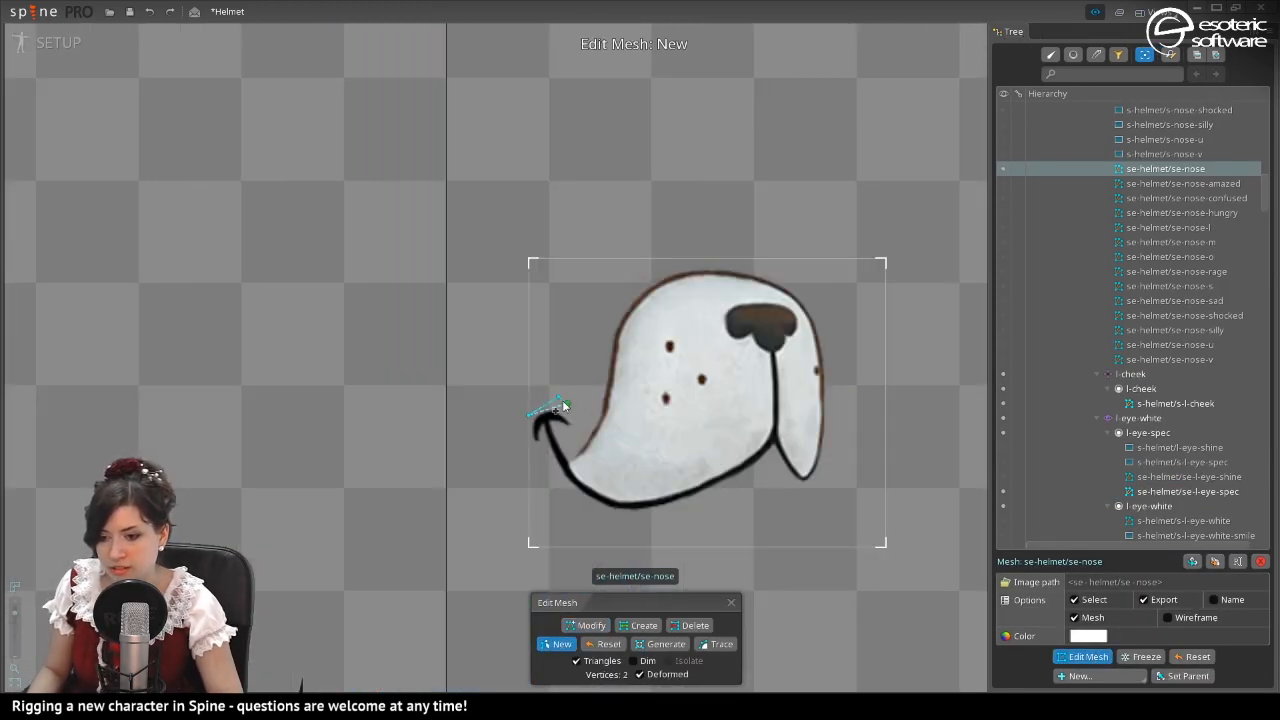
left_click(575, 413)
left_click(570, 453)
left_click(601, 412)
left_click(612, 321)
left_click(663, 260)
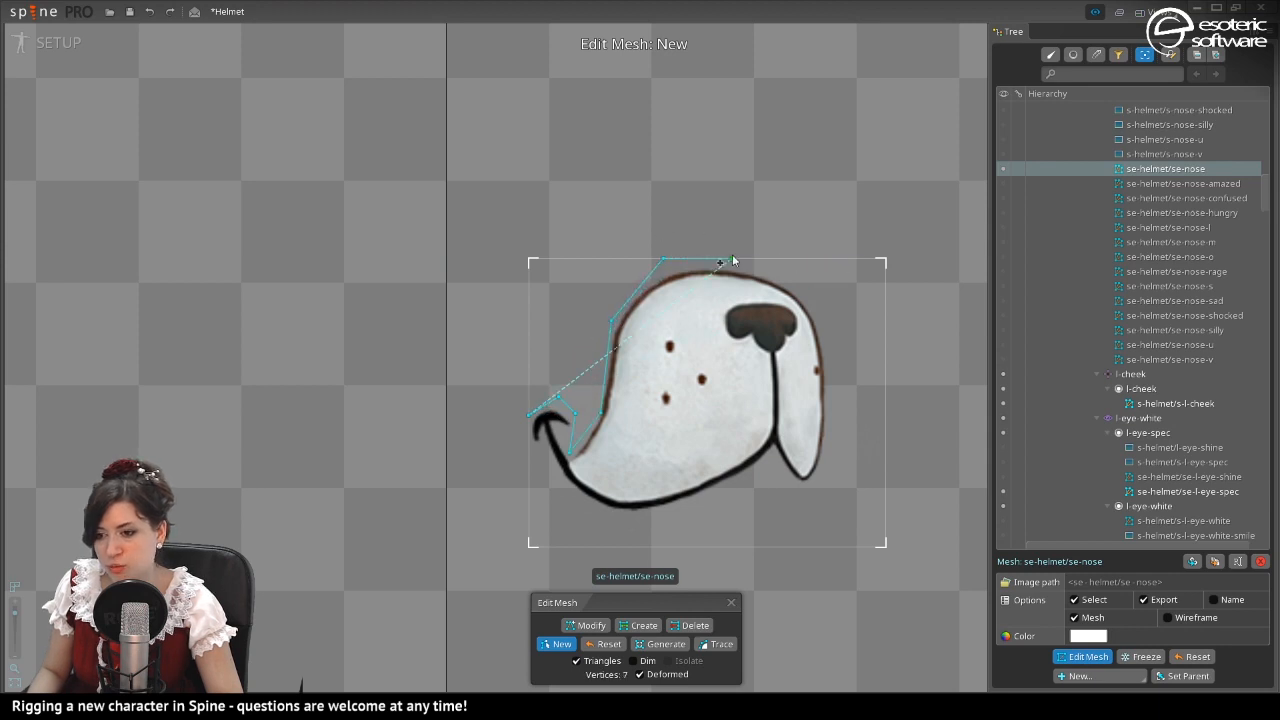
left_click(749, 260)
left_click(826, 313)
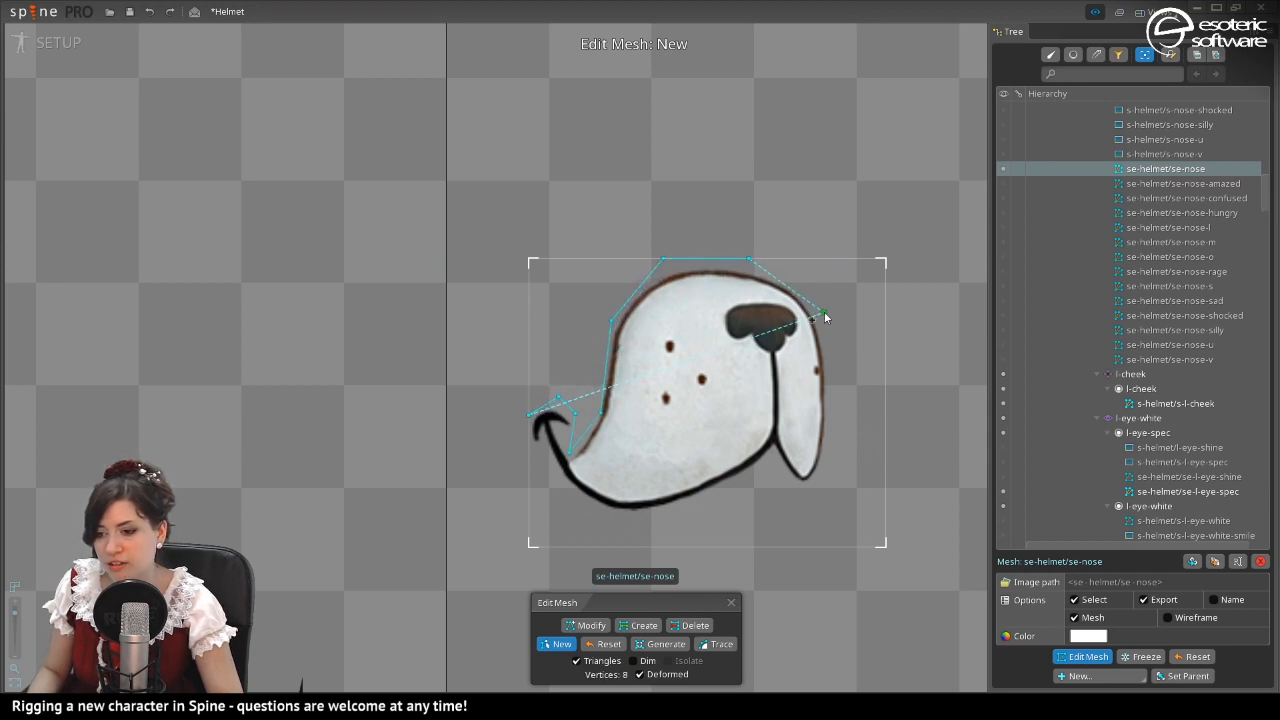
key("ctrl+z")
left_click(824, 312)
left_click(834, 418)
left_click(821, 490)
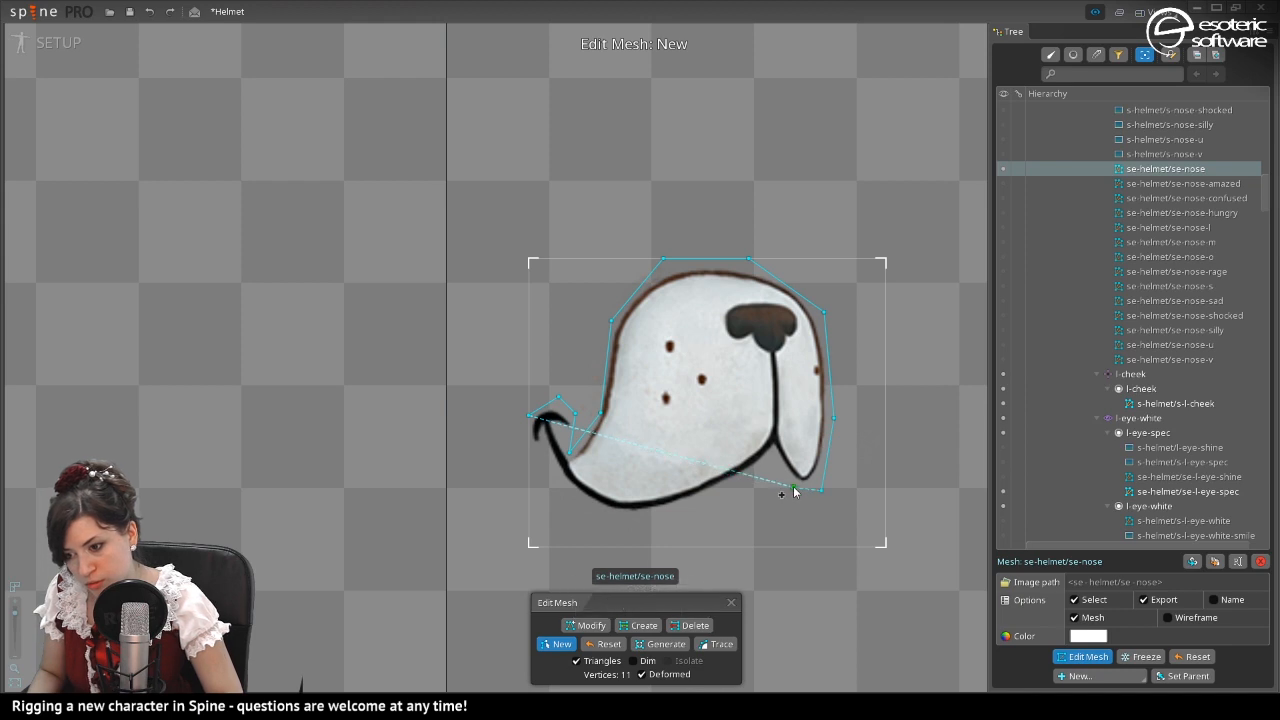
left_click(789, 492)
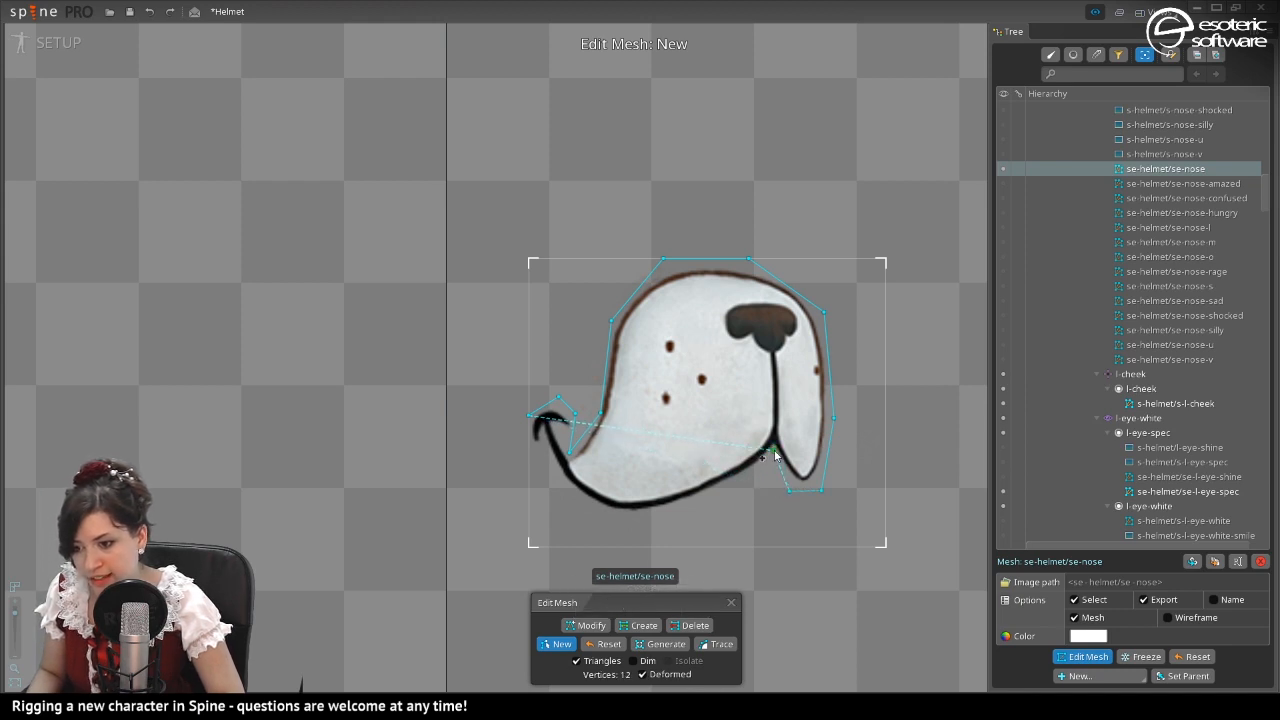
left_click(774, 453)
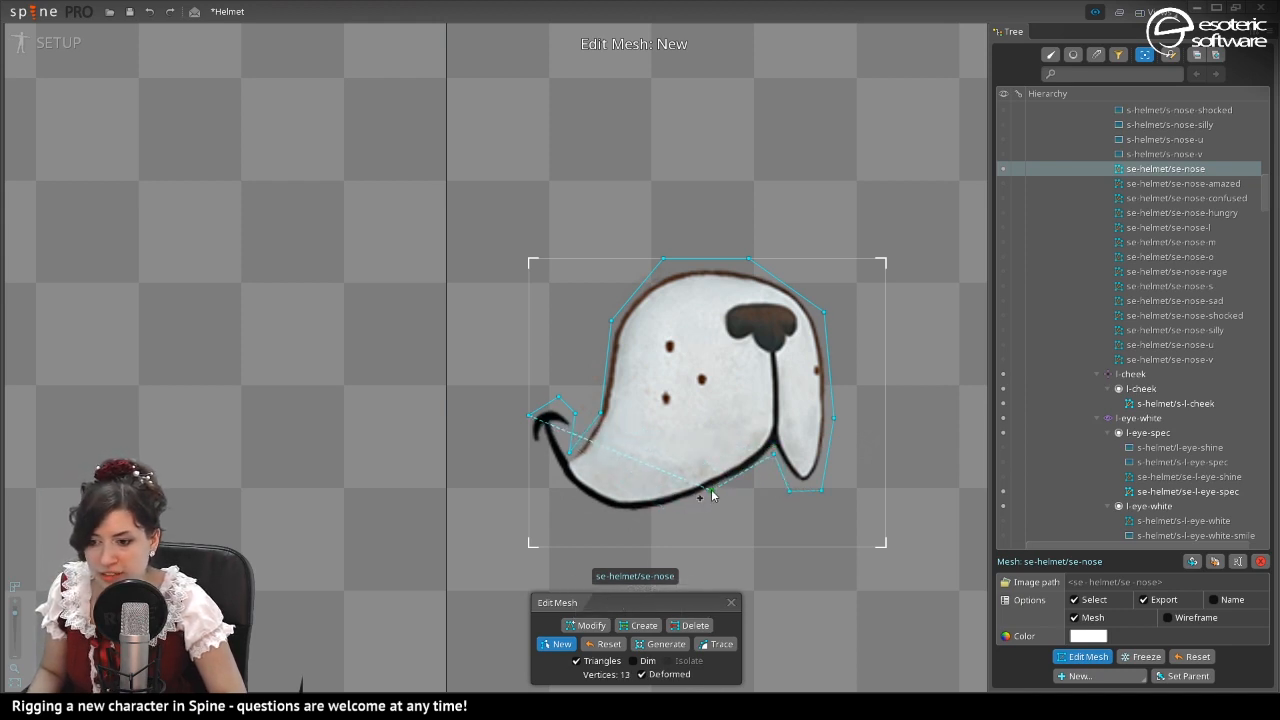
left_click(714, 494)
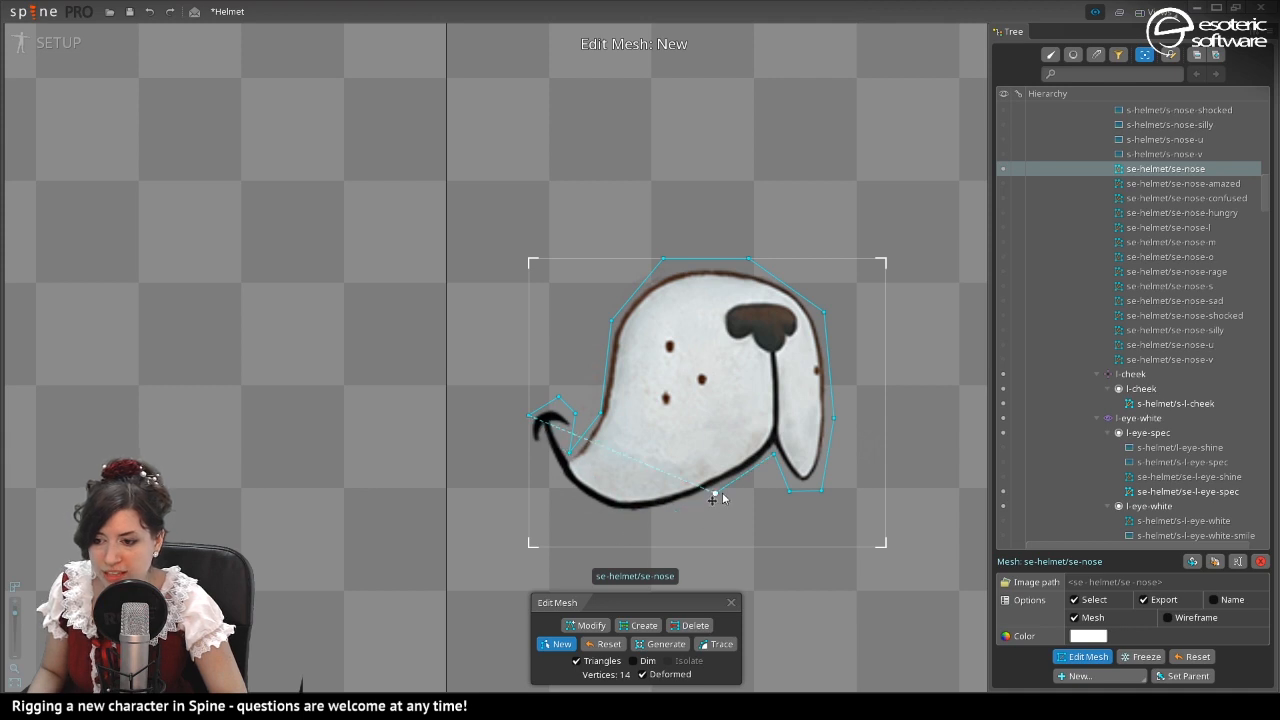
left_click(628, 521)
left_click(566, 495)
left_click(555, 471)
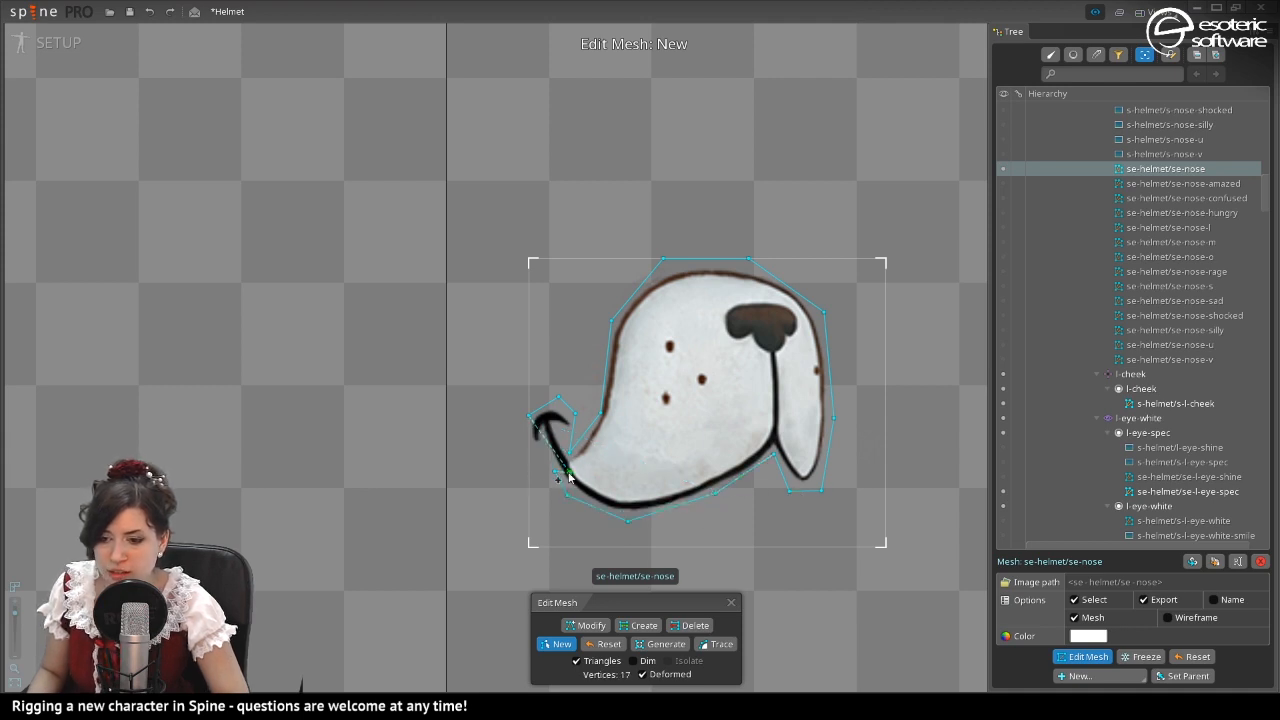
left_click(527, 454)
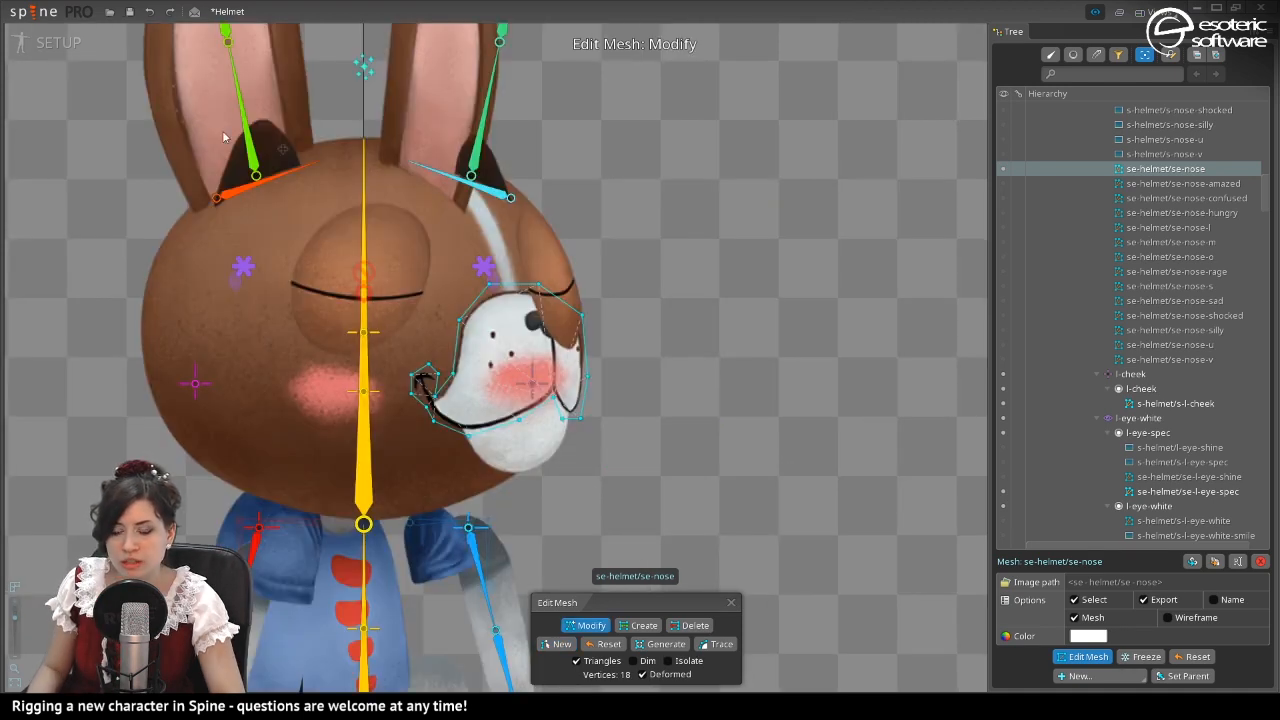
Finish editing the se-helmet/se-nose mesh, show the Weights view and bind the mesh to the root bone.
scroll(731, 334, "down", 5)
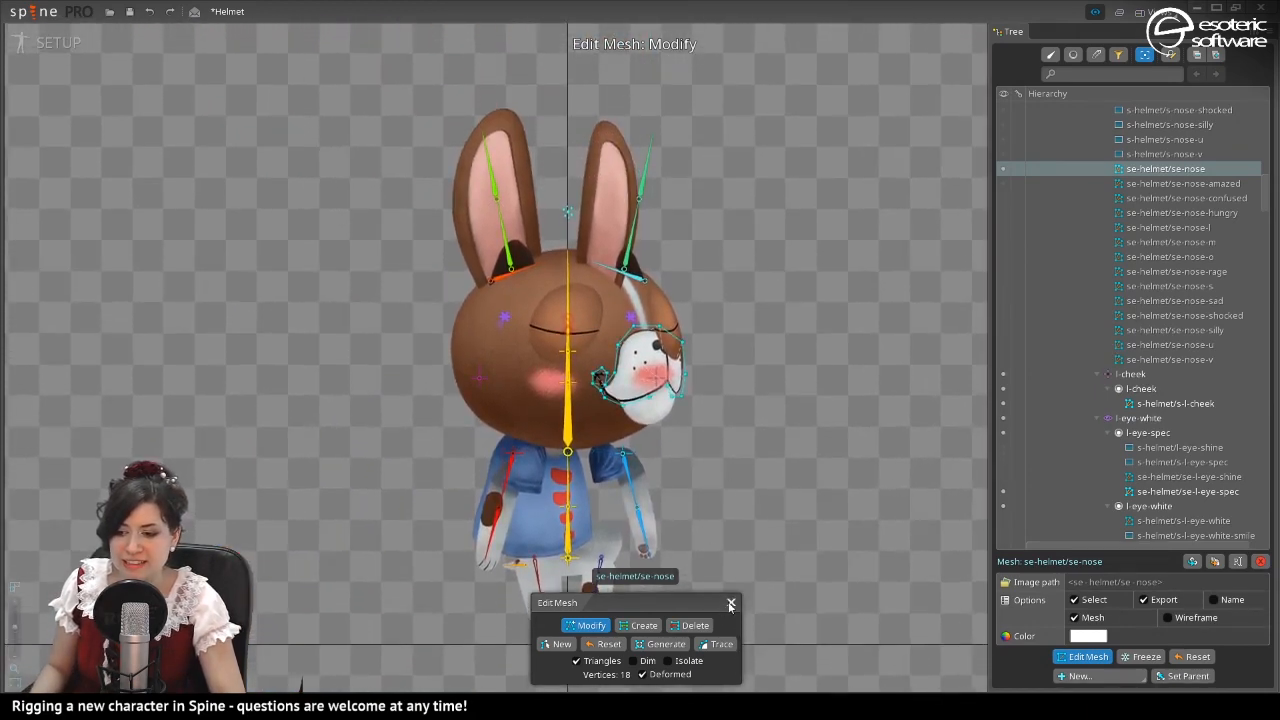
left_click(730, 605)
scroll(653, 408, "up", 3)
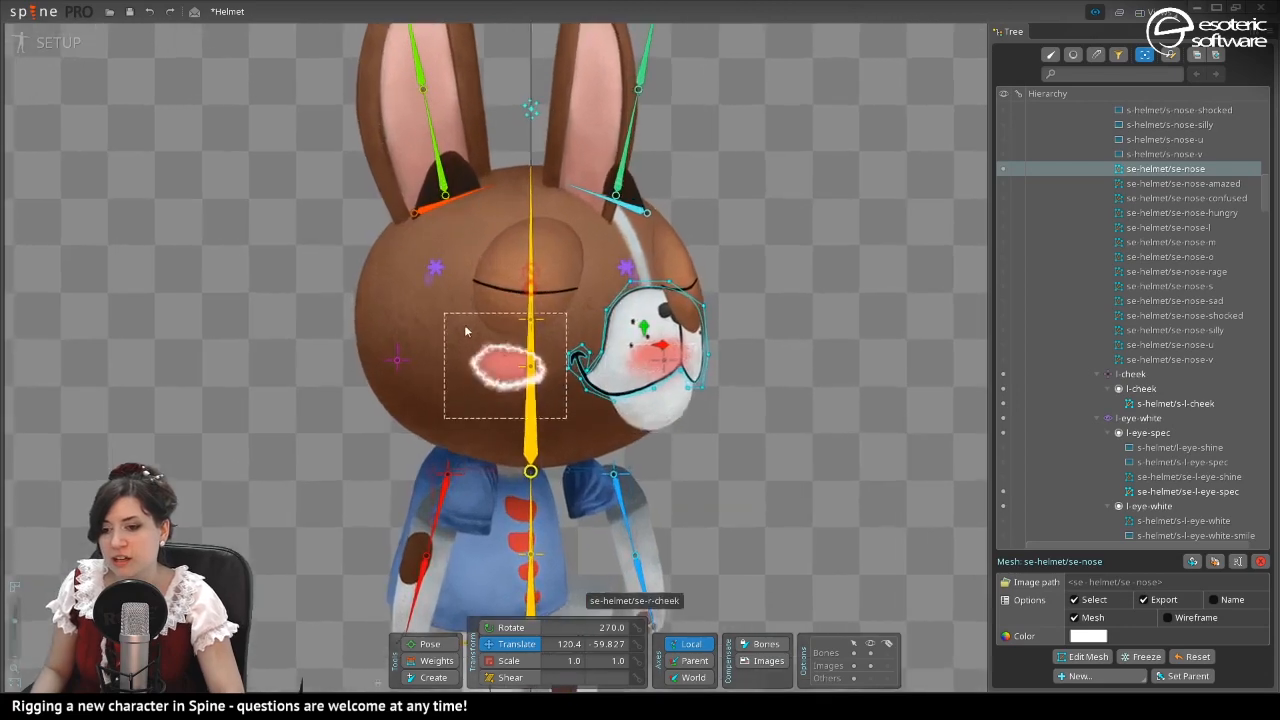
scroll(465, 331, "down", 2)
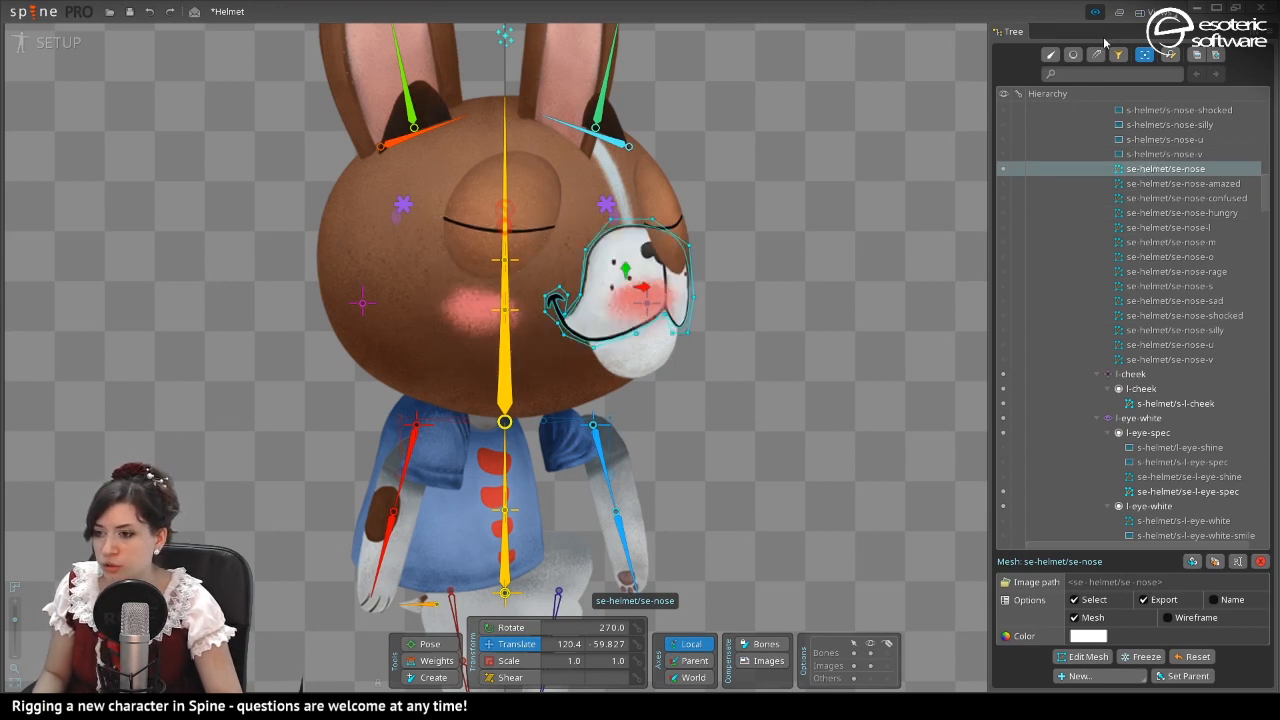
left_click(1152, 12)
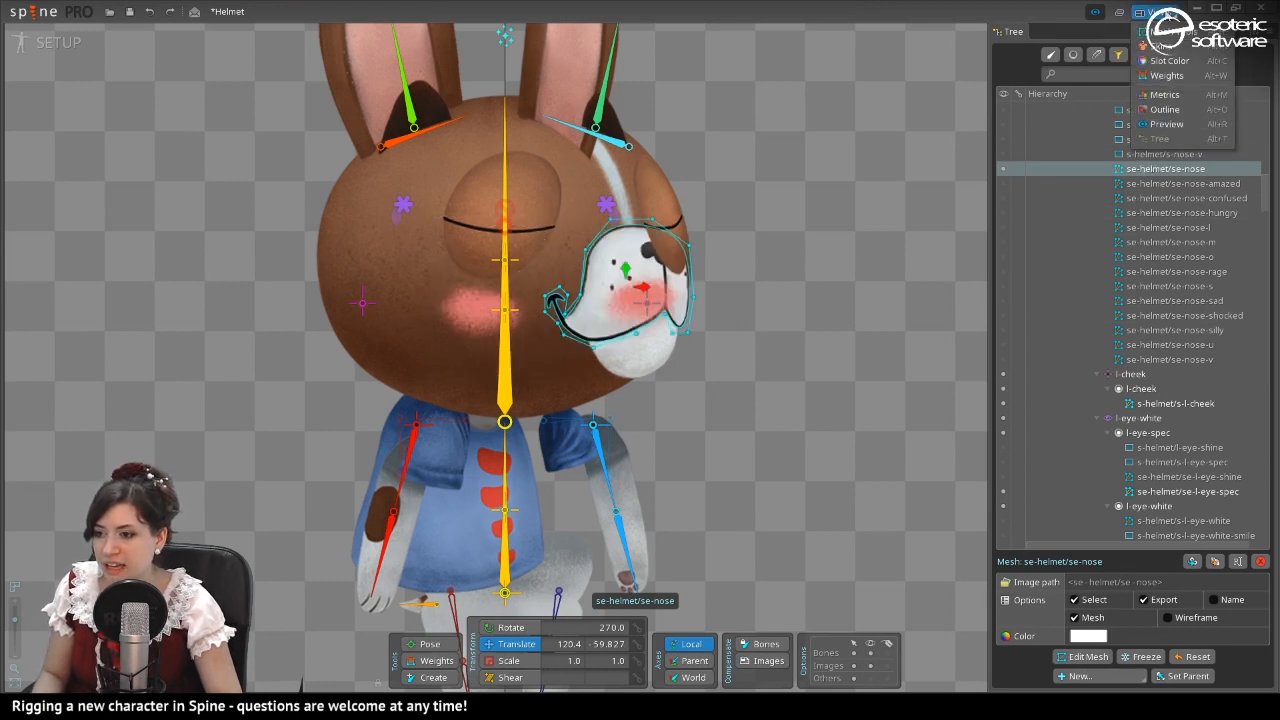
left_click(1166, 75)
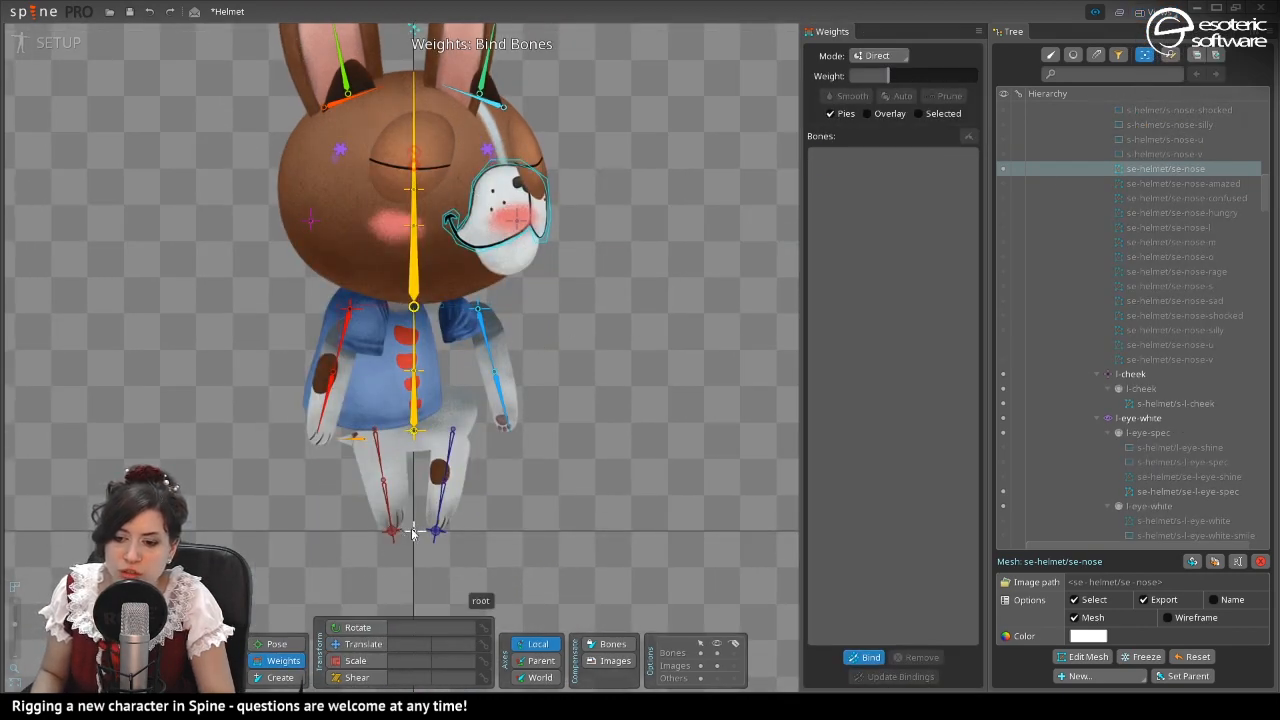
left_click(411, 532)
left_click(872, 658)
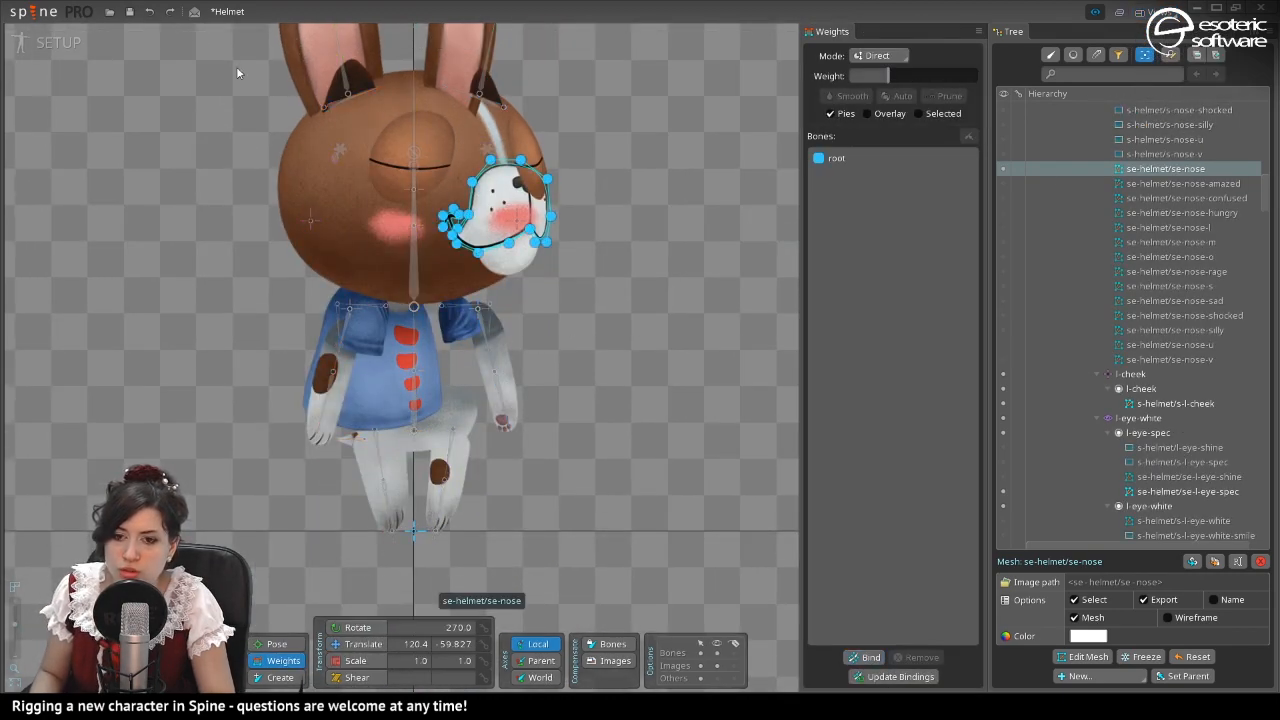
In animate mode at frame 5, bind the se-helmet/se-nose mesh to the nose and head-inverse bones as well.
left_click(40, 42)
left_click_drag(632, 243, 663, 326)
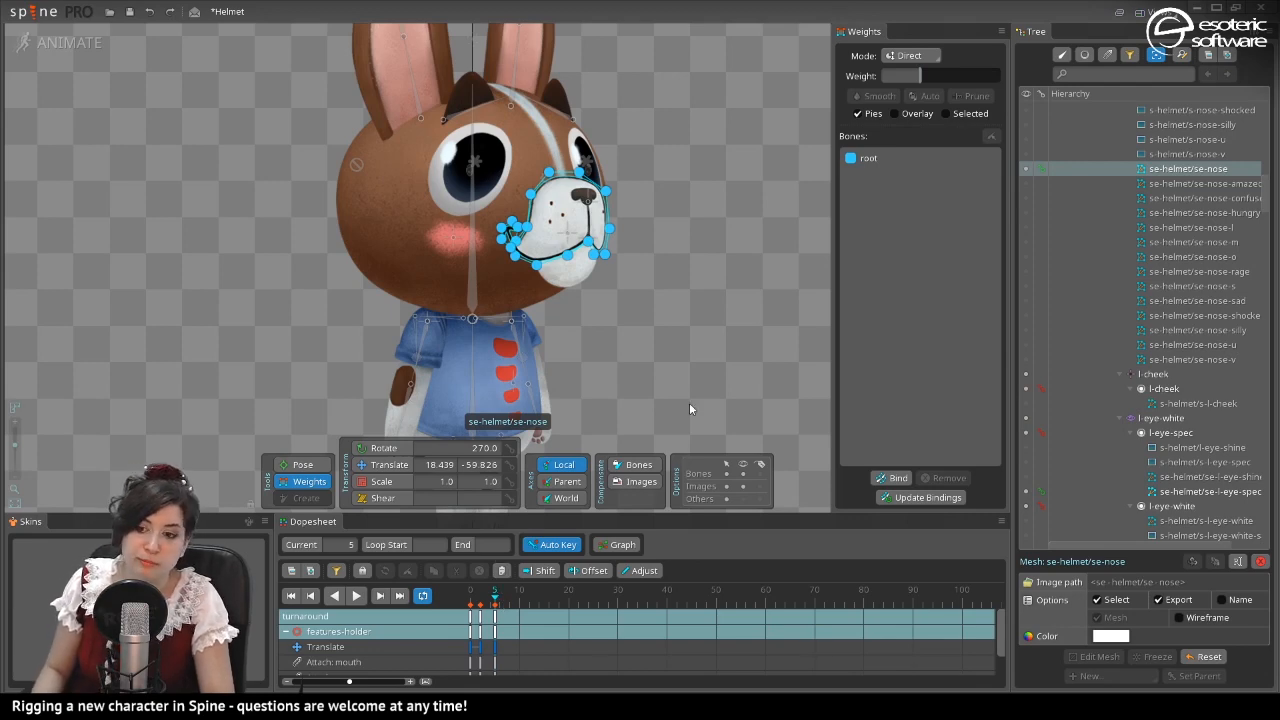
left_click(893, 478)
scroll(738, 348, "up", 3)
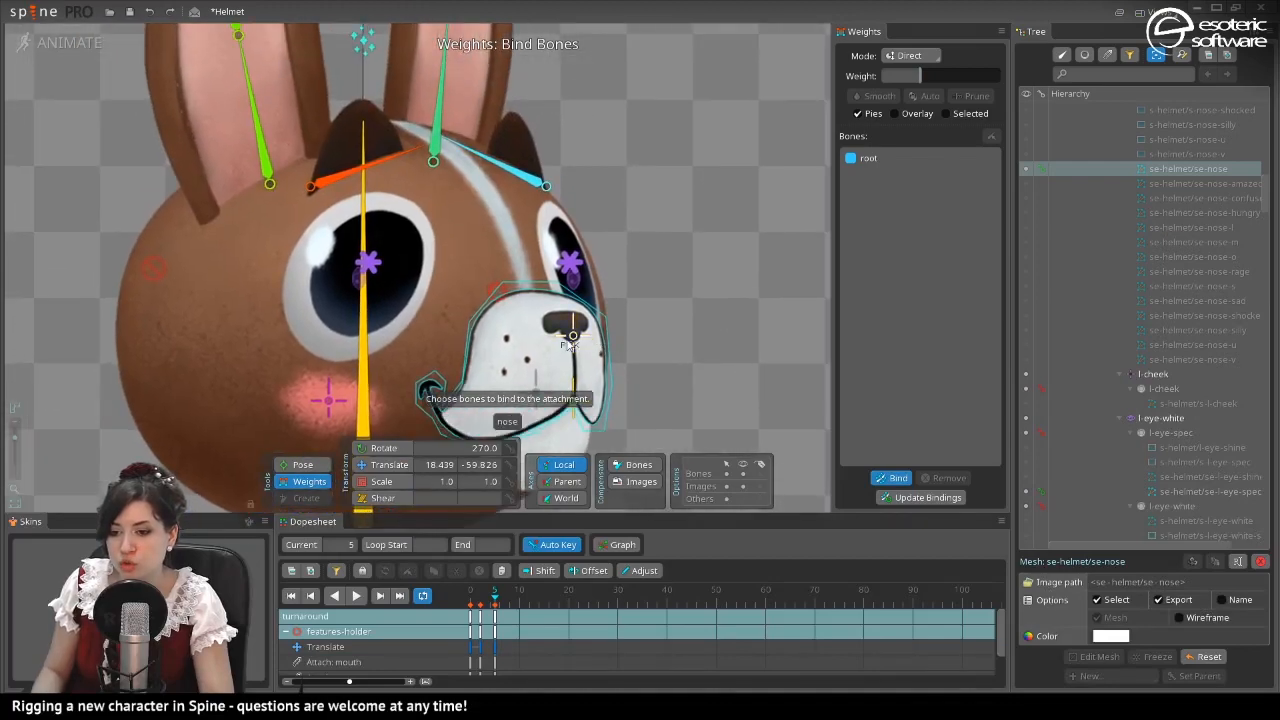
left_click(566, 340)
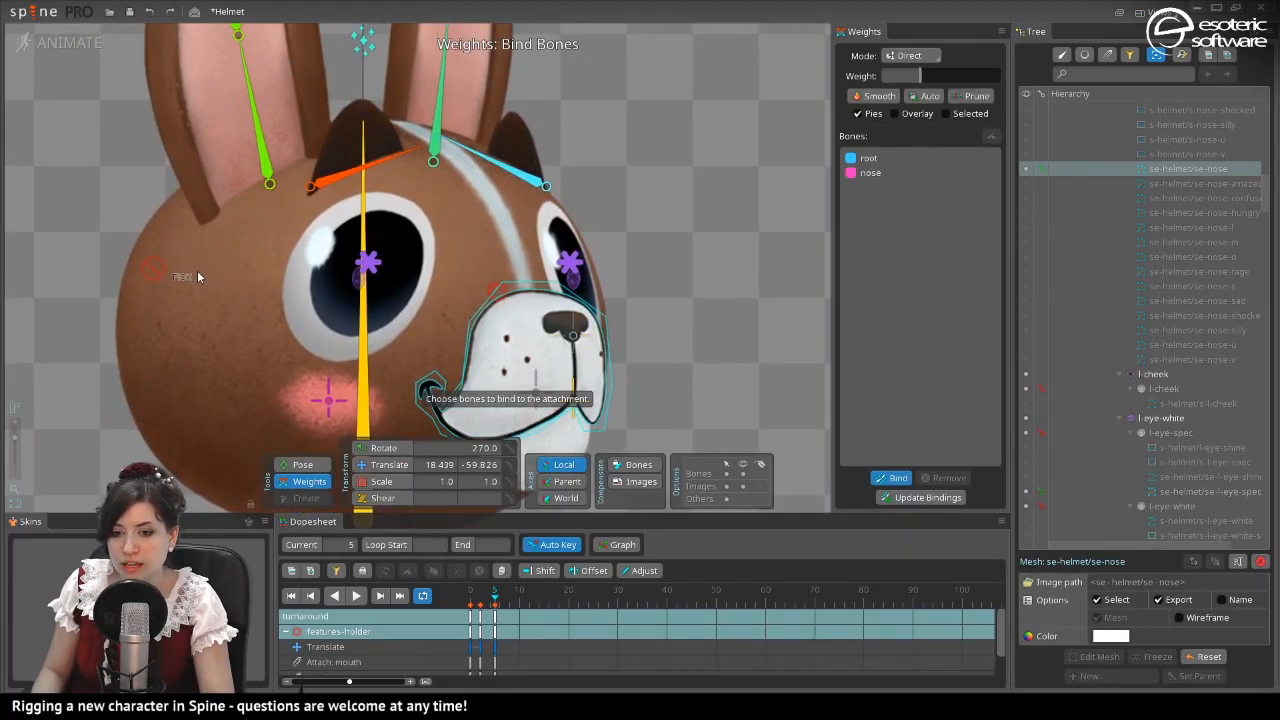
left_click(153, 269)
left_click(900, 478)
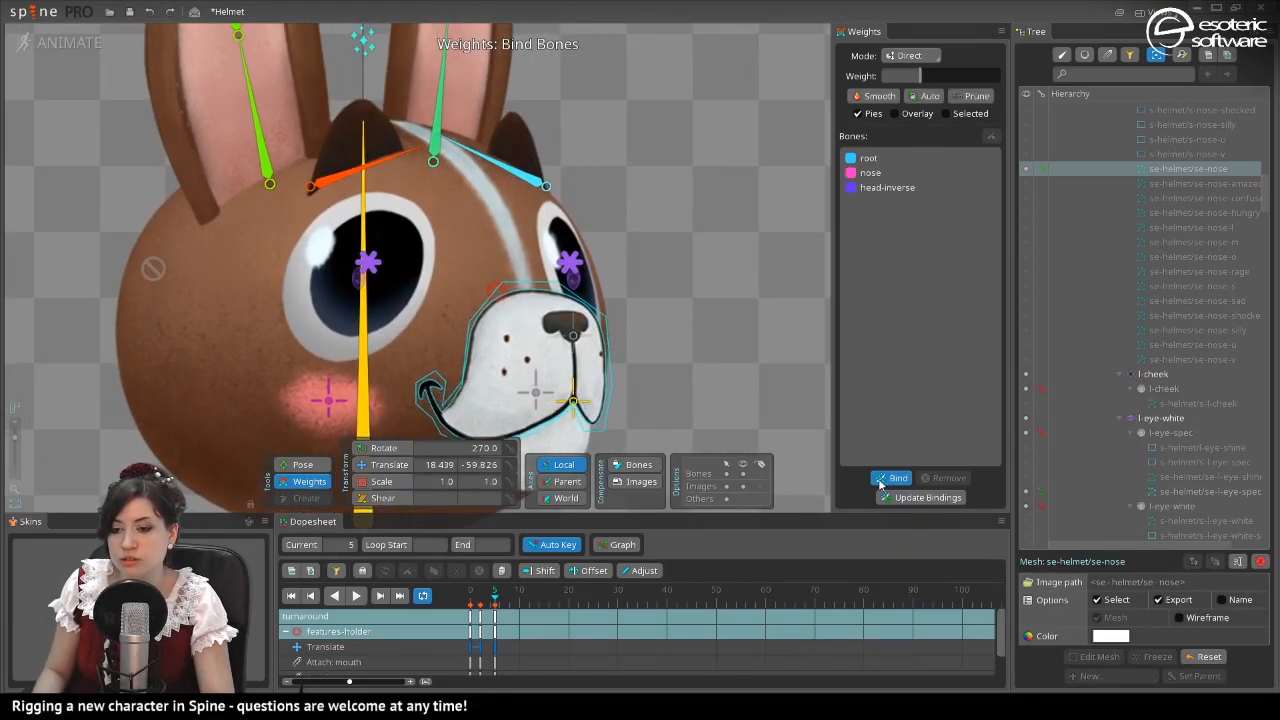
key("Escape")
At frame 2, weight all vertices of the se-helmet/se-head mesh 50% to head-inverse and 50% to nose.
scroll(645, 409, "down", 1)
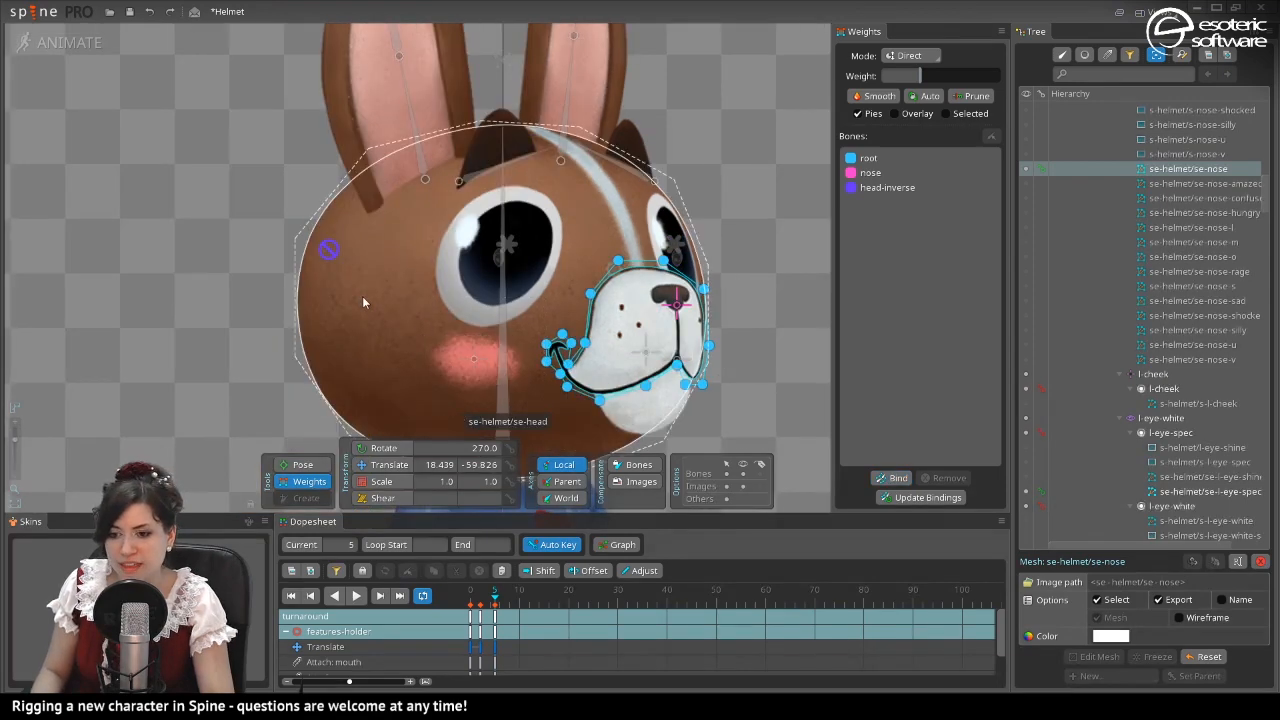
left_click(607, 242)
scroll(693, 264, "down", 2)
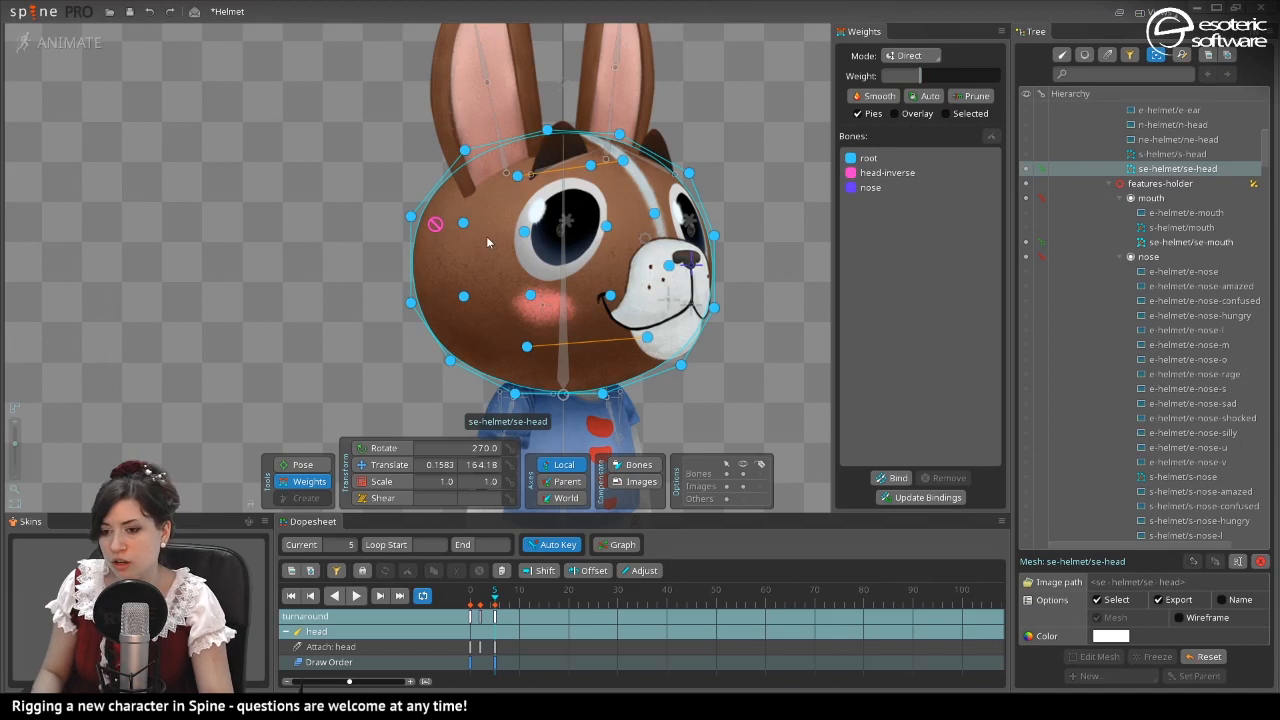
left_click(887, 172)
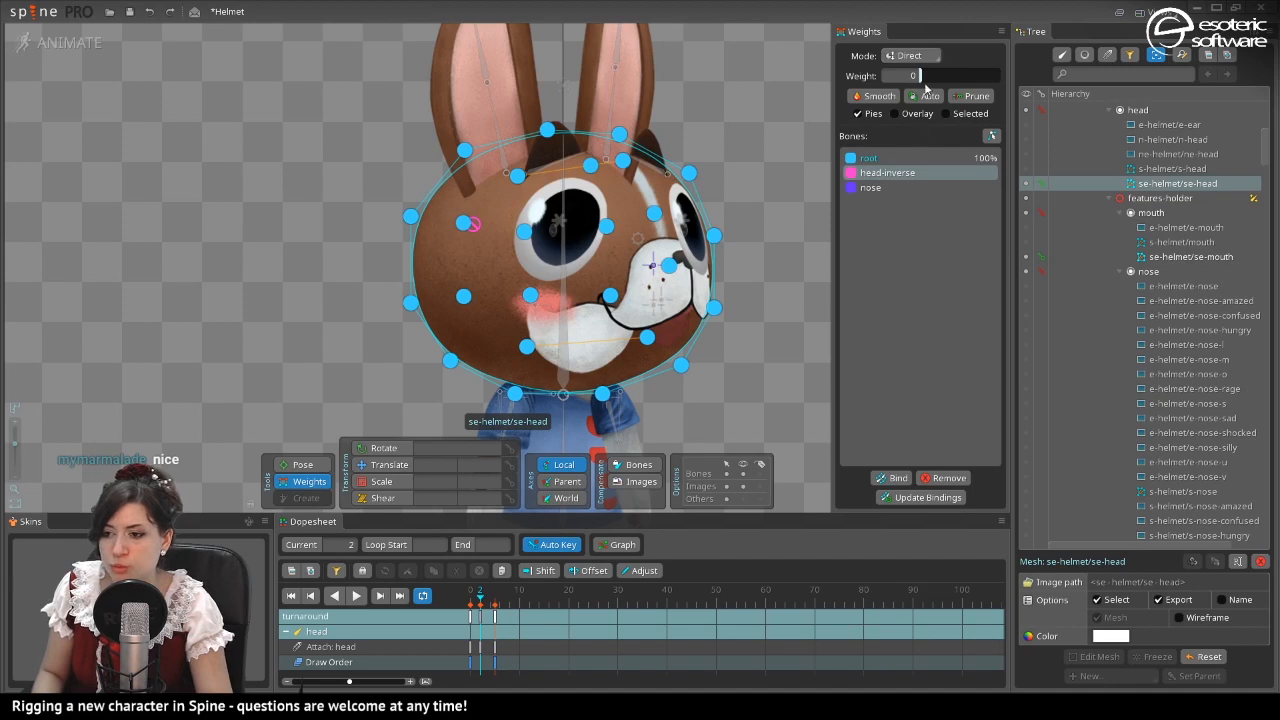
left_click_drag(920, 76, 1012, 73)
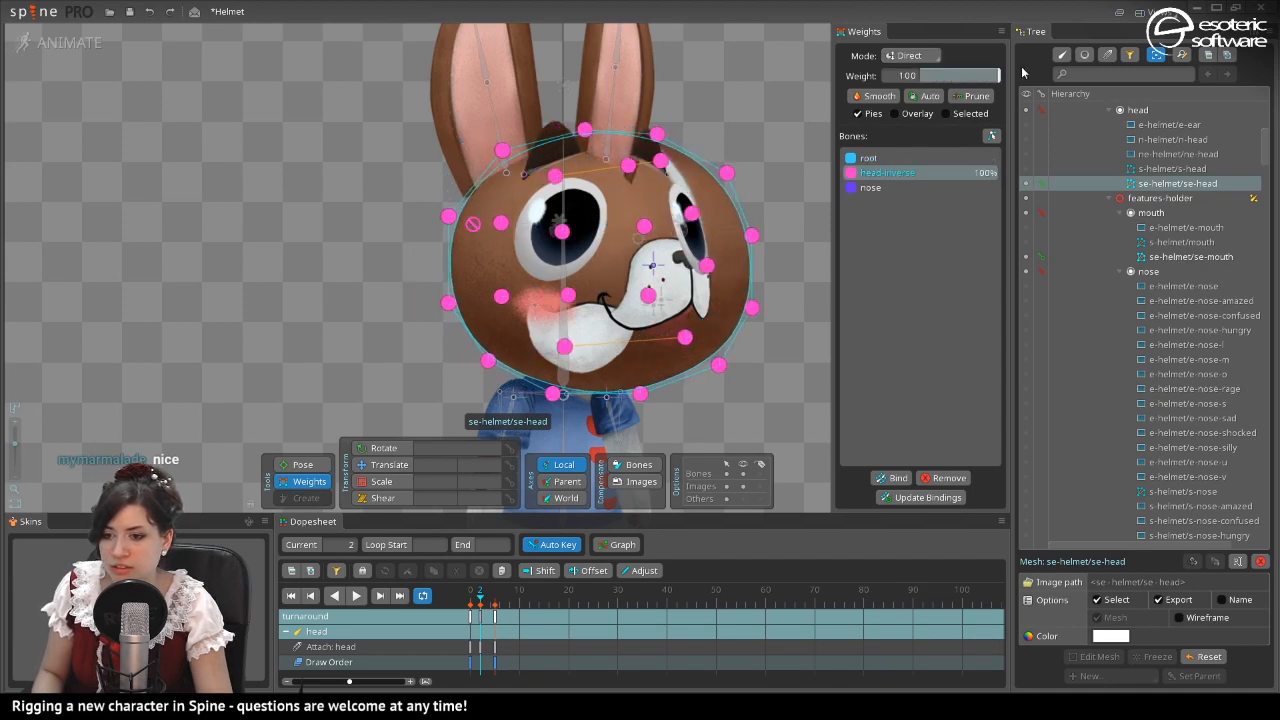
left_click(893, 188)
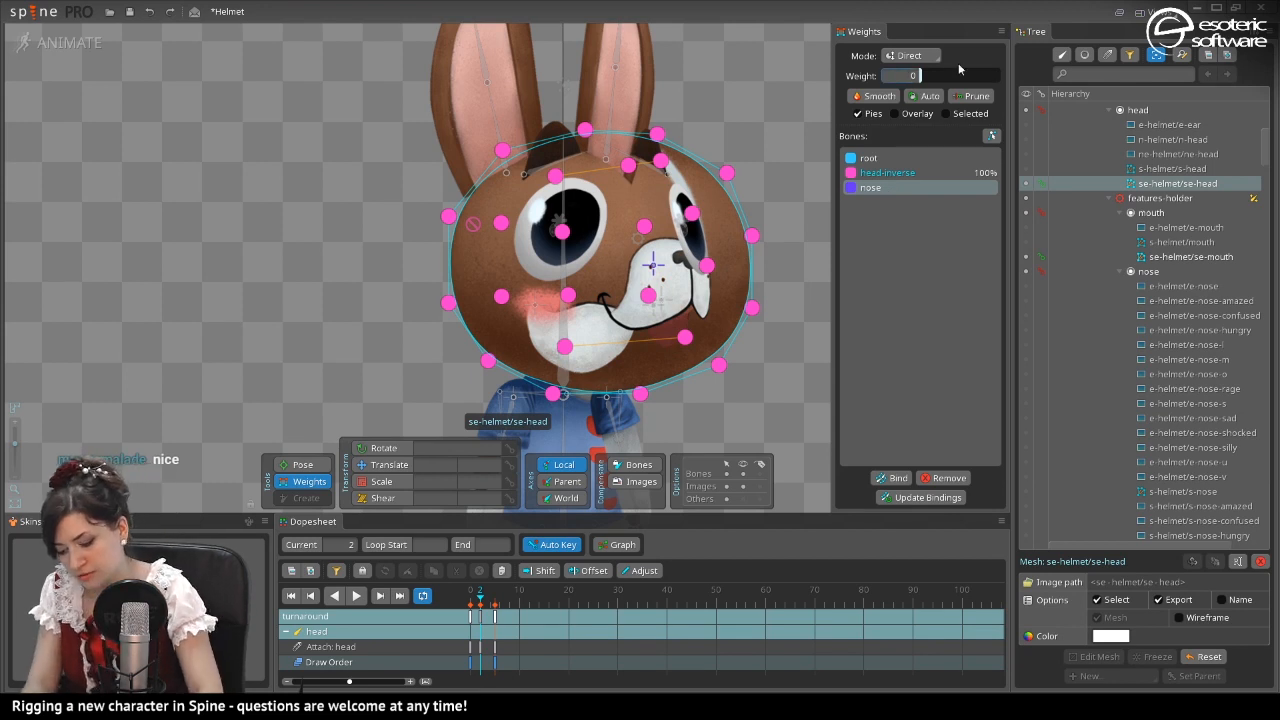
key("Return")
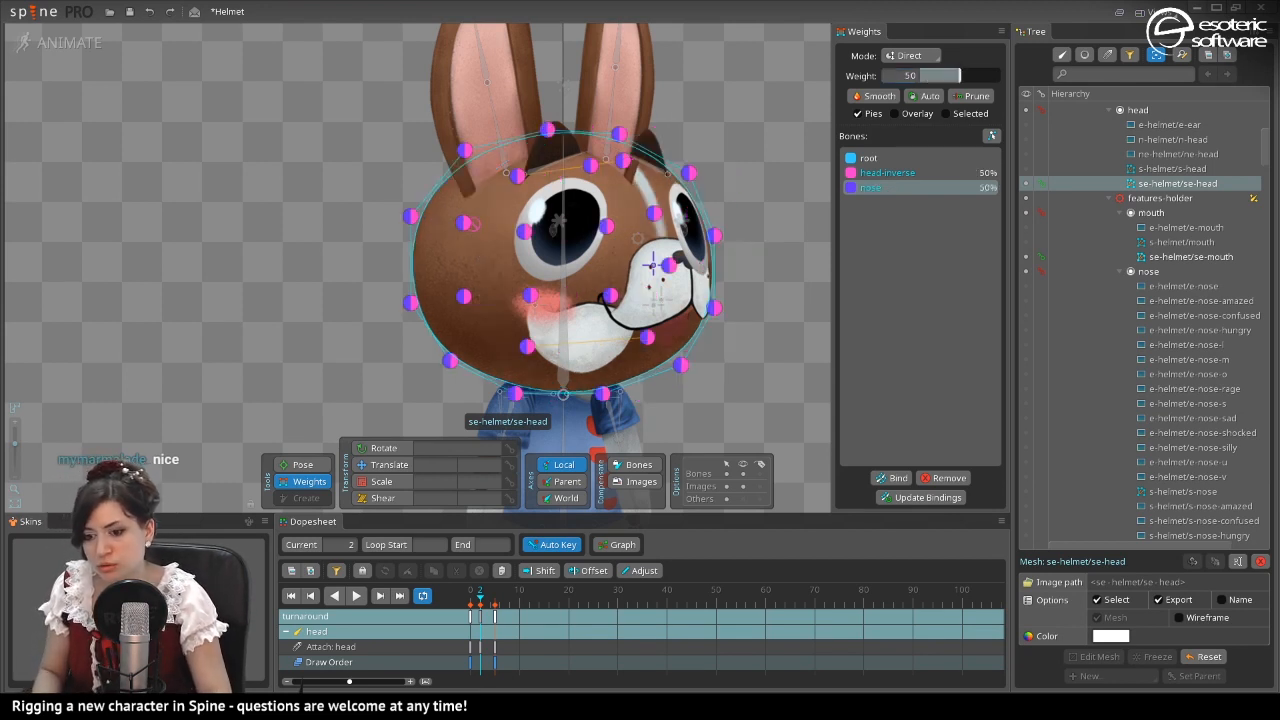
Check the front head's weights at frame 0, then set the nose weight of se-helmet/se-head's inner vertices to 59 at frame 2.
mouse_move(482, 598)
left_mouse_down()
mouse_move(495, 598)
mouse_move(470, 599)
mouse_move(482, 600)
left_mouse_up()
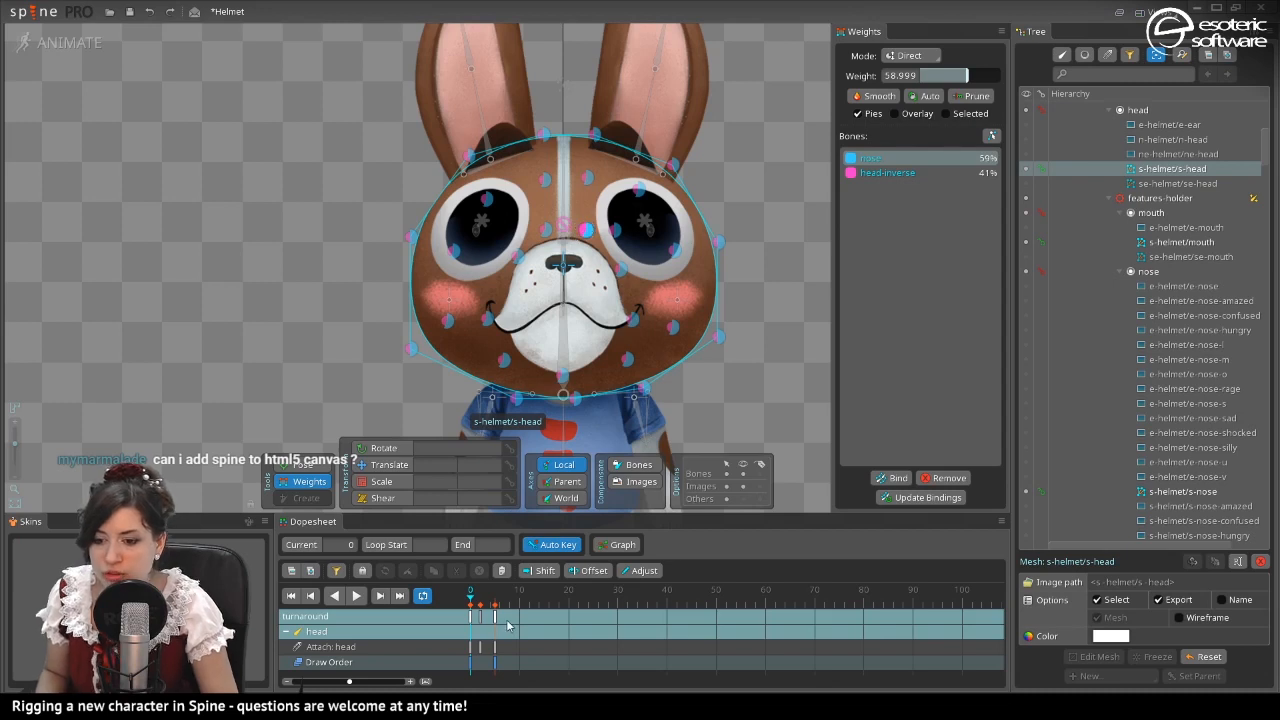
left_click(481, 617)
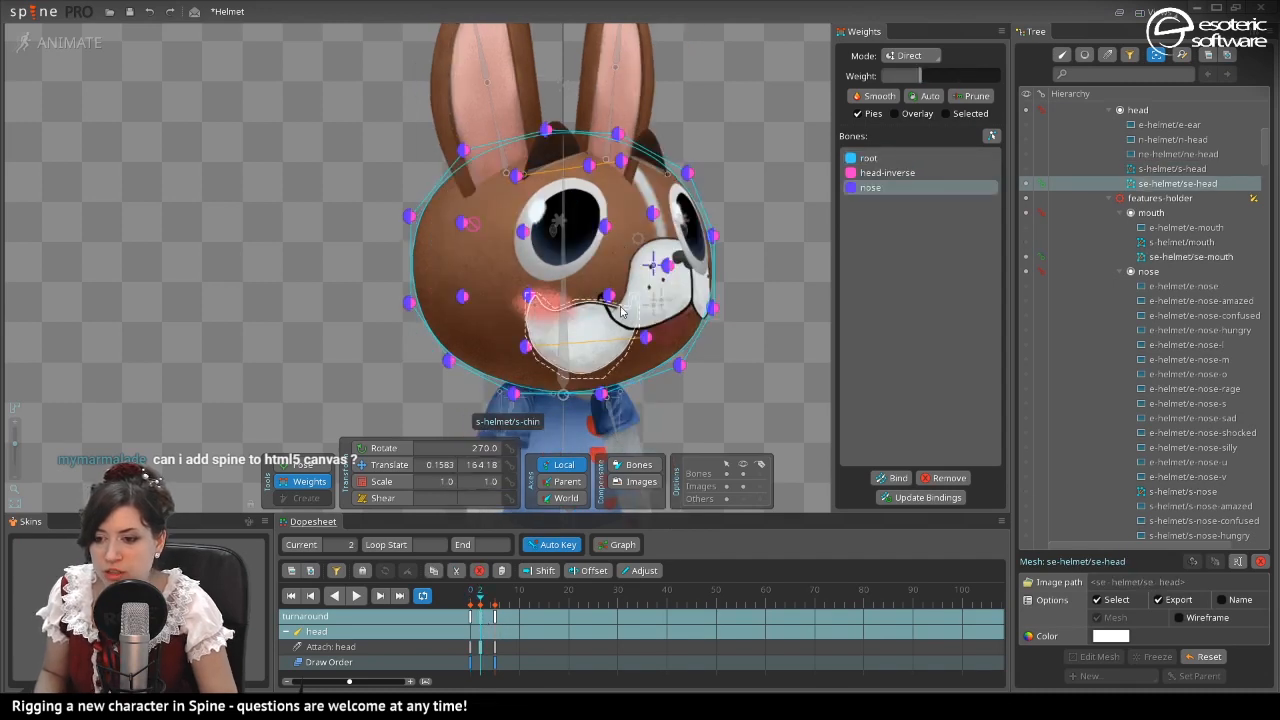
left_click(645, 340)
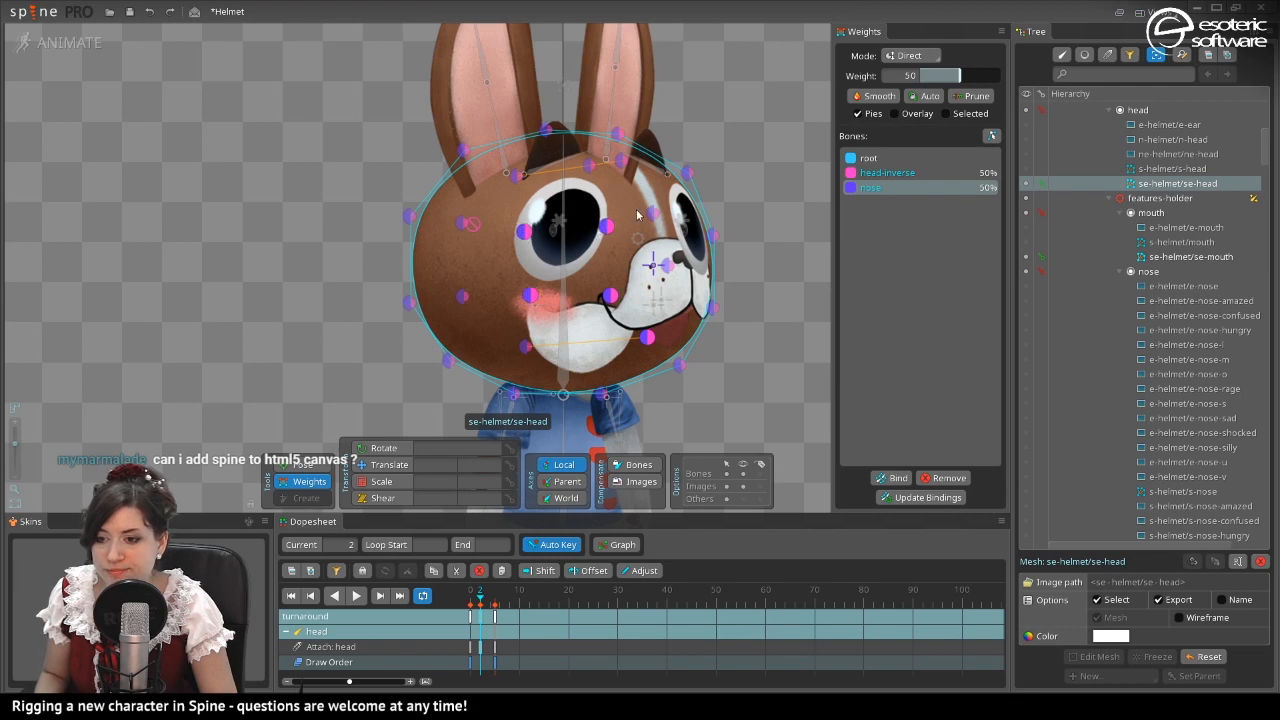
left_click_drag(959, 76, 968, 78)
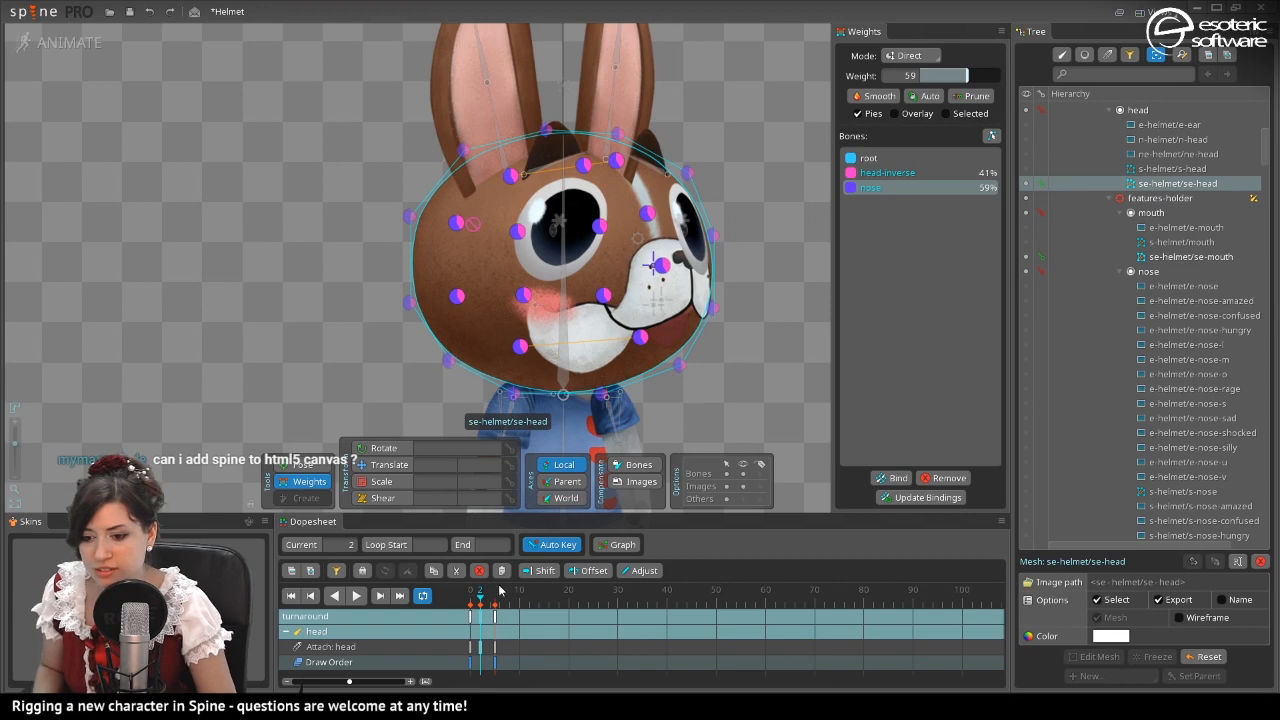
Bind the three-quarter cheek mesh se-helmet/se-r-cheek to the r-cheek and head-inverse bones.
left_click_drag(482, 596, 506, 598)
left_click(614, 265)
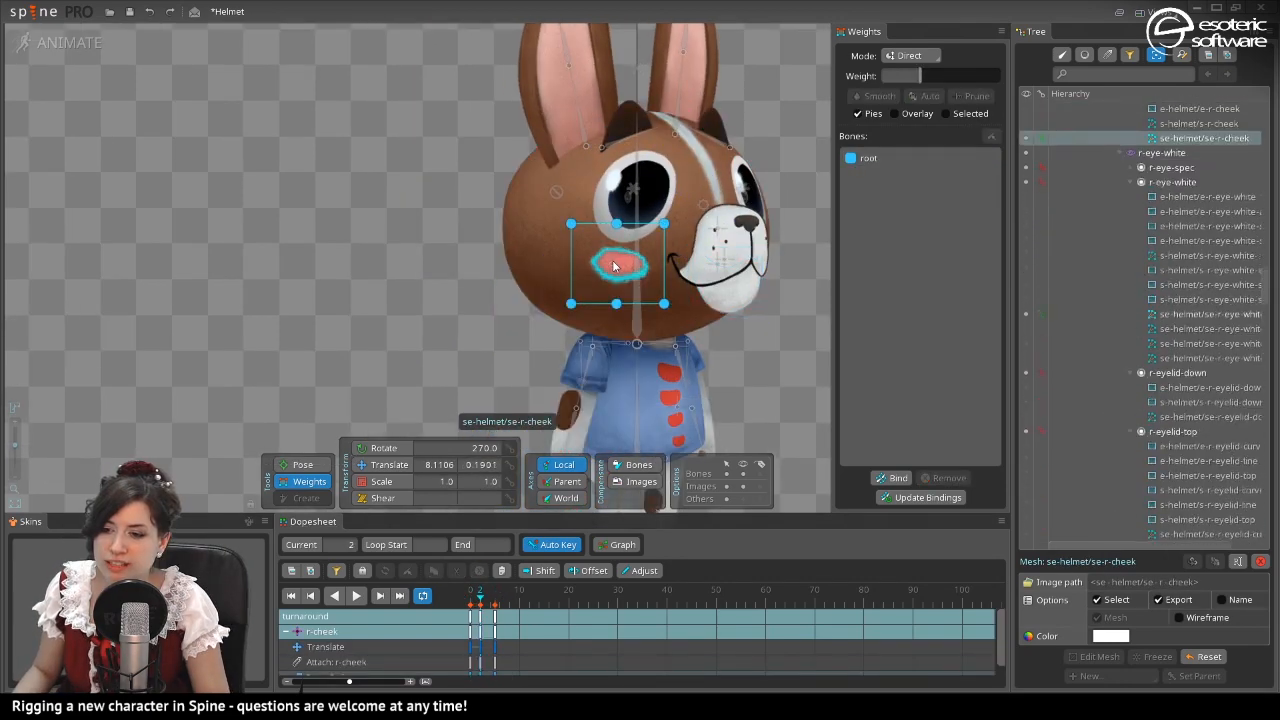
left_click(893, 478)
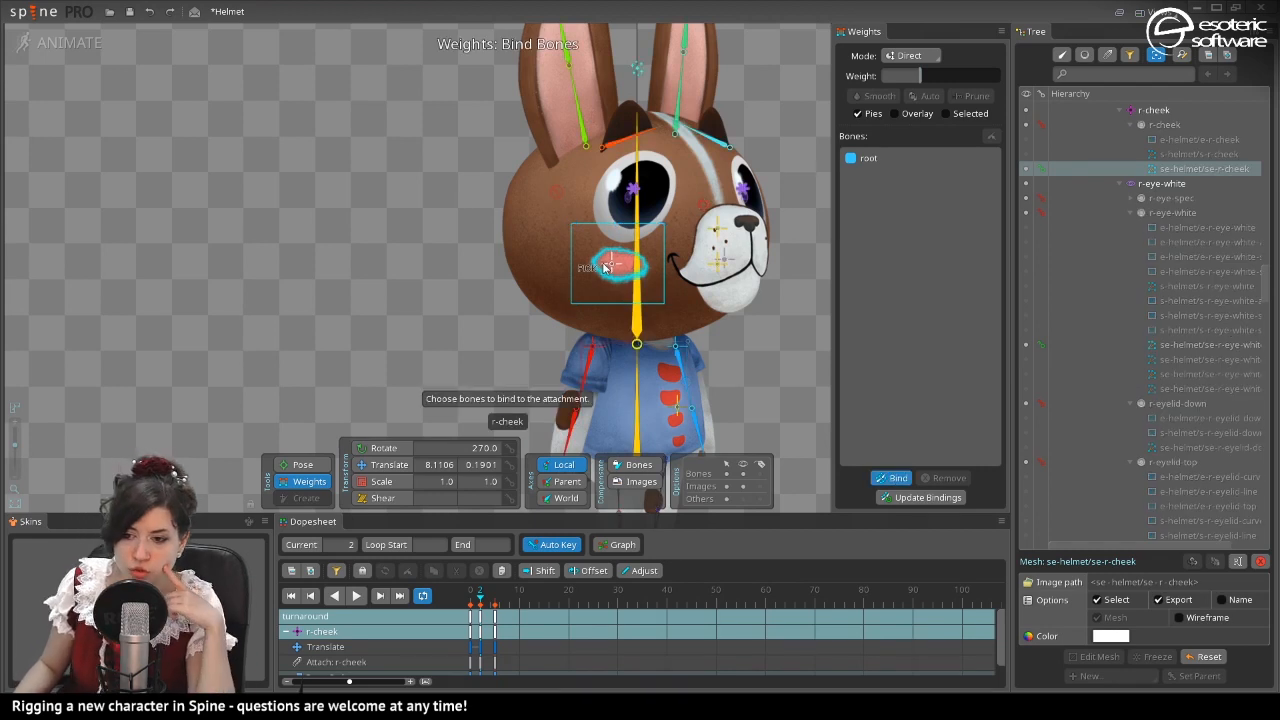
left_click(604, 268)
left_click(553, 194)
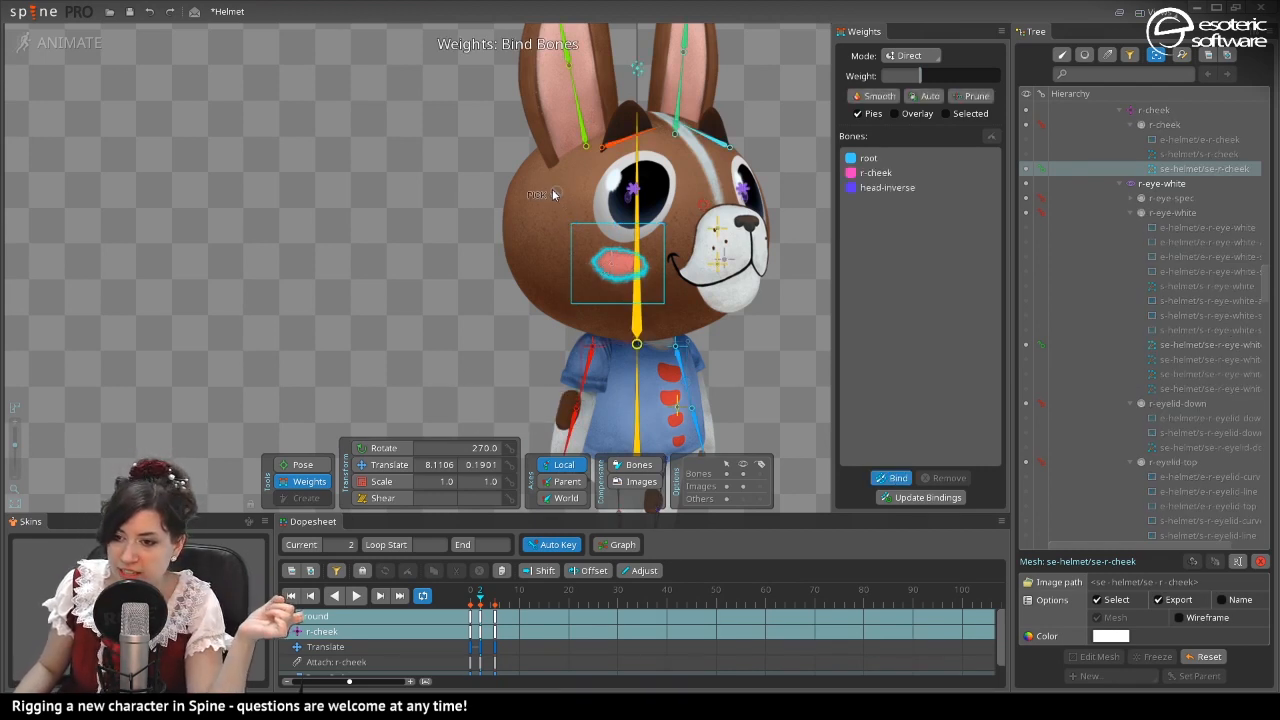
left_click(895, 478)
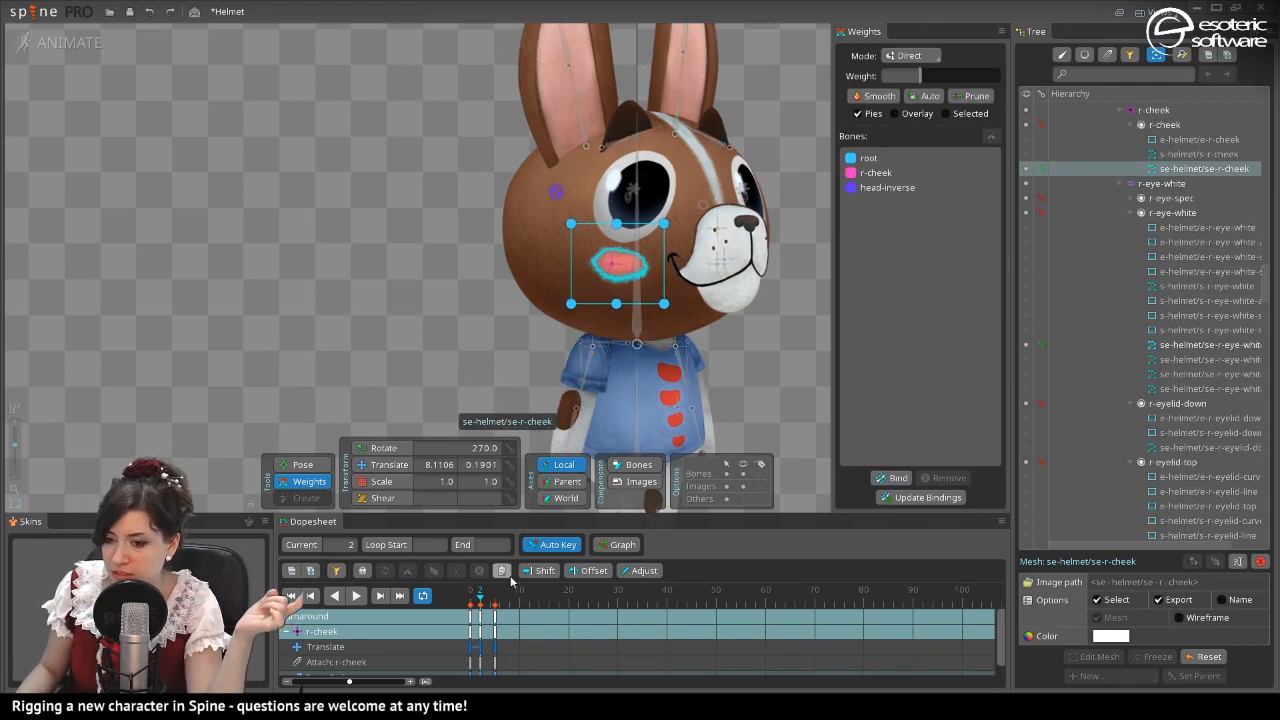
At frame 5, weight all vertices of the se-helmet/se-r-cheek mesh 100% to the r-cheek bone.
left_click(471, 591)
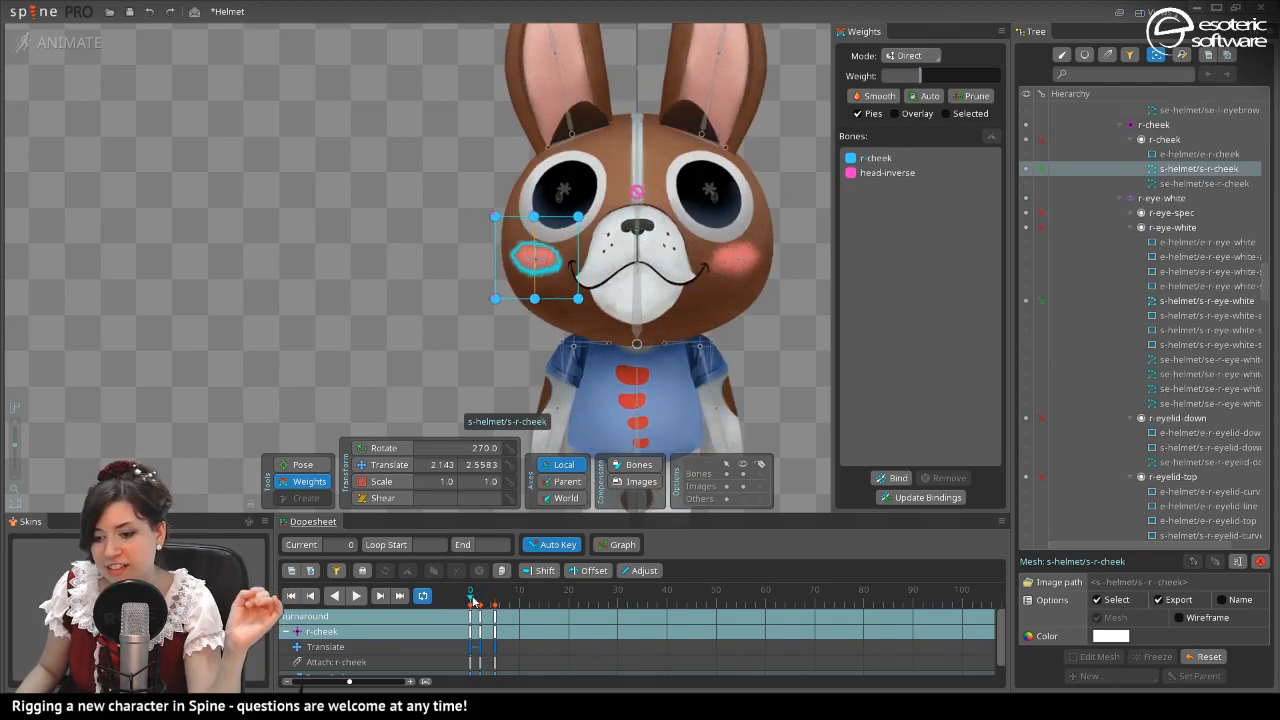
mouse_move(473, 600)
left_mouse_down()
mouse_move(488, 605)
mouse_move(445, 614)
mouse_move(482, 605)
mouse_move(465, 601)
mouse_move(491, 615)
left_mouse_up()
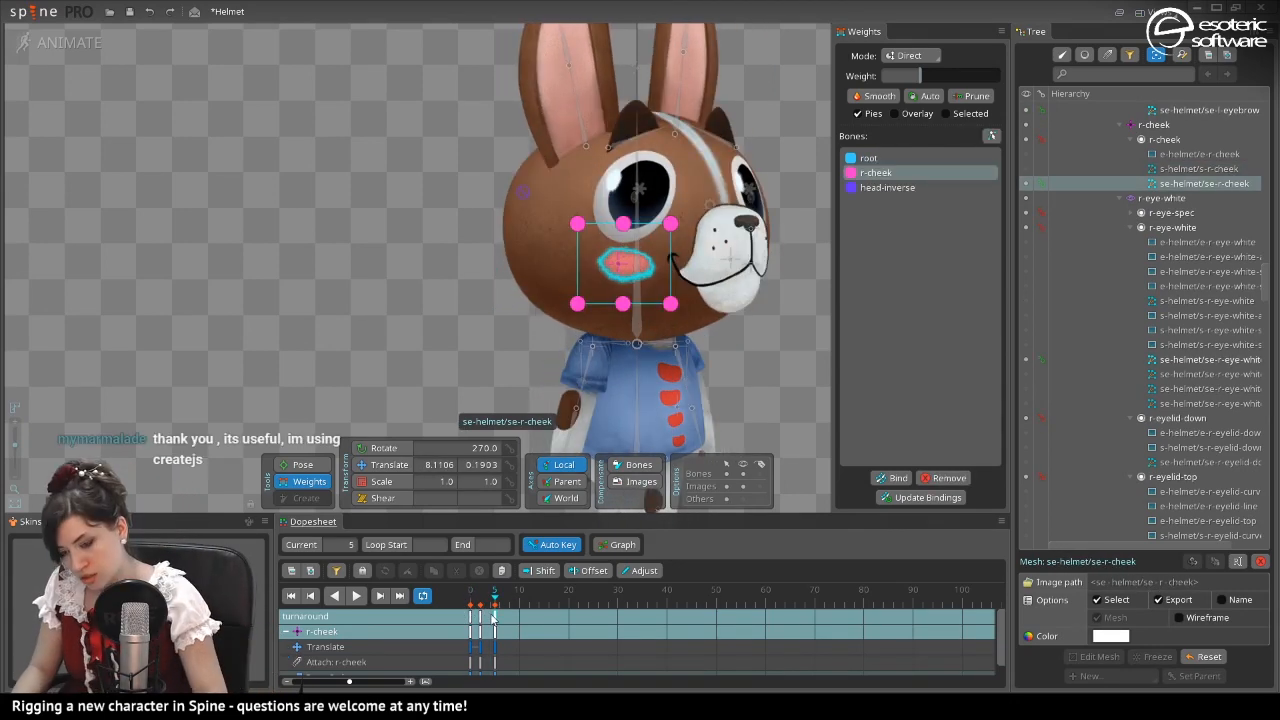
key("ctrl+z")
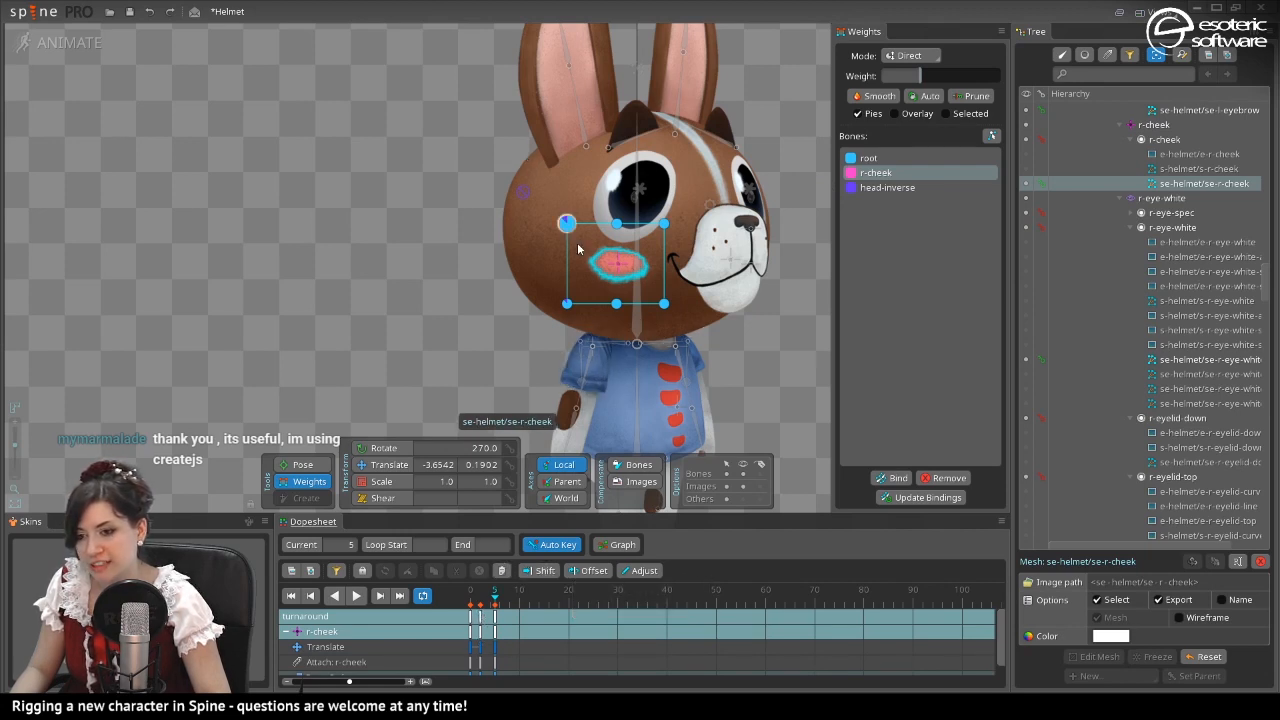
left_click(570, 303)
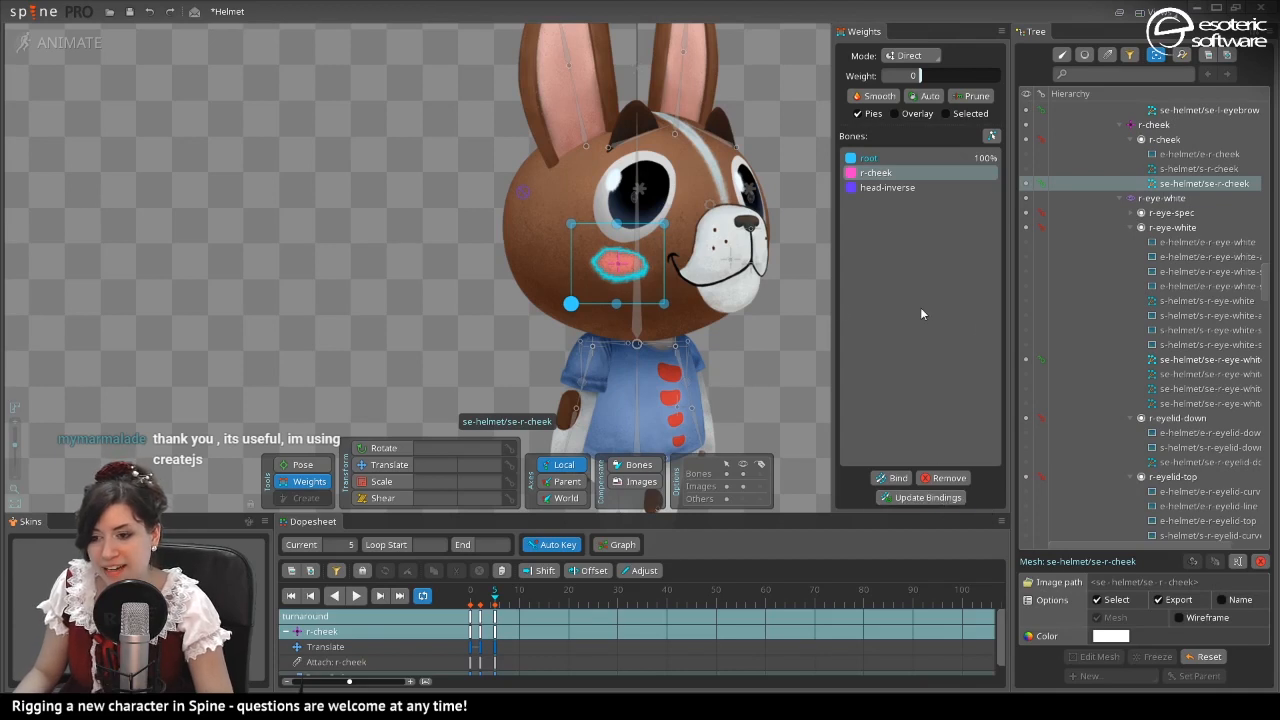
left_click_drag(748, 388, 422, 221)
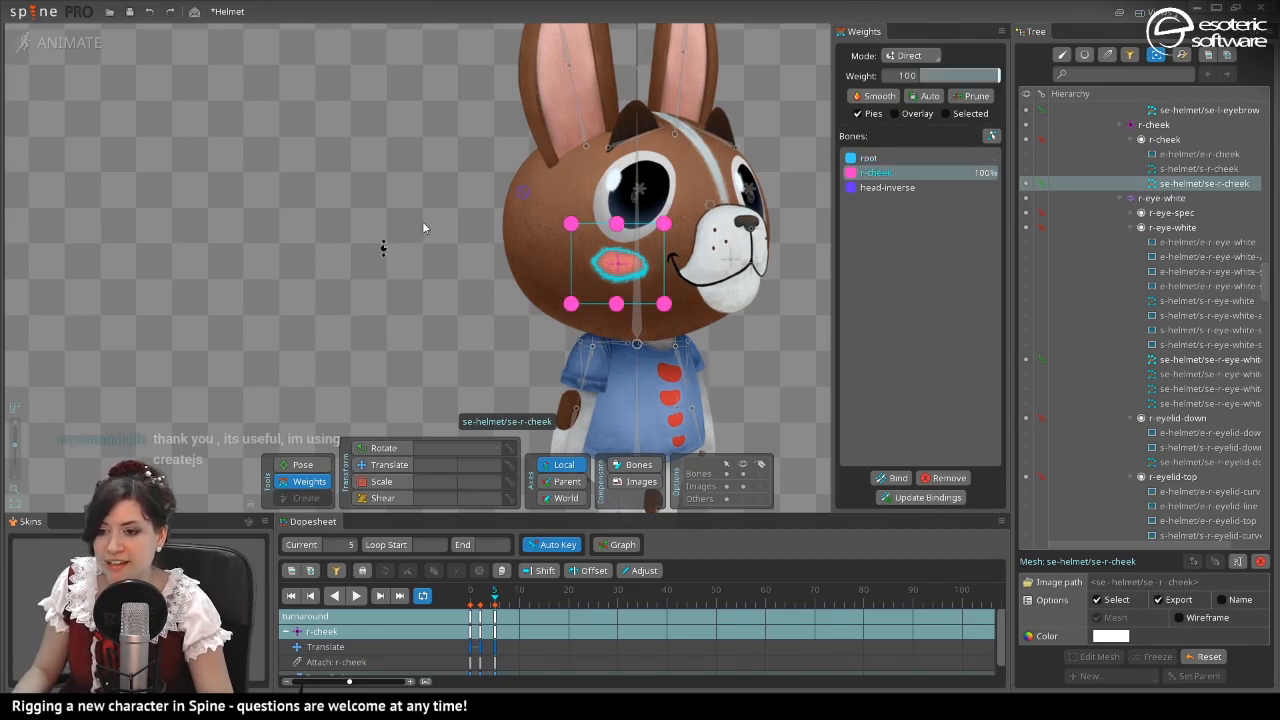
left_click_drag(425, 172, 582, 374)
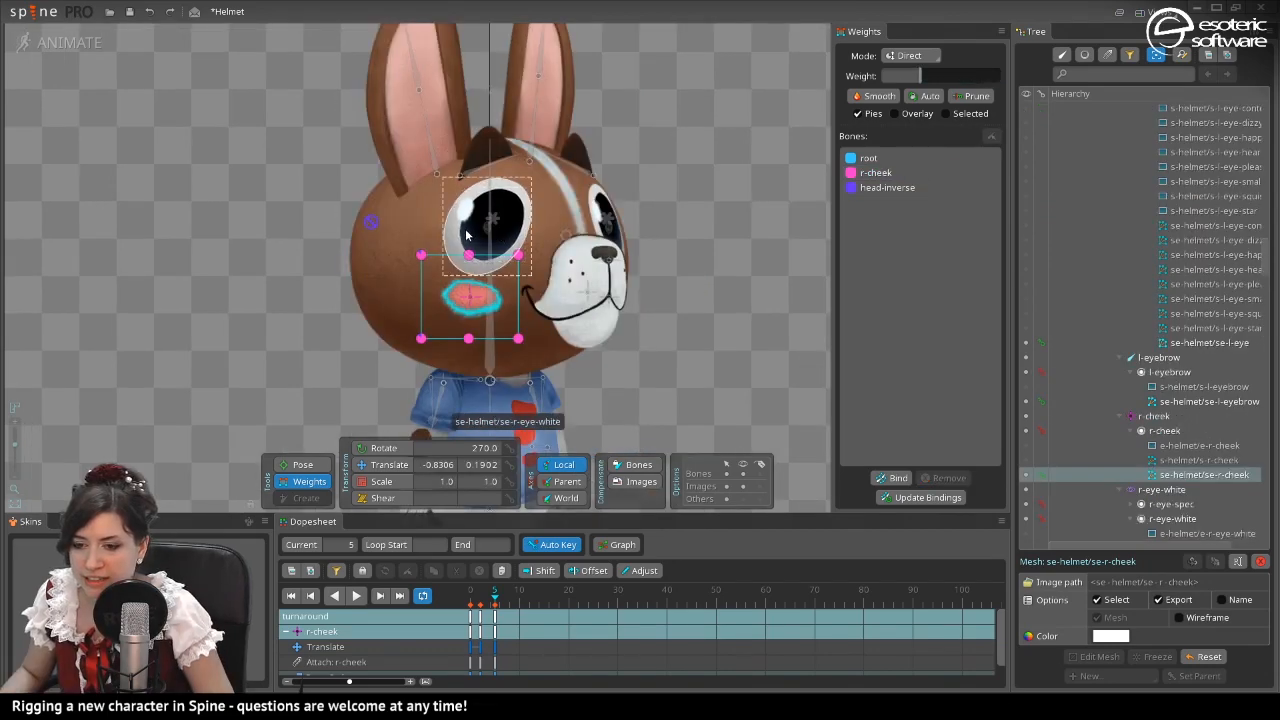
Bind the se-helmet/se-r-eye-white mesh to the nose and head-inverse bones.
left_click(468, 237)
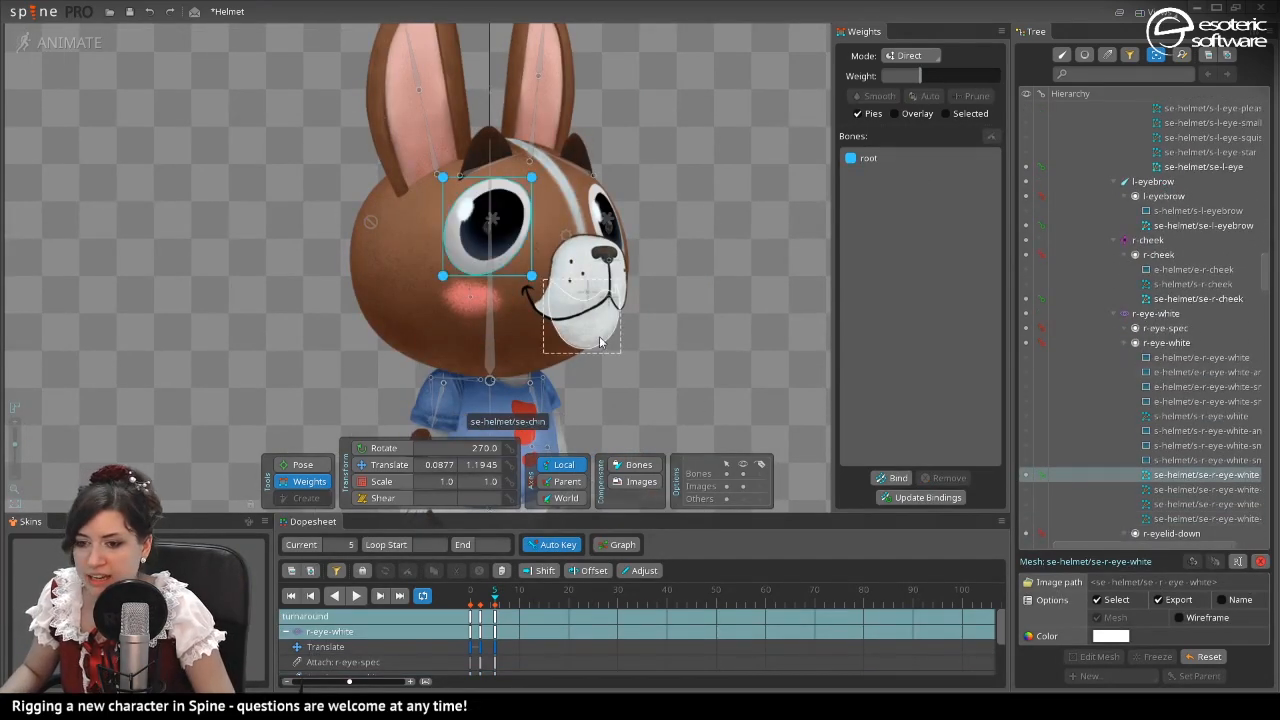
key("c")
left_click(893, 478)
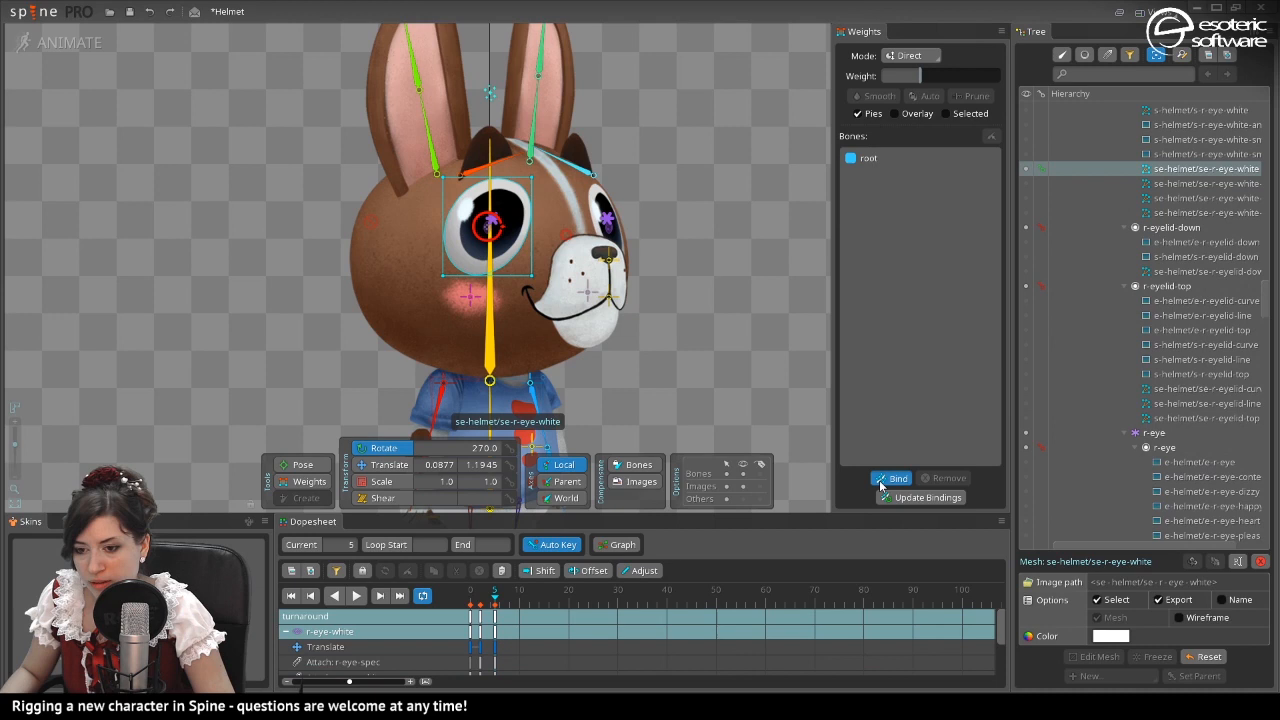
left_click(603, 257)
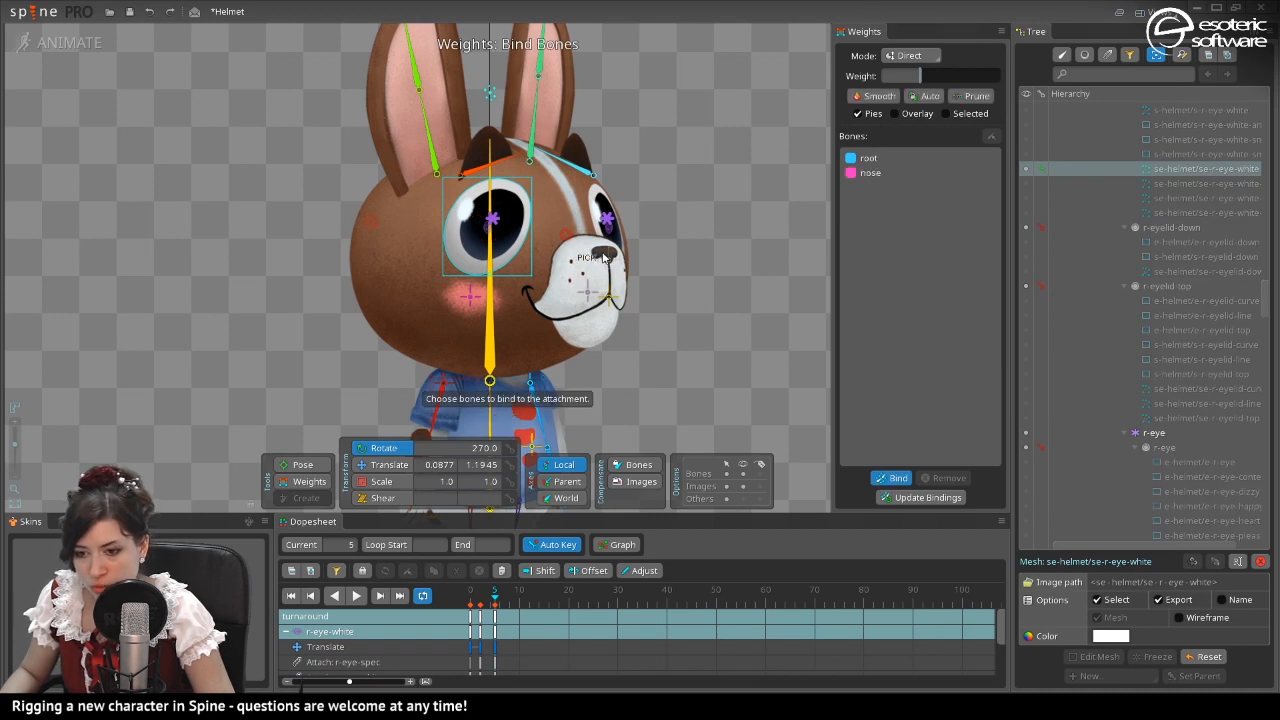
left_click(368, 229)
key("Return")
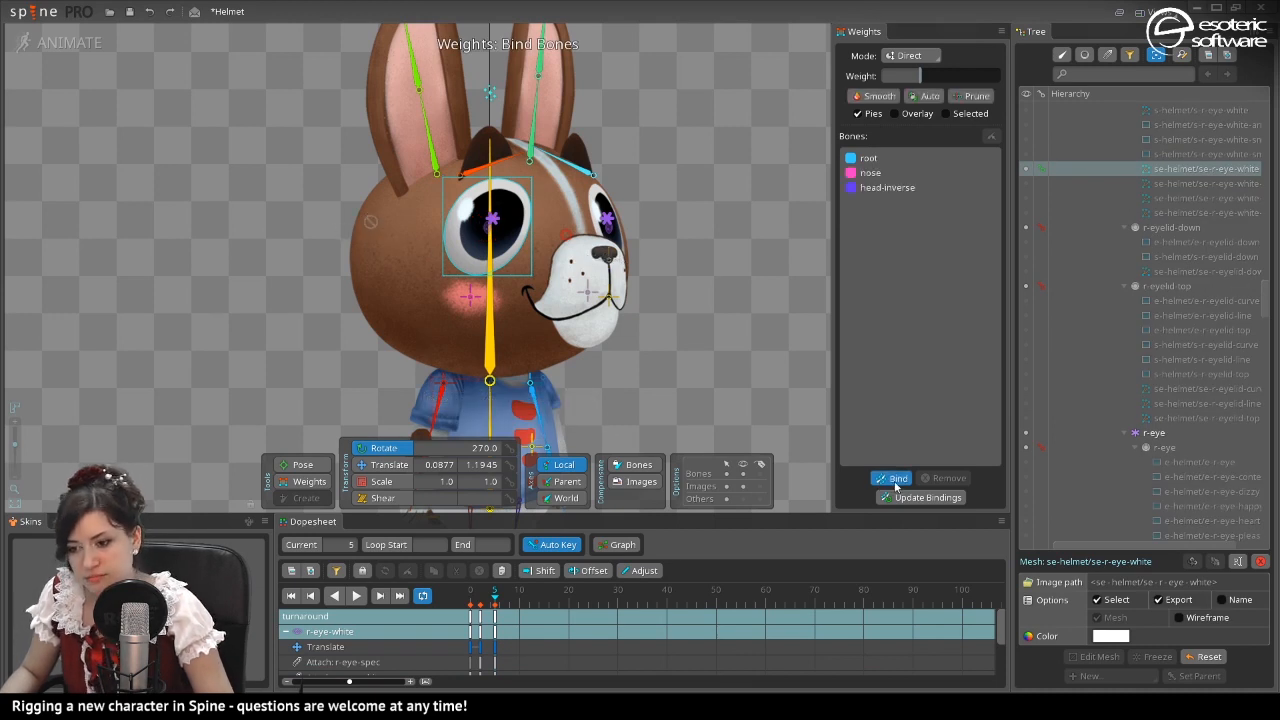
Bind the three-quarter pupil mesh se-helmet/se-r-eye to the r-eye bone.
left_click(493, 220)
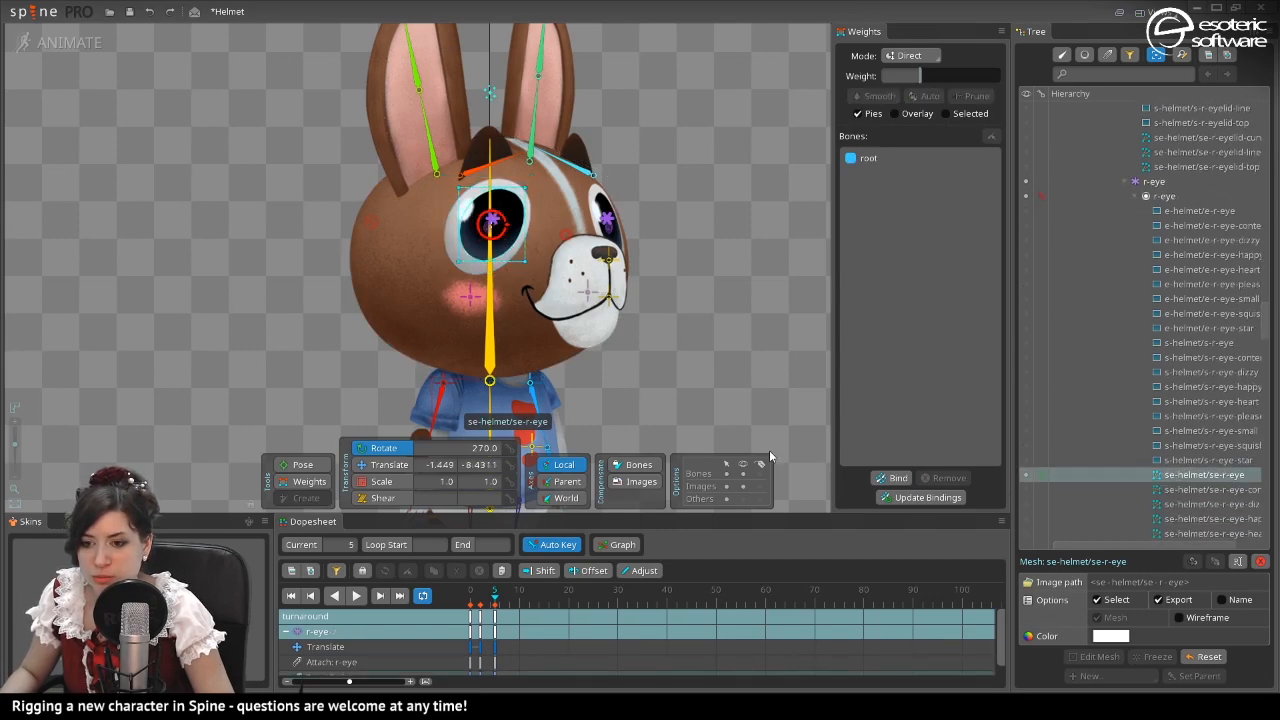
left_click(493, 220)
left_click(890, 479)
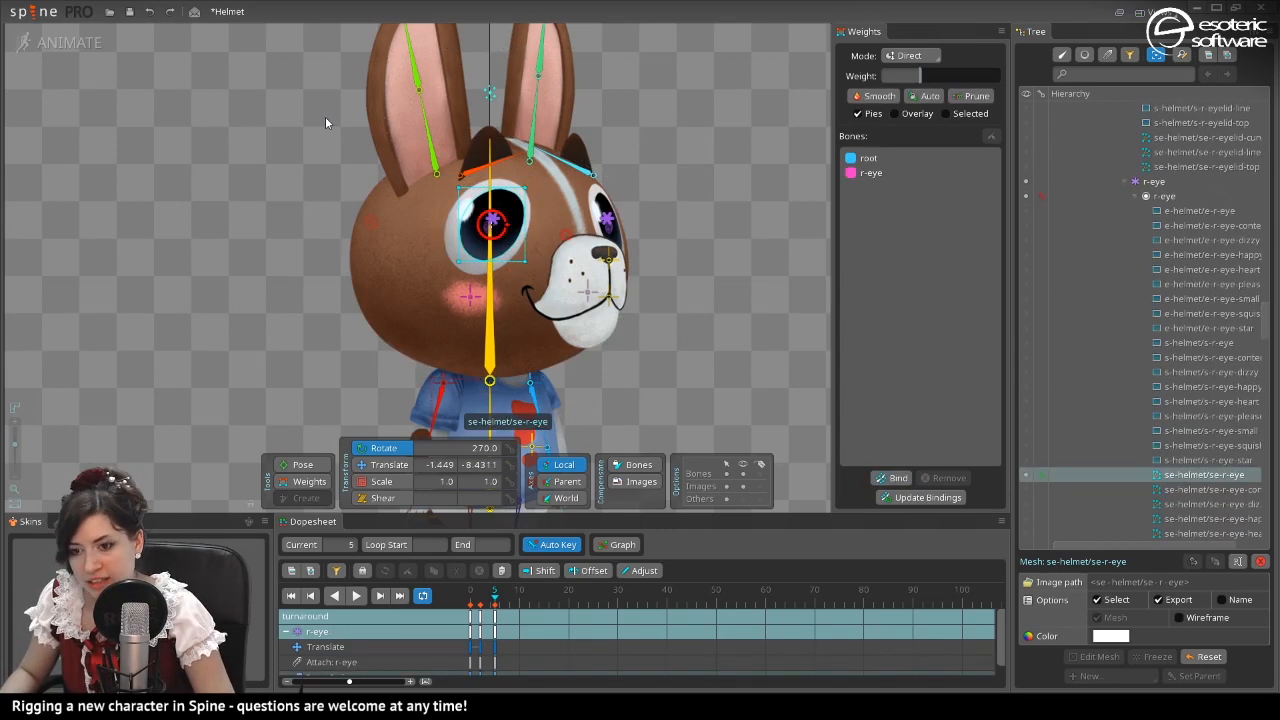
key("ctrl+z")
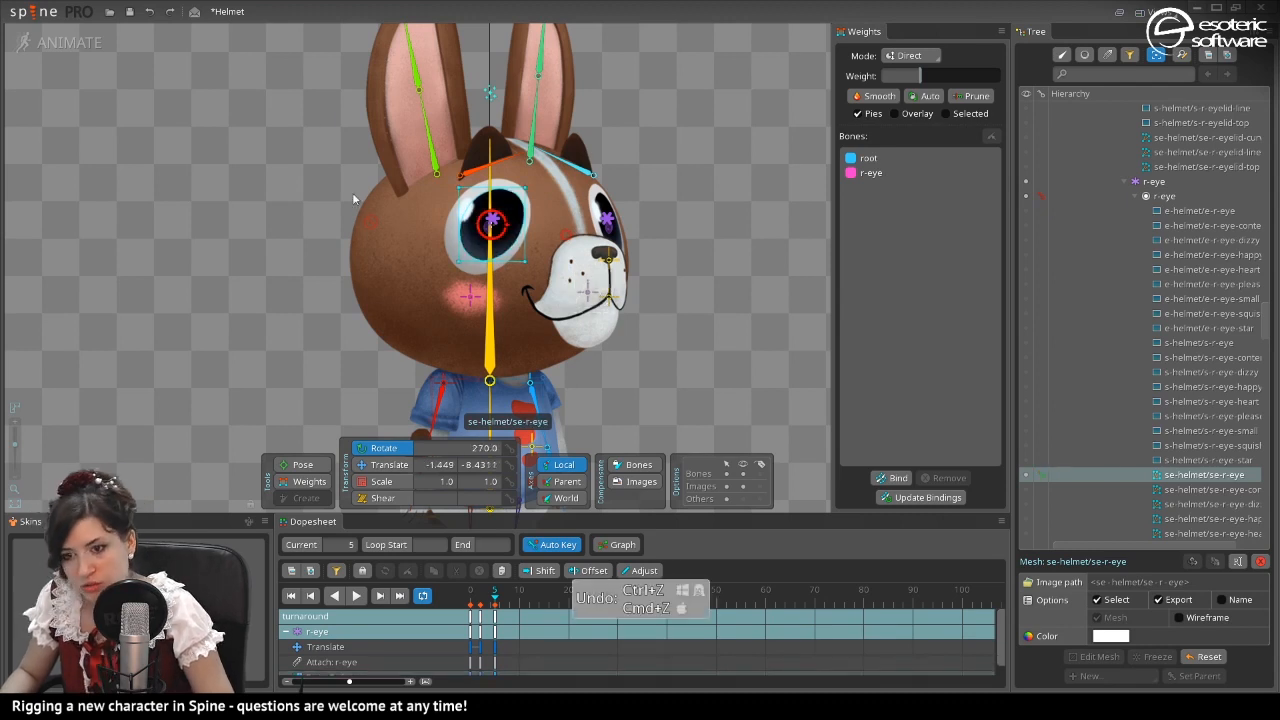
Weight all four vertices of the se-helmet/se-r-eye mesh 100% to the r-eye bone.
left_click(309, 481)
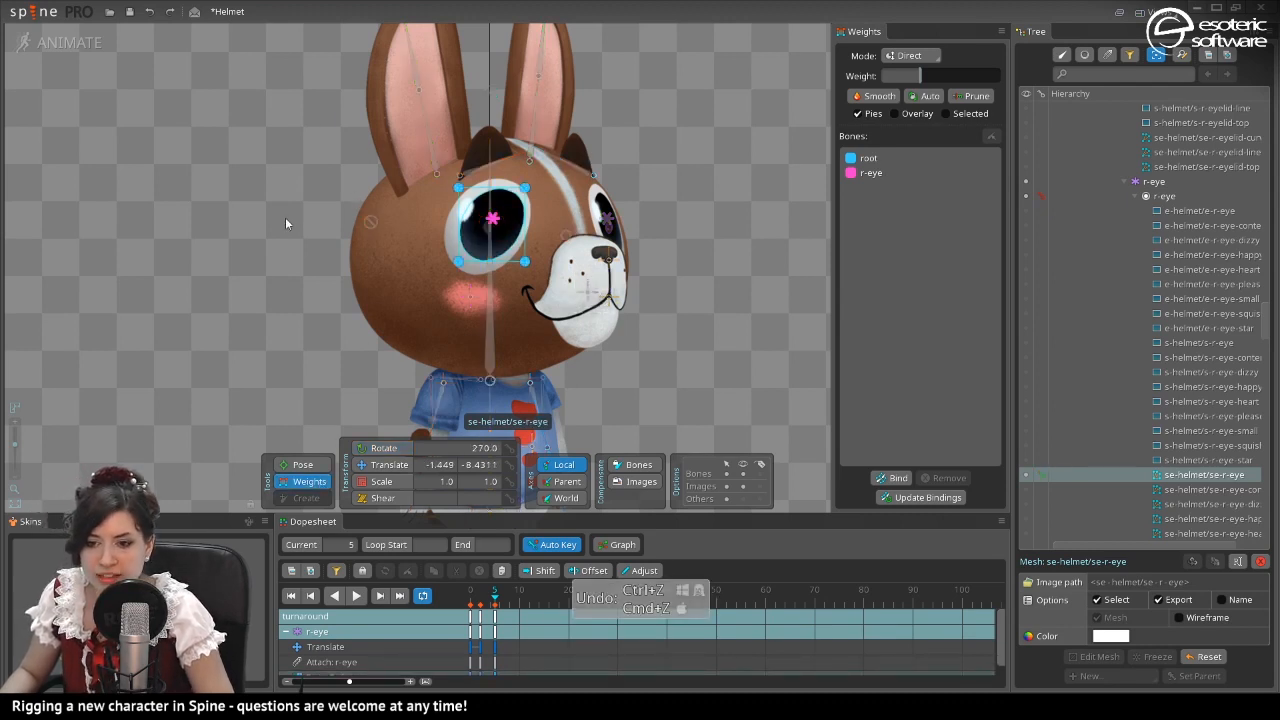
left_click_drag(294, 106, 716, 292)
left_click(876, 173)
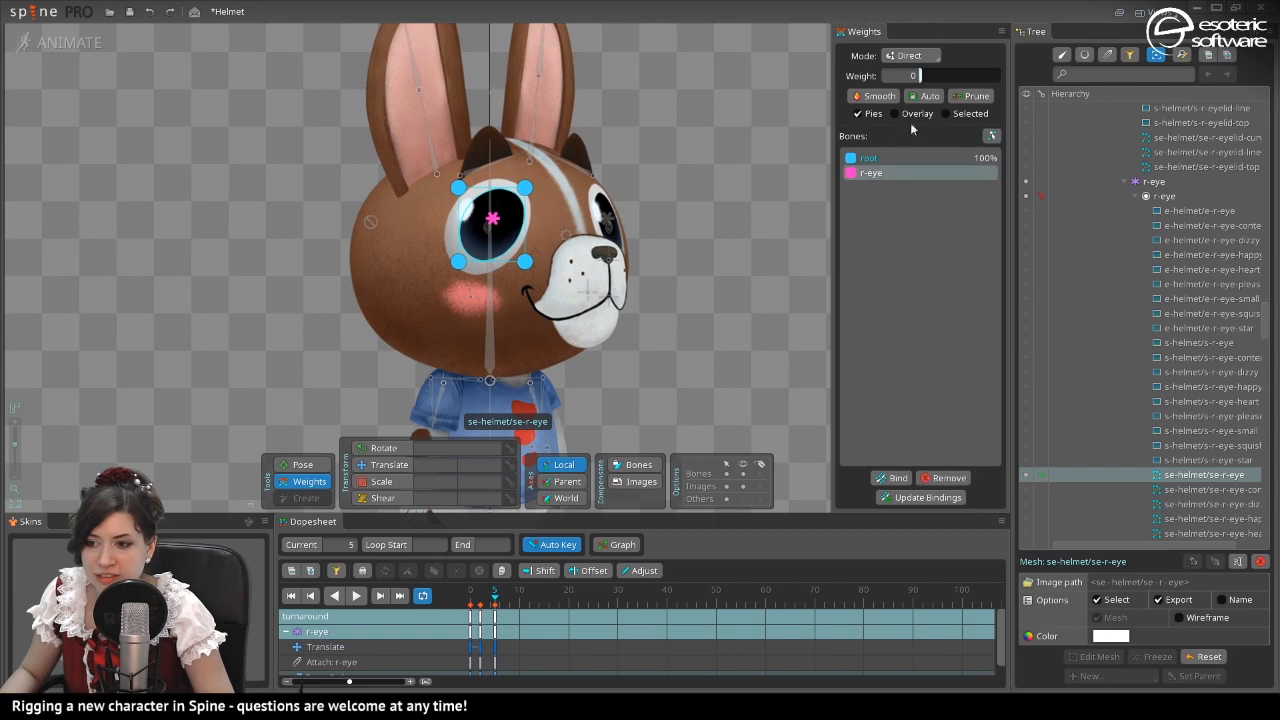
left_click_drag(927, 76, 1085, 77)
key("space")
Weight all vertices of the se-helmet/se-r-eye-white mesh 50% to the nose bone and 50% to head-inverse at frame 5.
left_click(453, 242)
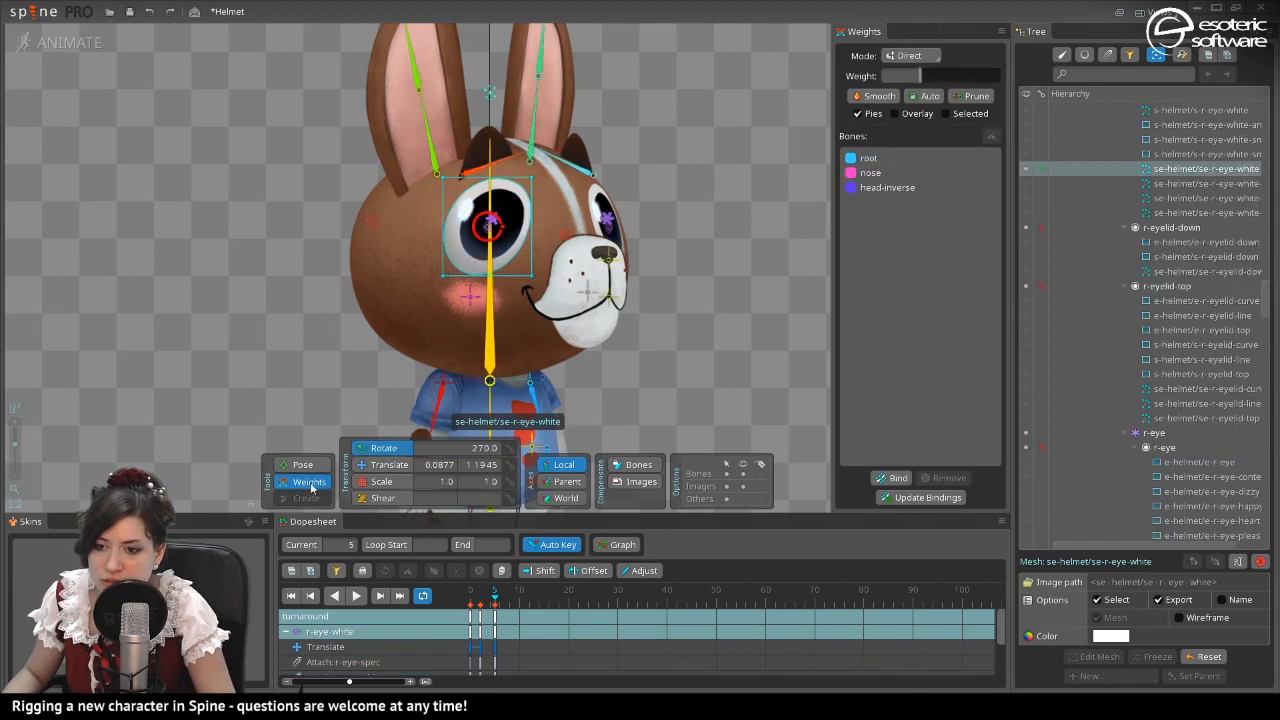
left_click(310, 483)
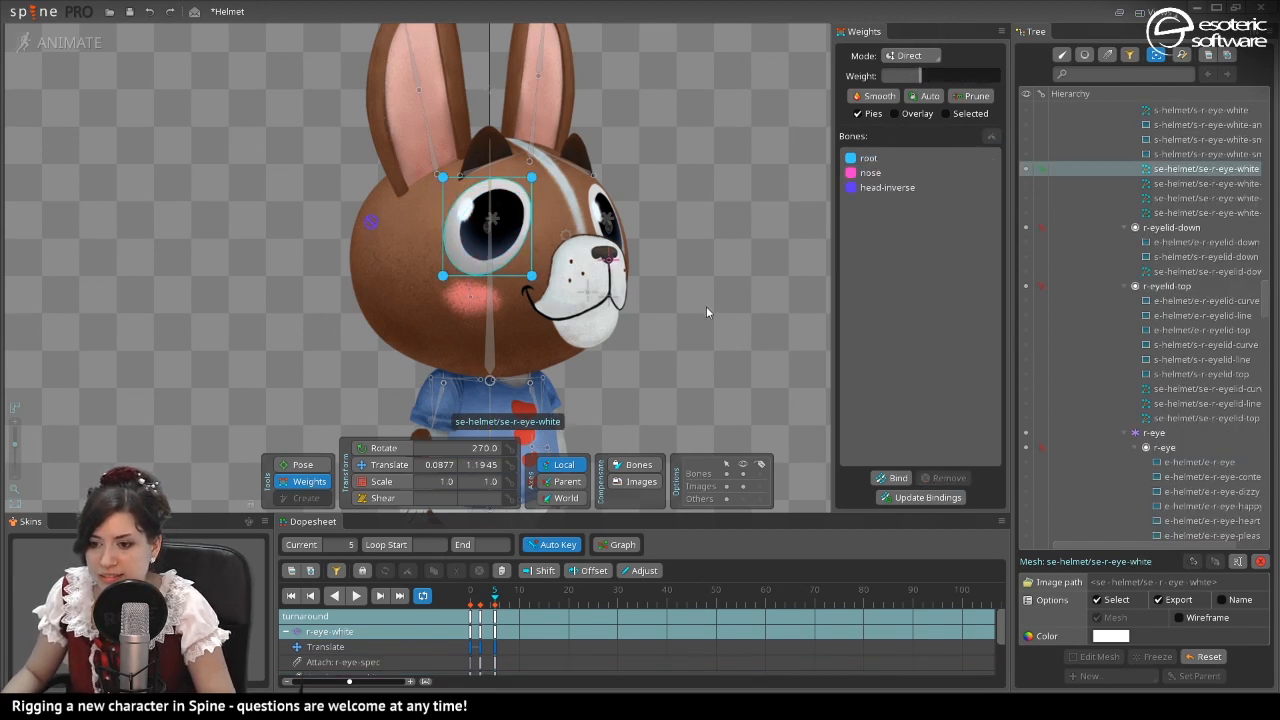
left_click_drag(709, 422, 378, 81)
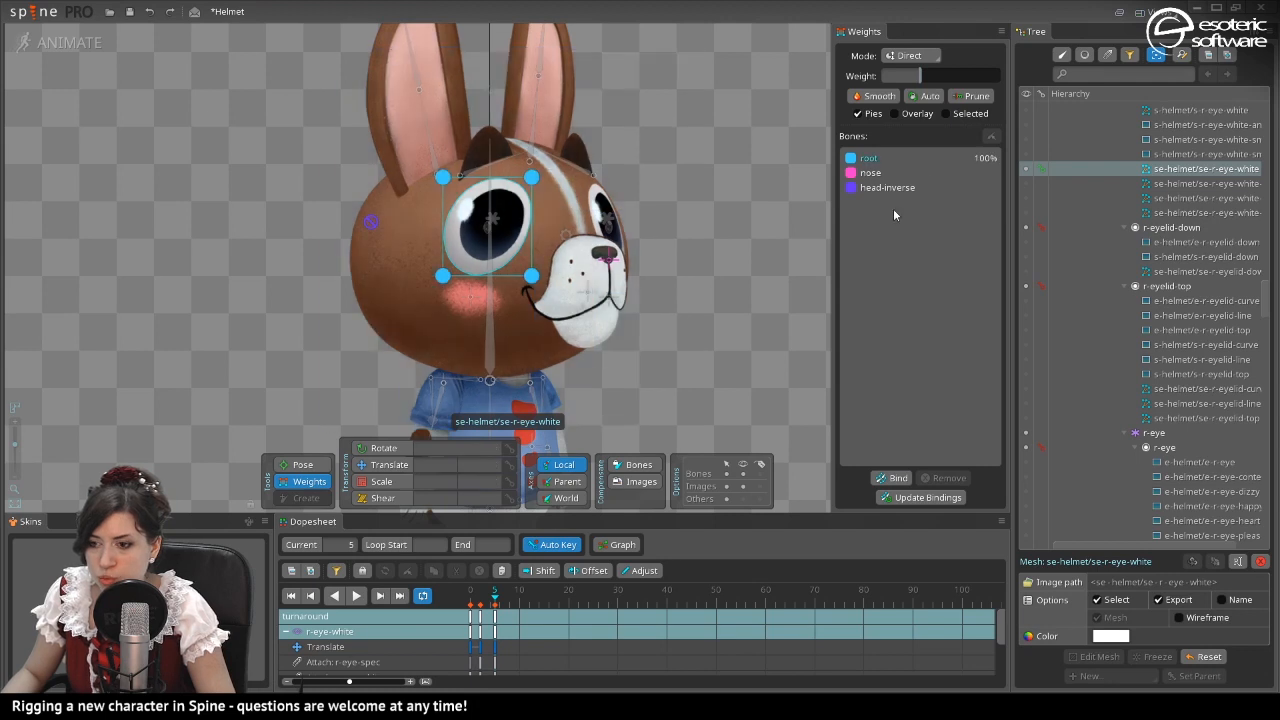
left_click(892, 177)
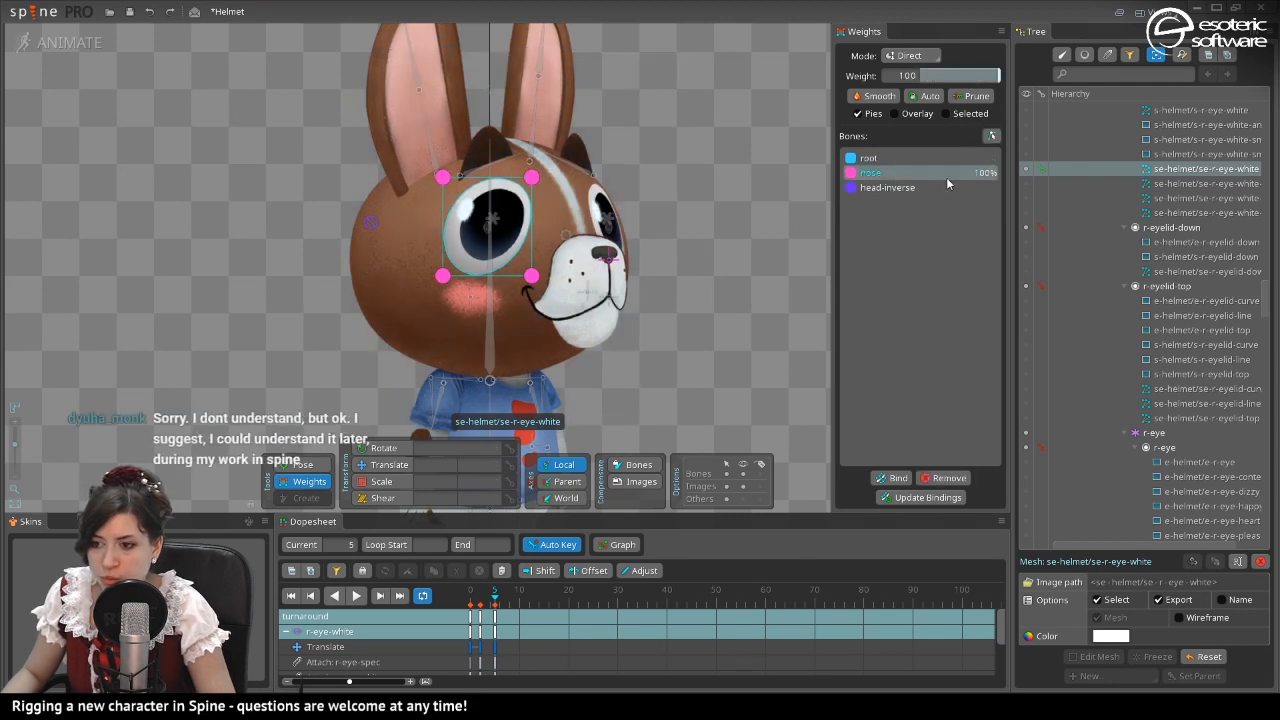
left_click(931, 187)
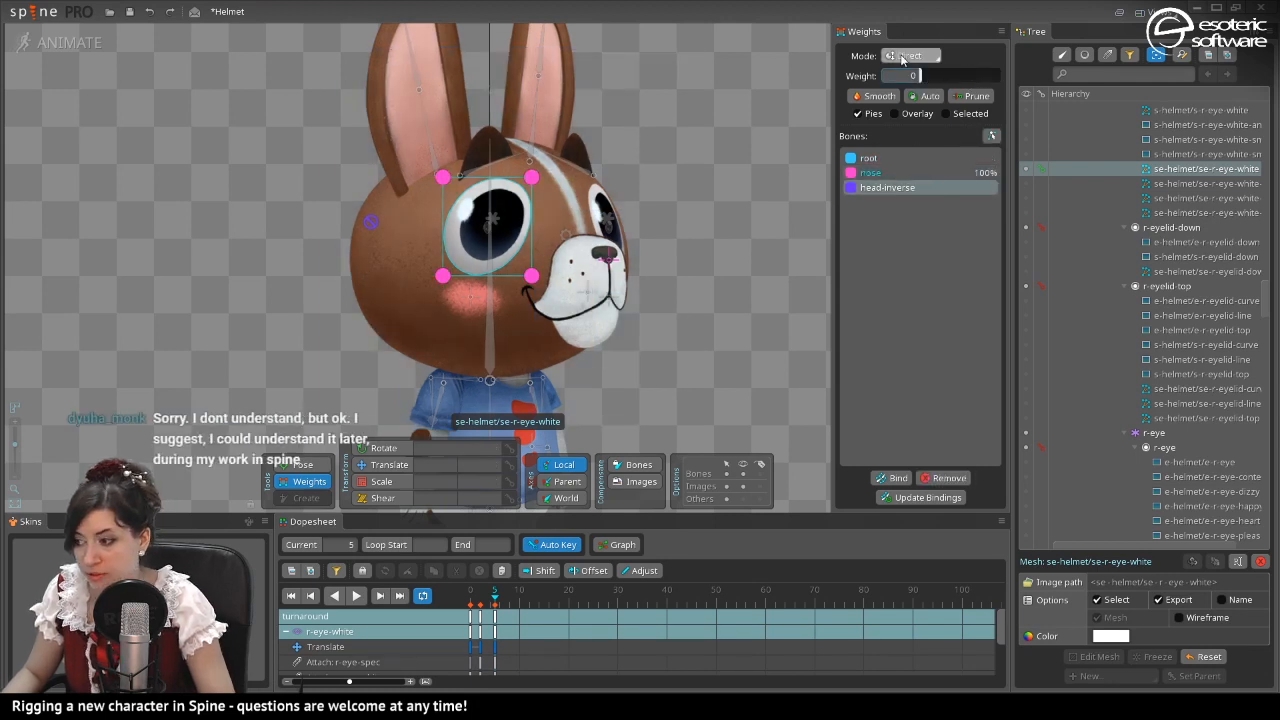
left_click(934, 74)
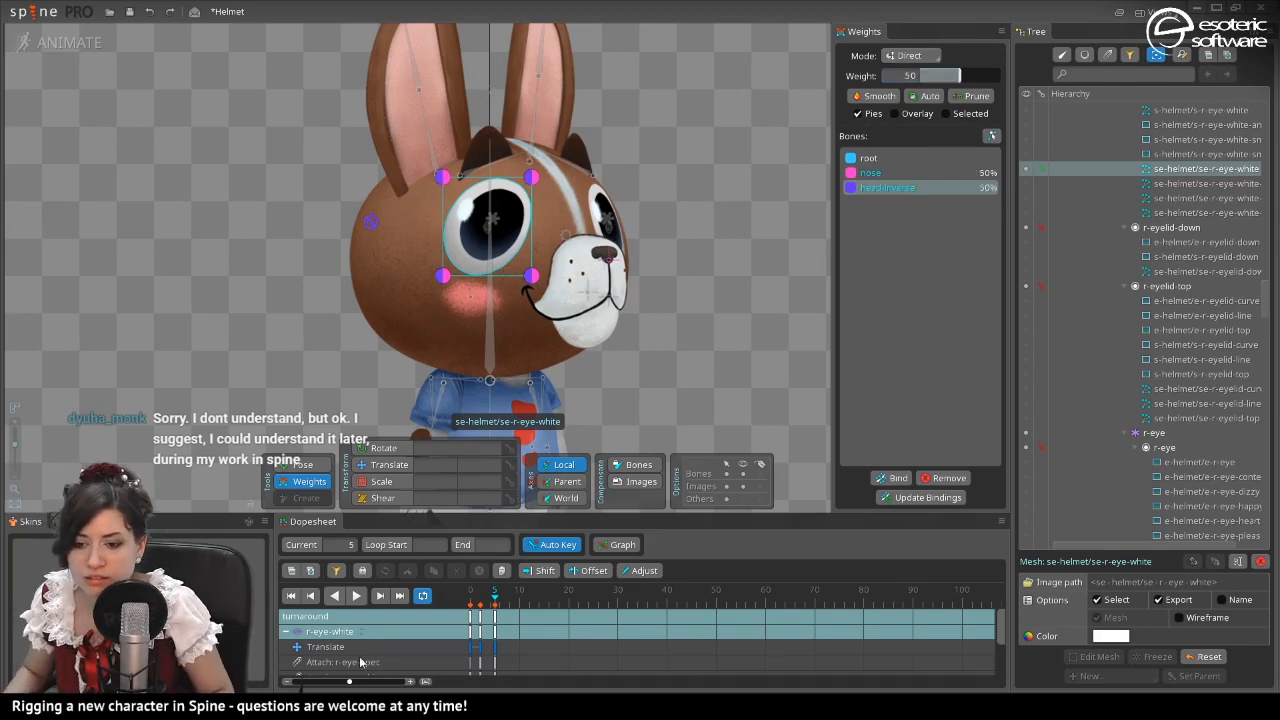
Check the head-inverse and nose weights on the corner vertices of the front s-helmet/s-r-eye-white mesh at frame 0.
left_click(472, 590)
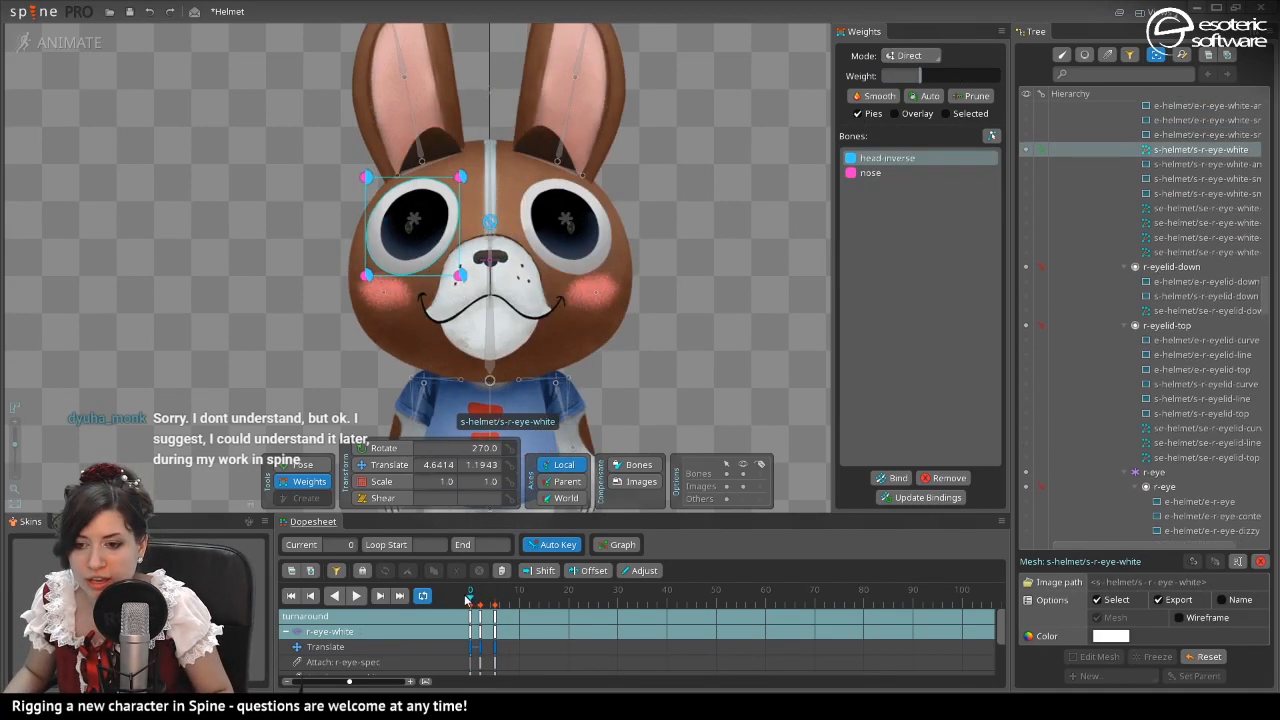
left_click(370, 279)
left_click(458, 276)
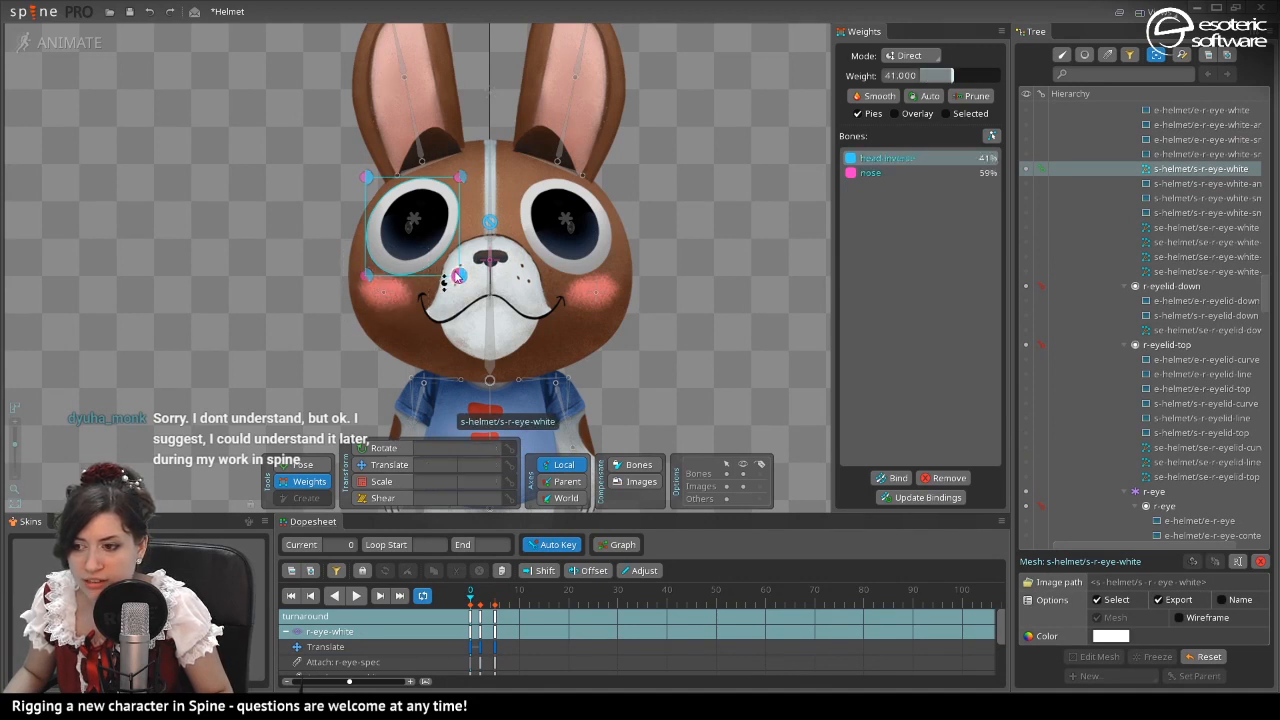
left_click(459, 179)
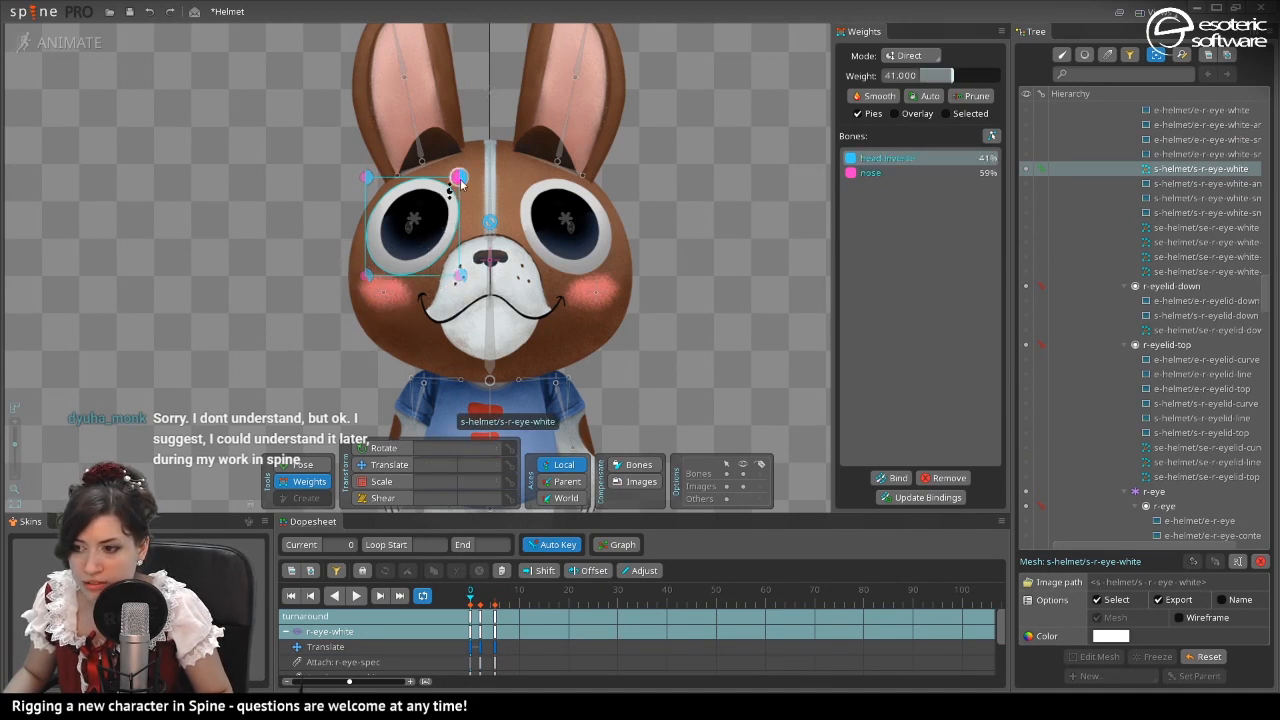
left_click(365, 179)
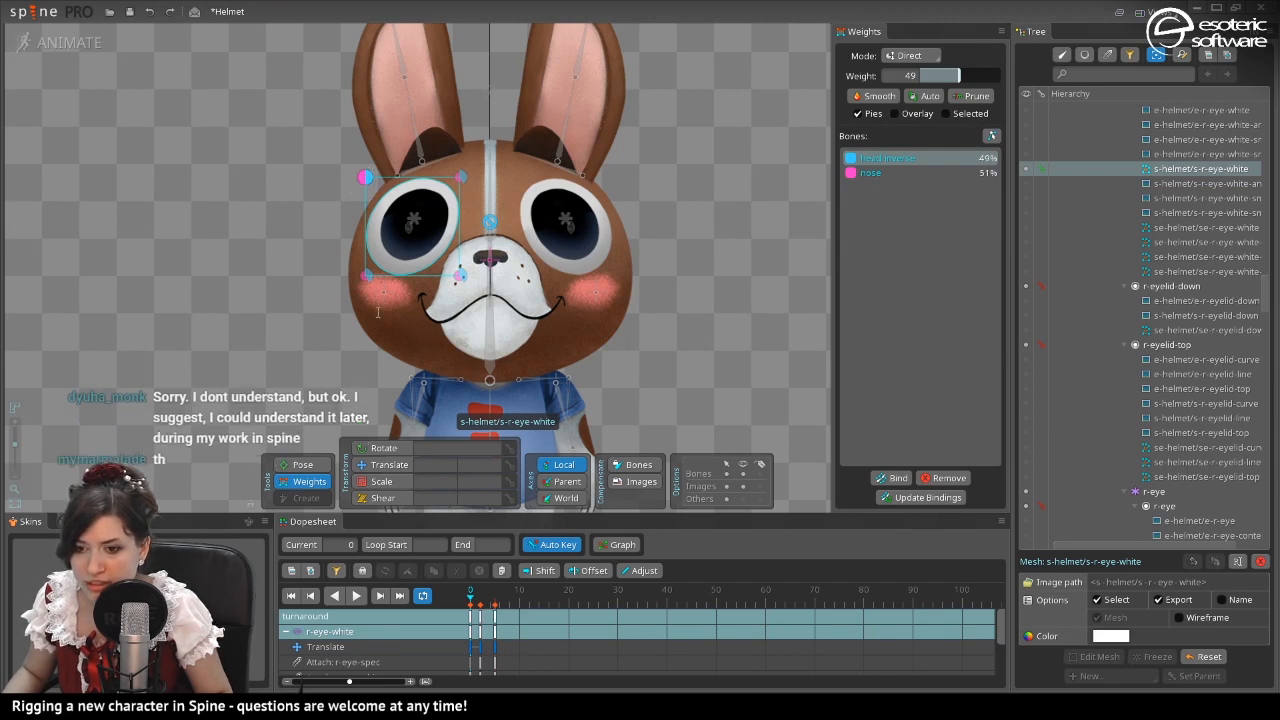
left_click(459, 178)
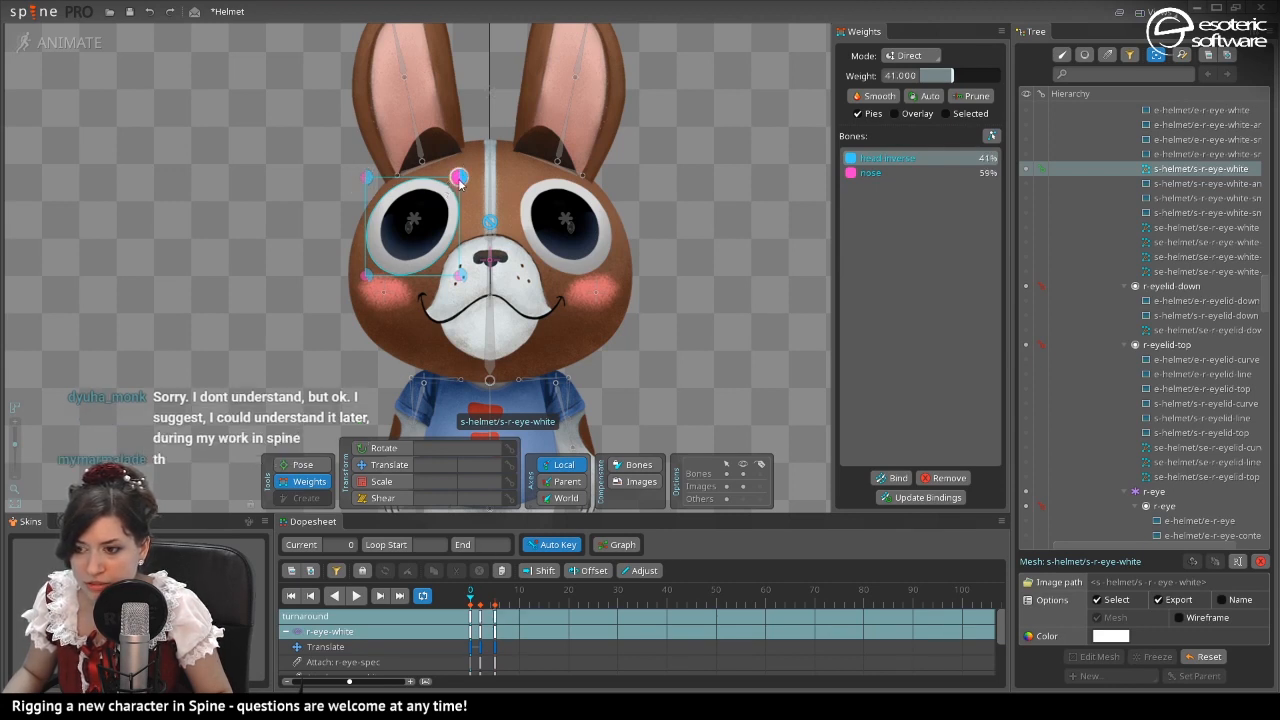
Lower the head-inverse weight of the se-helmet/se-r-eye-white vertices at frame 5, check it between frames 2 and 5, and save the project.
left_click(494, 600)
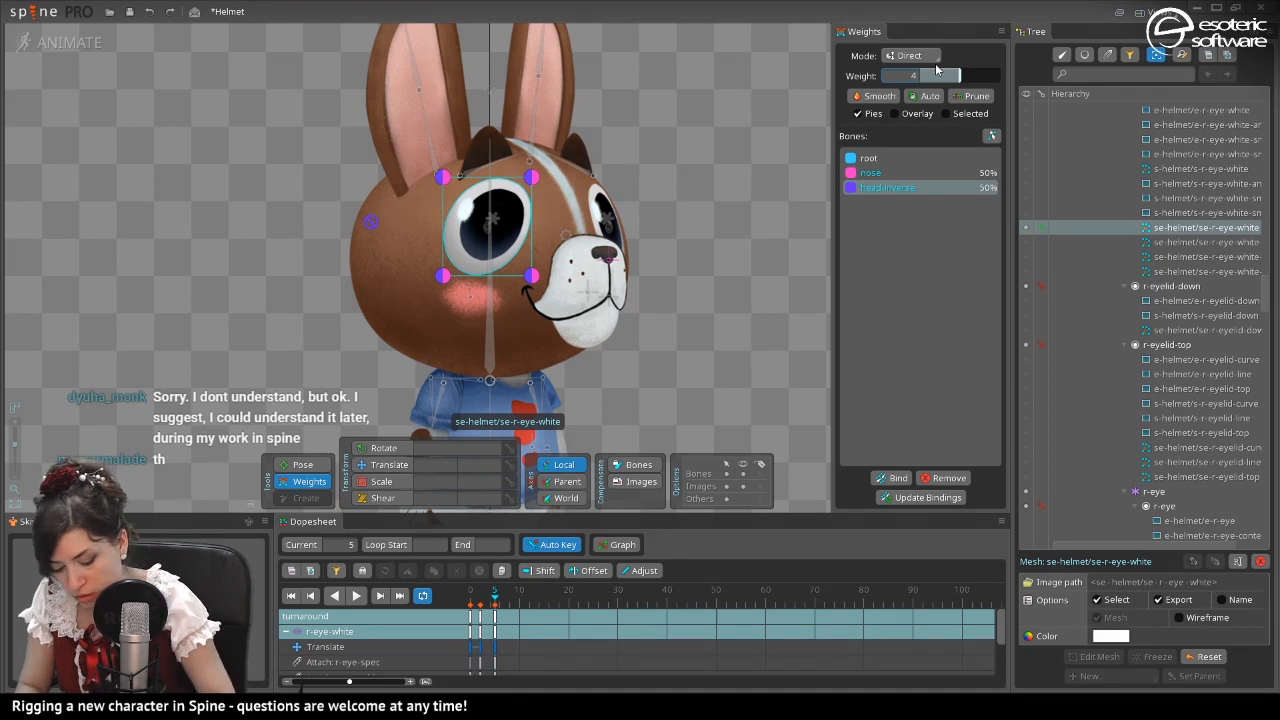
left_click(479, 617)
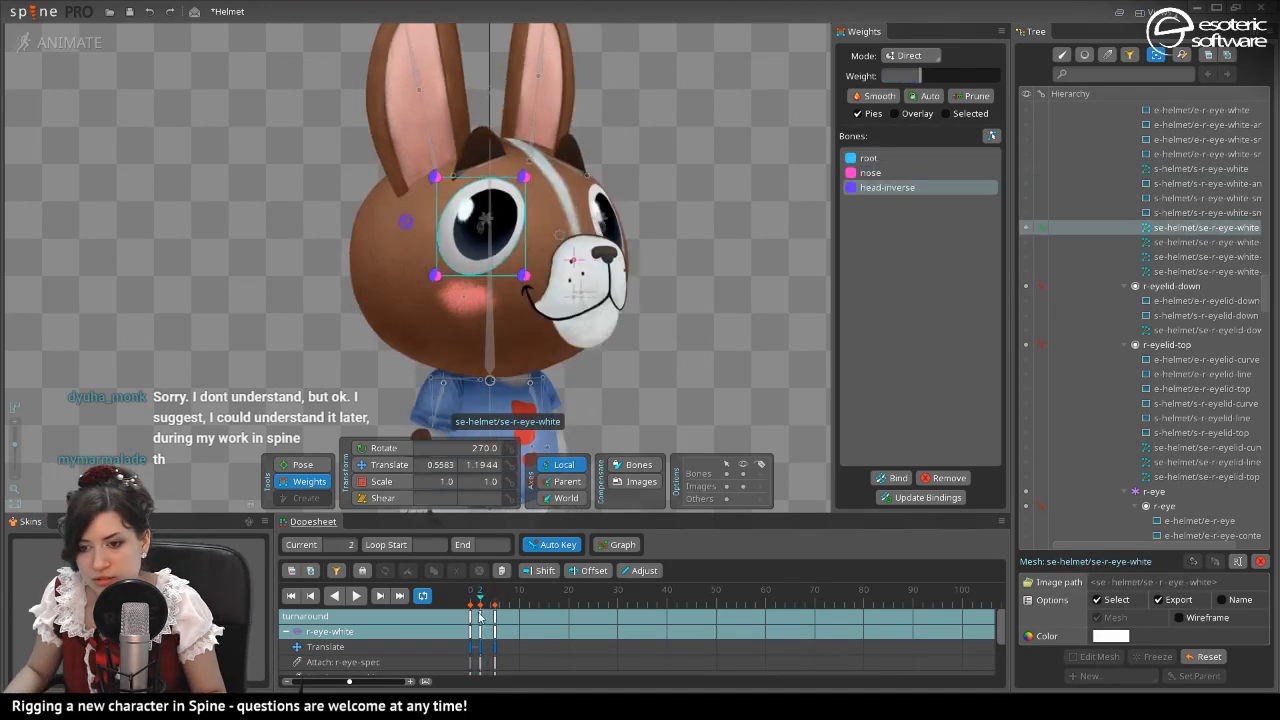
mouse_move(479, 617)
left_mouse_down()
mouse_move(459, 624)
mouse_move(488, 612)
left_mouse_up()
key("ctrl+s")
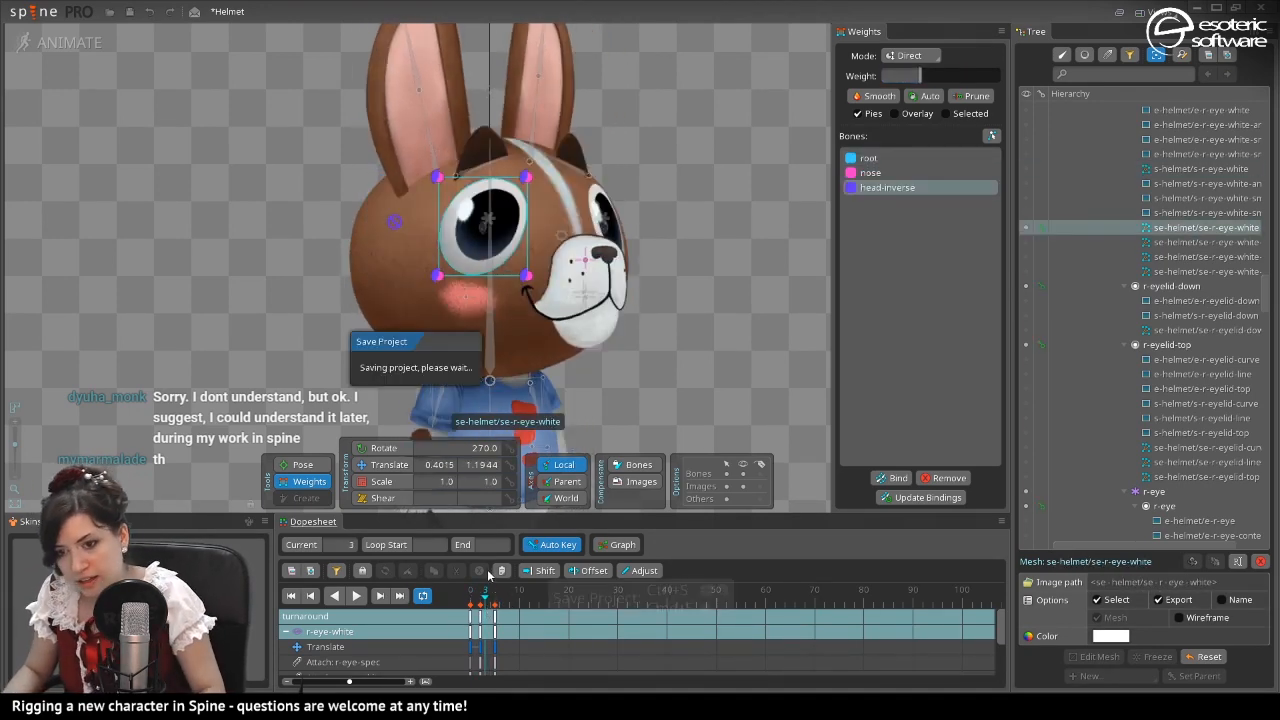
left_click(494, 604)
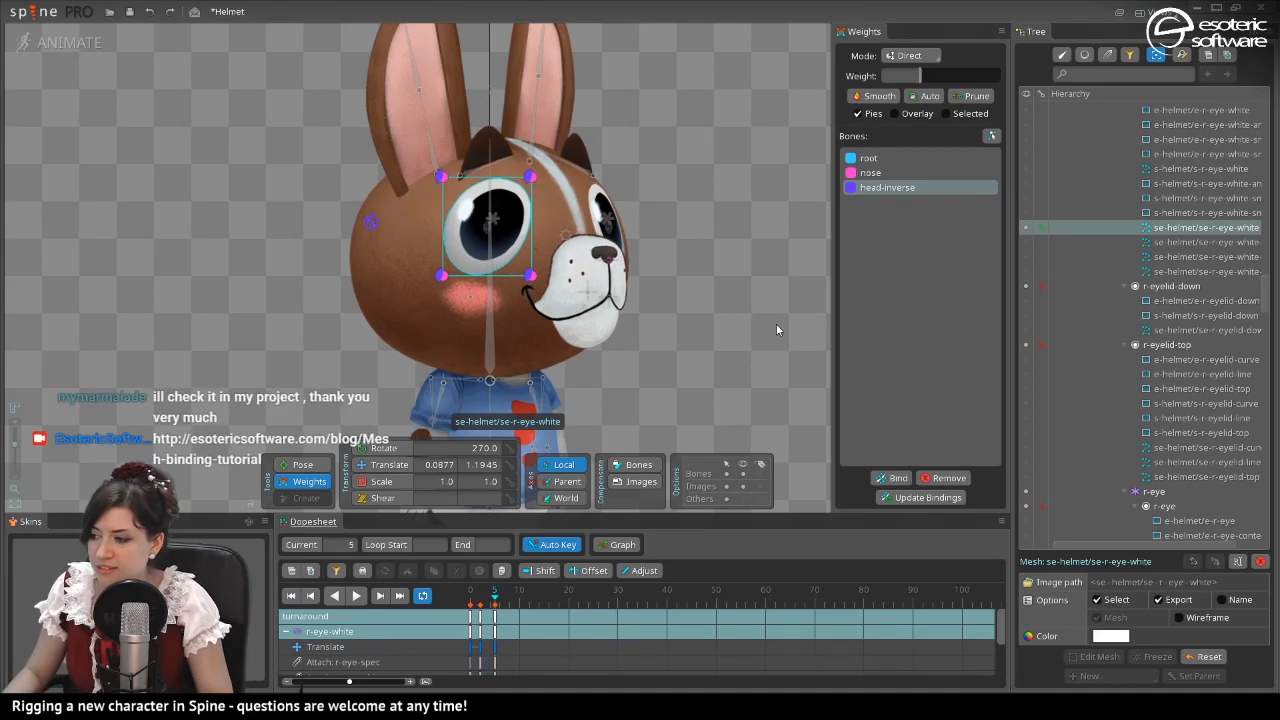
Bind the se-helmet/se-l-eye-white mesh to the features-holder and head-inverse bones.
left_click(598, 200)
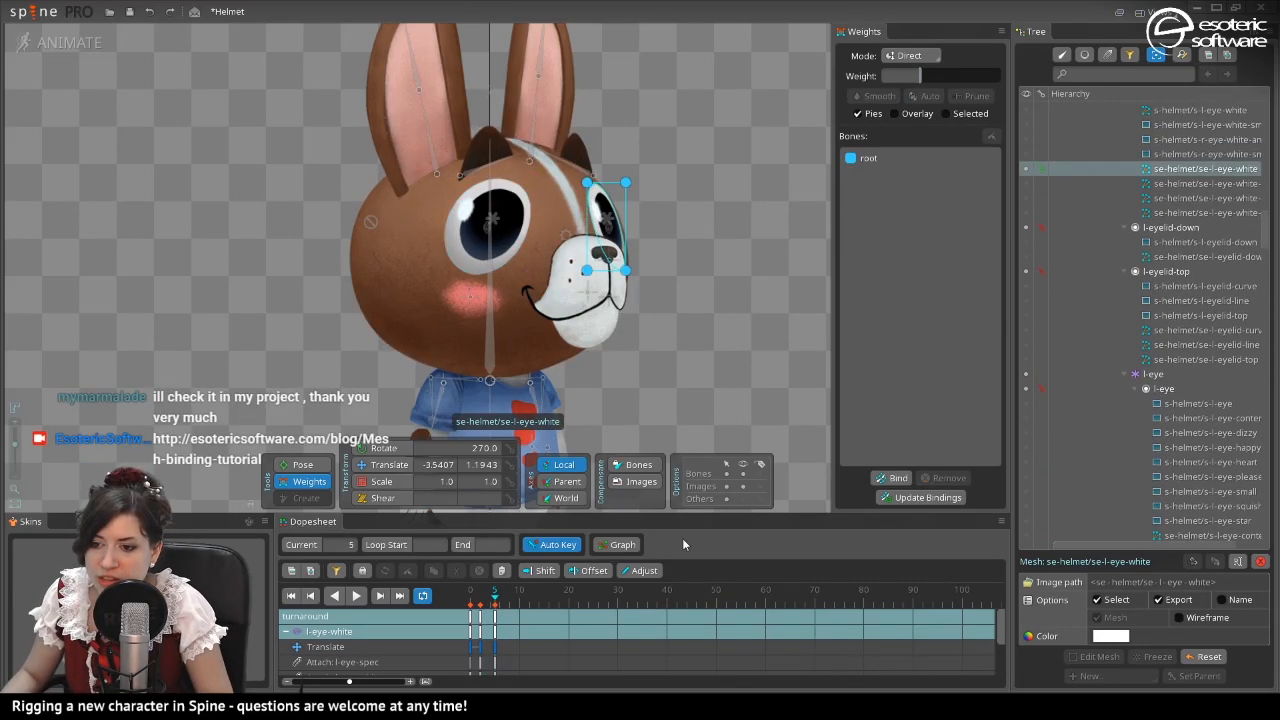
left_click(882, 478)
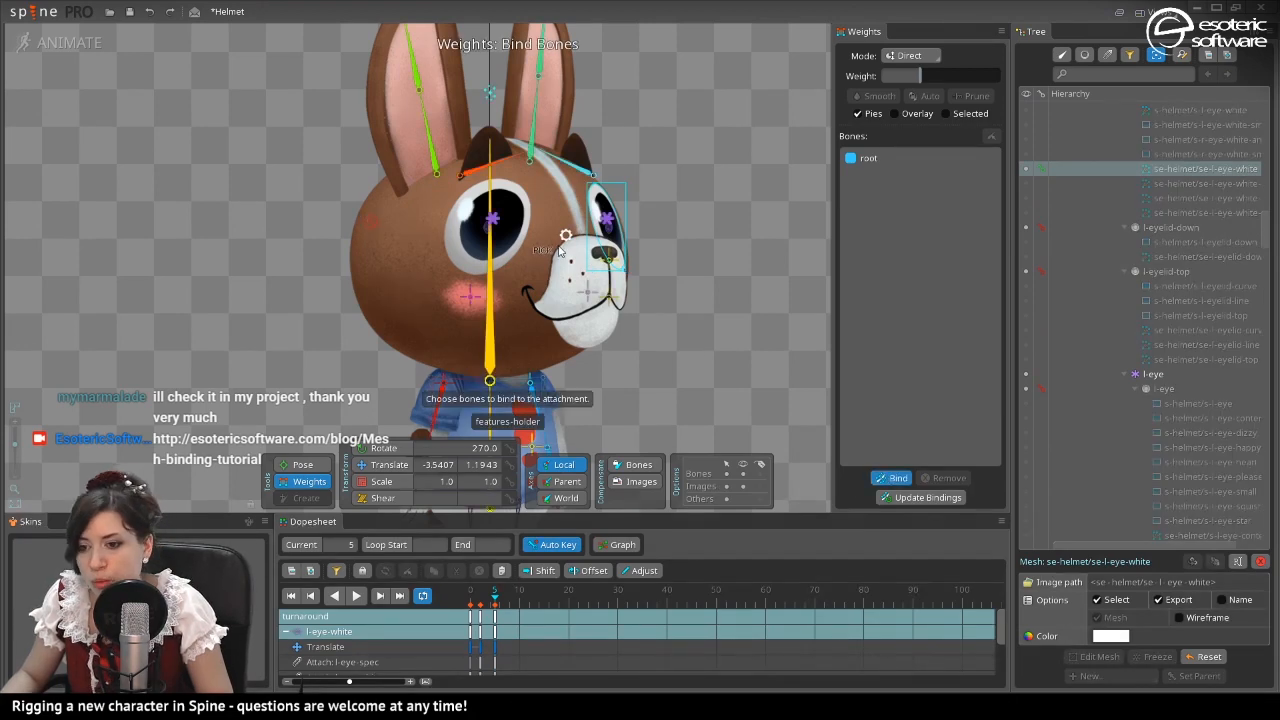
left_click(372, 222)
key("Escape")
Weight all se-helmet/se-l-eye-white vertices 50% to features-holder and 50% to head-inverse, and compare the eye with the front view at frame 0.
left_click_drag(731, 364, 567, 126)
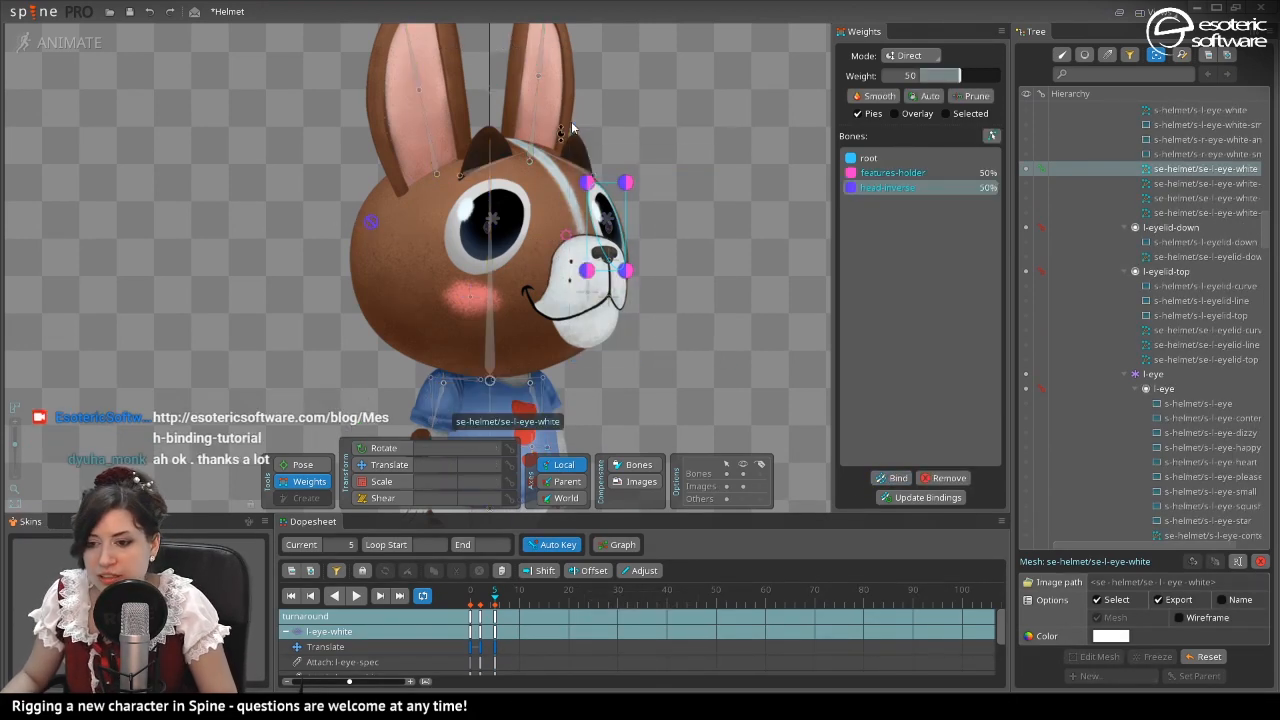
left_click(469, 597)
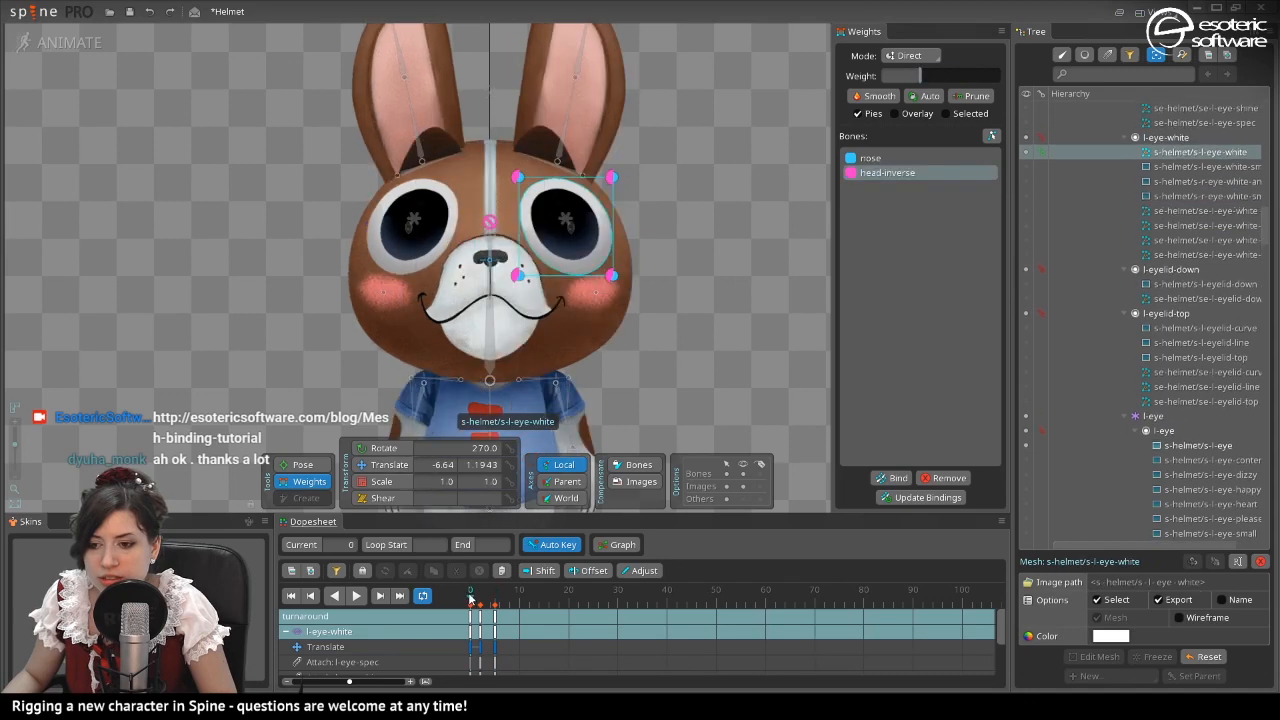
left_click(494, 594)
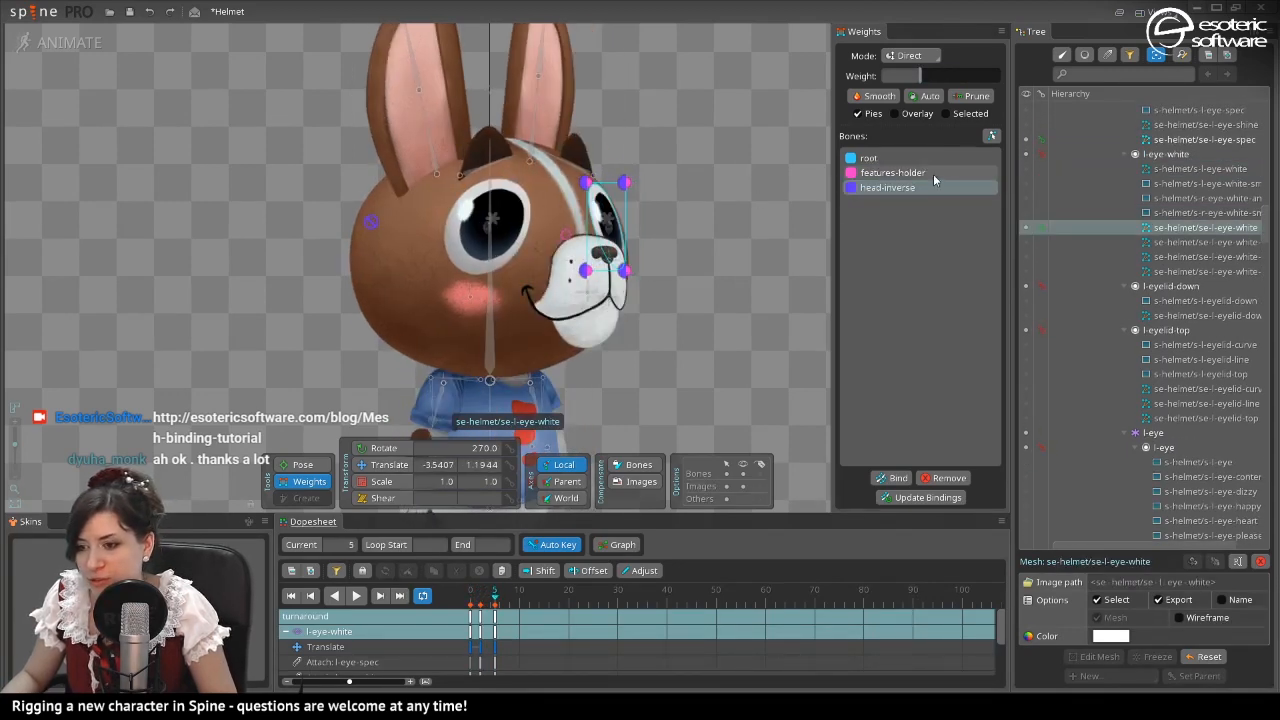
left_click(484, 597)
mouse_move(484, 600)
left_mouse_down()
mouse_move(471, 600)
mouse_move(499, 601)
mouse_move(471, 602)
mouse_move(494, 602)
left_mouse_up()
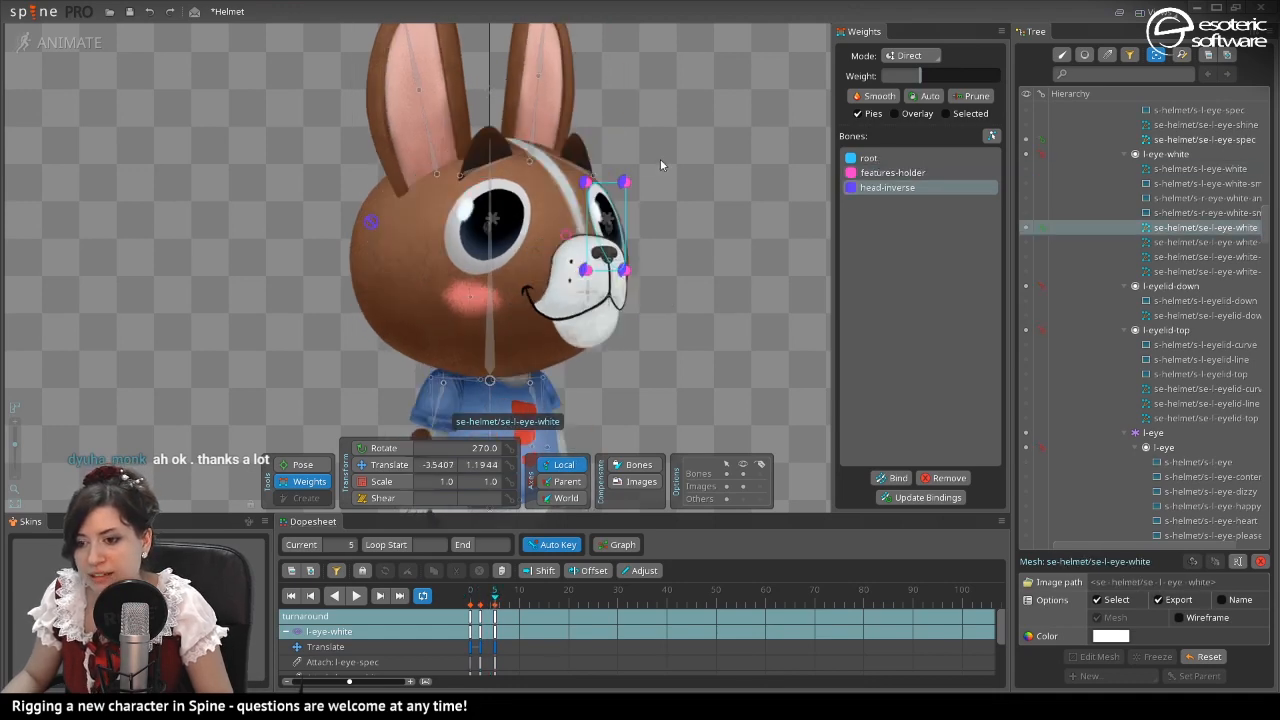
Set the head-inverse weight of the two outer se-helmet/se-l-eye-white vertices to 41 at frame 5 and check the result at frame 2.
left_click(624, 182)
left_click(625, 271, "ctrl")
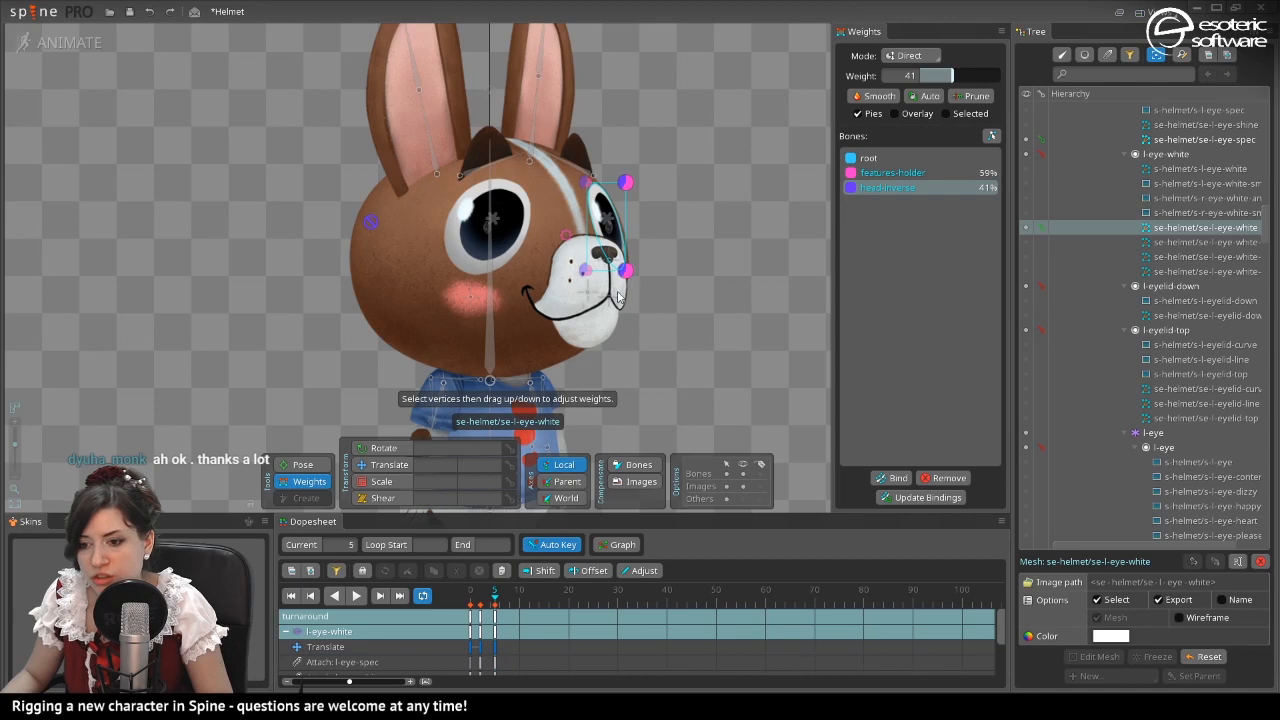
left_click_drag(487, 605, 481, 608)
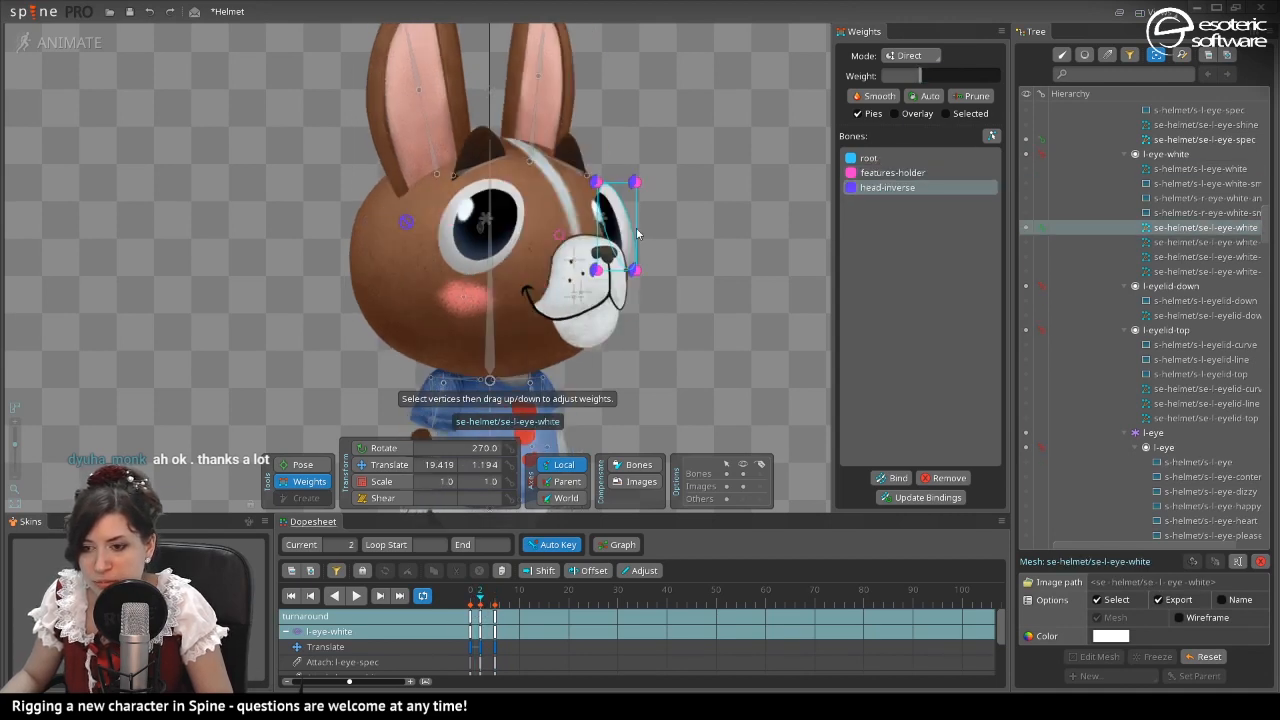
Set the head-inverse weight of all se-helmet/se-l-eye-white vertices to 13 at frame 2 and check the motion up to frame 5.
left_click_drag(699, 381, 584, 113)
left_click_drag(958, 90, 933, 95)
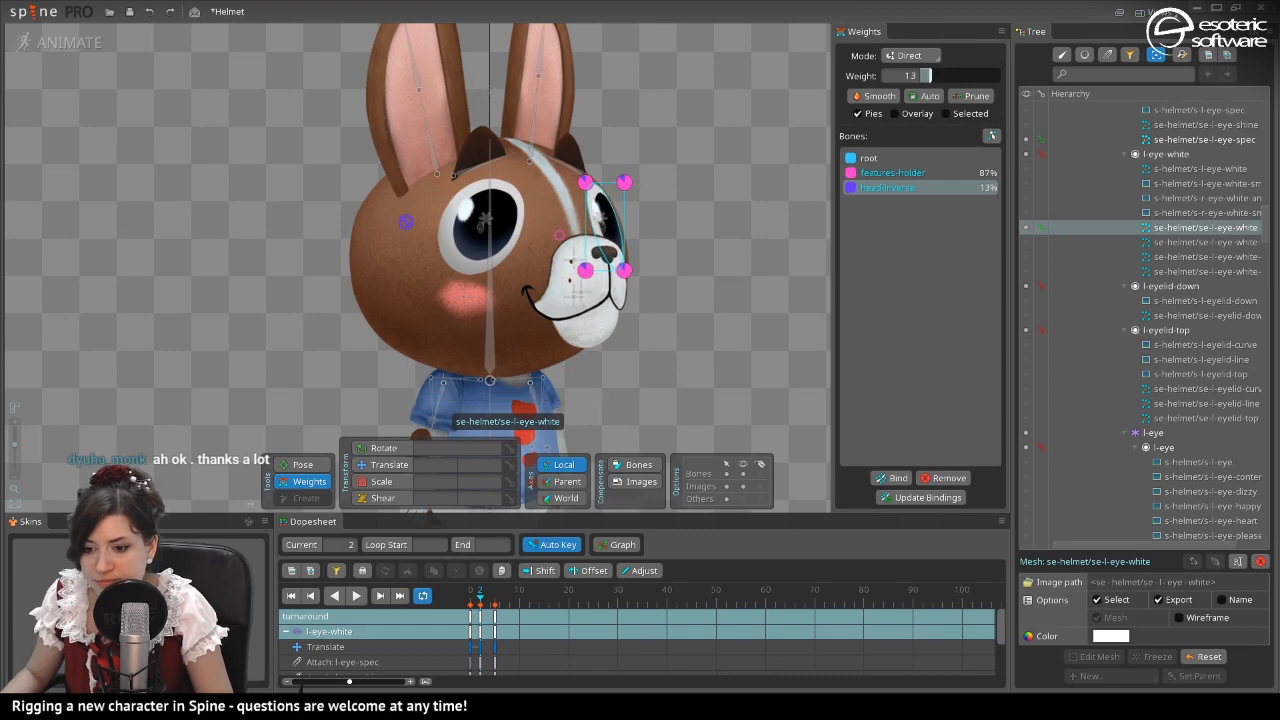
mouse_move(482, 597)
left_mouse_down()
mouse_move(502, 602)
mouse_move(481, 607)
mouse_move(497, 612)
left_mouse_up()
left_click(481, 610)
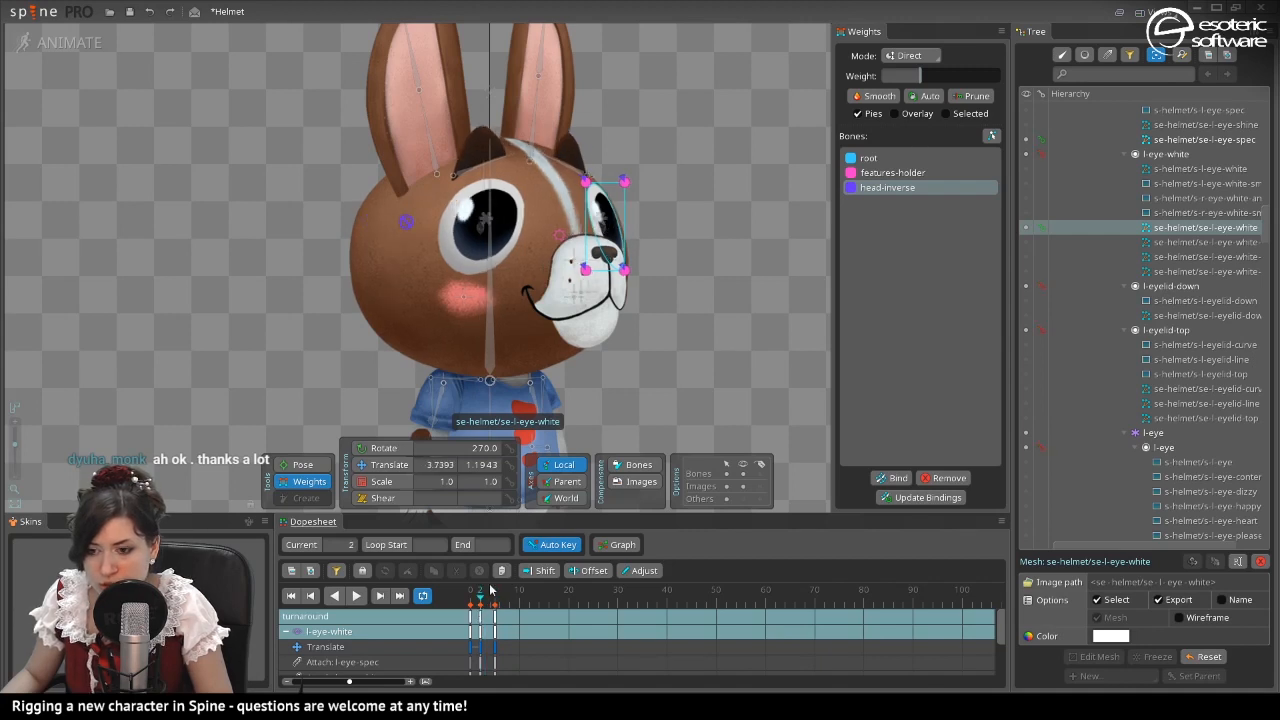
Set the head-inverse weight of the two inner se-helmet/se-l-eye-white vertices to 0 at frame 2 and check the motion towards frame 5.
left_click(585, 182)
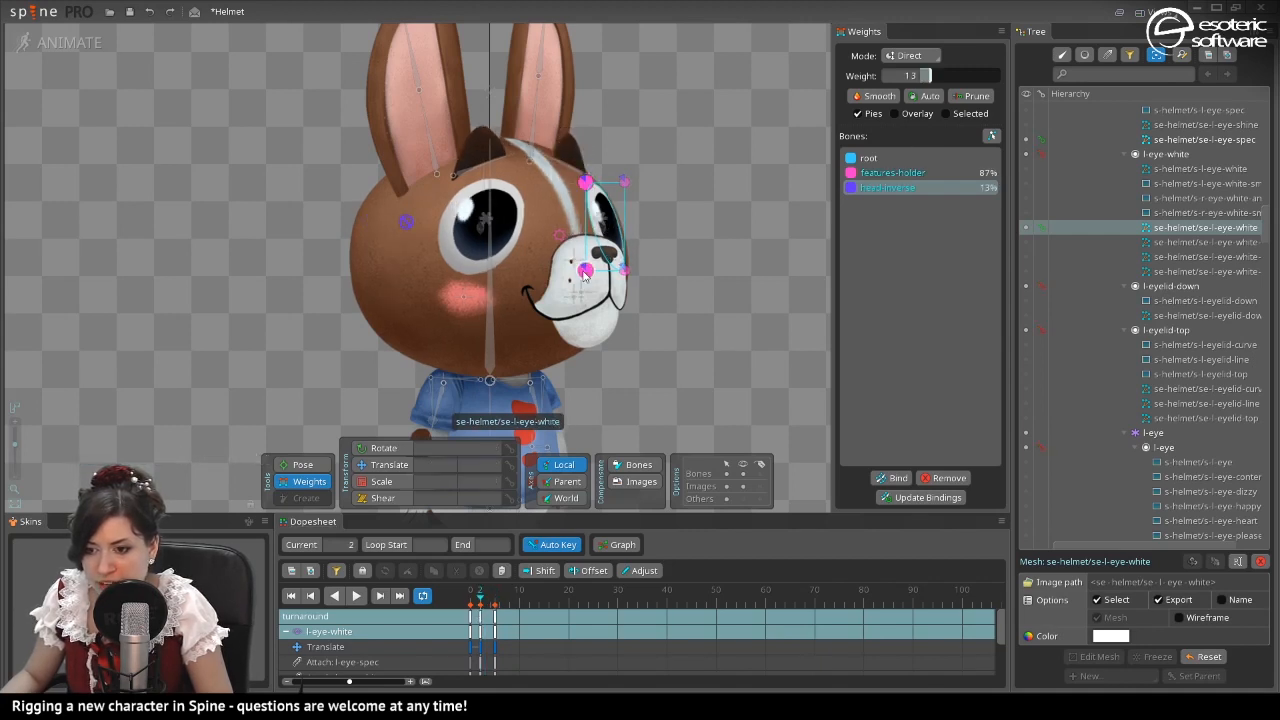
left_click_drag(925, 75, 880, 76)
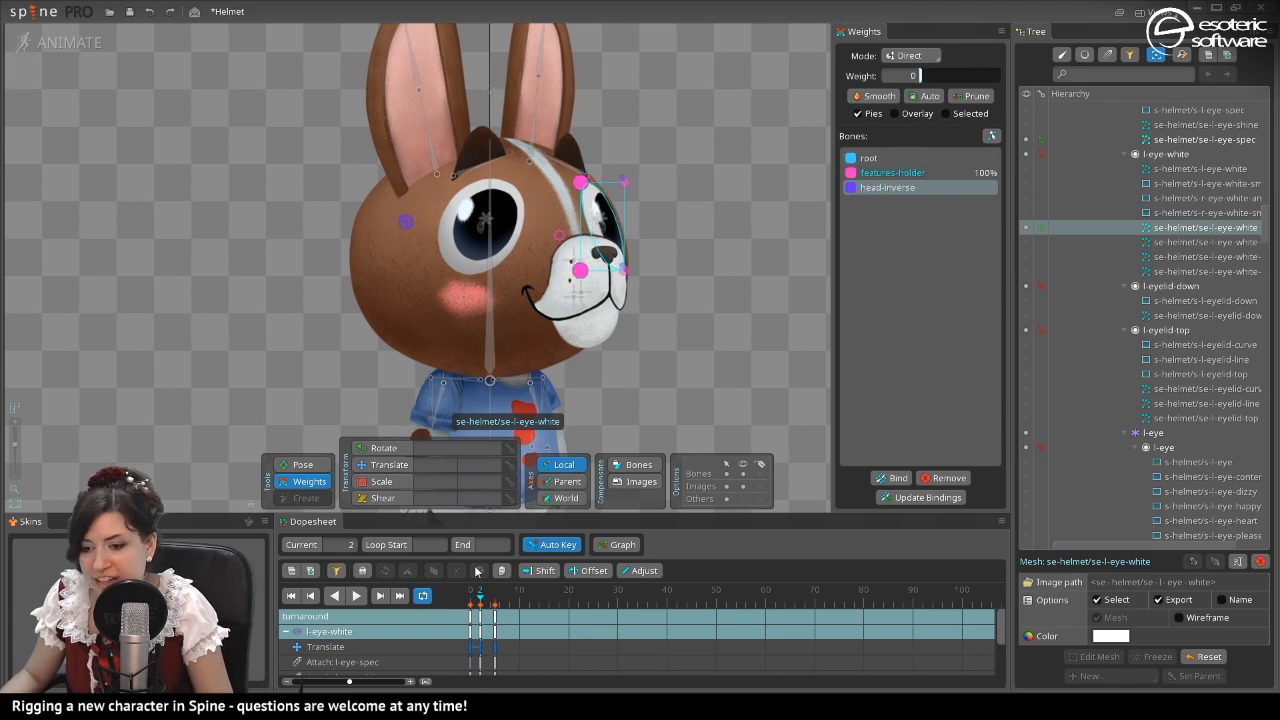
mouse_move(487, 603)
left_mouse_down()
mouse_move(506, 604)
mouse_move(494, 604)
left_mouse_up()
key("space")
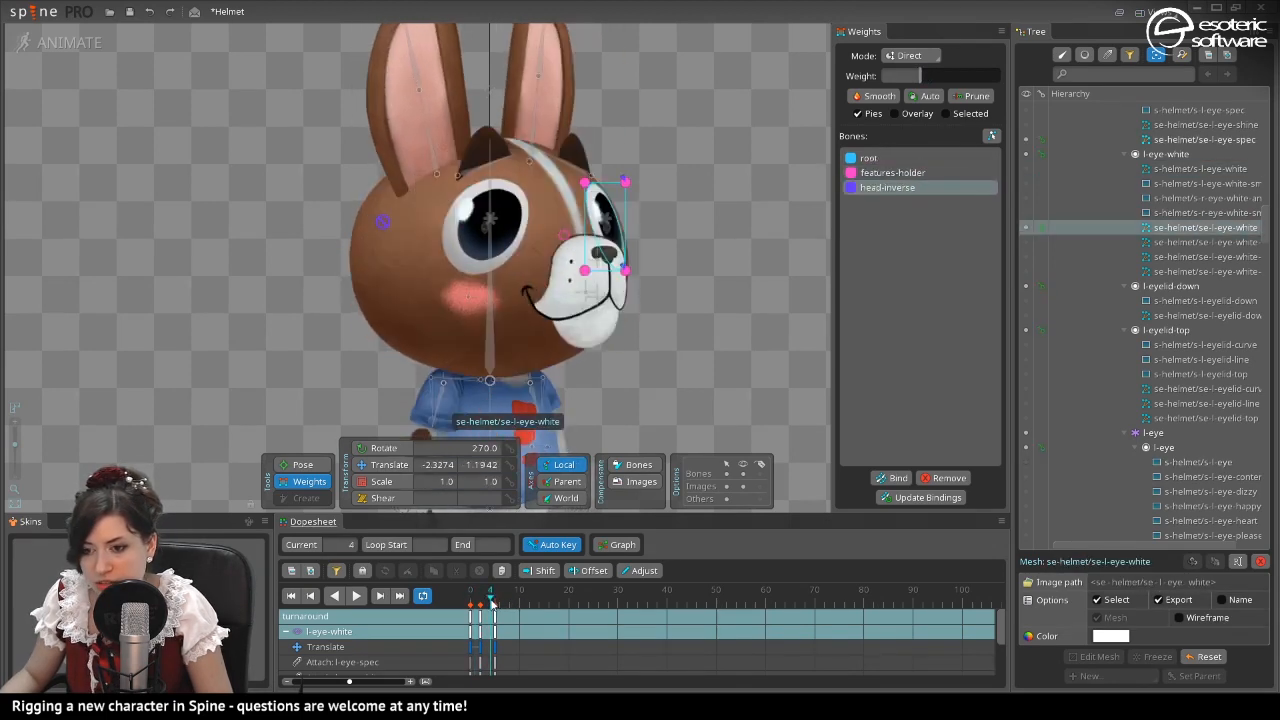
Copy the turnaround keys at frame 5, create a new animation named head-test-se, and paste the keys at frame 0.
key("ctrl+c")
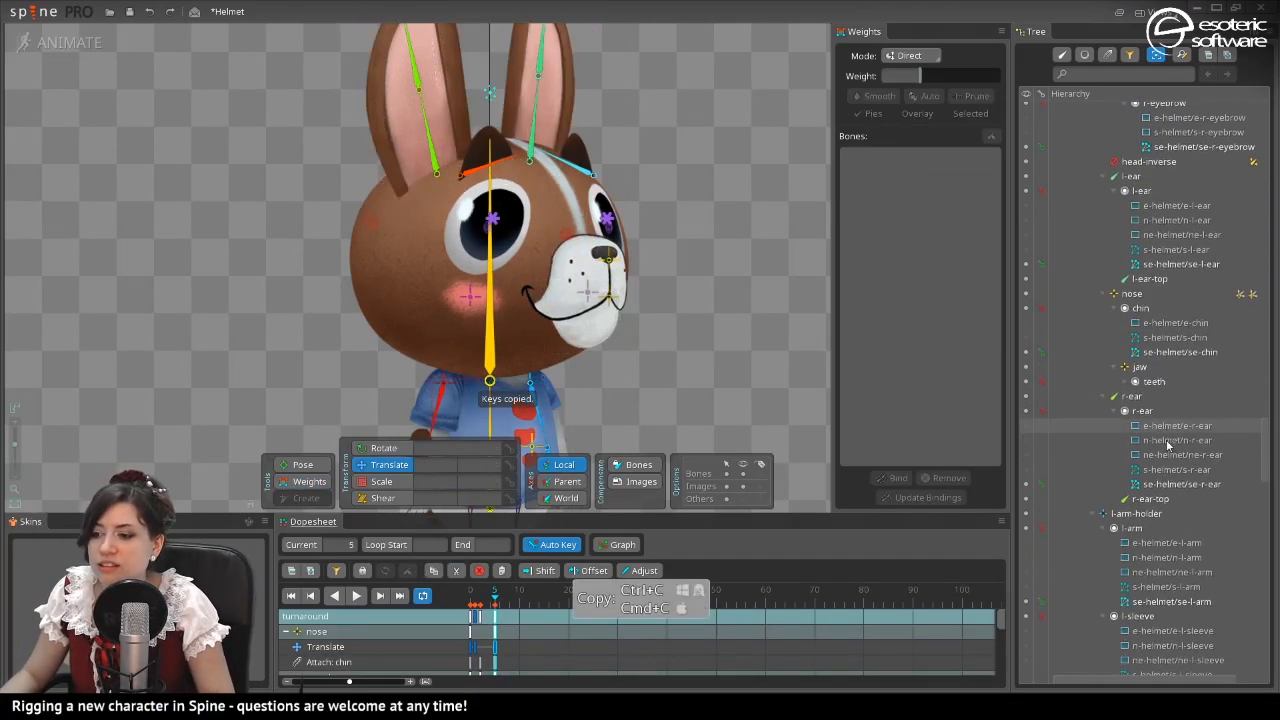
scroll(1158, 458, "down", 8)
scroll(1158, 458, "down", 10)
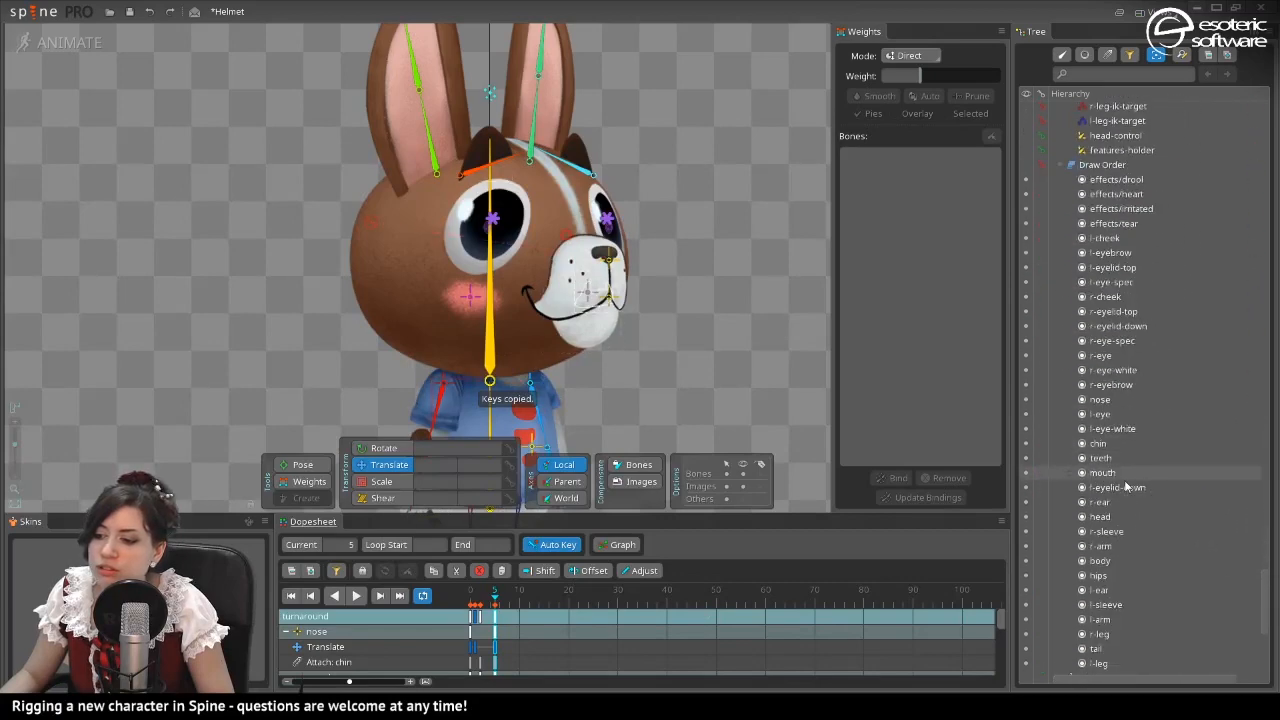
left_click(1156, 348)
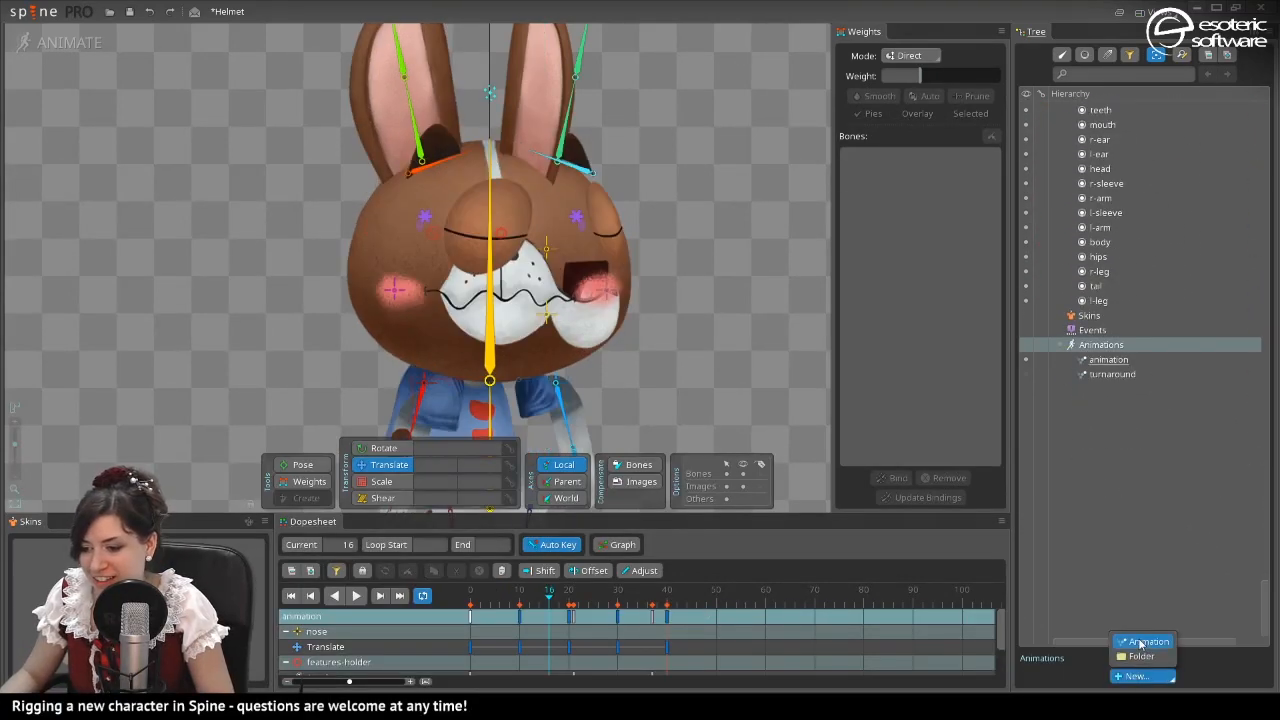
left_click(1134, 675)
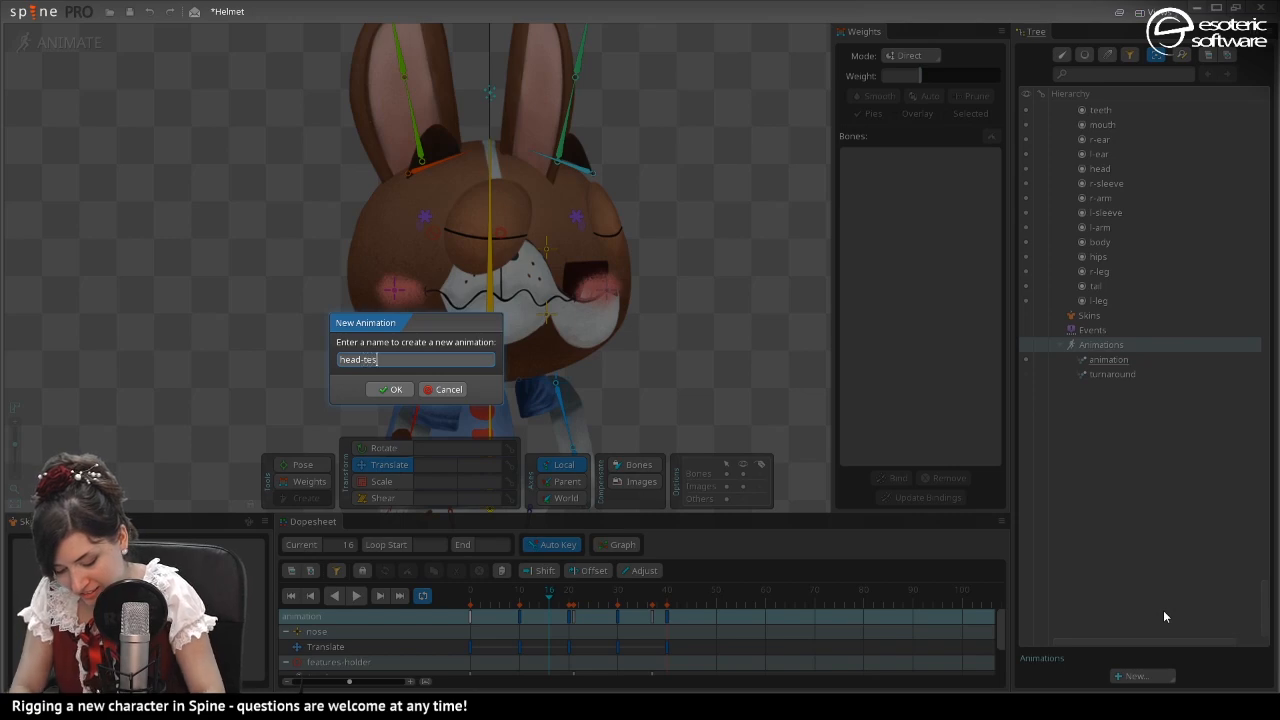
key("Return")
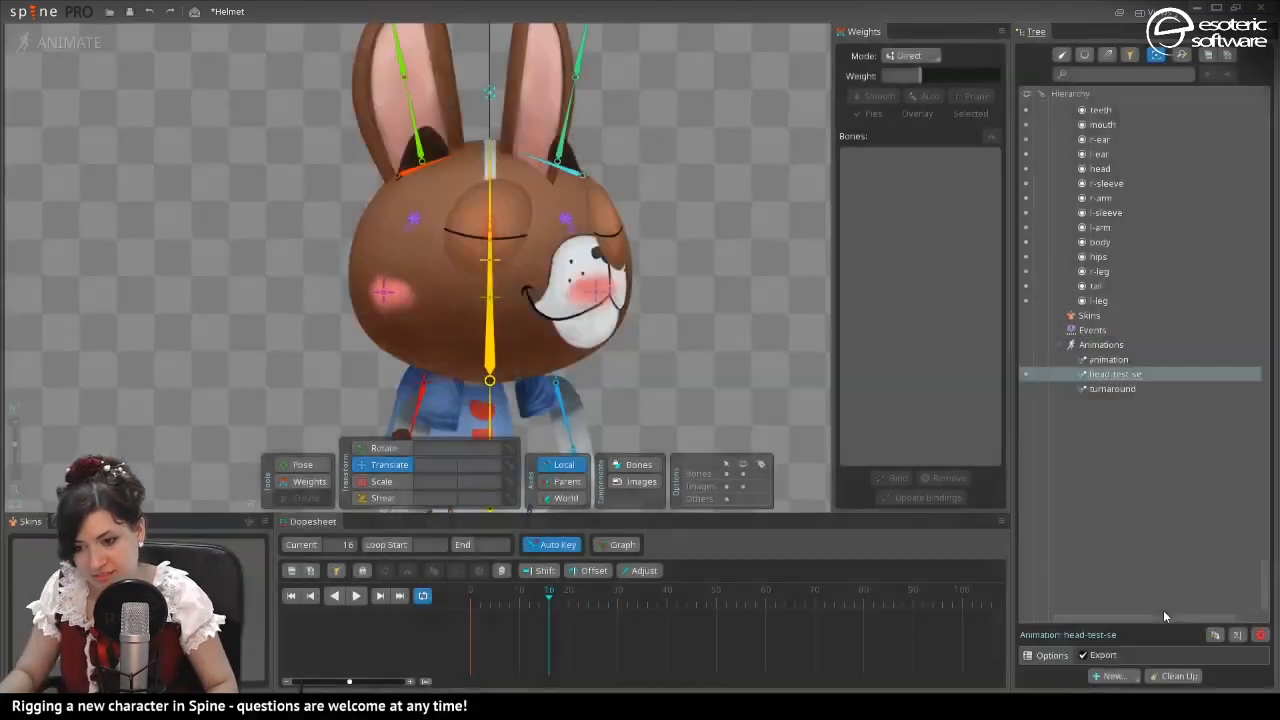
key("ctrl+v")
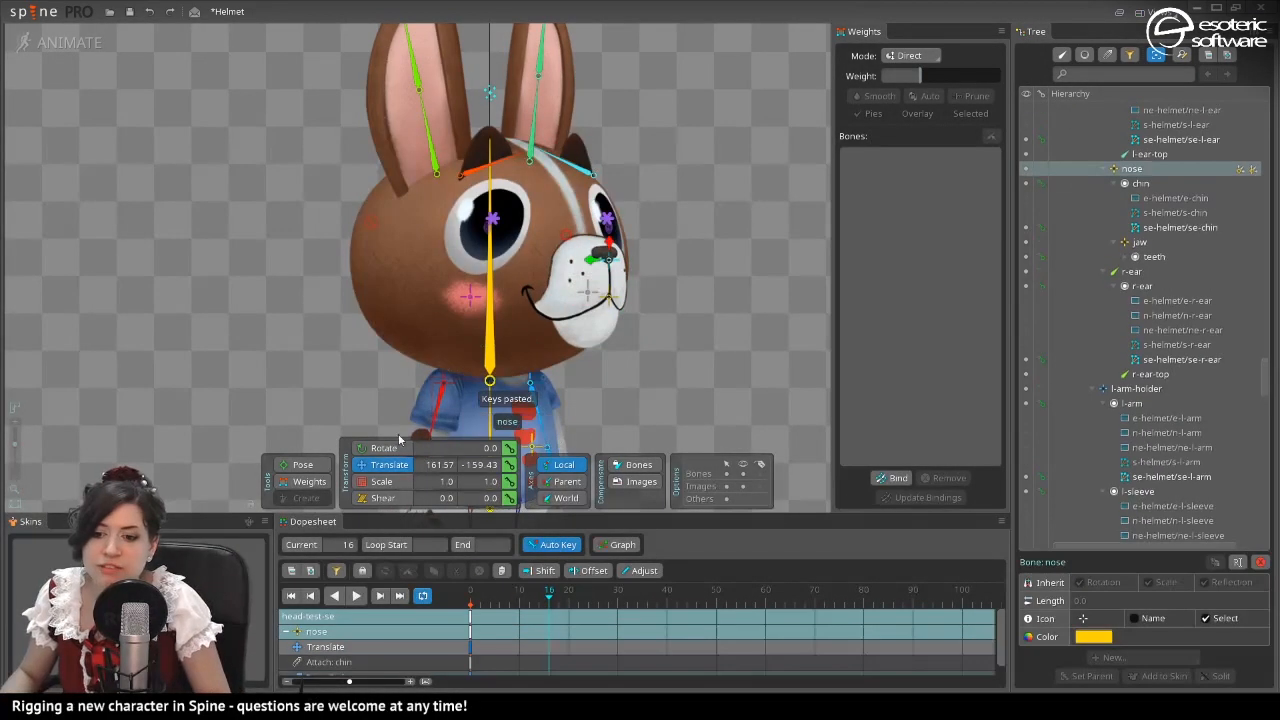
Key the nose bone turned back towards the head's centre at frame 20 and copy its frame 0 translate key to frame 40.
left_click_drag(588, 266, 469, 301)
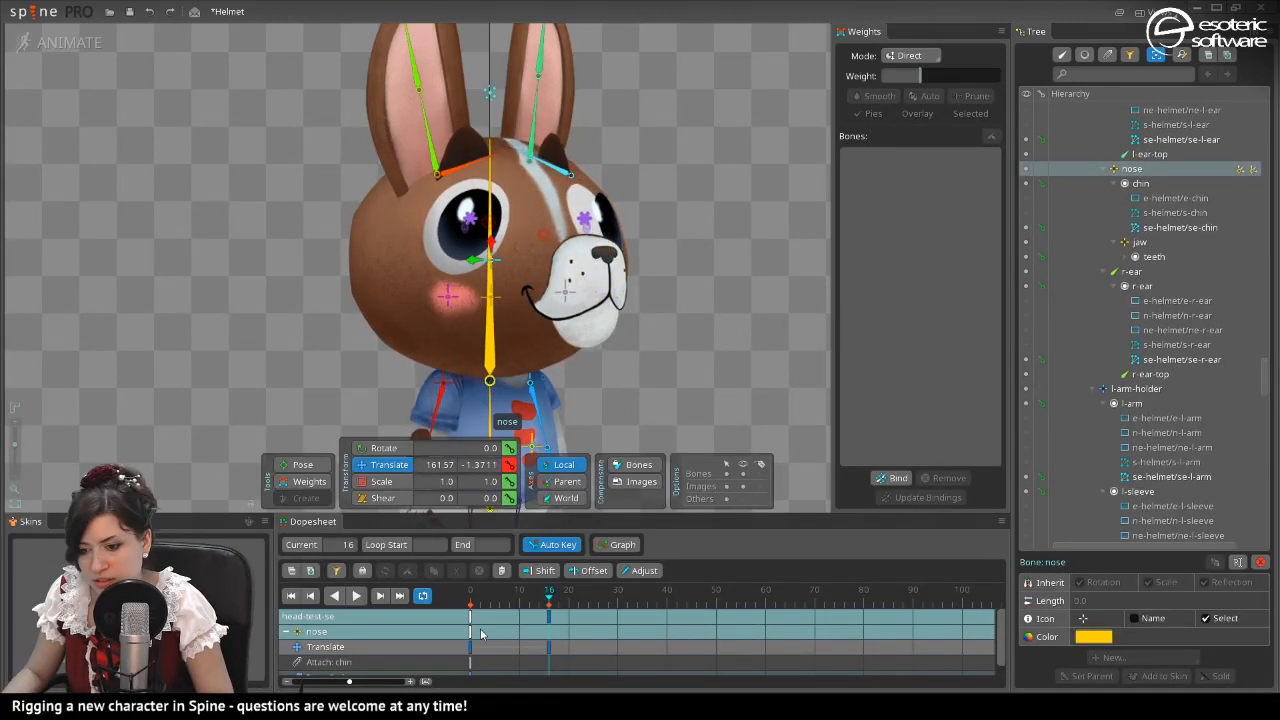
left_click(473, 650)
key("ctrl+c")
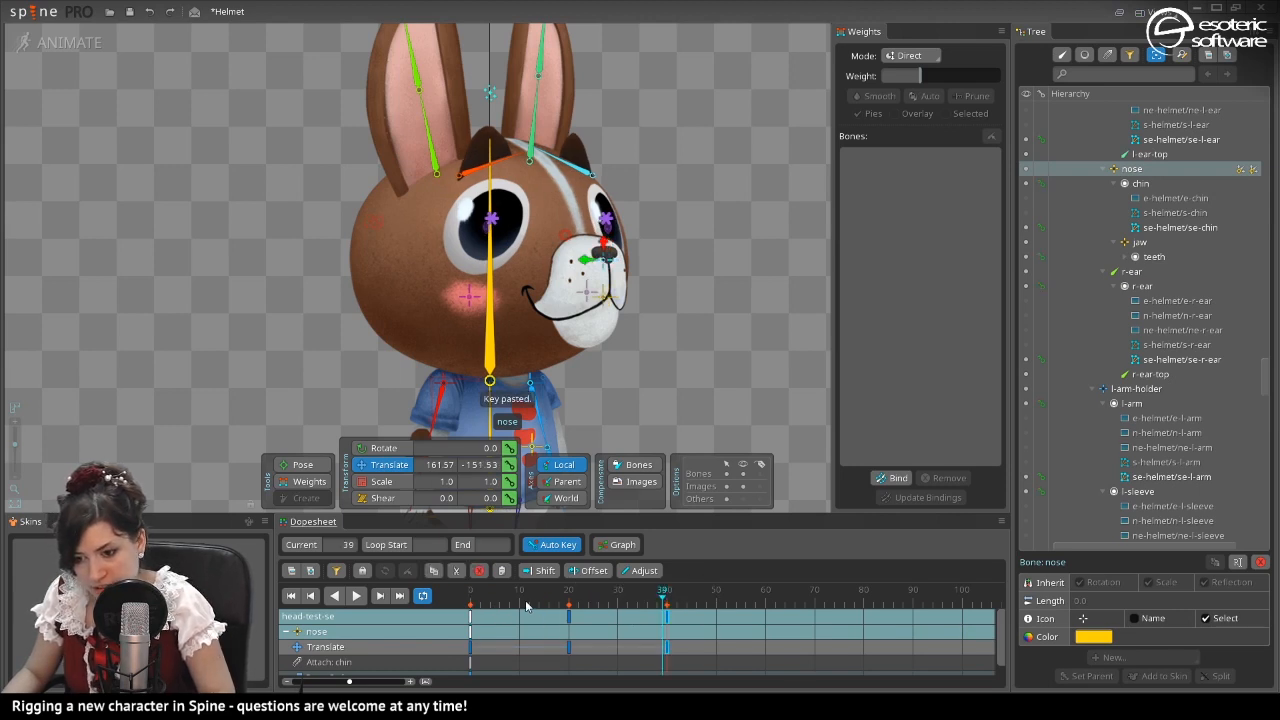
Key the nose bone raised at frame 10 and lowered at frame 30, and play the head-test-se loop.
left_click(519, 603)
left_click_drag(550, 241, 550, 163)
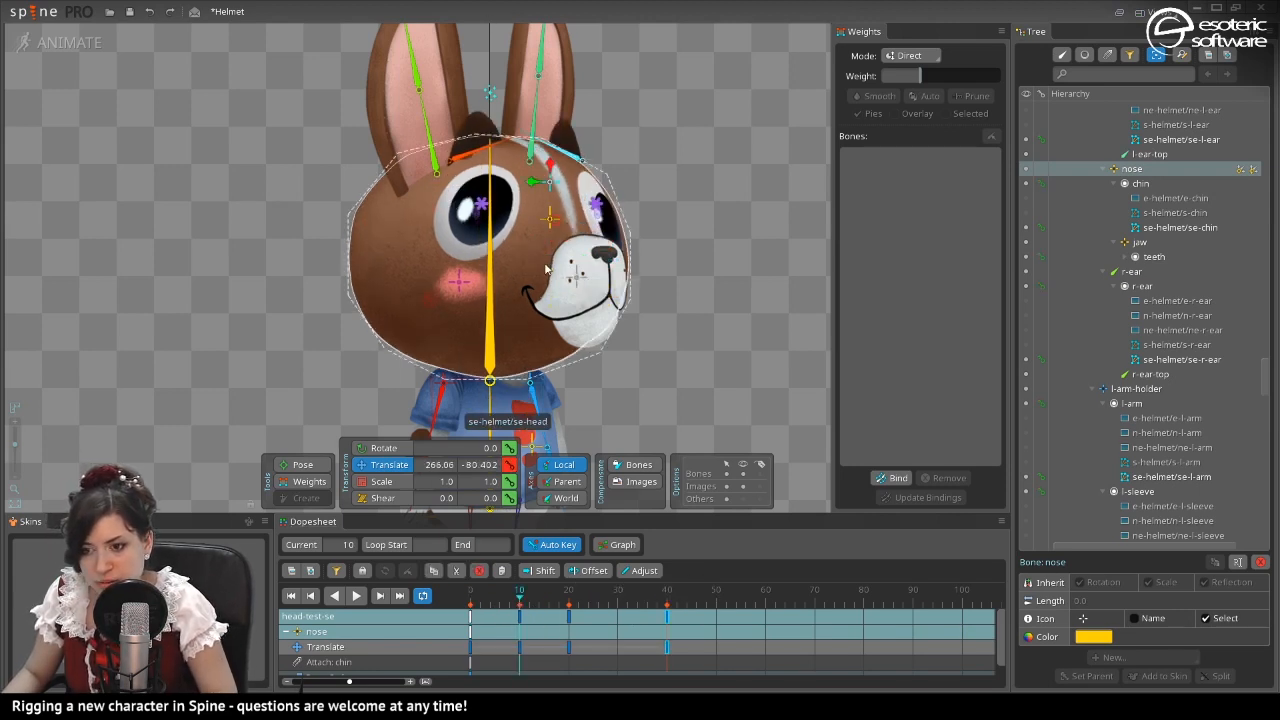
left_click(618, 603)
left_click_drag(550, 241, 550, 332)
left_click(358, 597)
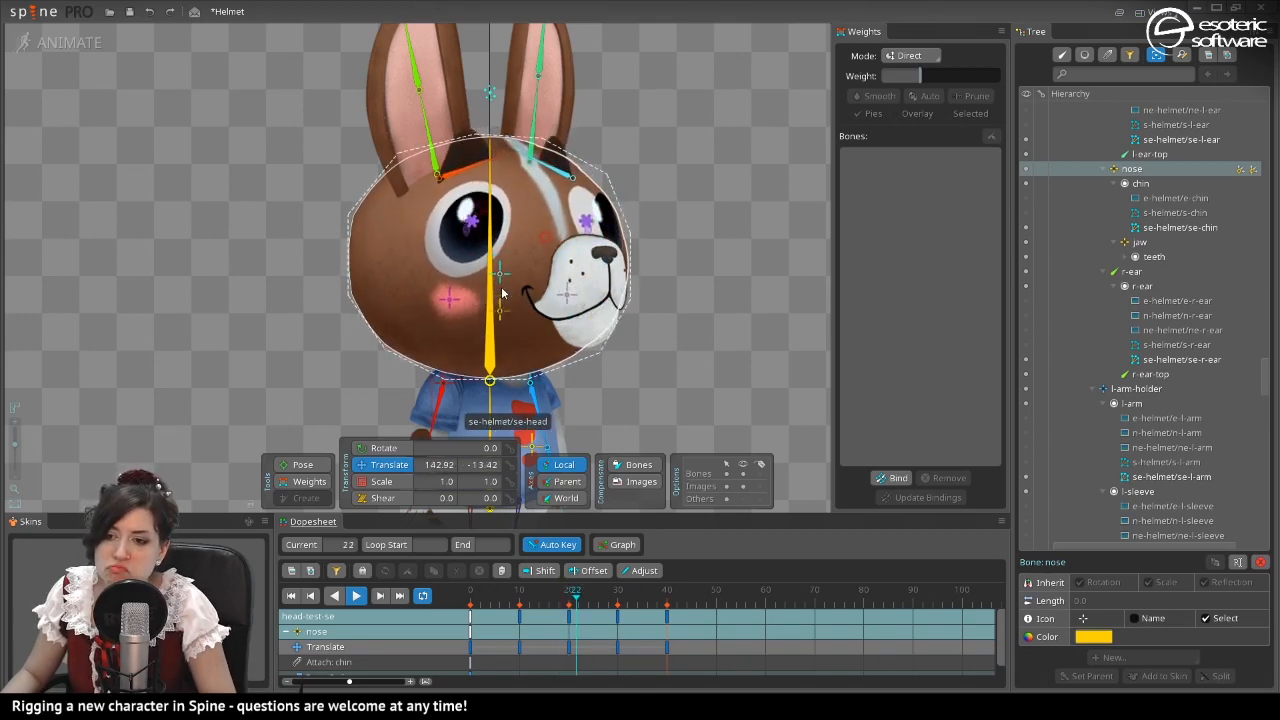
Examine the weights of the outer se-helmet/se-r-cheek vertices while head-test-se plays.
left_click(460, 290)
left_click(309, 481)
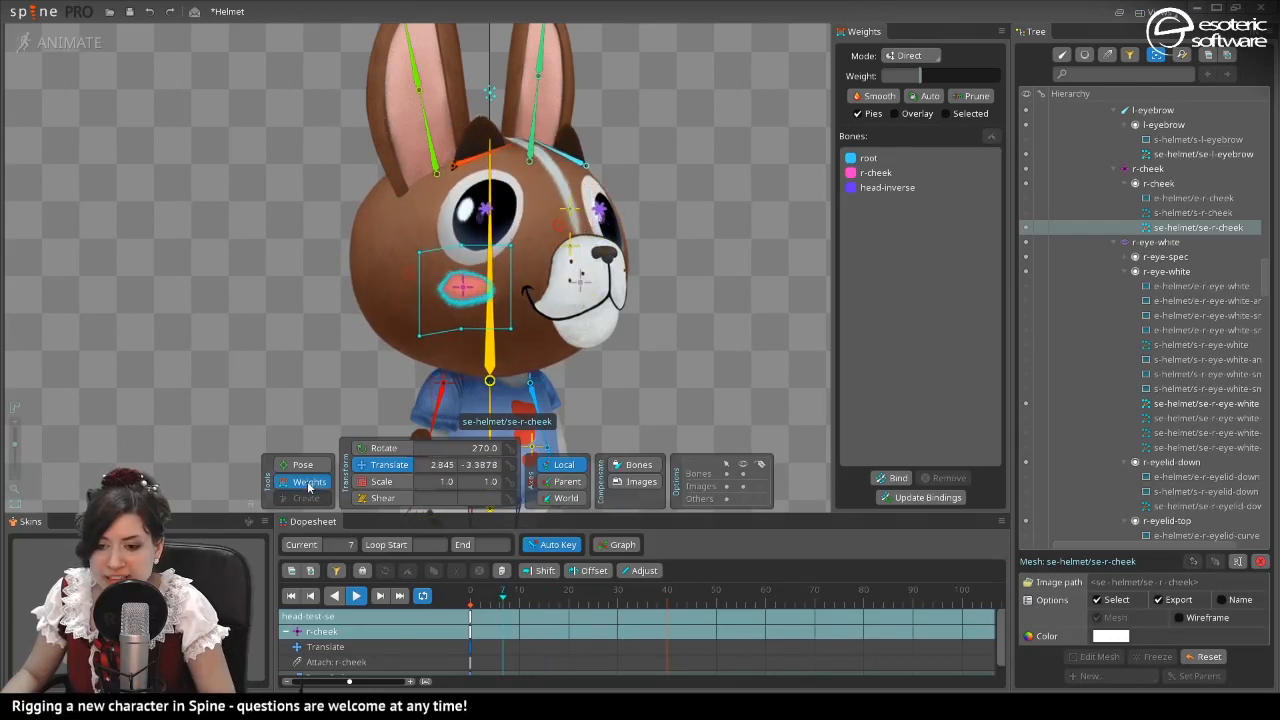
left_click_drag(258, 136, 450, 456)
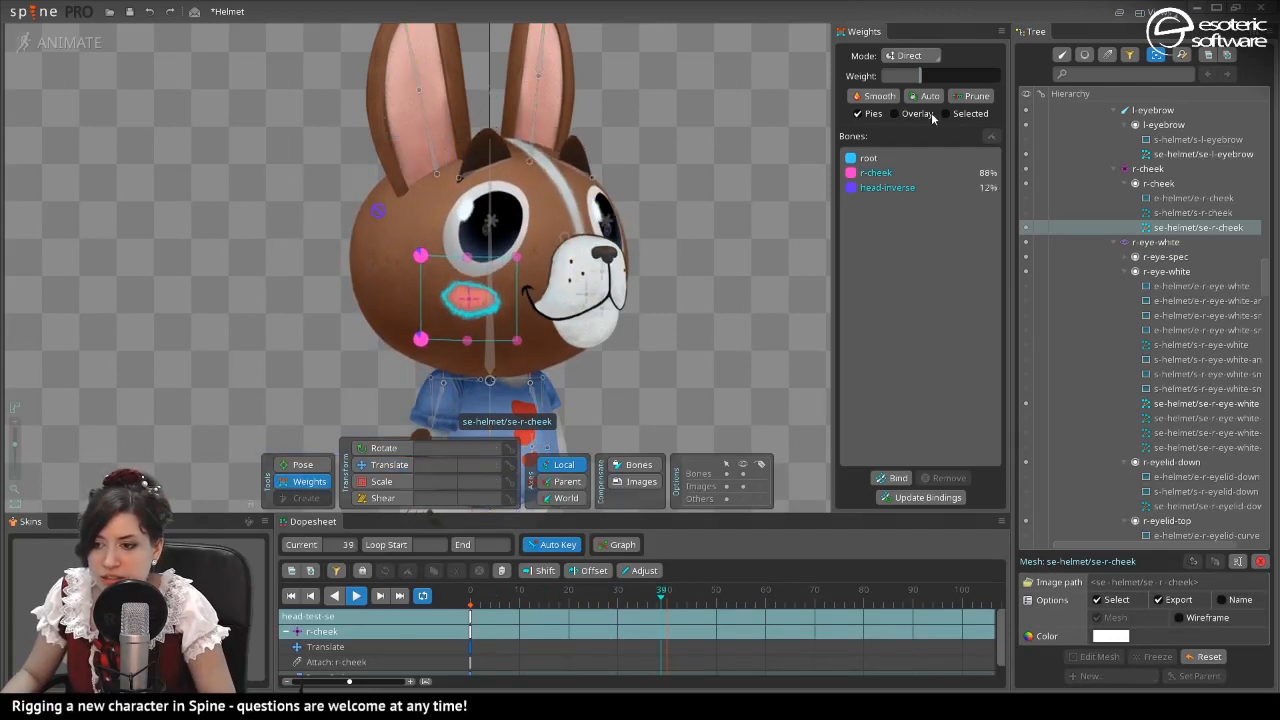
key("space")
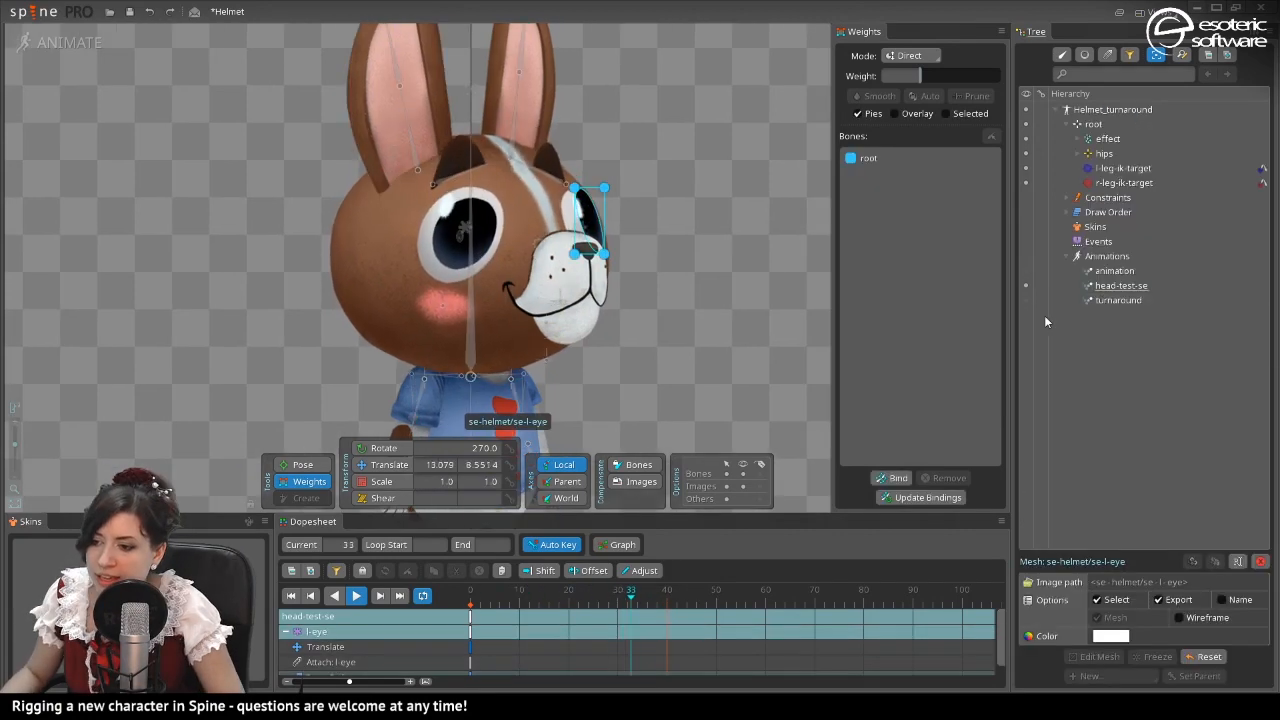
Activate the turnaround animation at frame 5 and bind the se-helmet/se-l-eye mesh to the l-eye bone.
left_click(1026, 299)
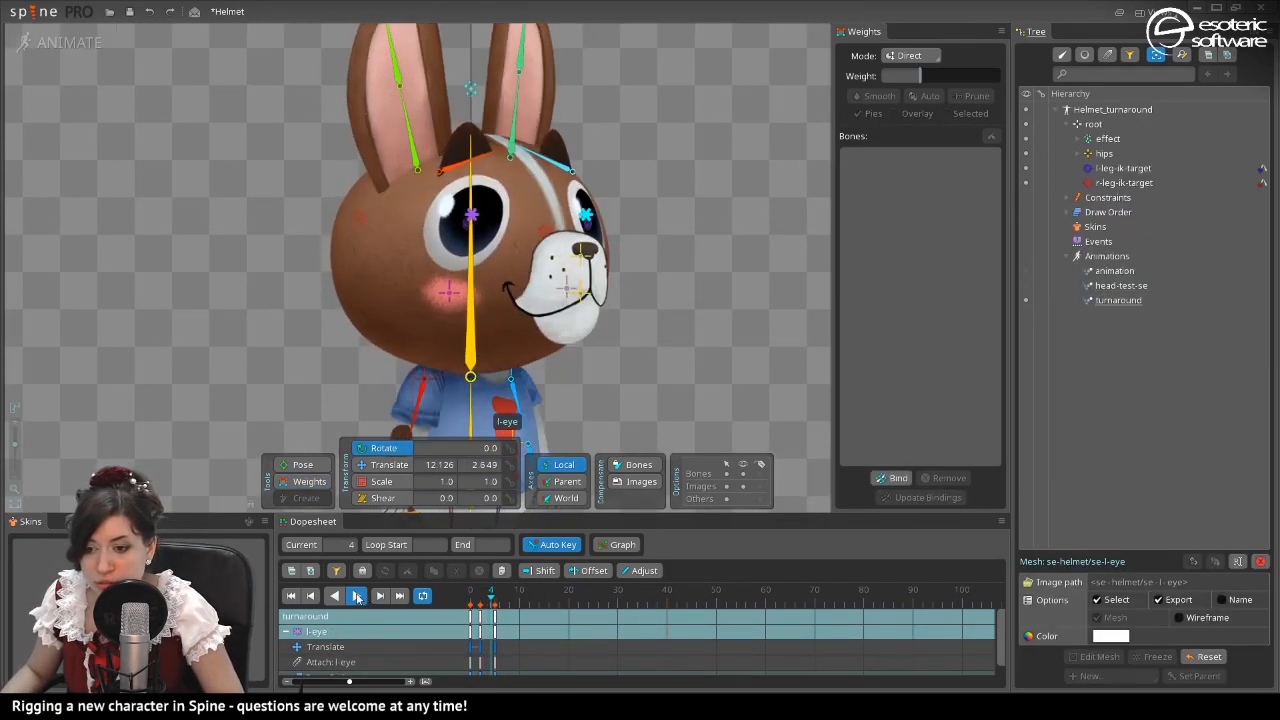
left_click(356, 596)
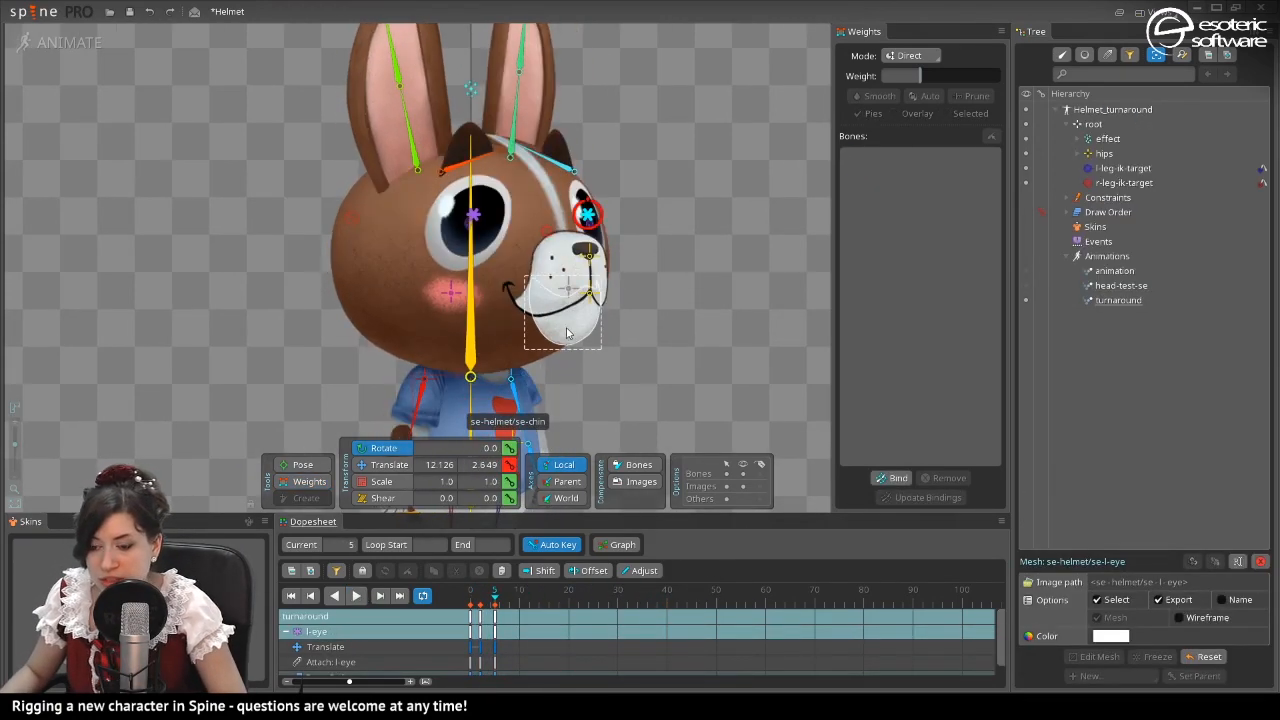
left_click(594, 218)
left_click(893, 478)
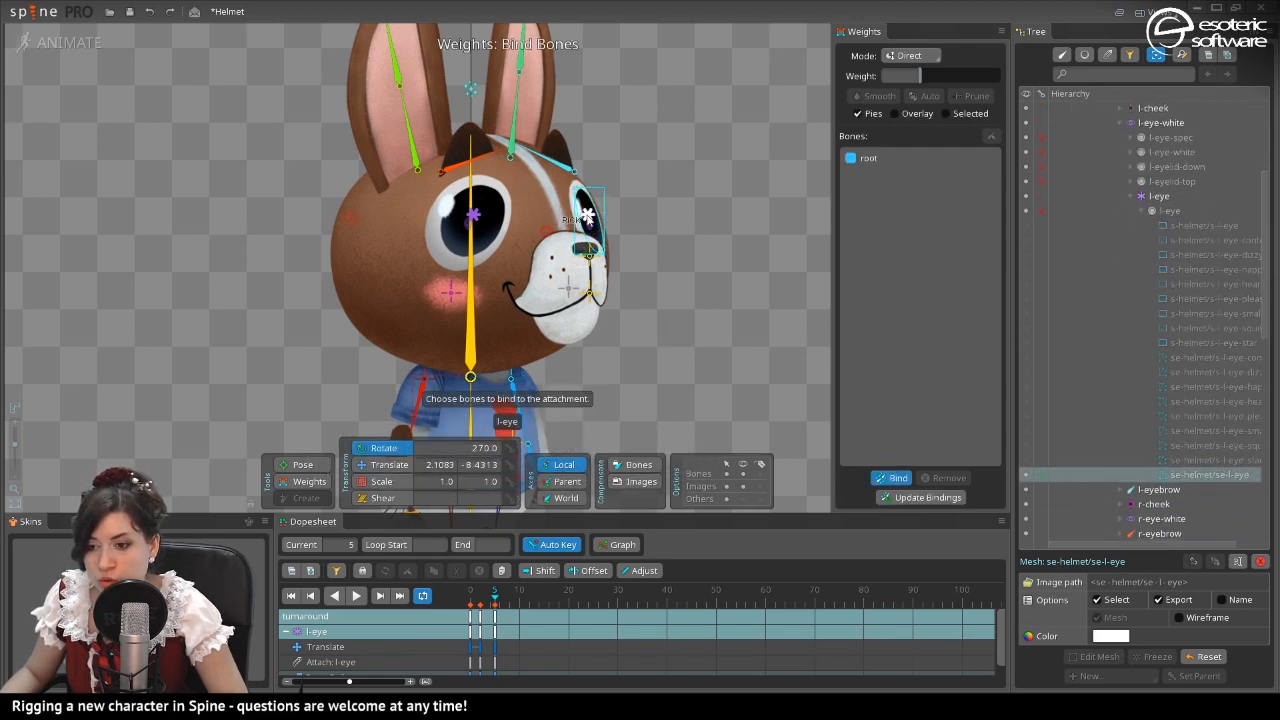
left_click(588, 222)
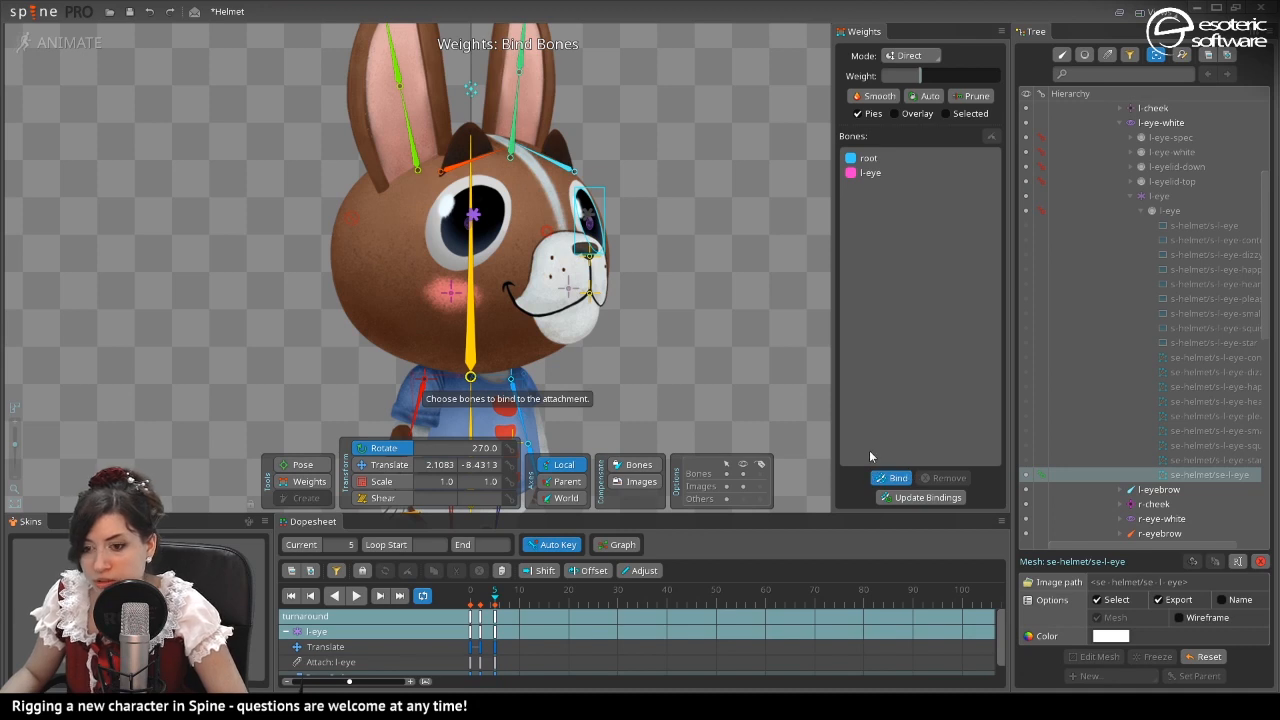
left_click(893, 478)
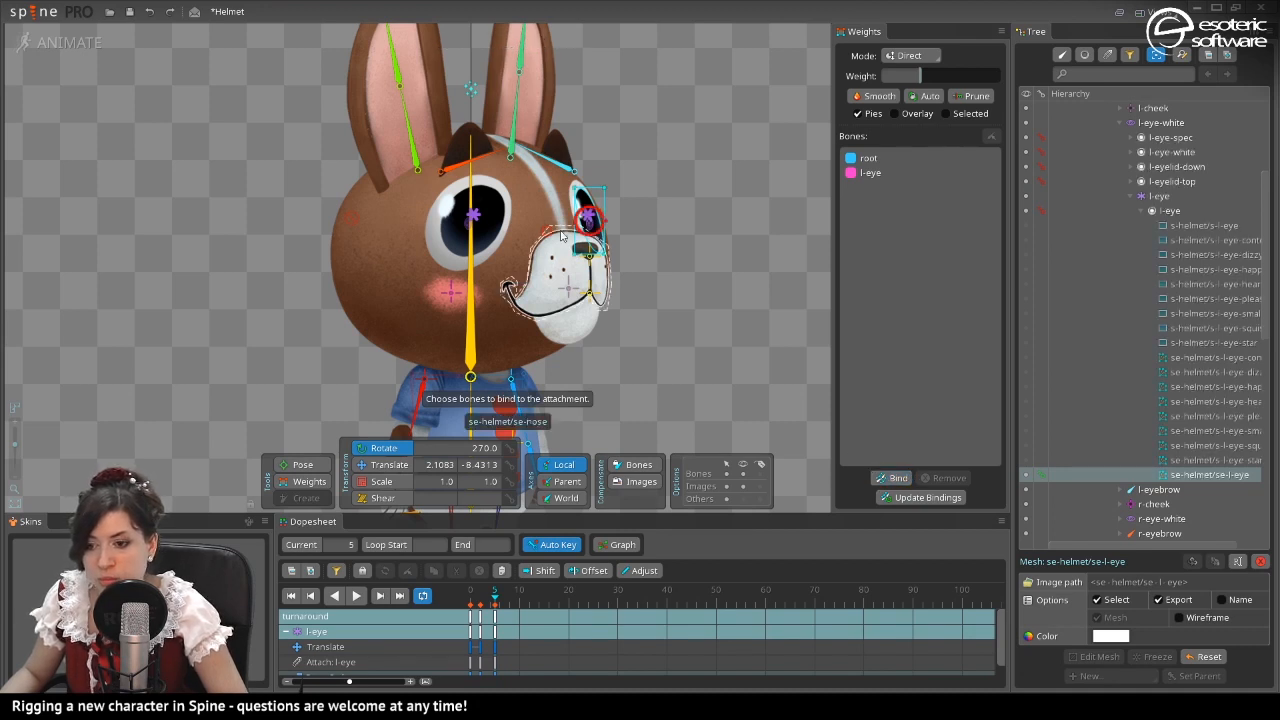
Weight all se-helmet/se-l-eye vertices 100% to the l-eye bone.
left_click(309, 481)
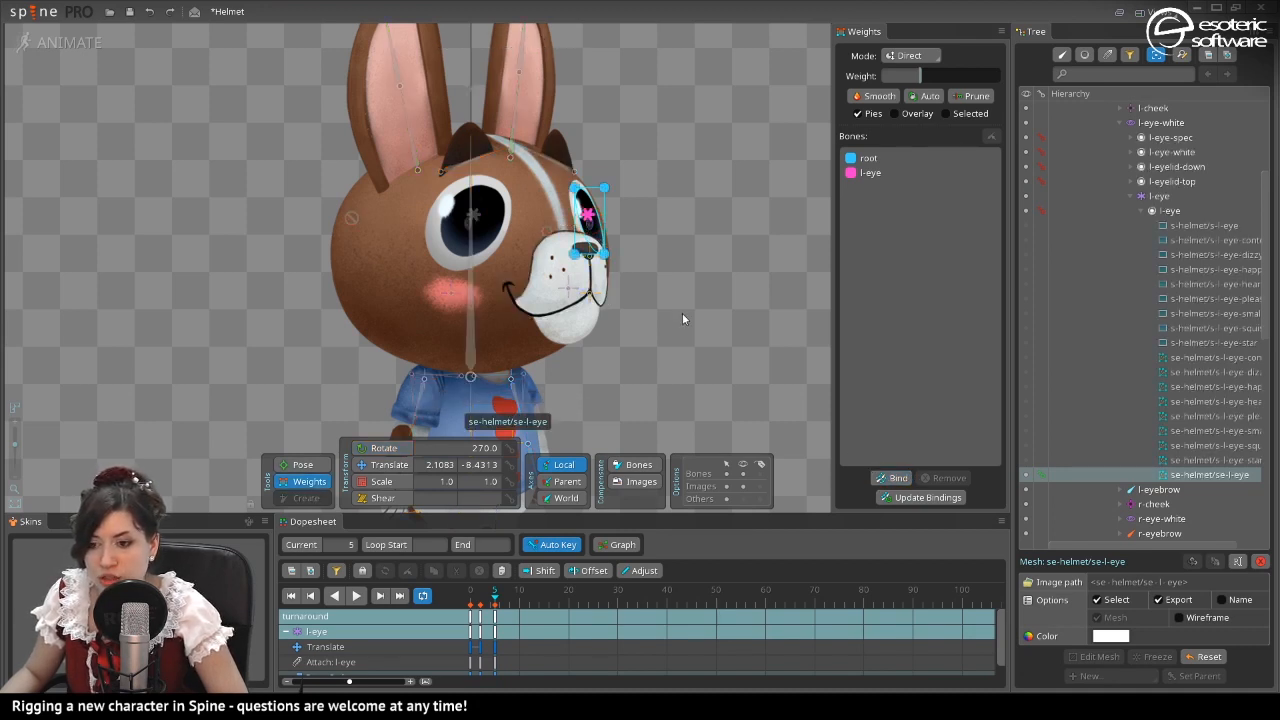
left_click_drag(682, 318, 456, 54)
left_click(900, 173)
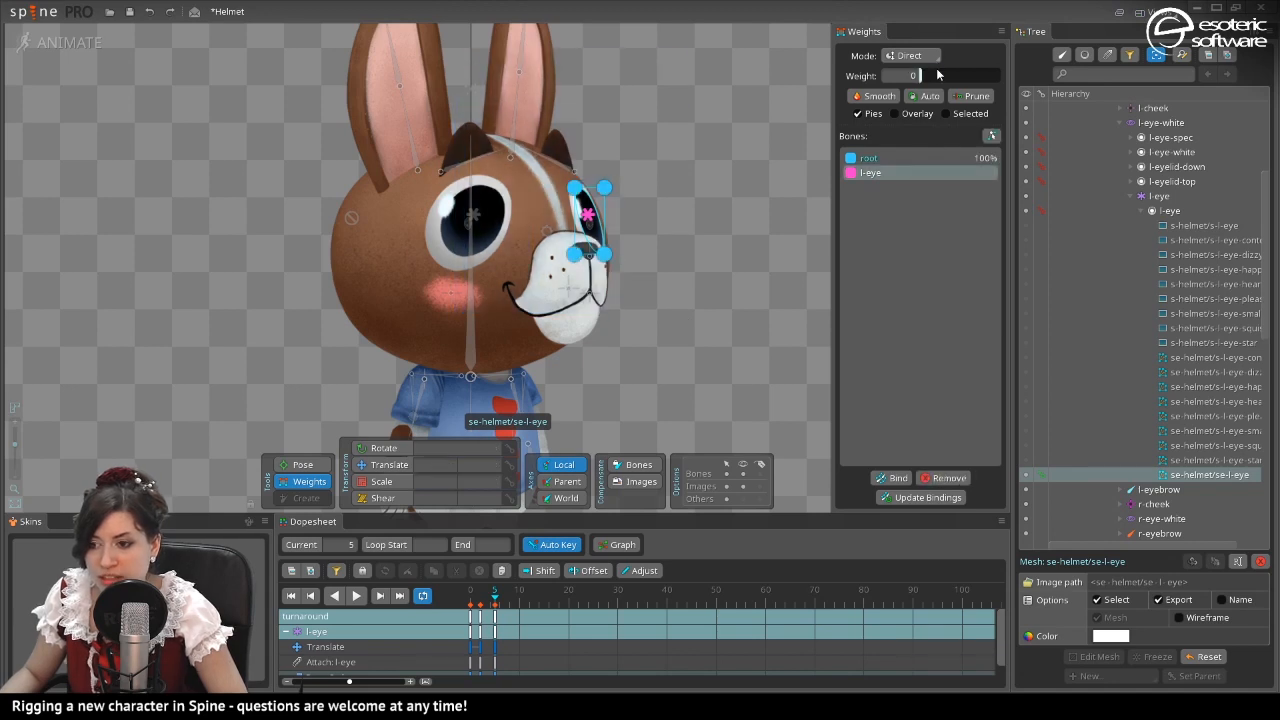
left_click_drag(938, 75, 1060, 94)
key("space")
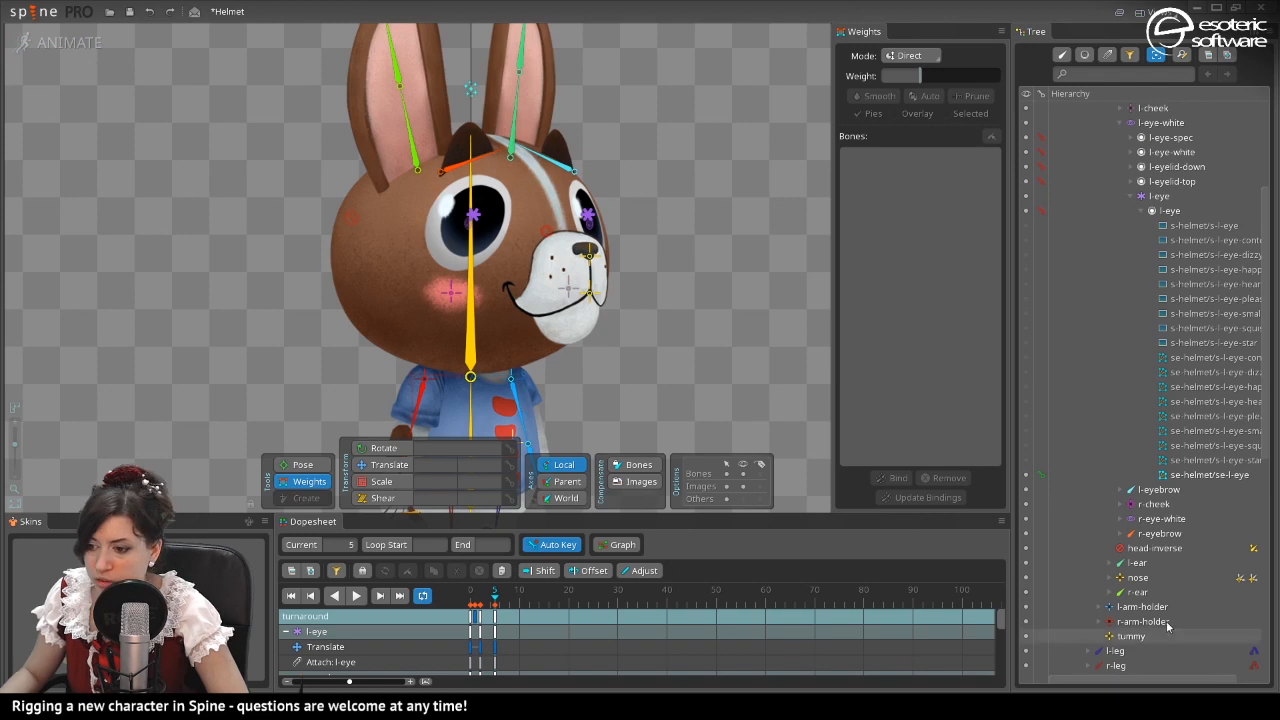
Activate head-test-se and play it to check how the weighted pupil moves with the head.
scroll(1187, 557, "down", 8)
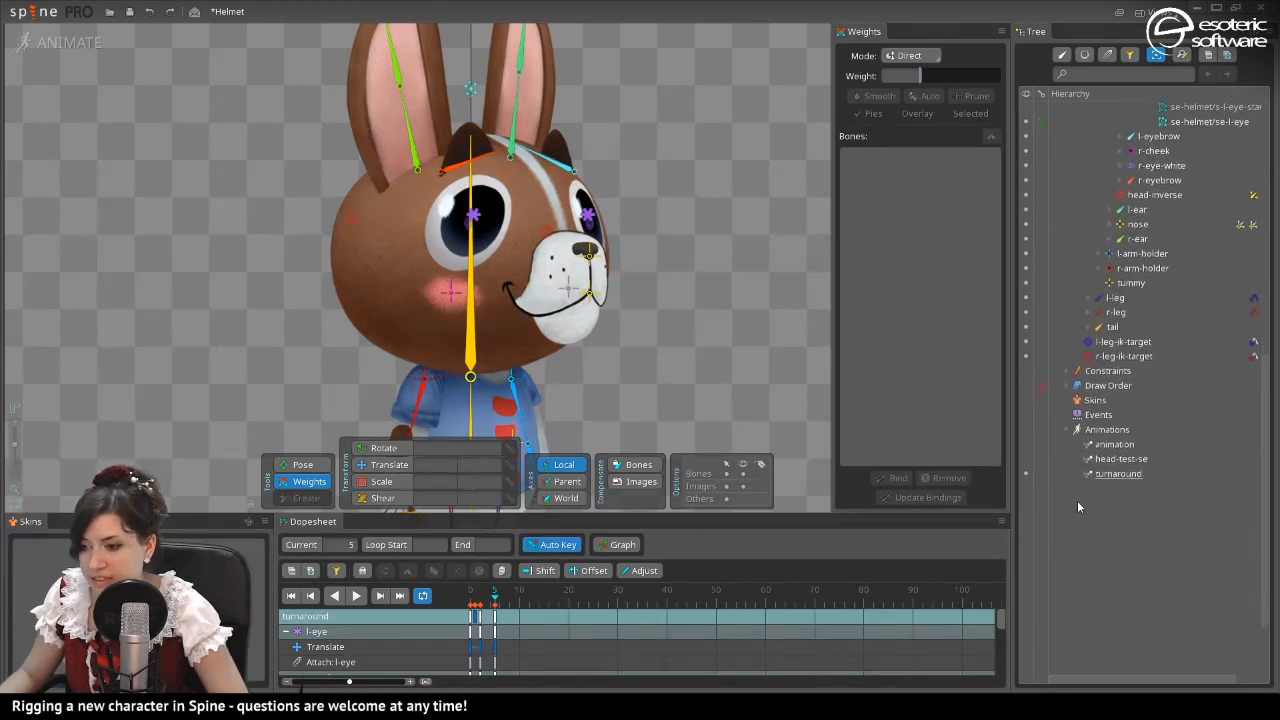
left_click(1028, 458)
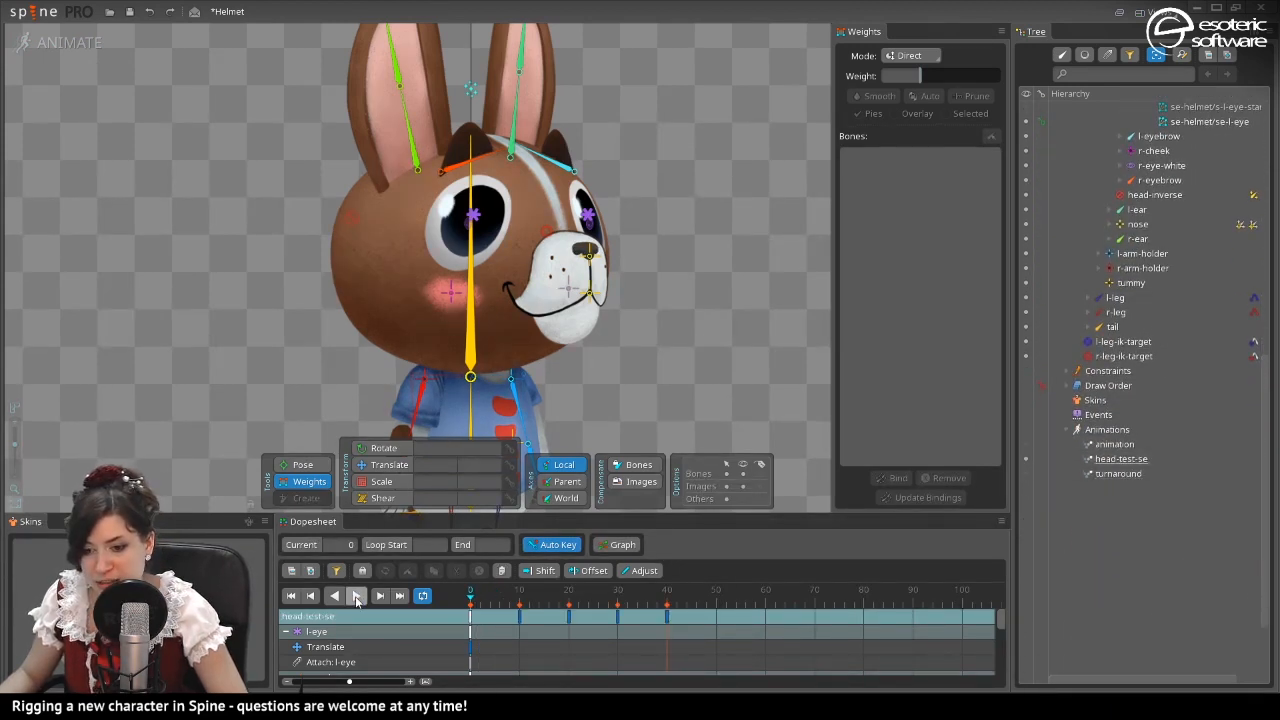
left_click(356, 596)
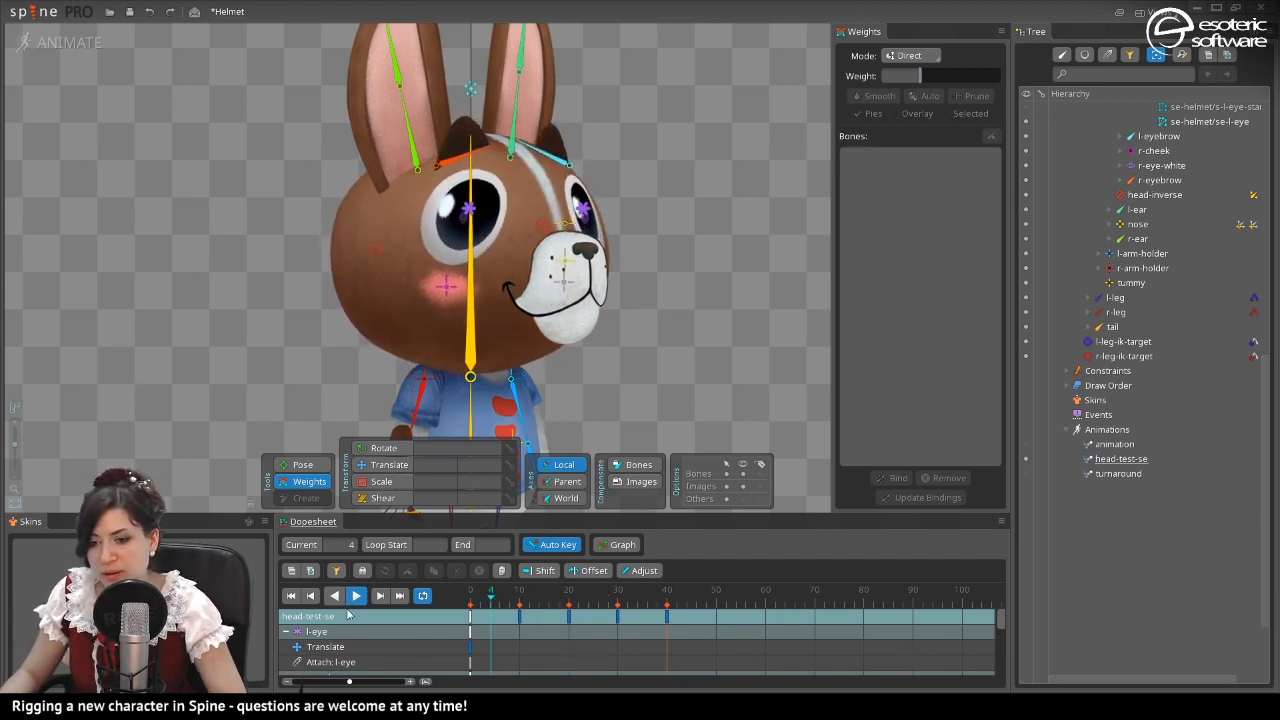
Slightly increase the head-inverse weight of the two inner se-helmet/se-l-eye-white vertices at frame 20 of head-test-se.
left_click(546, 190)
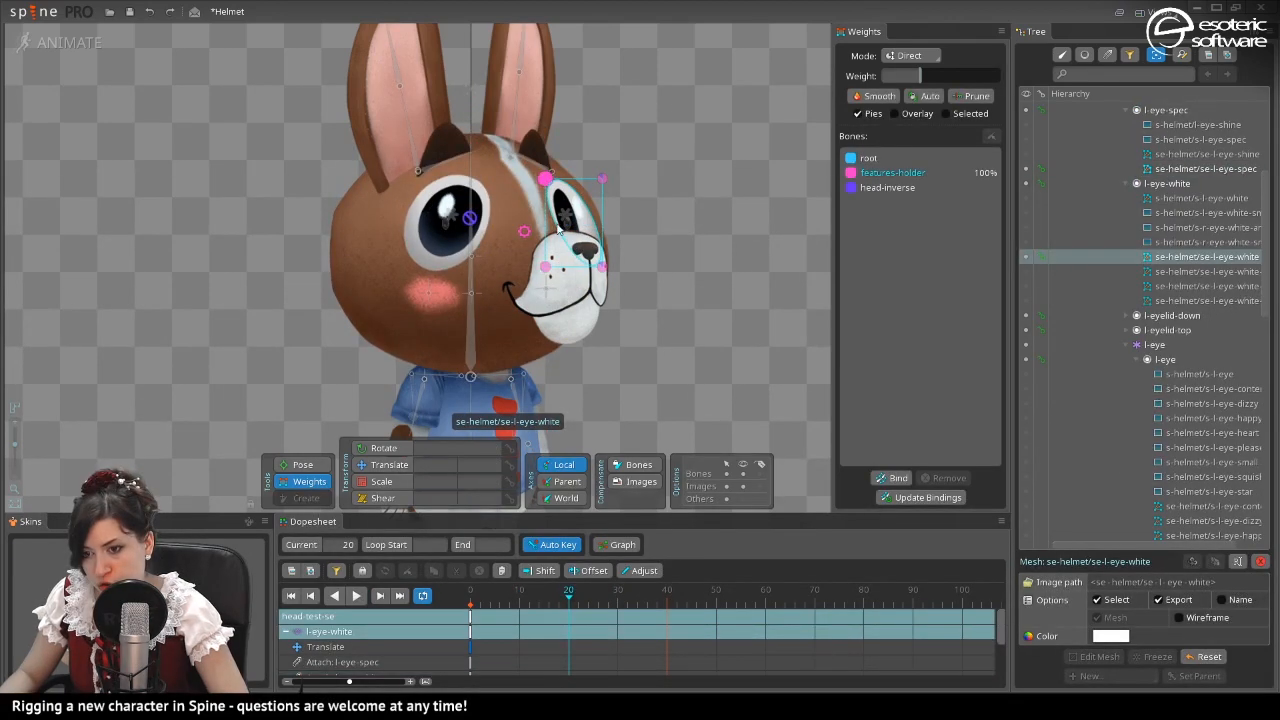
left_click(880, 187)
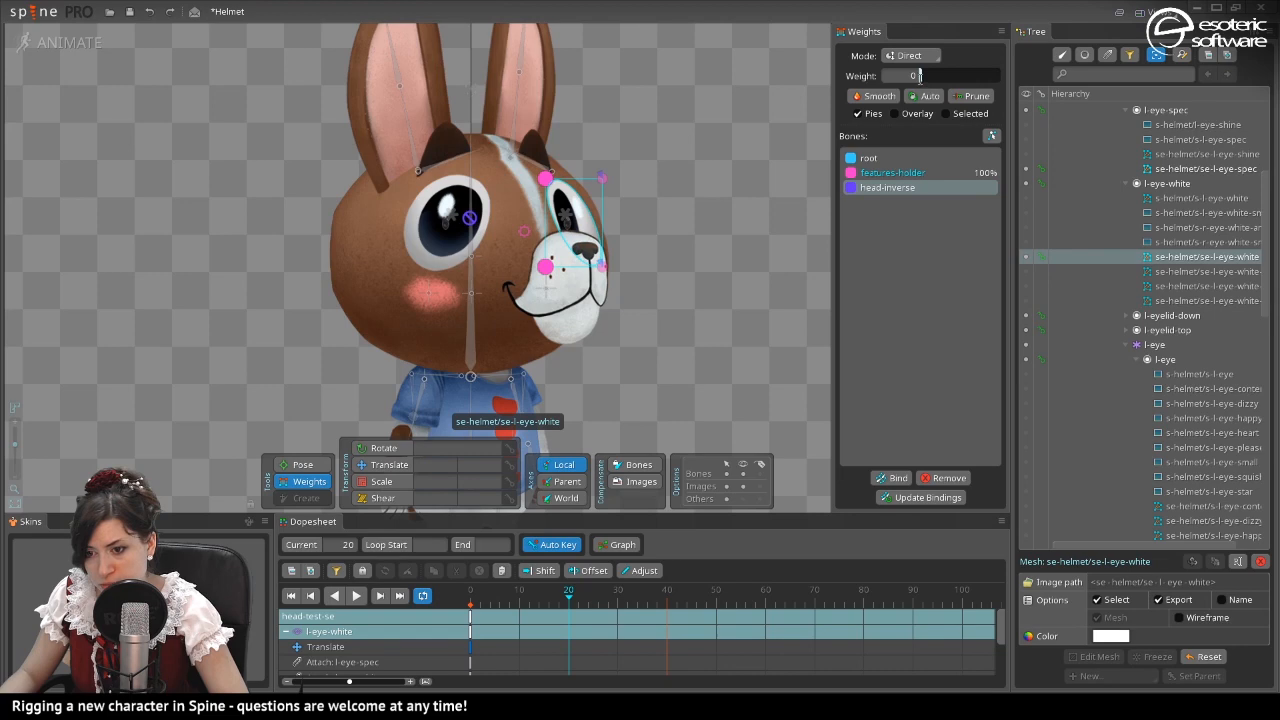
left_click_drag(919, 76, 923, 76)
left_click(652, 320)
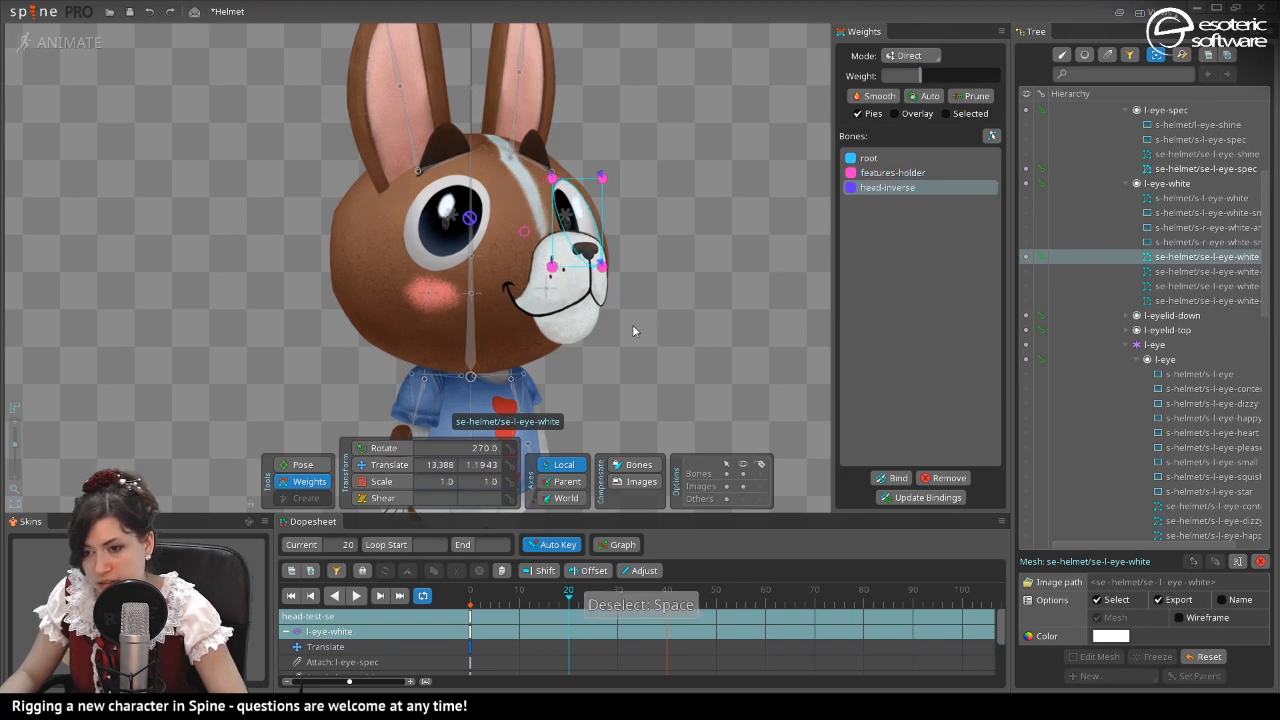
Return to frame 5 of the turnaround animation and bind the se-helmet/se-l-eye mesh to the head-inverse bone as well.
left_click(565, 210)
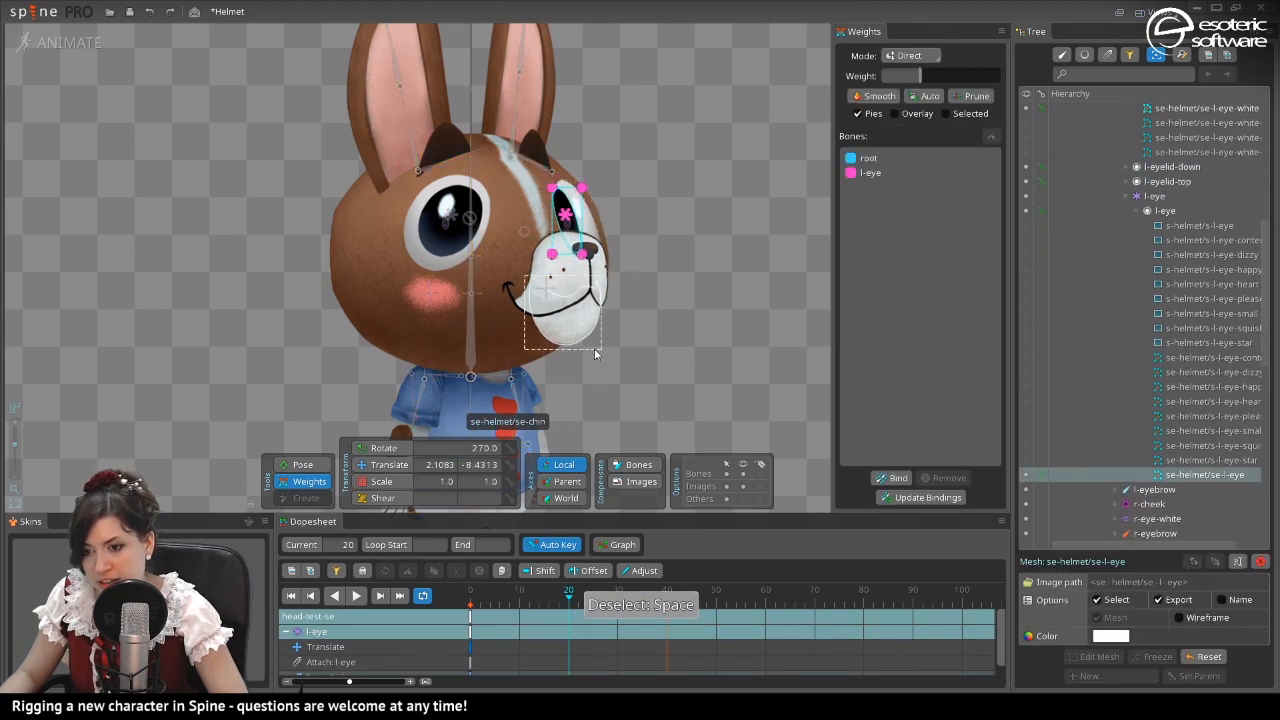
left_click(60, 42)
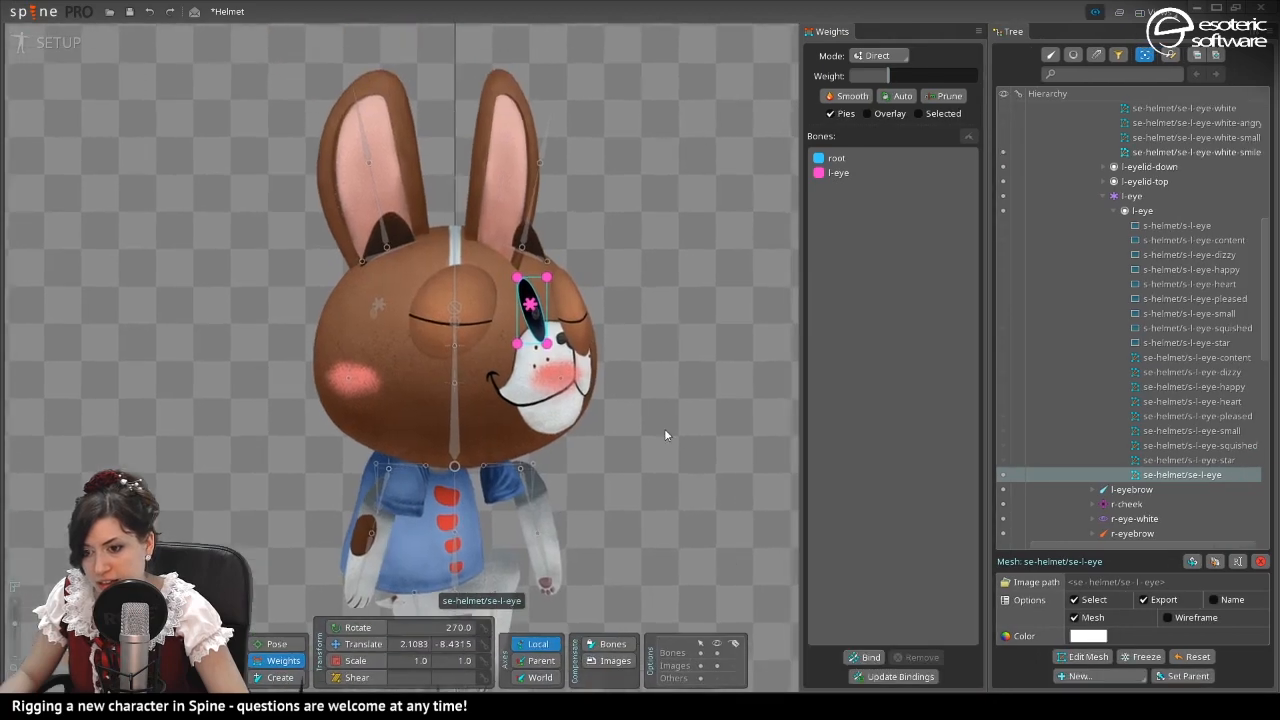
left_click(44, 43)
scroll(1060, 474, "down", 10)
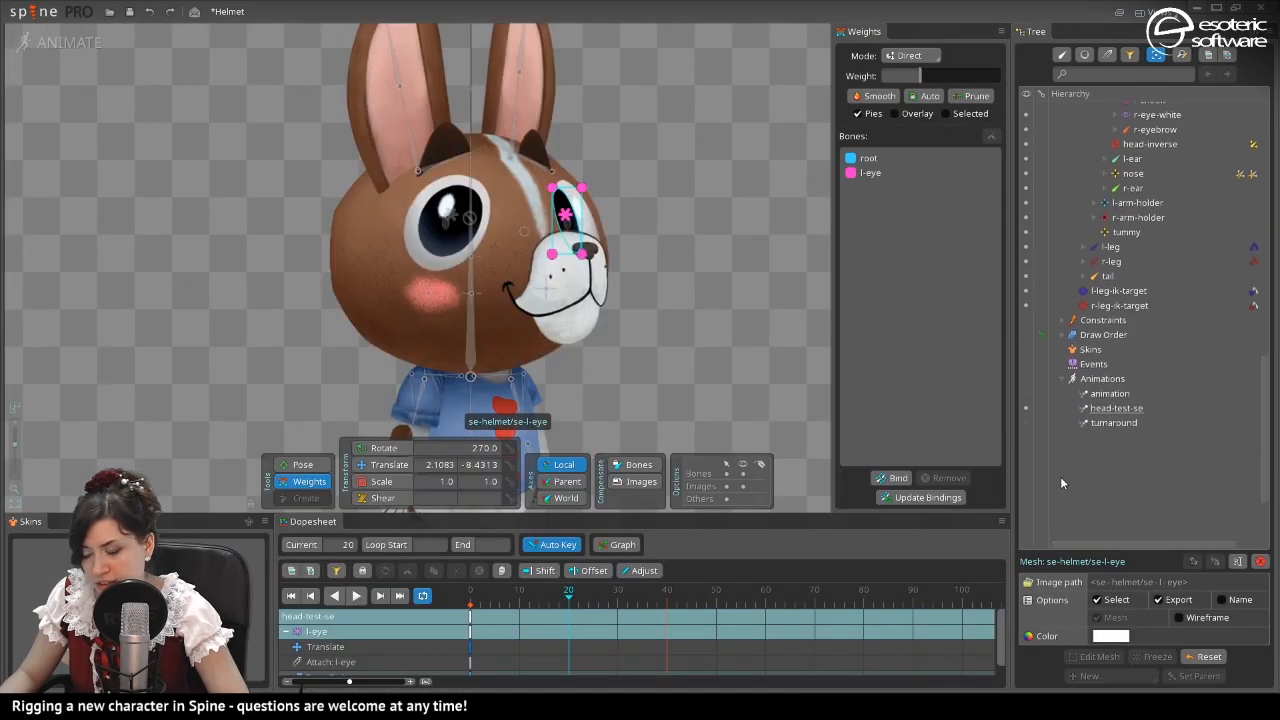
left_click(1027, 342)
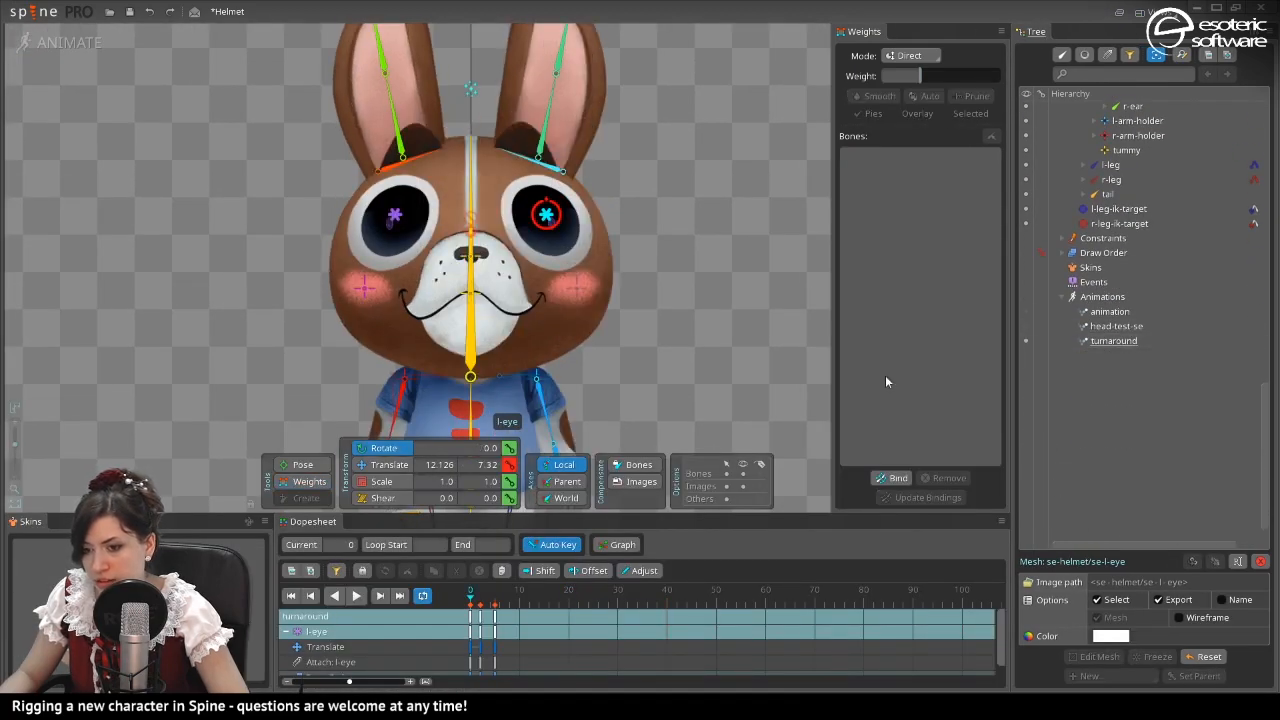
left_click(495, 606)
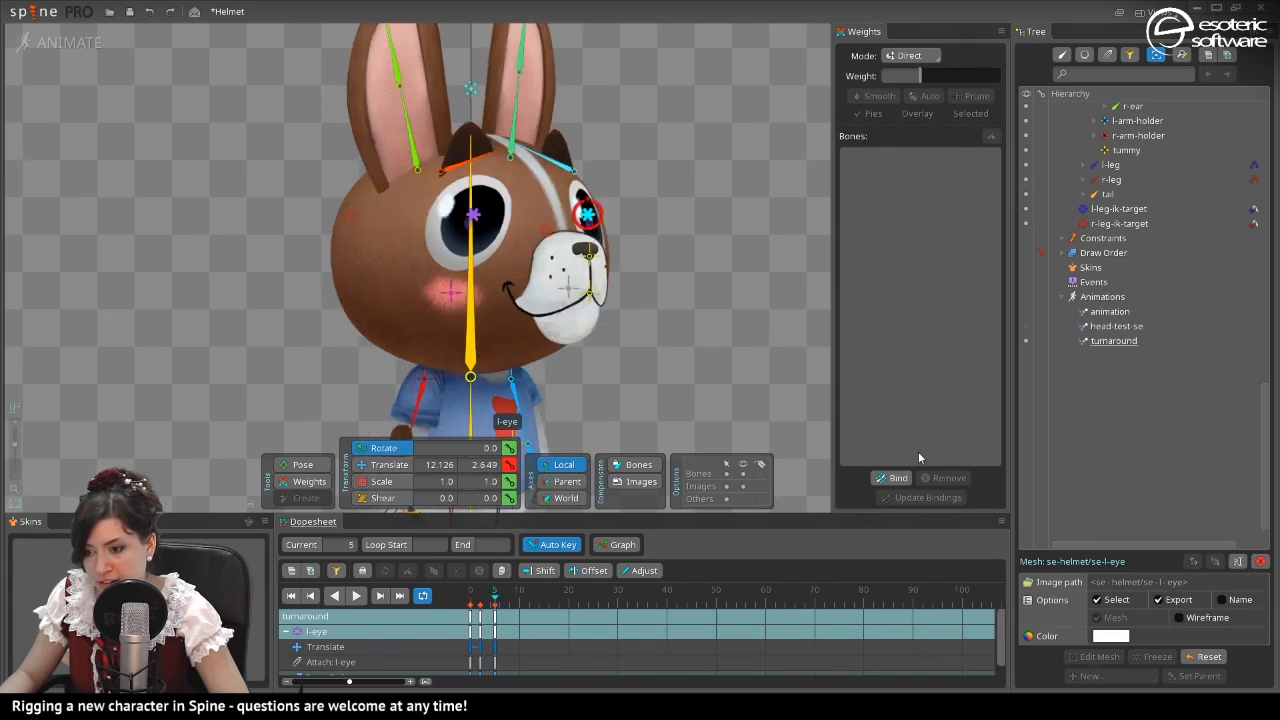
left_click(897, 477)
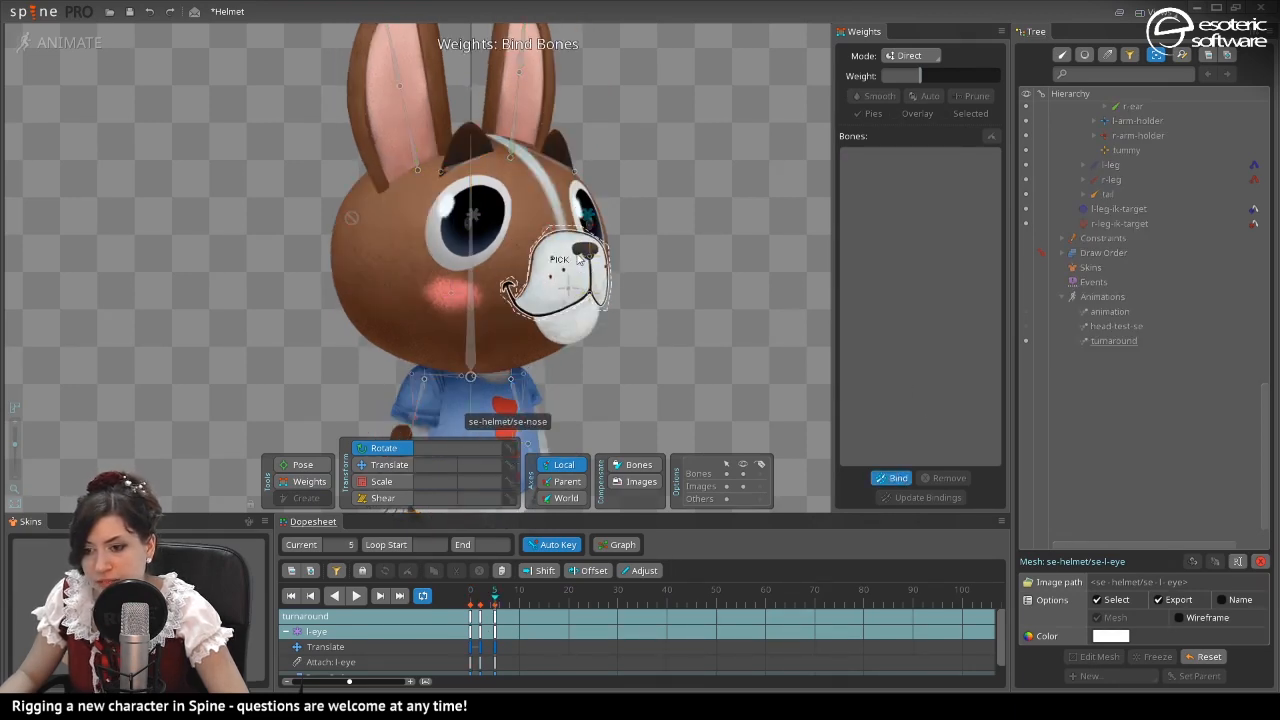
left_click(587, 213)
left_click(352, 217)
left_click(882, 480)
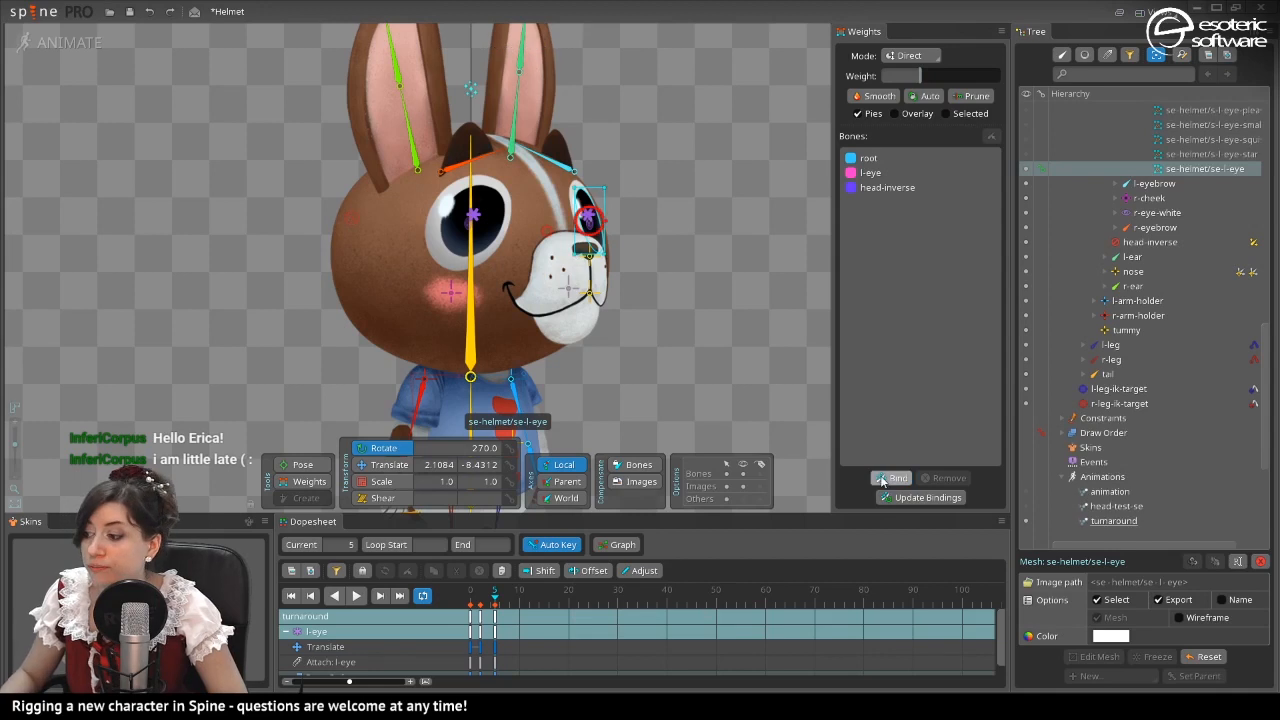
Set the head-inverse weight of the se-helmet/se-l-eye vertices to 9 and play head-test-se to check the motion.
left_click(356, 595)
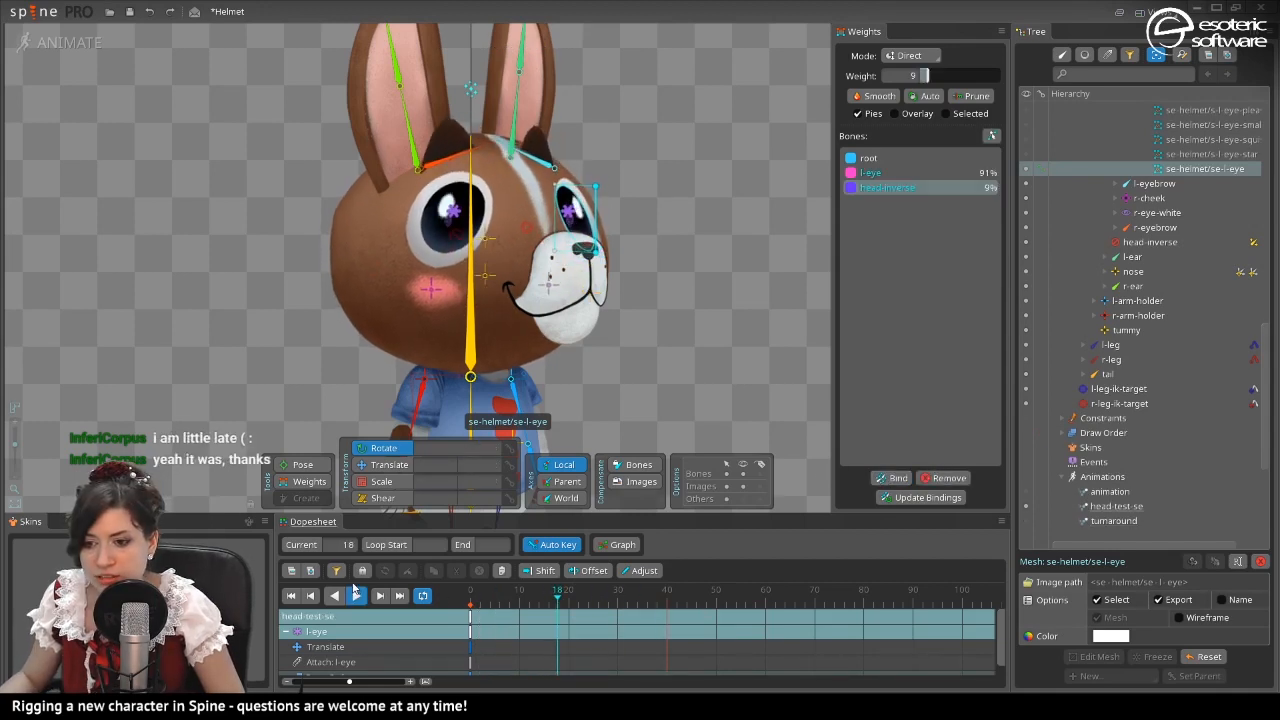
Stop head-test-se playback, try moving the l-eye bone at frames 1 and 15 to test the pupil, and undo the moves.
key("space")
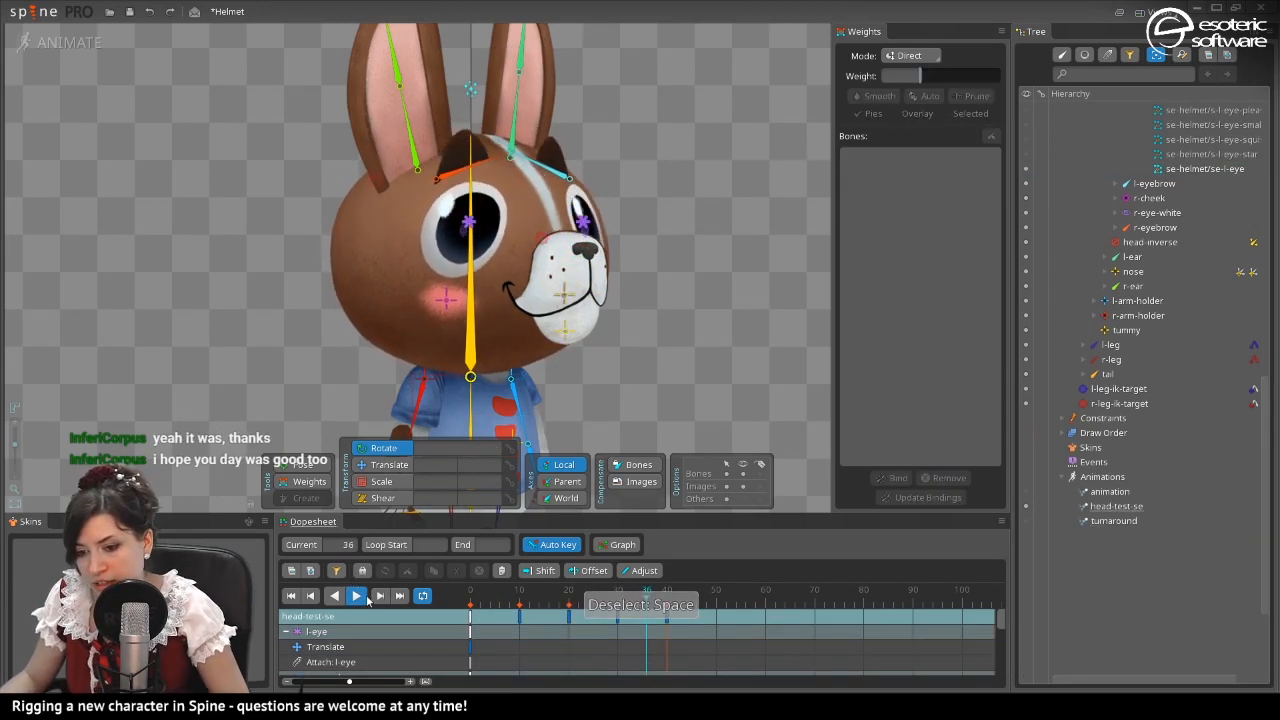
left_click(362, 598)
left_click(586, 214)
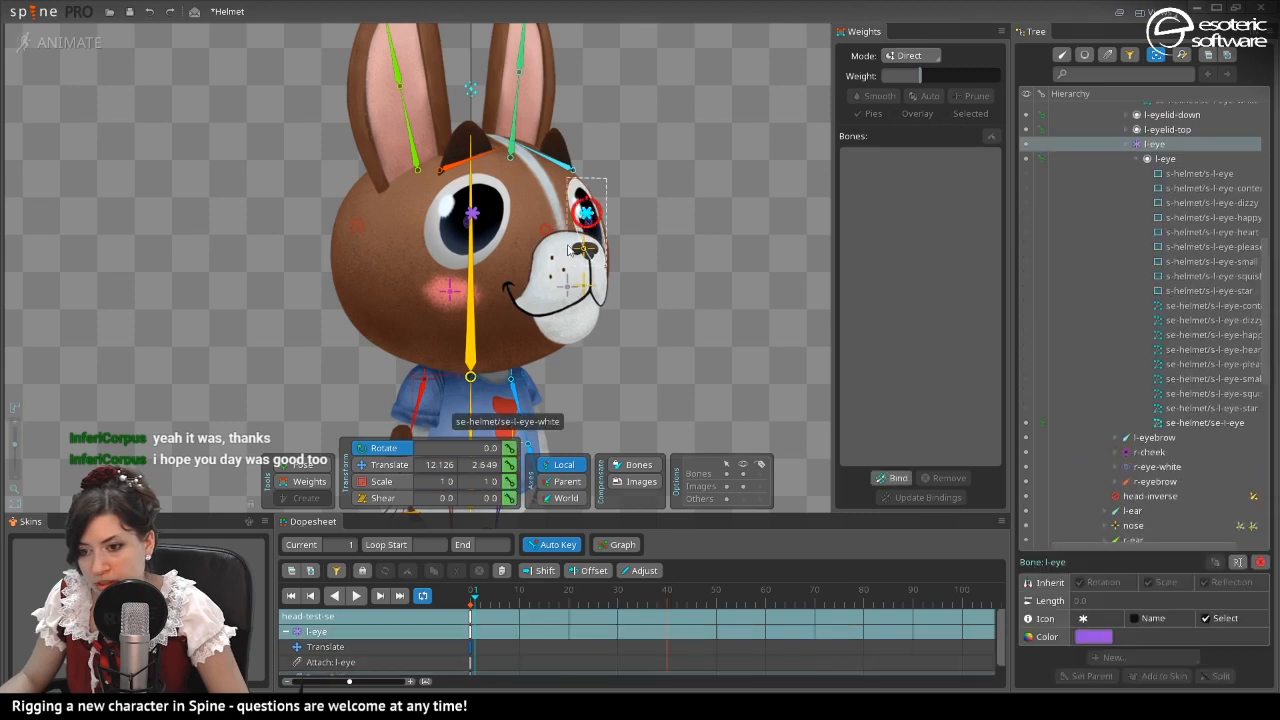
left_click(389, 474)
left_click_drag(586, 214, 566, 236)
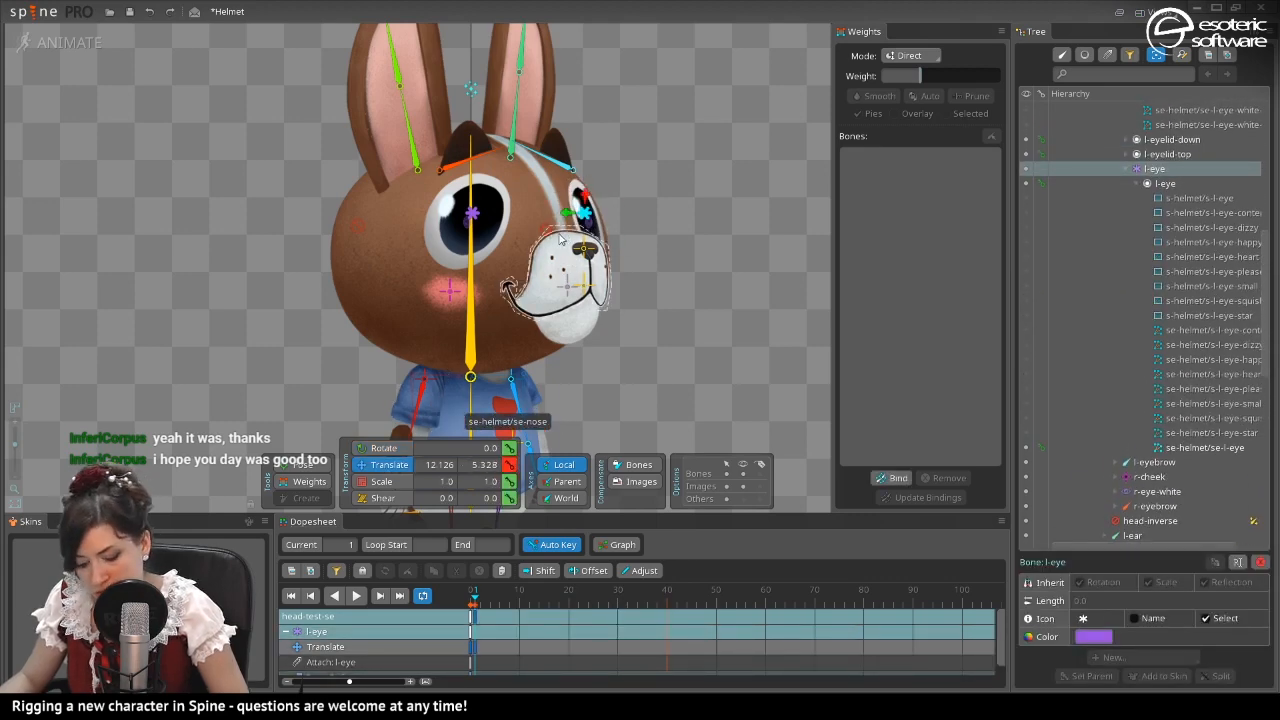
key("ctrl+z")
key("ctrl+z")
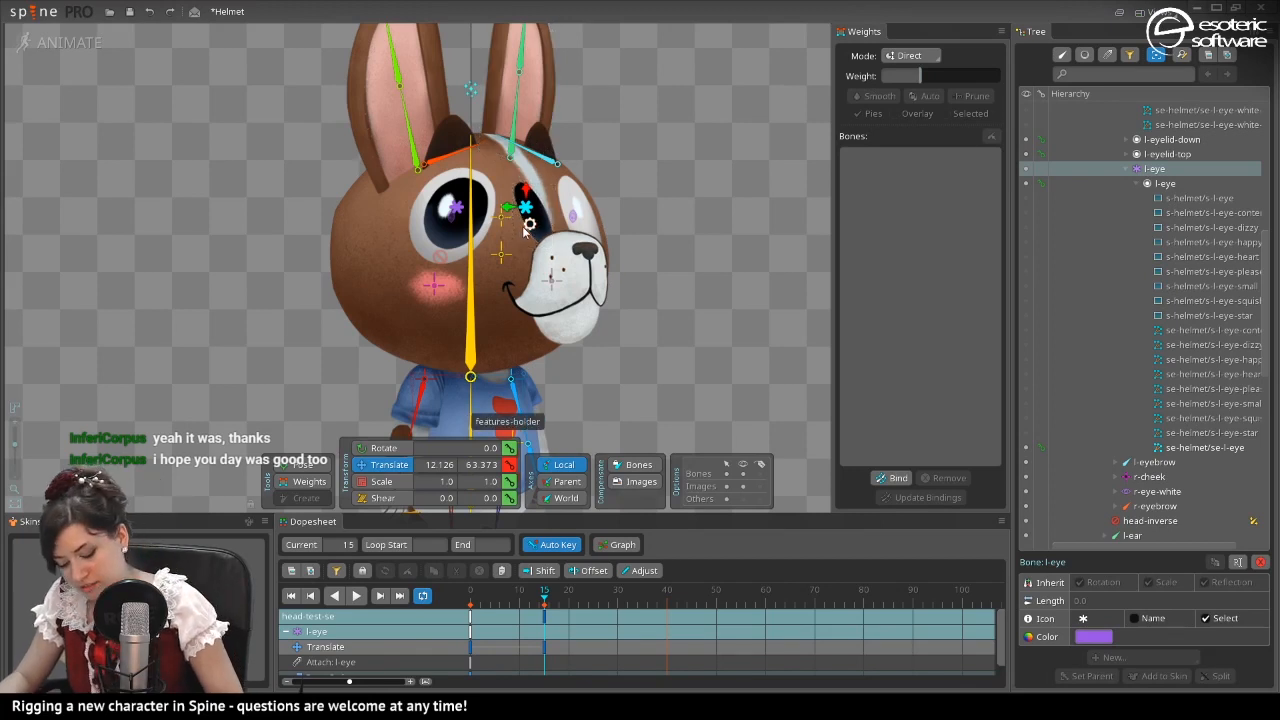
key("ctrl+z")
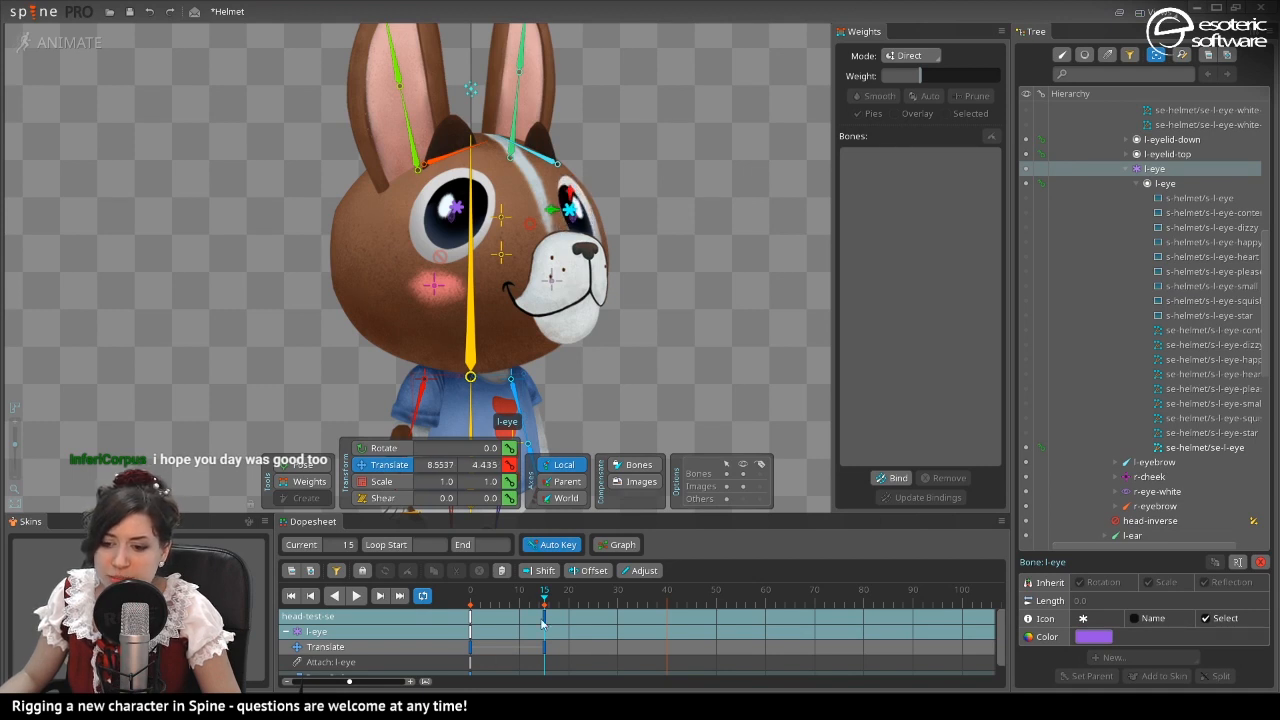
Try translating the l-eye bone at frames 0 and 22 of head-test-se, undo each move, and return to frame 1.
left_click_drag(543, 621, 423, 597)
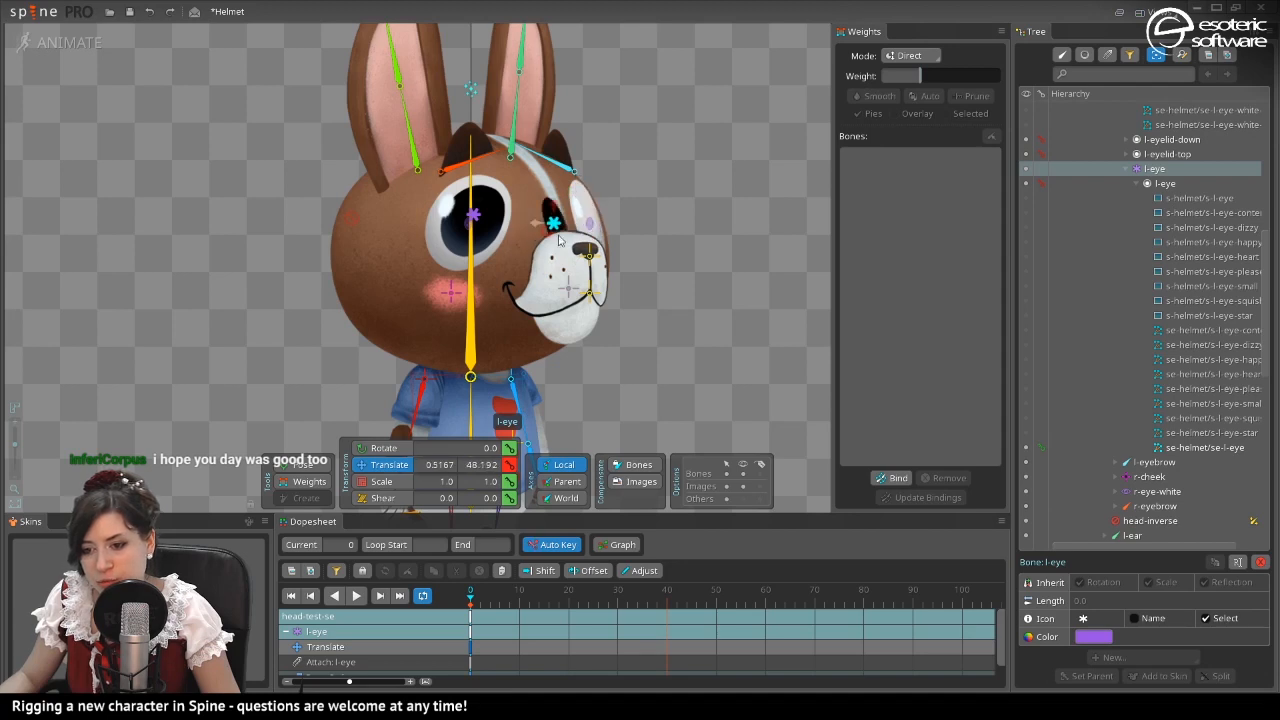
left_click_drag(560, 240, 628, 224)
key("ctrl+z")
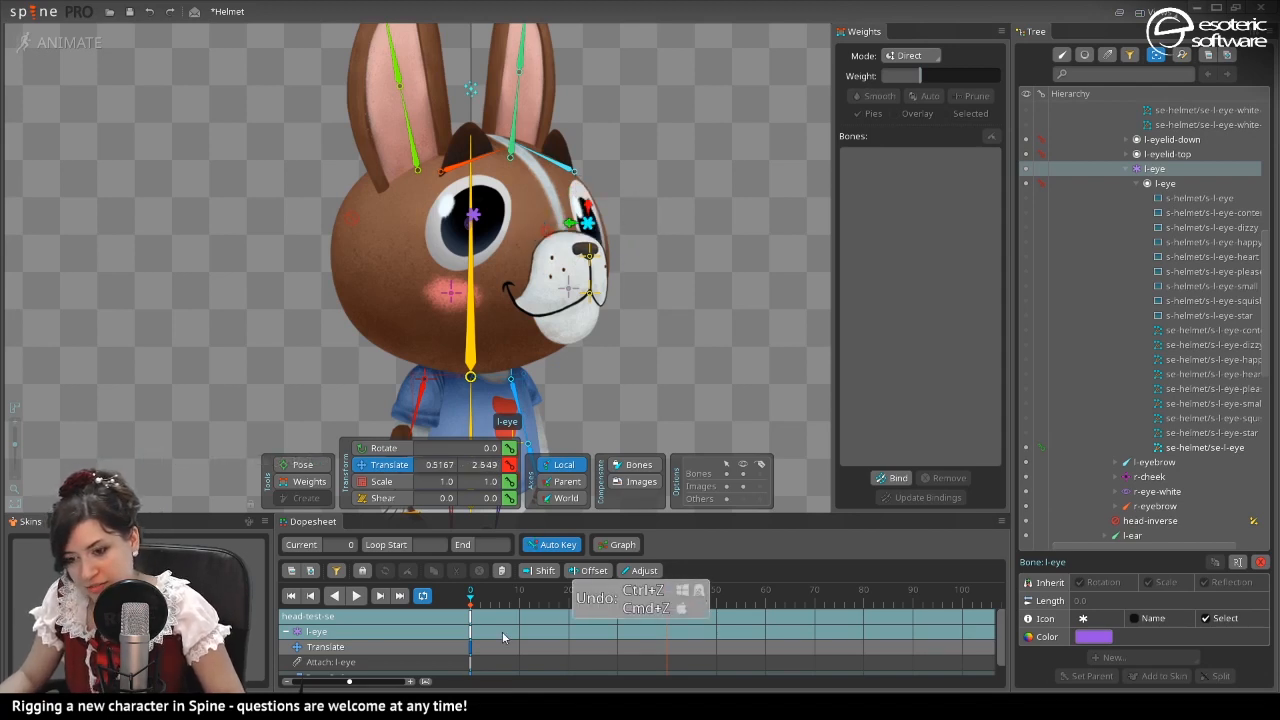
left_click_drag(507, 600, 577, 597)
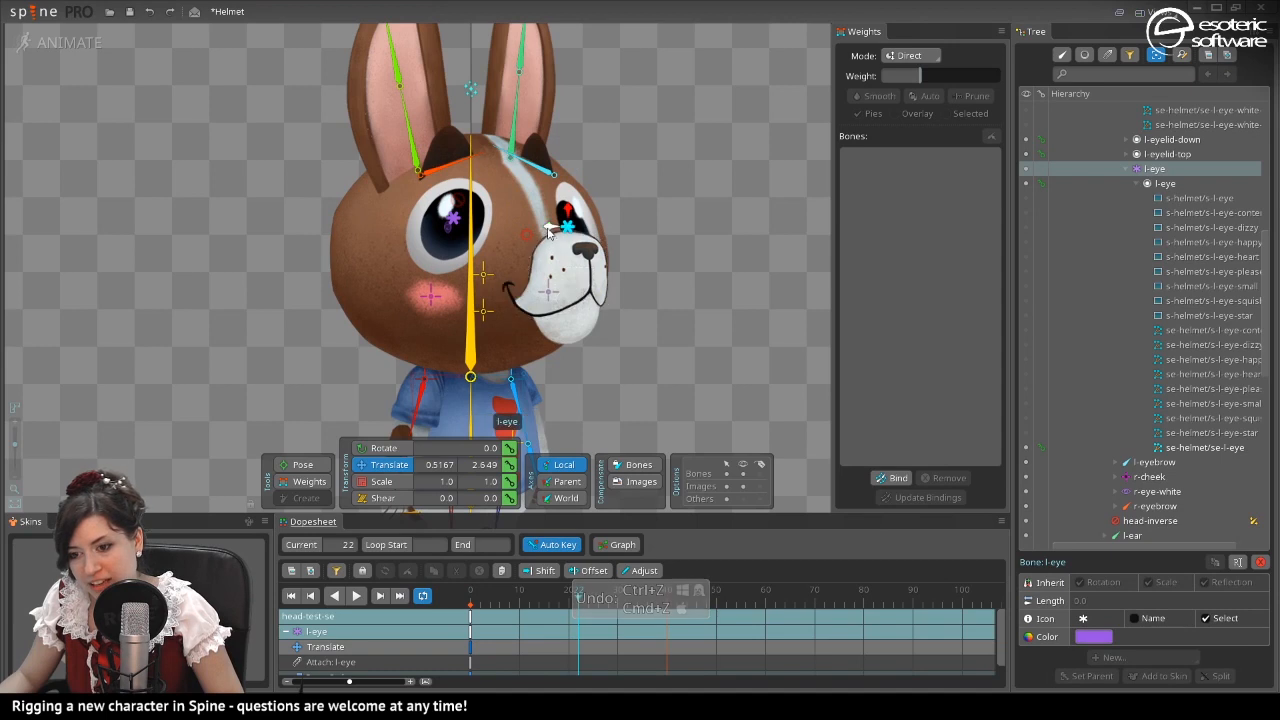
left_click_drag(550, 232, 570, 210)
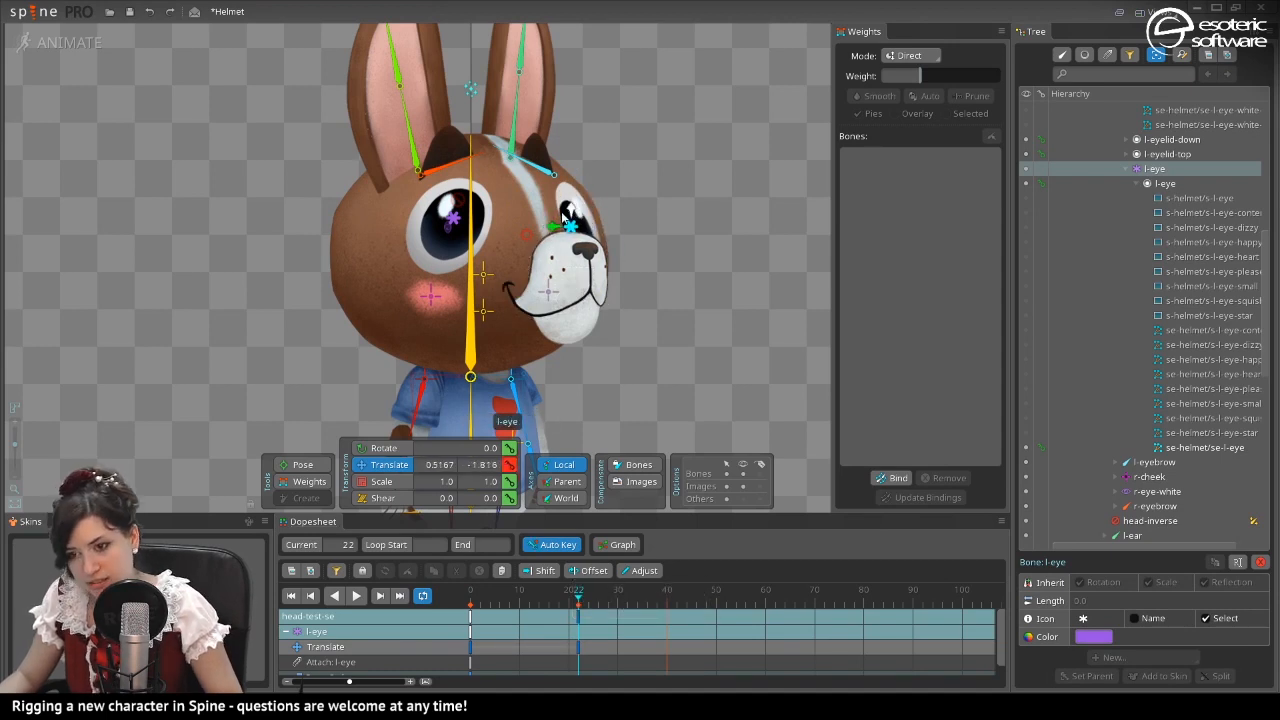
key("ctrl+z")
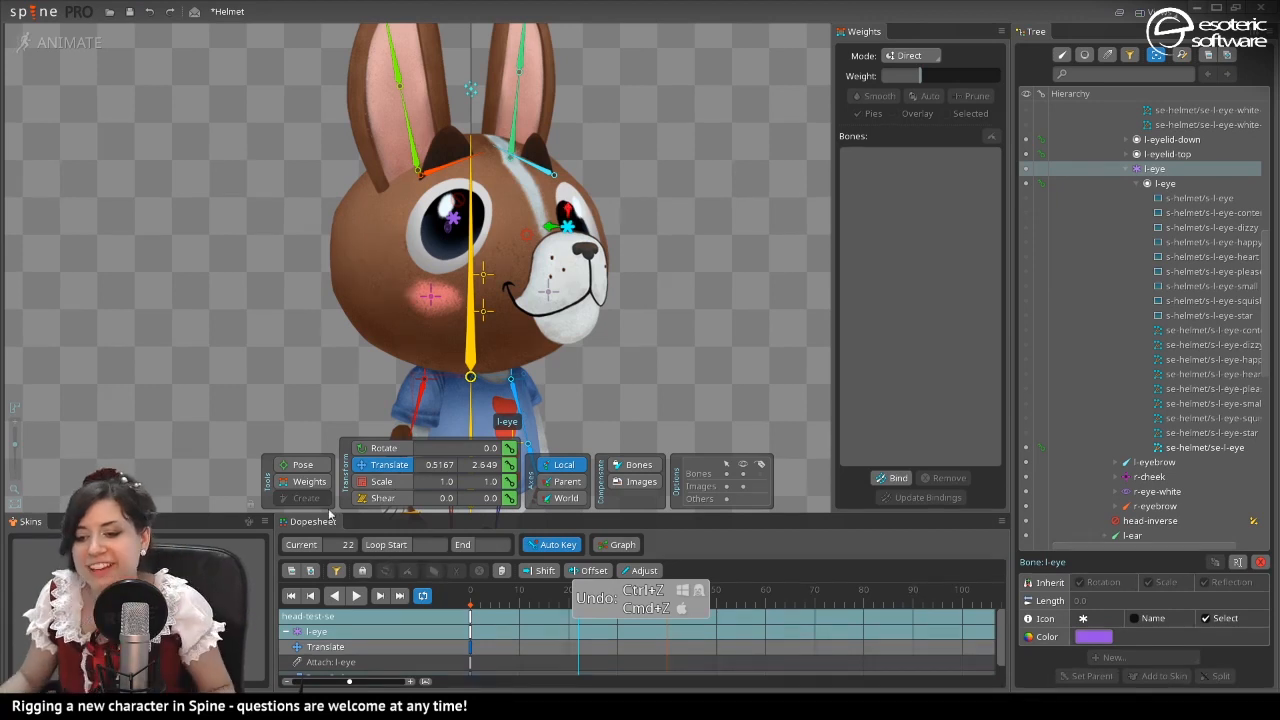
left_click(477, 603)
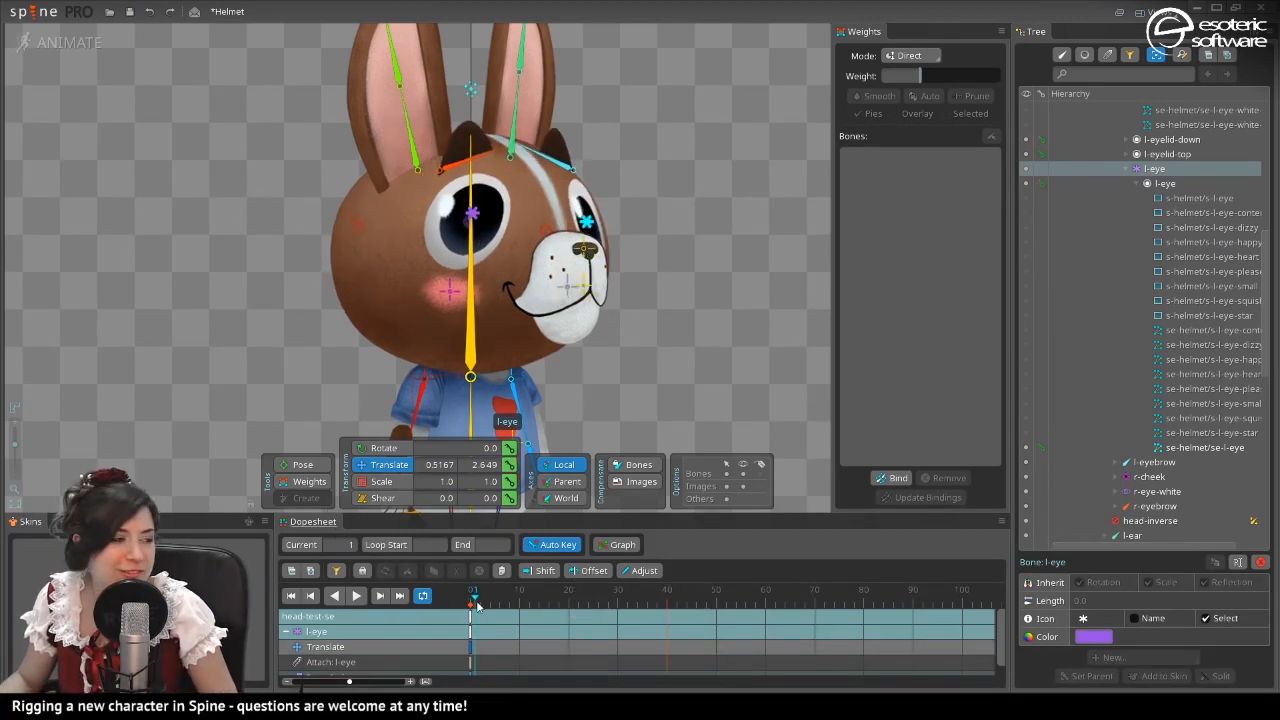
Set the head-inverse weight of the two inner se-helmet/se-l-eye-white vertices to 2 at frame 20 and scrub head-test-se to check it.
key("space")
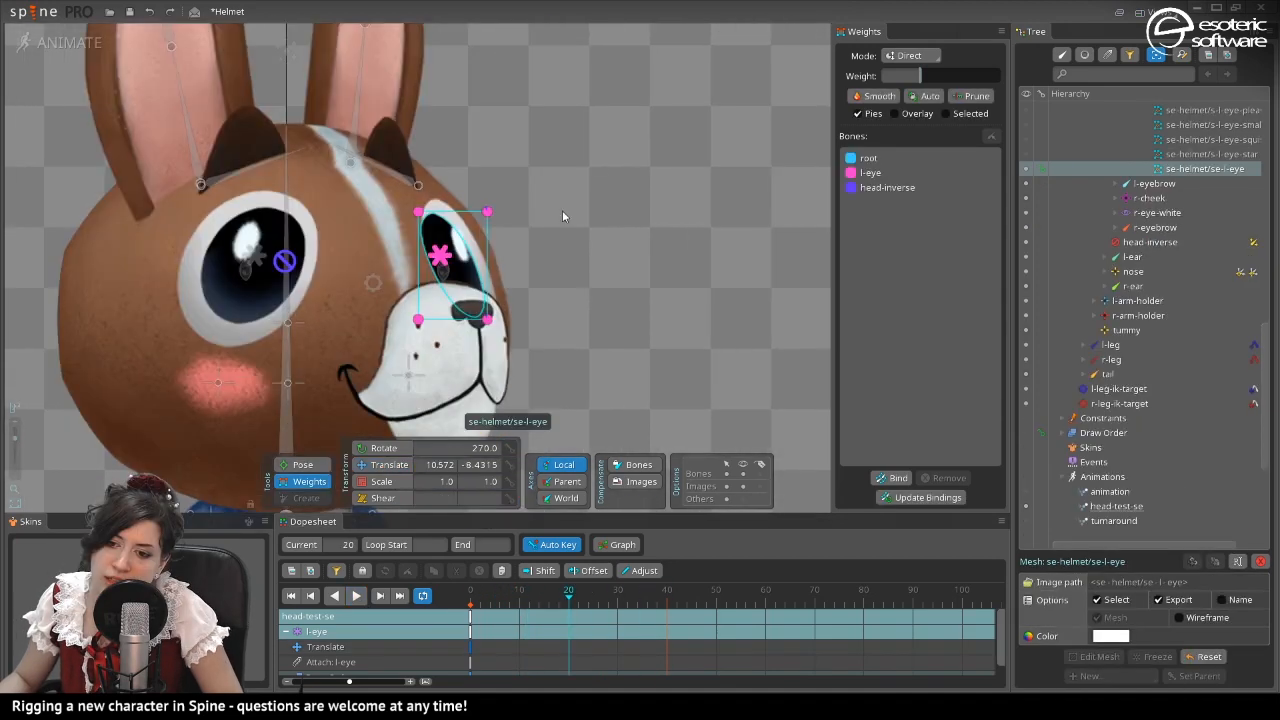
left_click(428, 345)
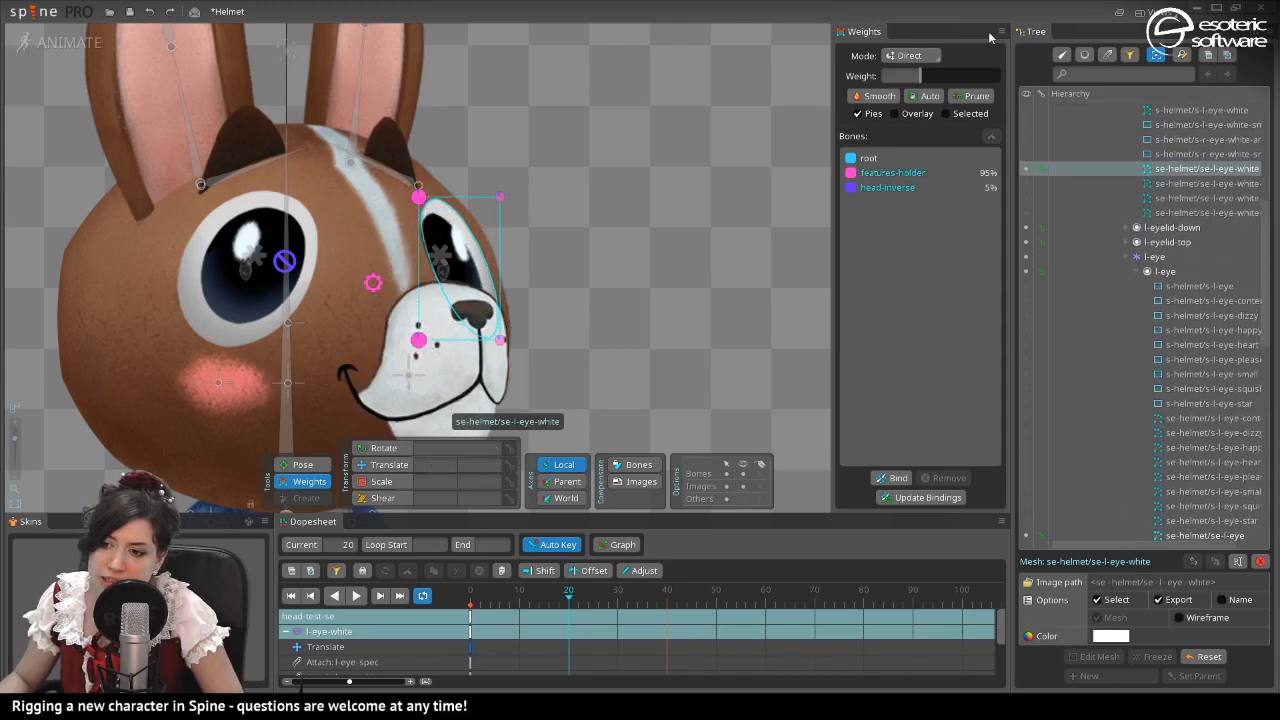
left_click(888, 188)
left_click_drag(924, 76, 921, 76)
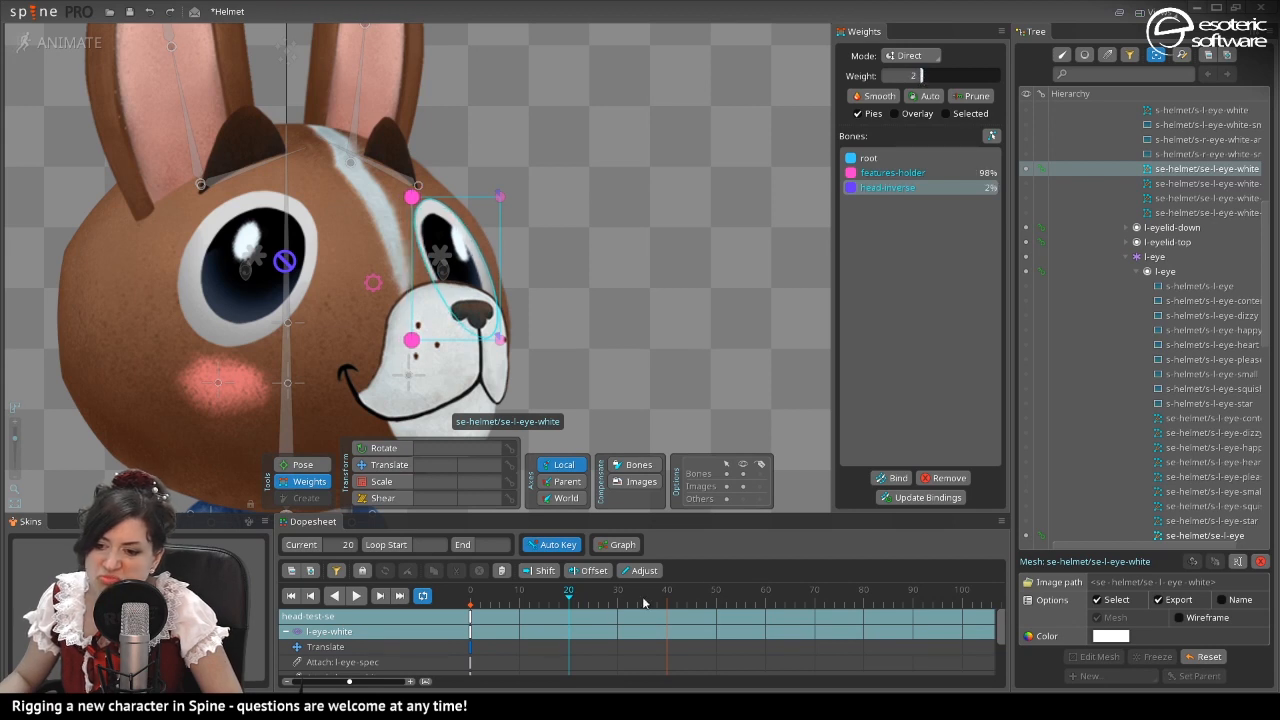
left_click_drag(563, 598, 425, 614)
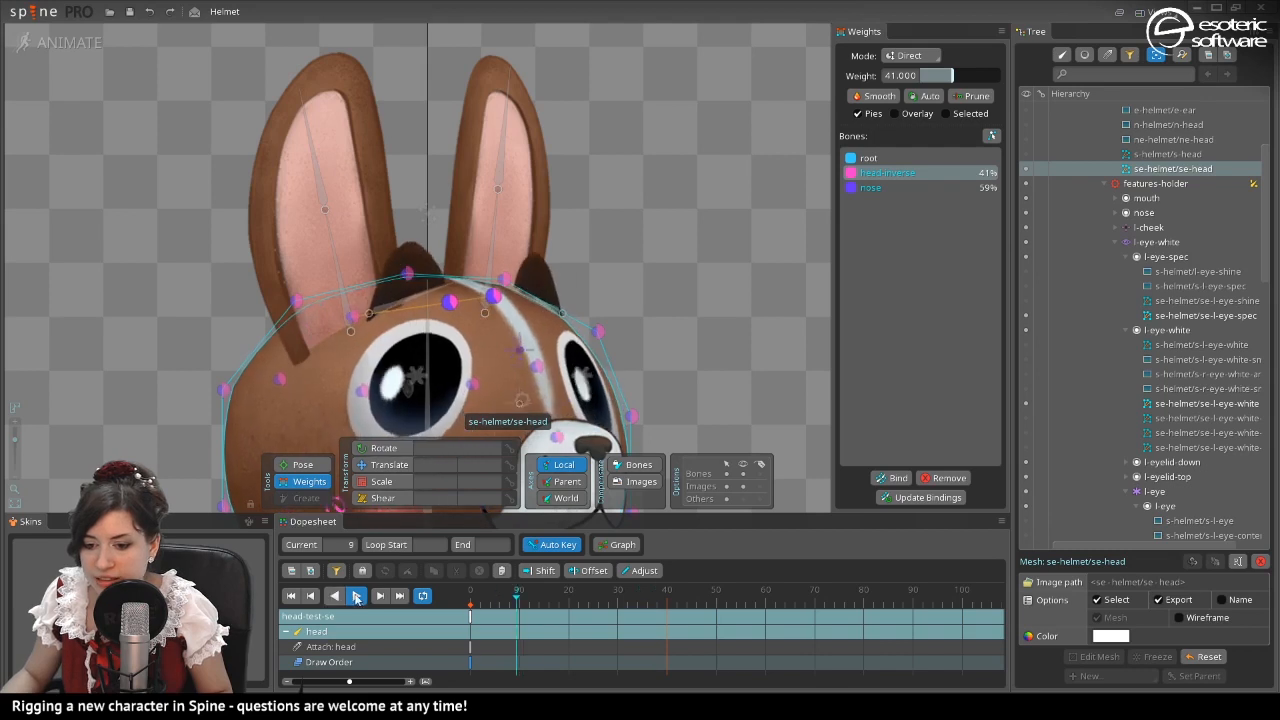
At frame 20 of head-test-se, set the head-inverse weight of the two selected upper se-helmet/se-head vertices to 43.
left_click(565, 591)
left_click(570, 592)
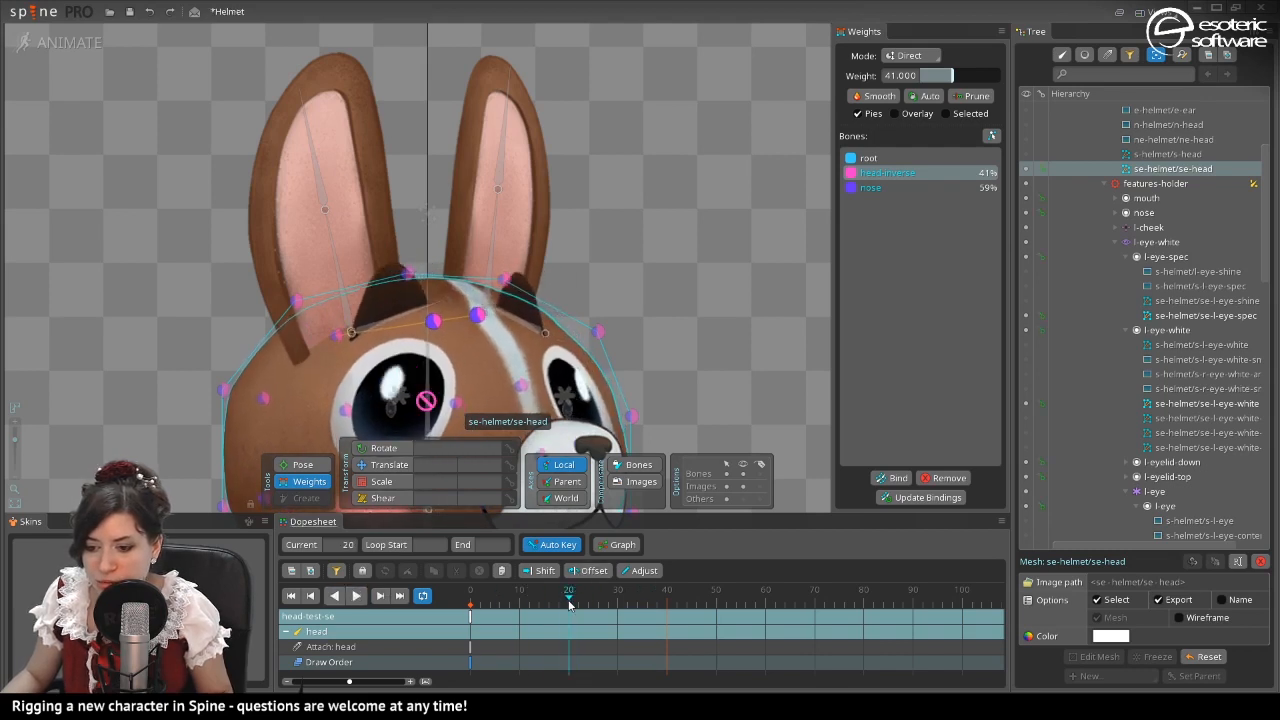
left_click_drag(952, 76, 955, 78)
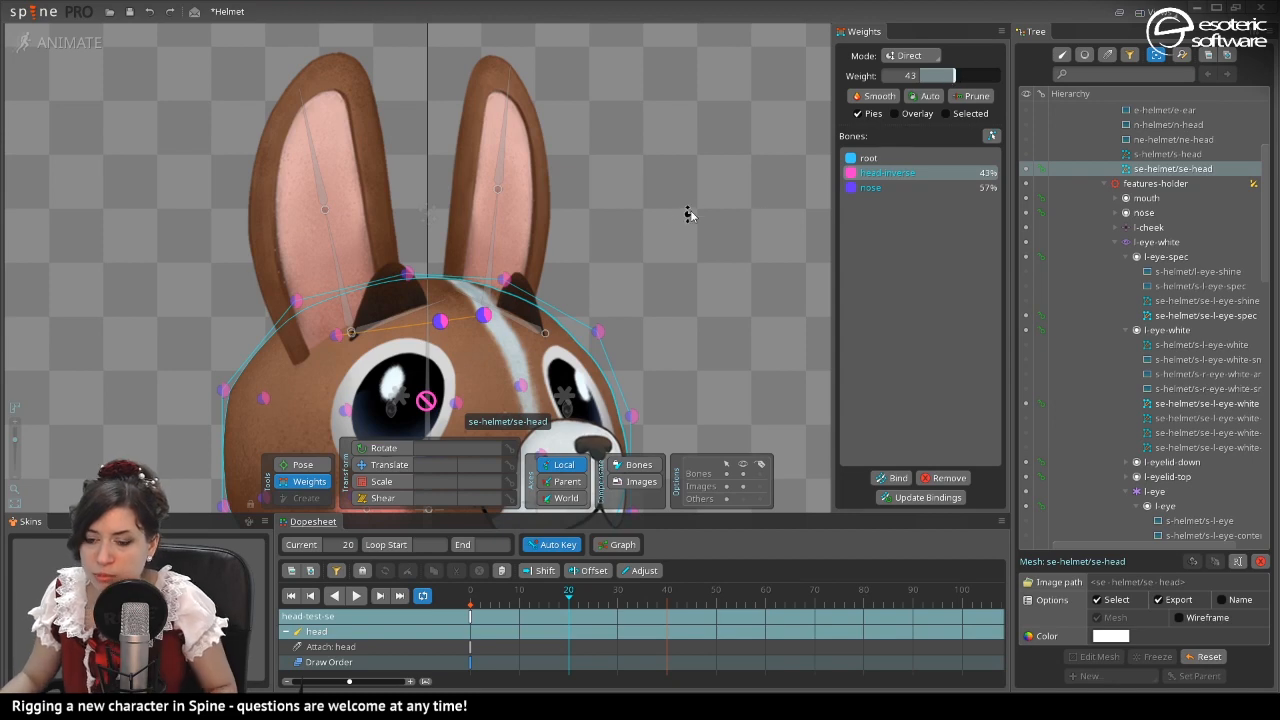
key("space")
key("space")
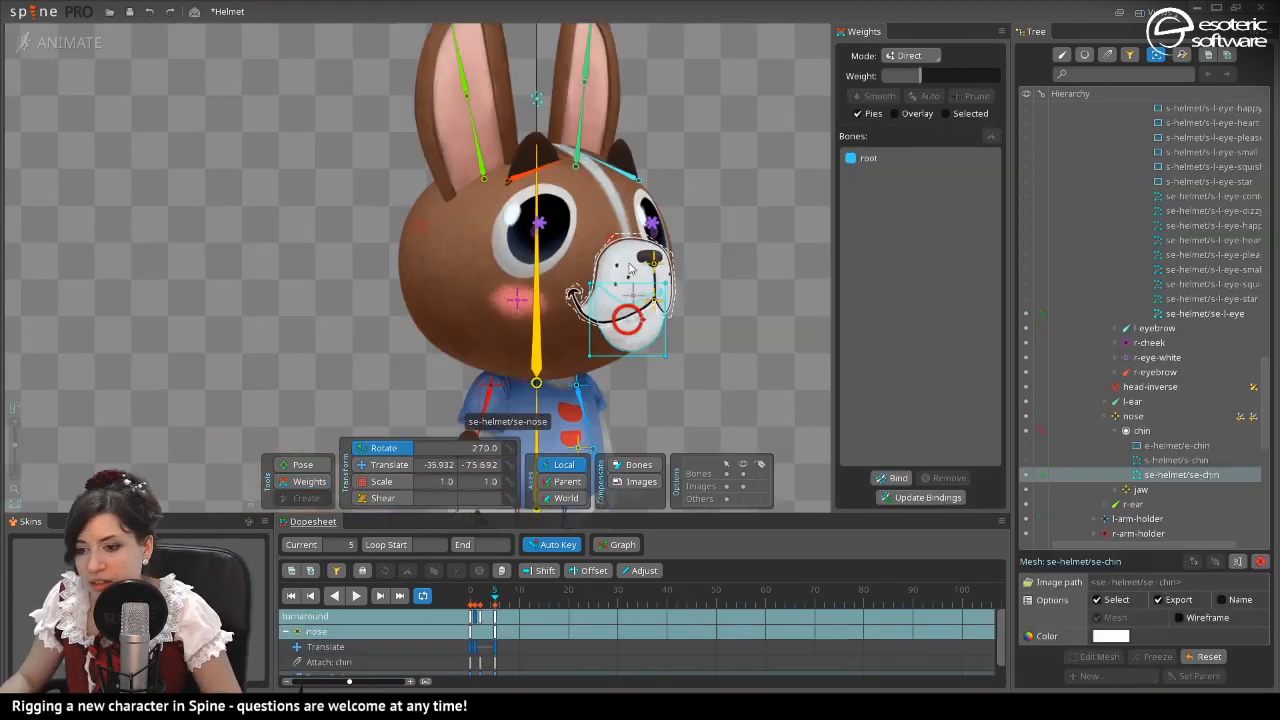
Bind the se-helmet/se-nose mesh to the nose and head-inverse bones at frame 5 of turnaround, undoing the accidental jaw pick.
left_click(656, 316)
left_click(905, 478)
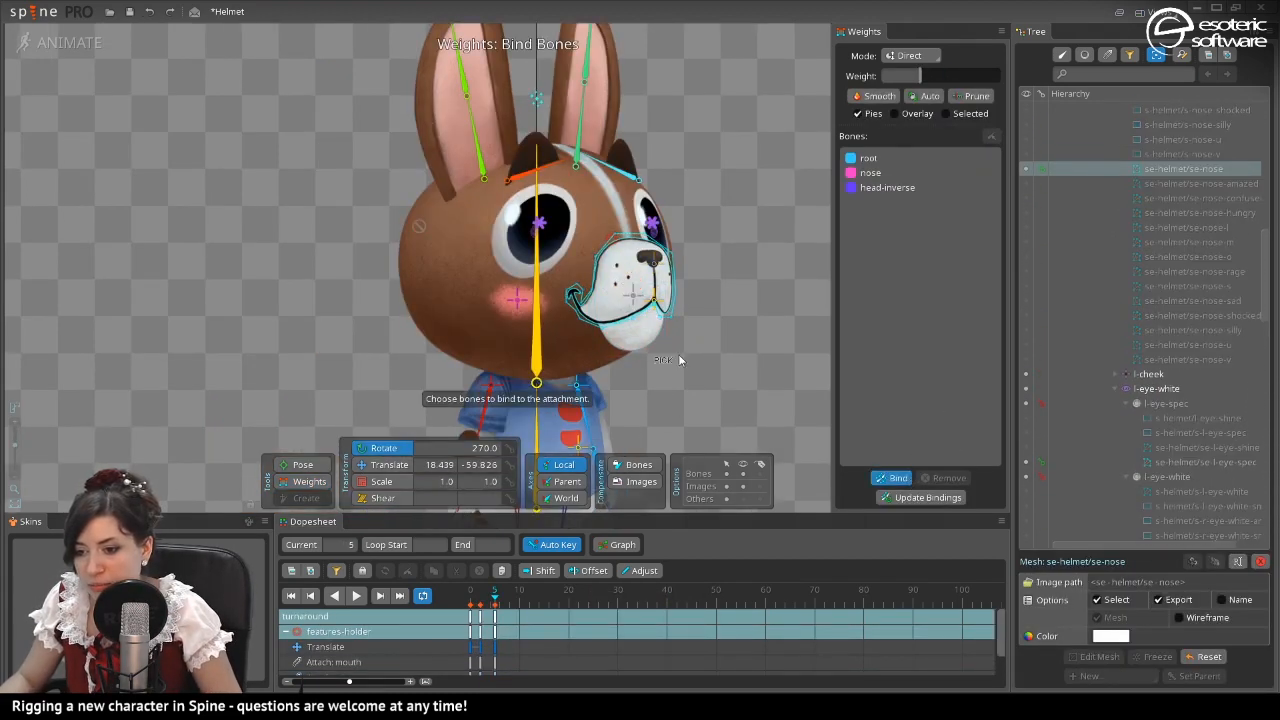
left_click(652, 305)
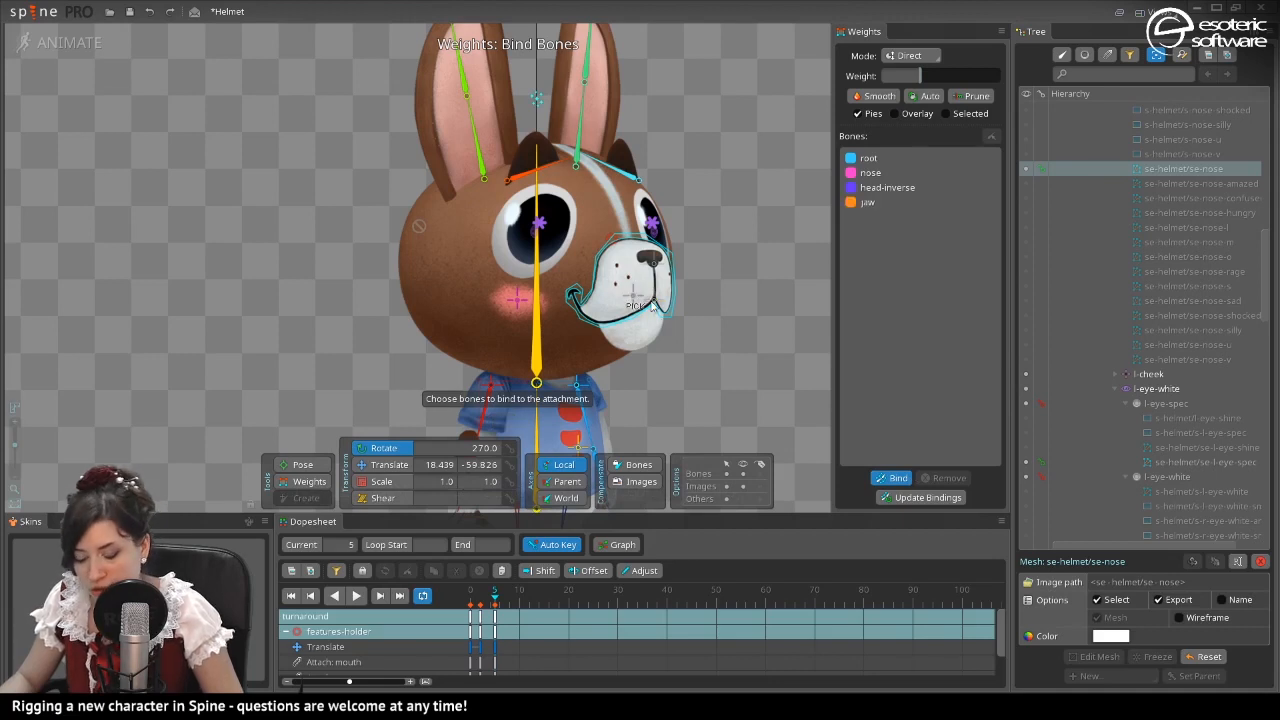
key("ctrl+z")
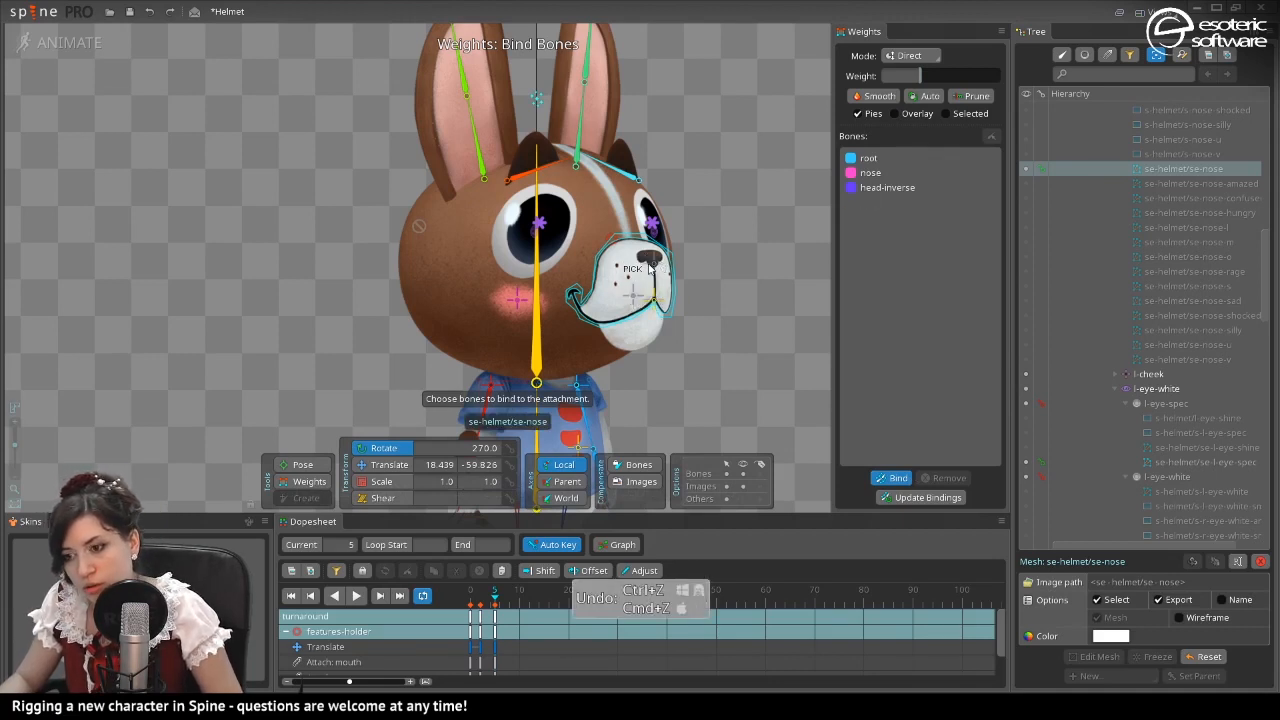
left_click(893, 480)
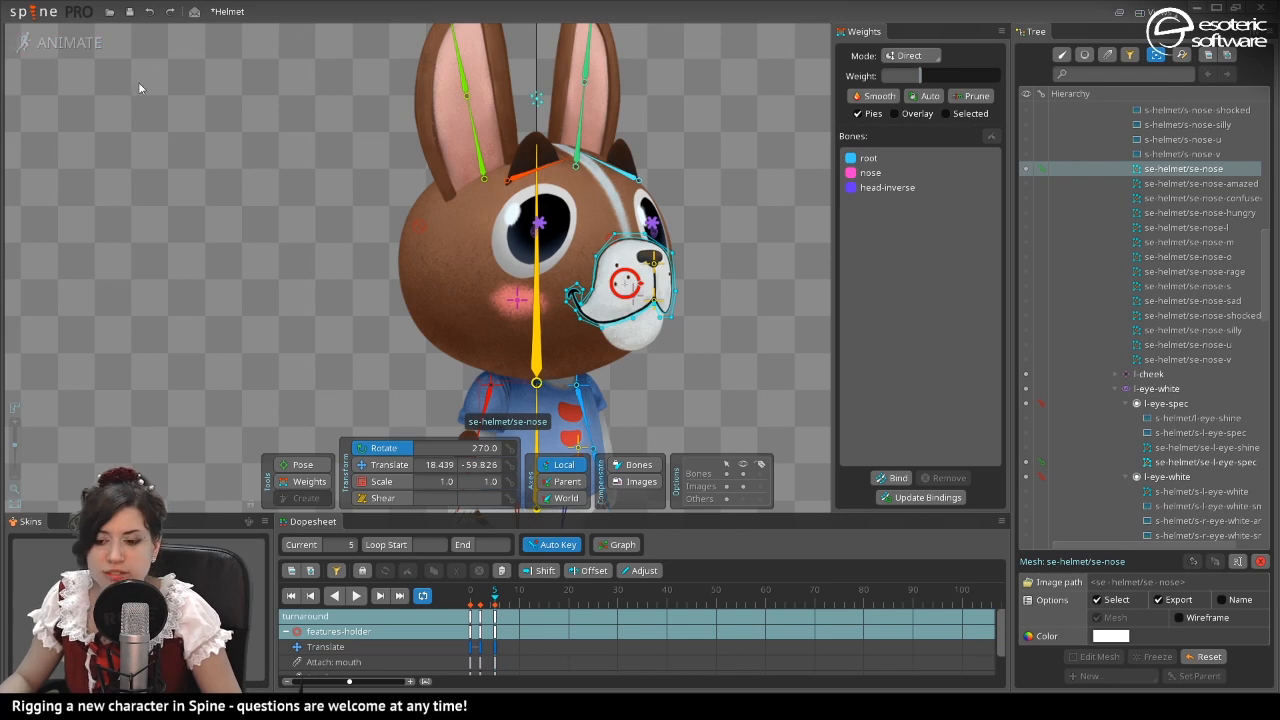
Activate the head-test-se animation and play it with the se-helmet/se-nose mesh ready for weight editing.
scroll(1109, 418, "down", 8)
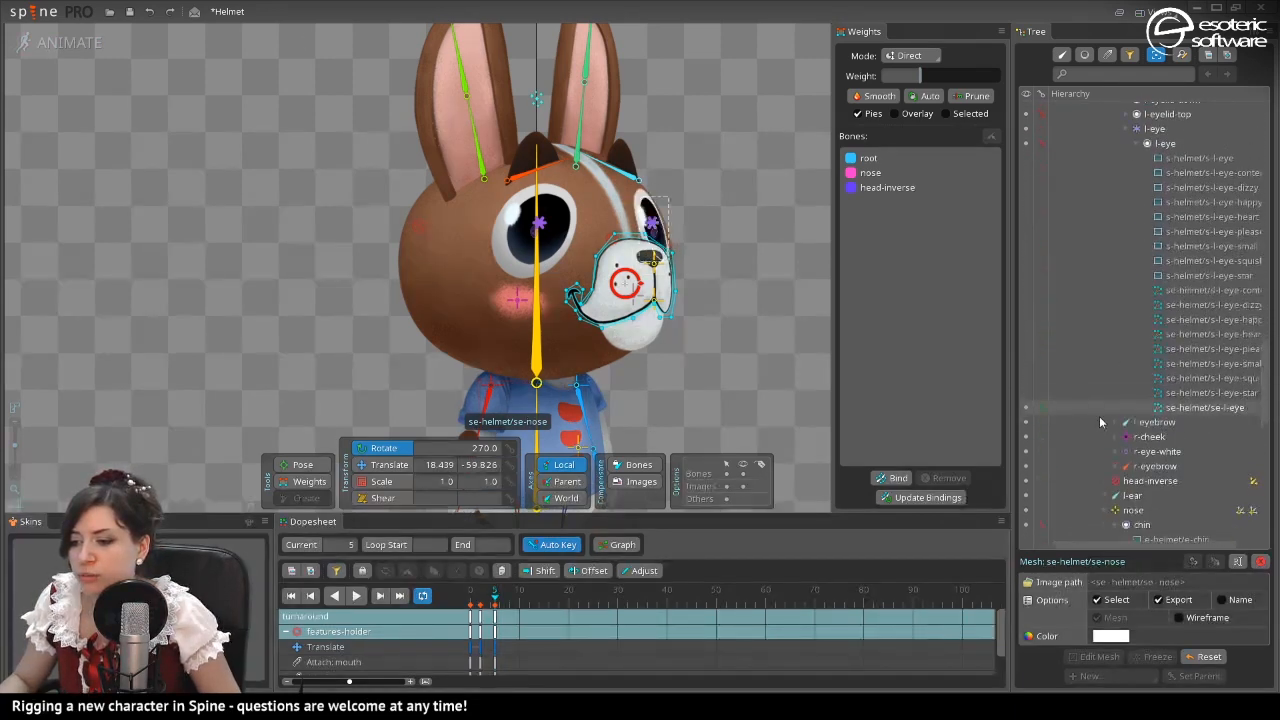
scroll(1050, 436, "down", 10)
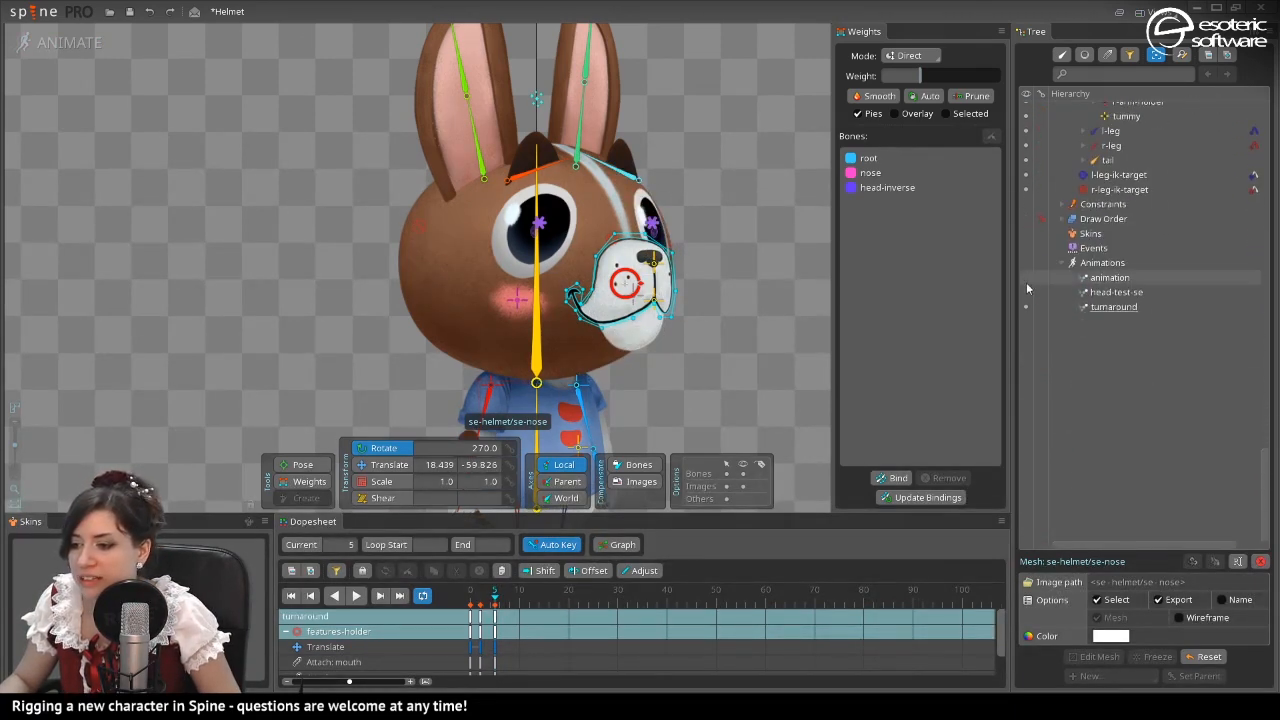
left_click(1026, 292)
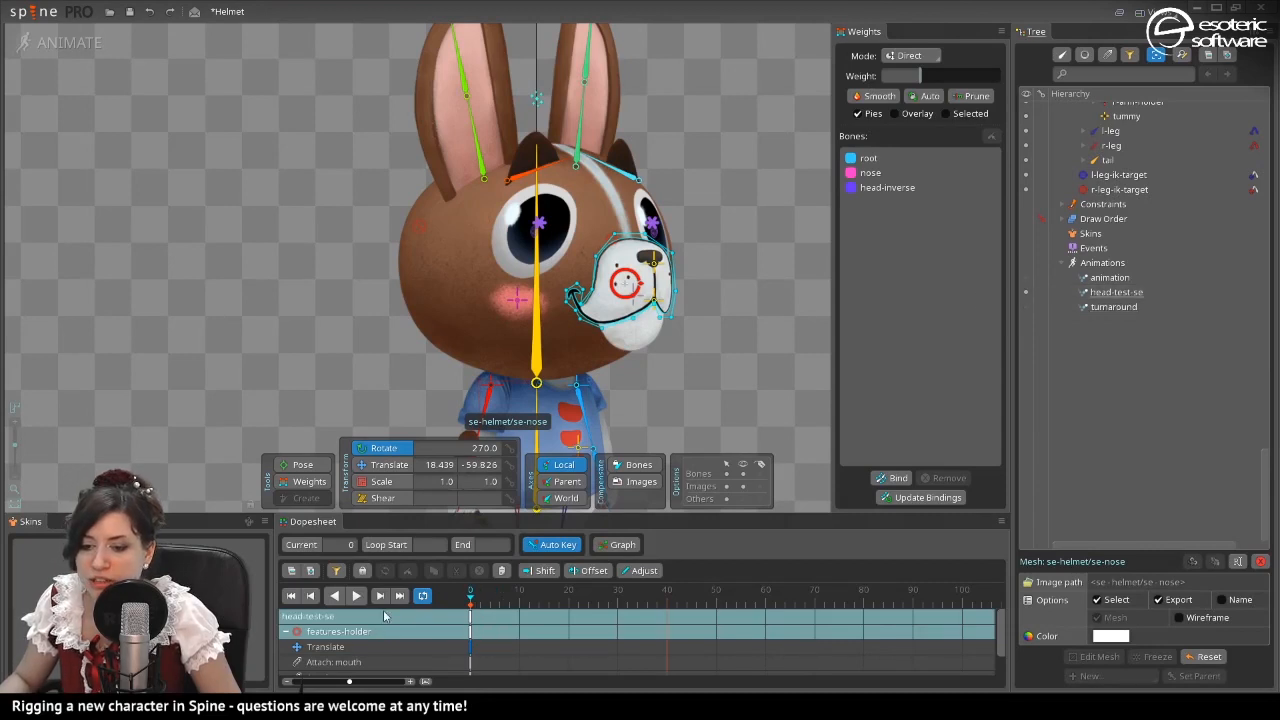
key("d")
left_click(313, 484)
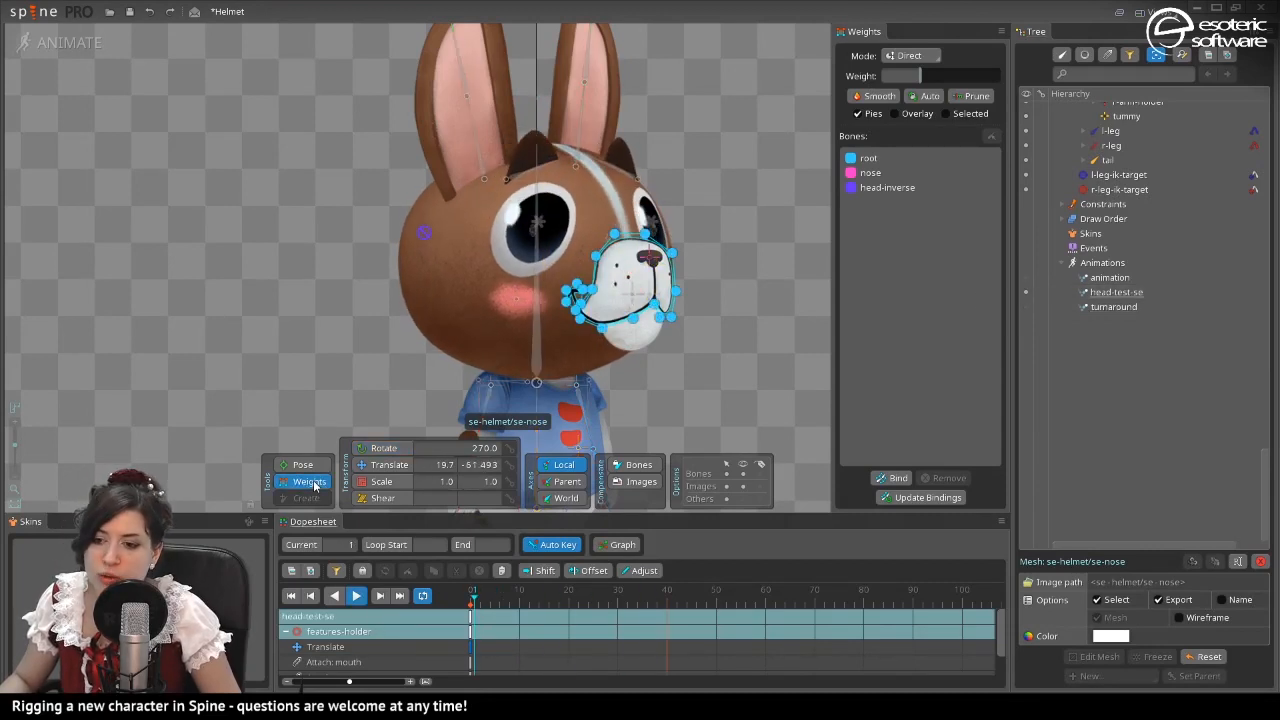
Assign all se-helmet/se-nose vertices fully to the nose bone and give them a head-inverse weight of 41.
key("ctrl+a")
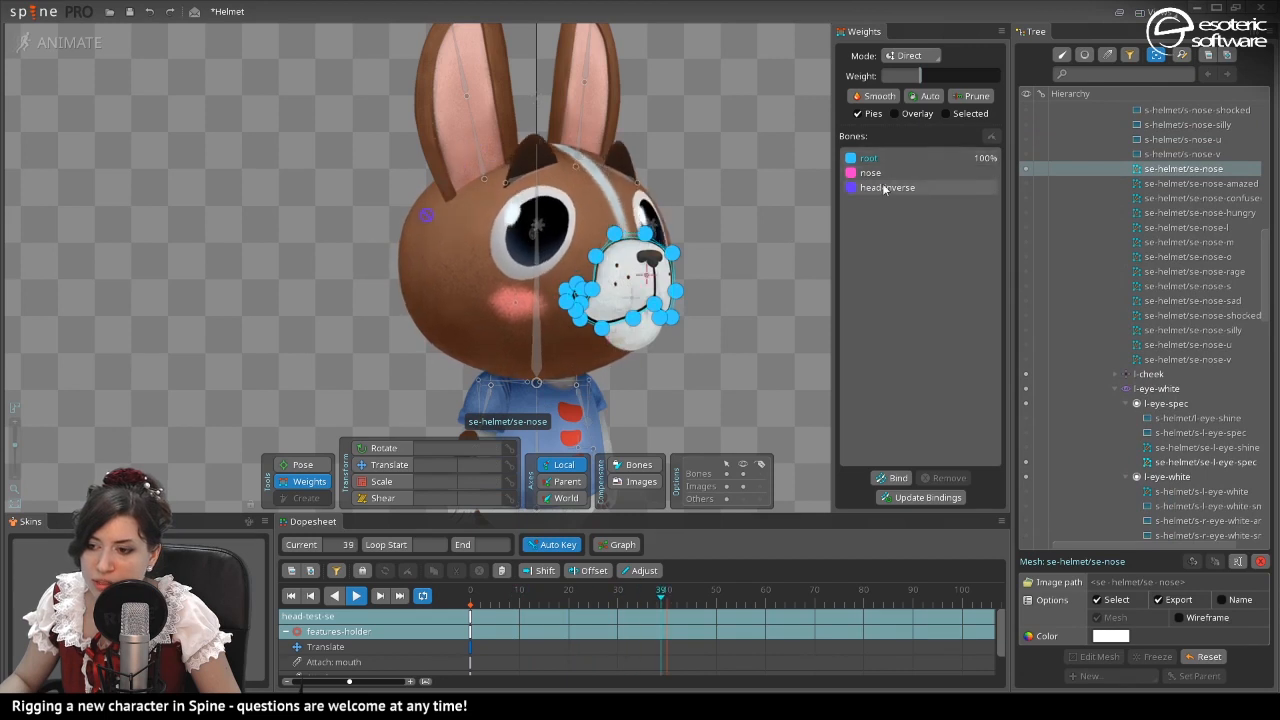
left_click(886, 188)
left_click(870, 172)
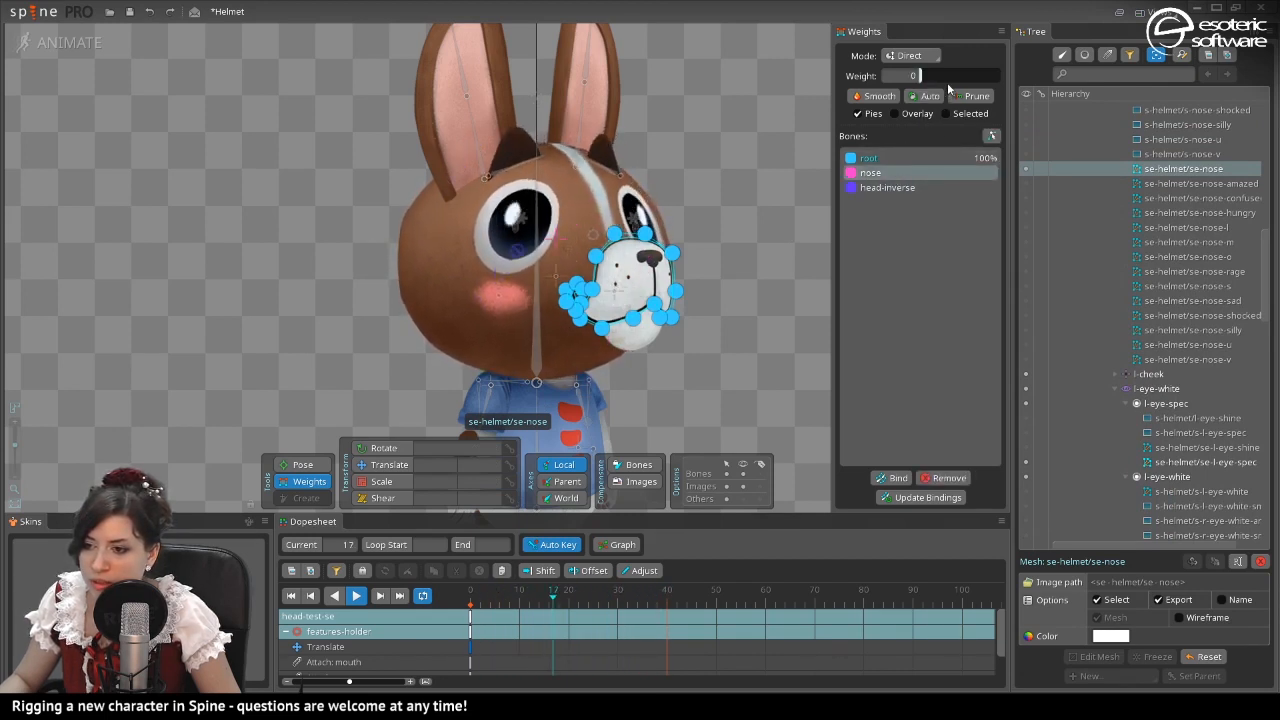
left_click_drag(920, 76, 1000, 86)
left_click(908, 188)
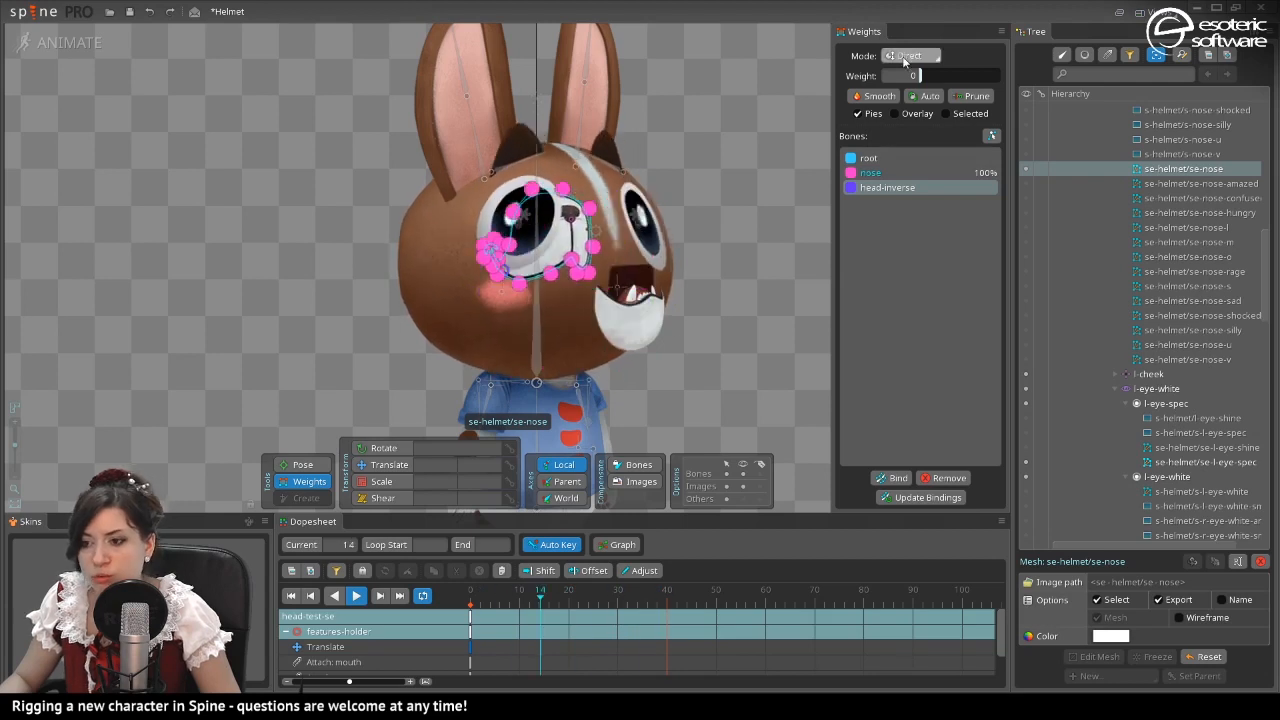
left_click_drag(925, 75, 956, 75)
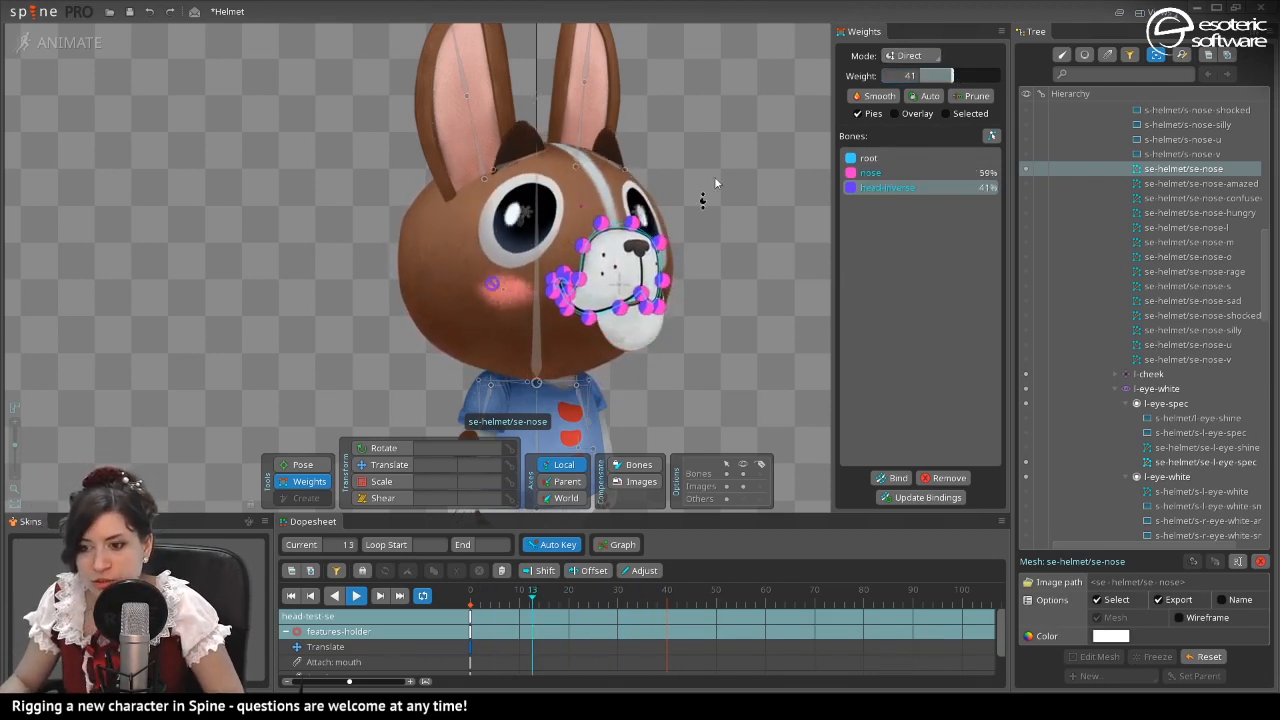
Watch how the weighted se-helmet/se-nose mesh follows the head turn during head-test-se playback.
key("space")
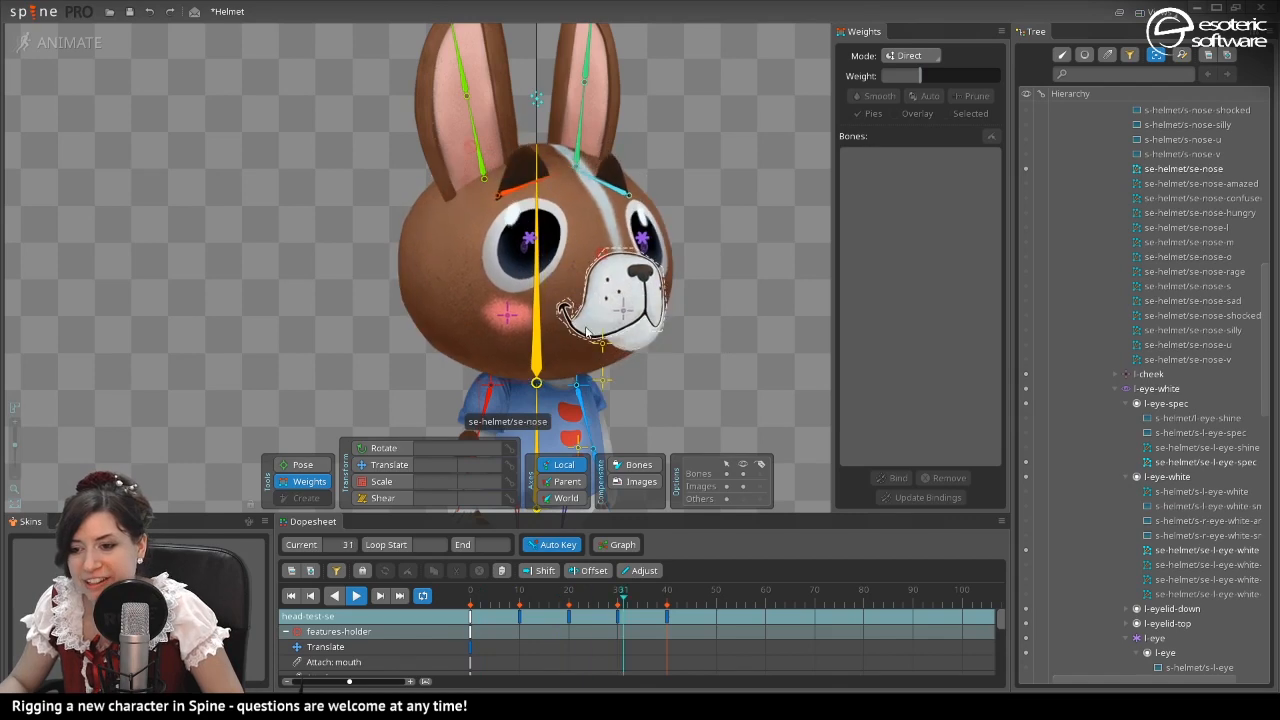
left_click(568, 292)
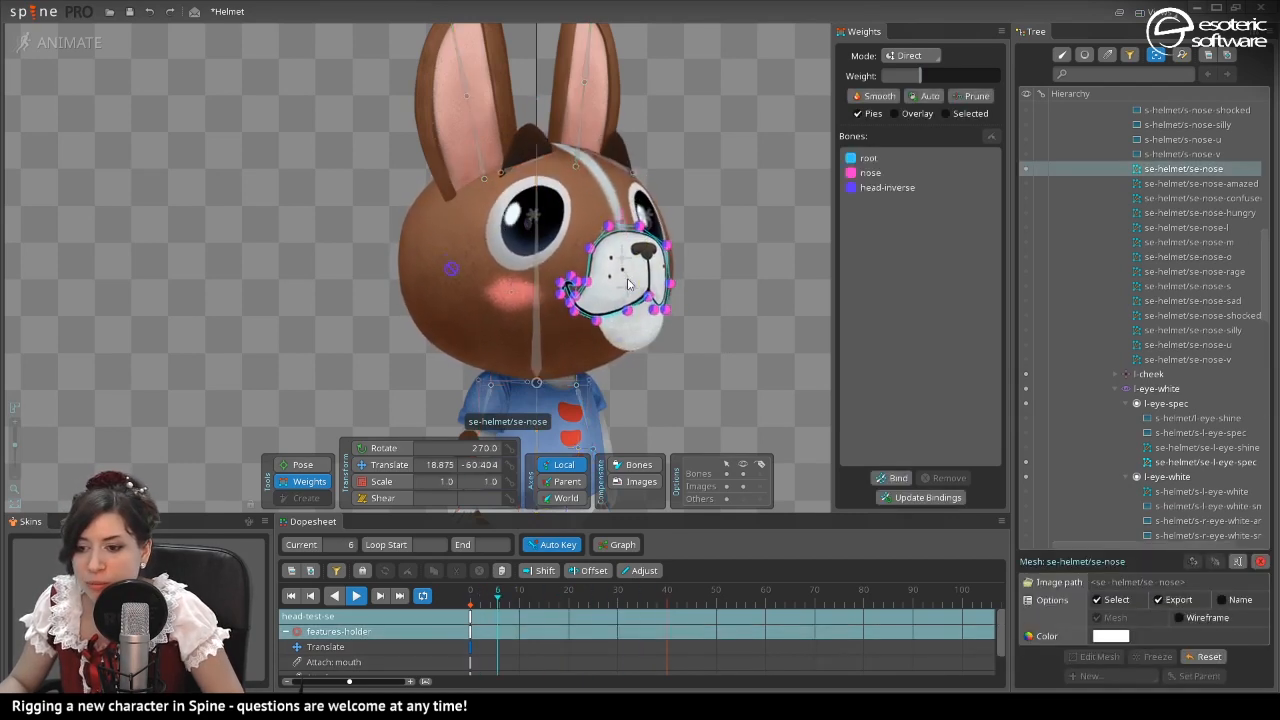
scroll(632, 293, "up", 3)
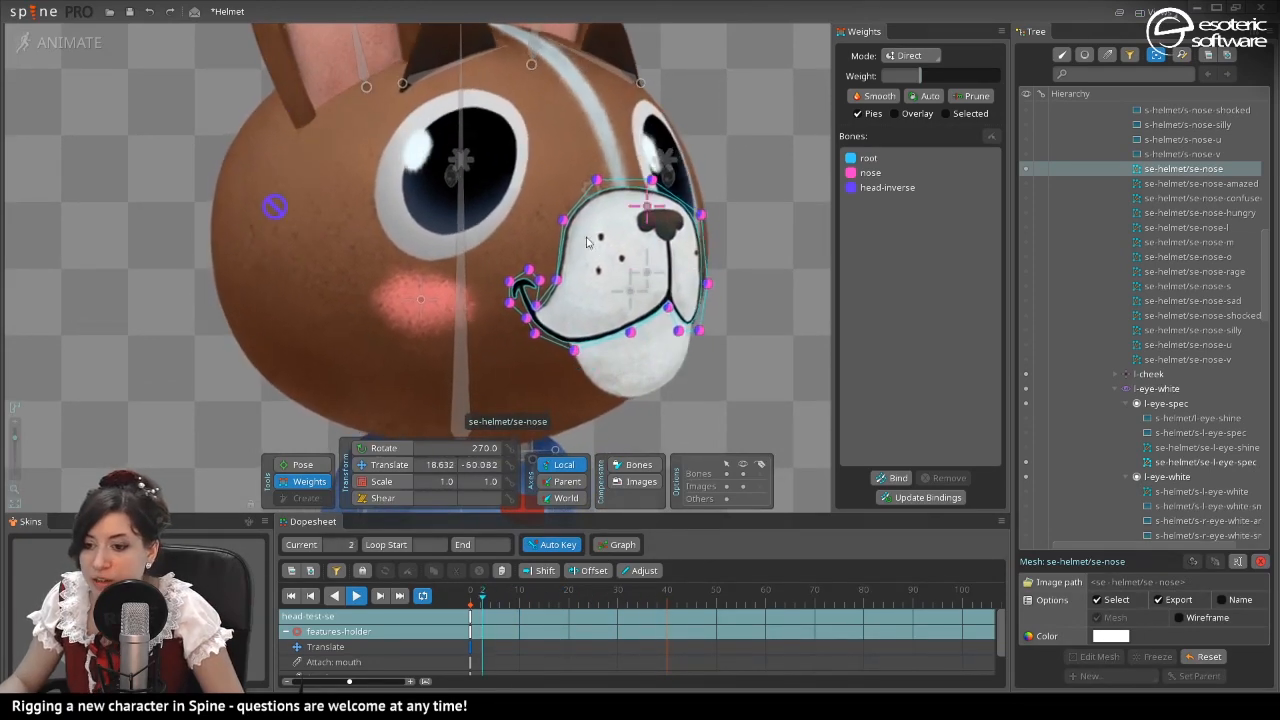
scroll(558, 252, "down", 4)
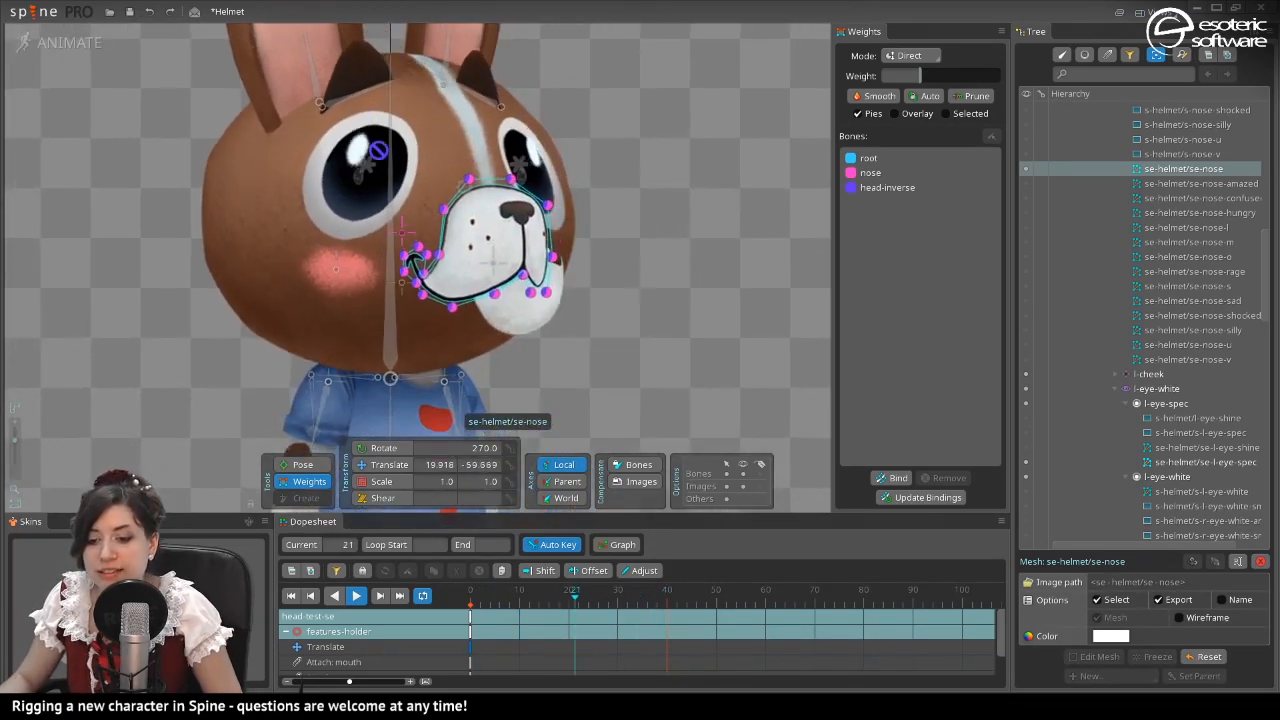
Stop the playback and set the root weight of all se-helmet/se-nose vertices to 100.
left_click(364, 595)
left_click(880, 159)
left_click_drag(922, 76, 1020, 68)
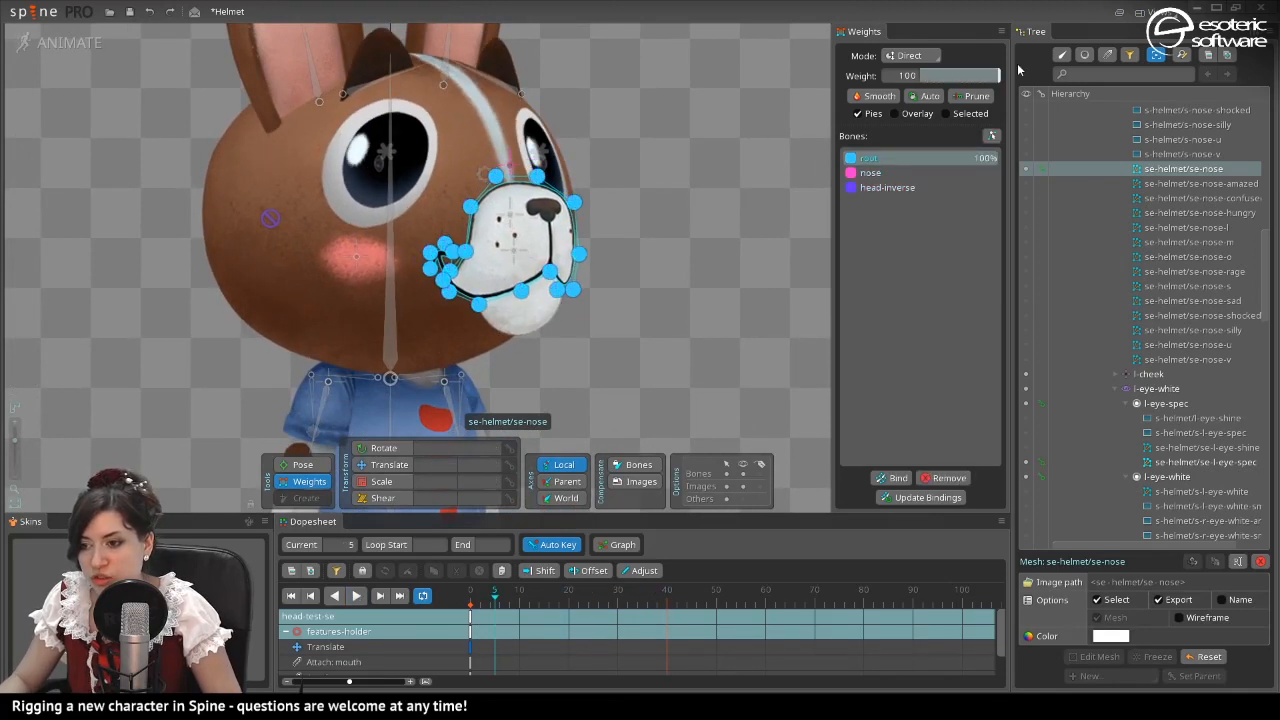
In setup mode, isolate the se-helmet/se-nose mesh for editing and add inner vertices around the nose tip, along the mouth line and in the muzzle.
left_click(90, 50)
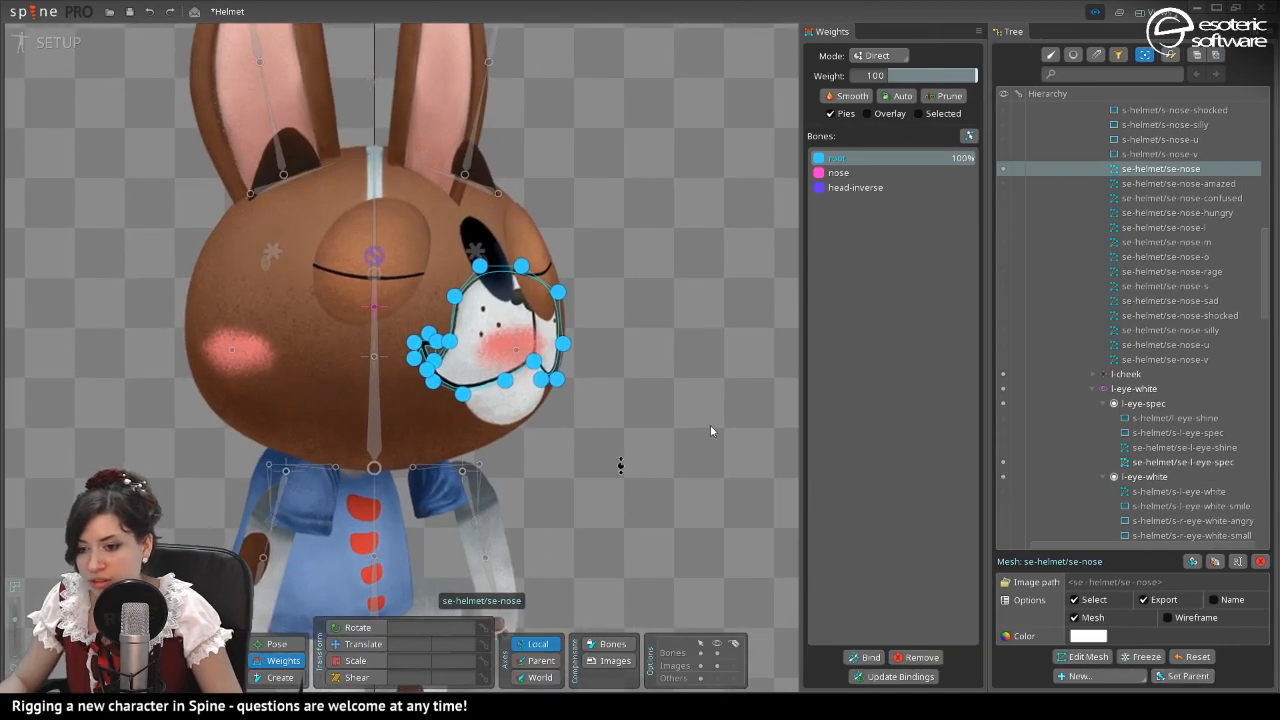
left_click(1084, 656)
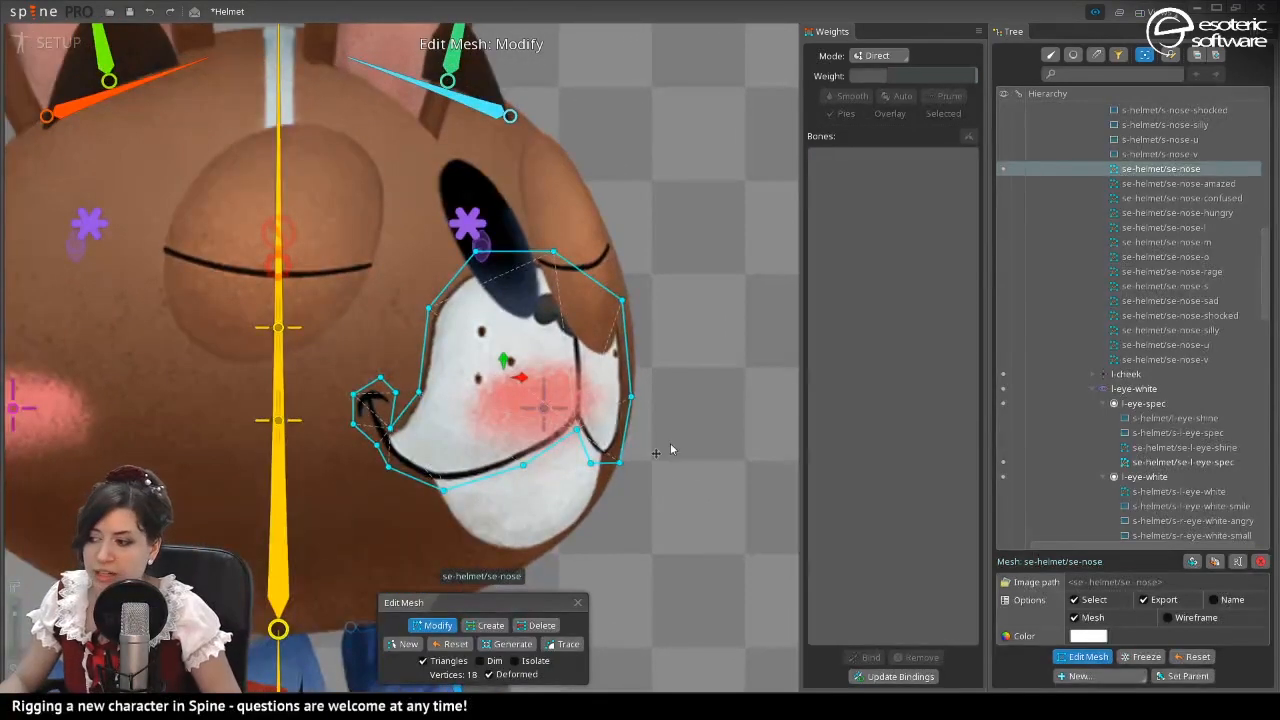
left_click(486, 625)
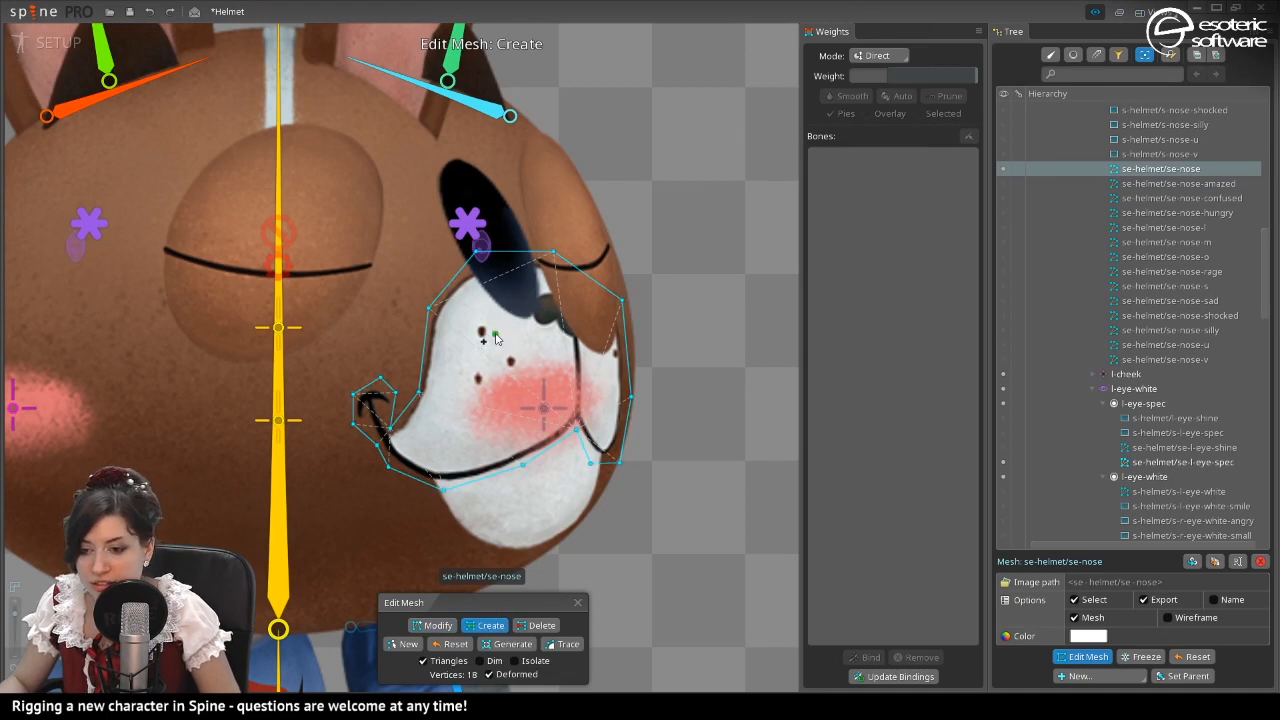
left_click(515, 662)
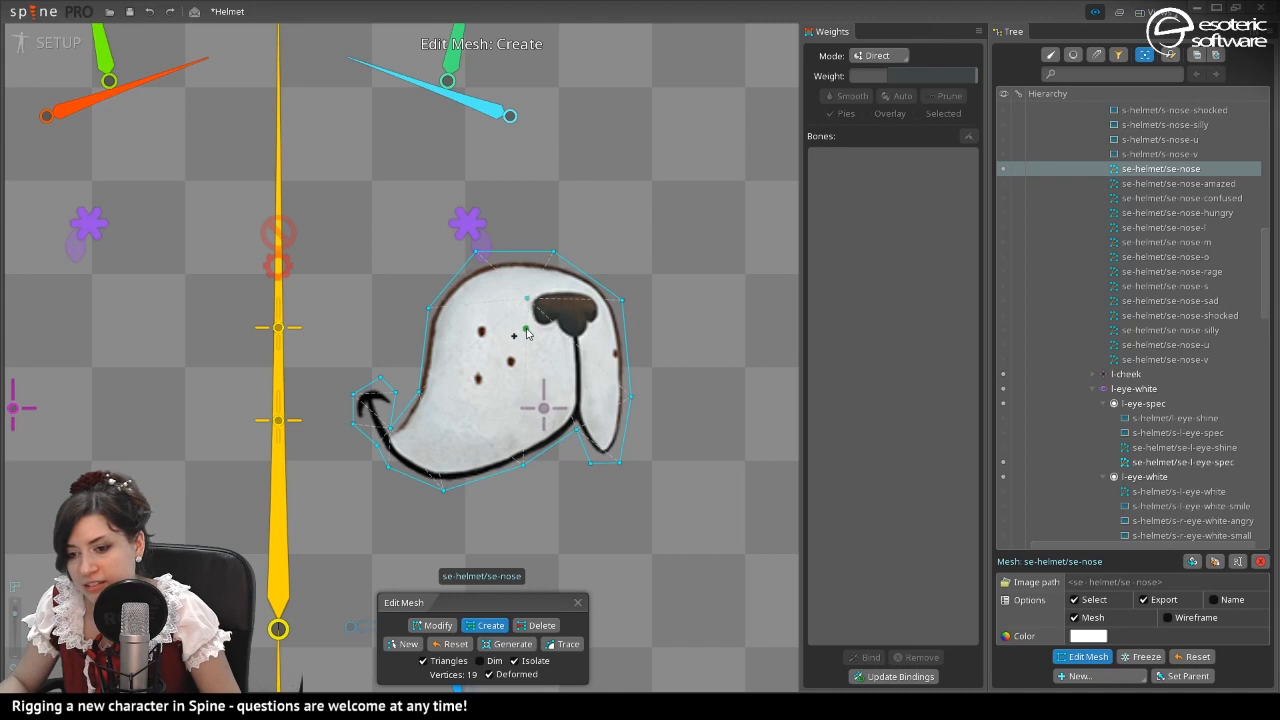
left_click(589, 307)
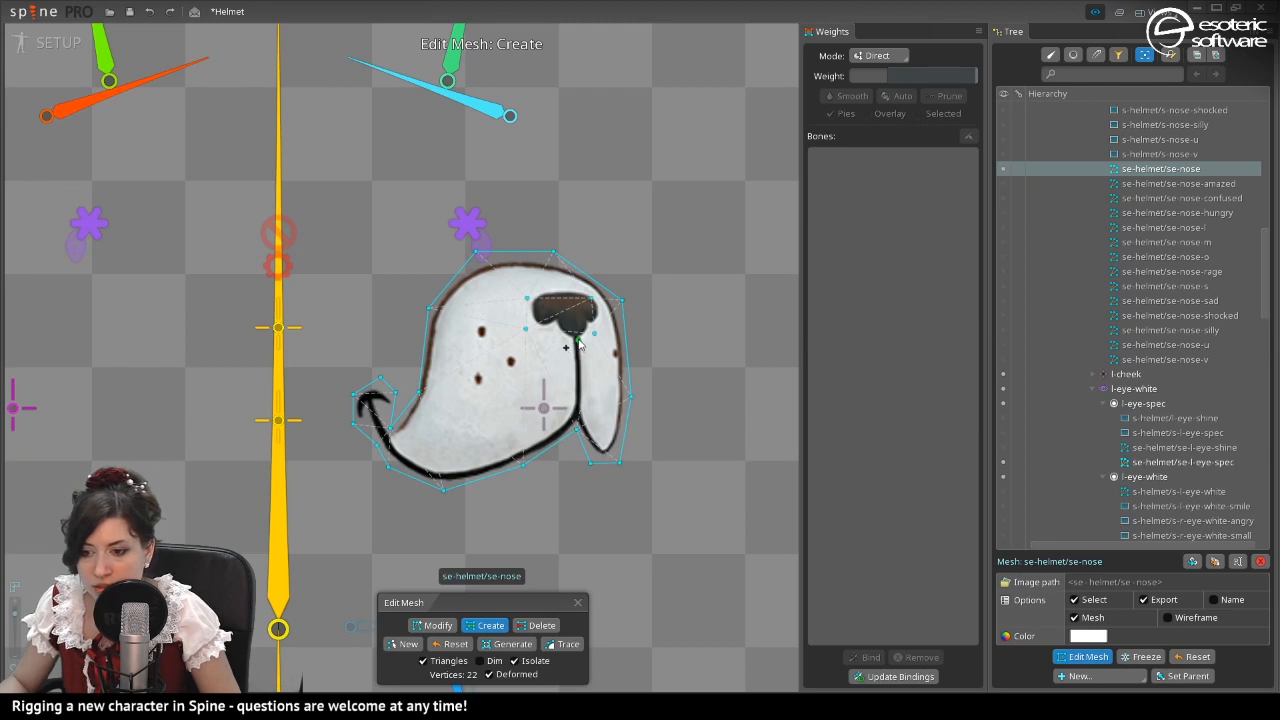
left_click_drag(578, 344, 577, 428)
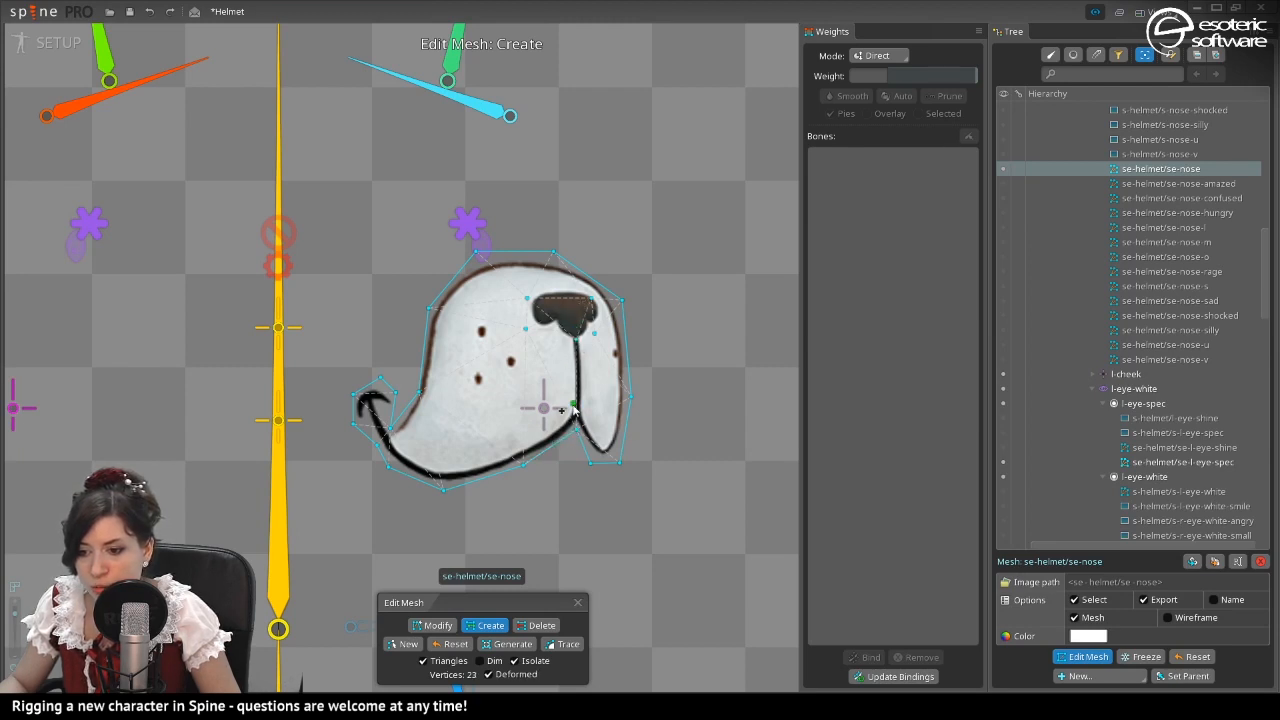
left_click(496, 398)
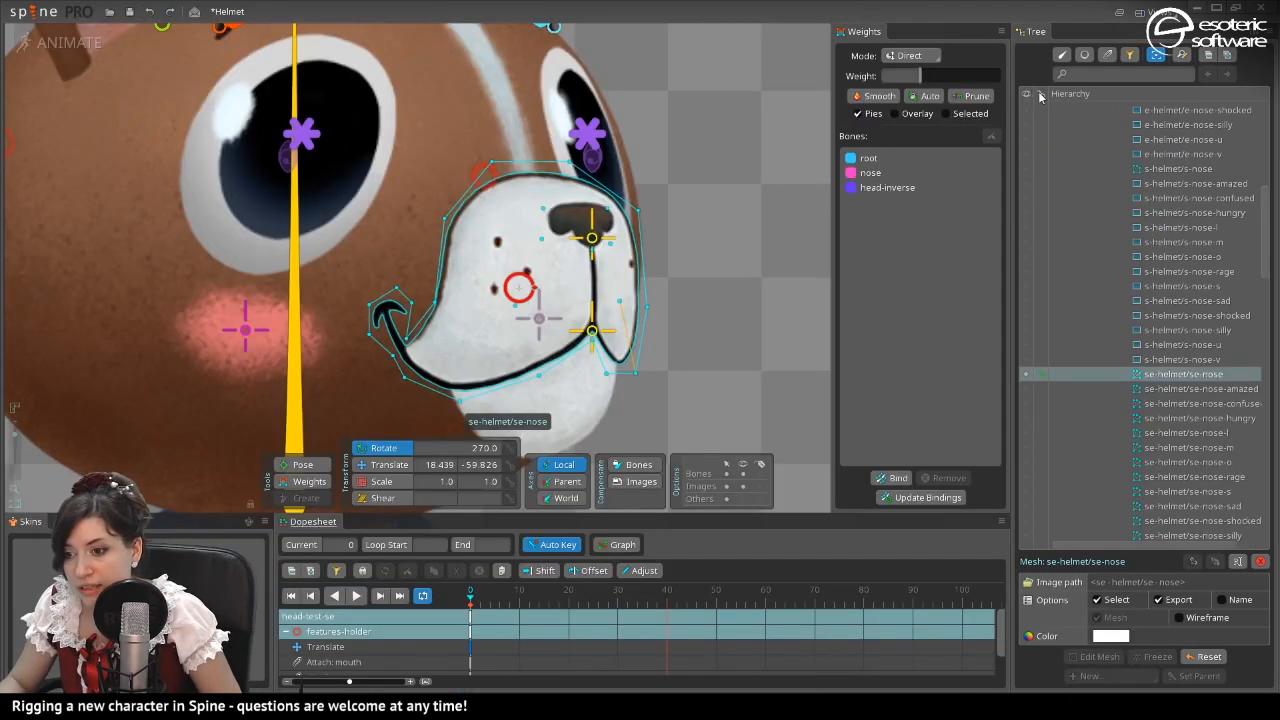
Activate the turnaround animation, move to frame 5 and select the se-helmet/se-nose mesh.
scroll(1166, 233, "down", 5)
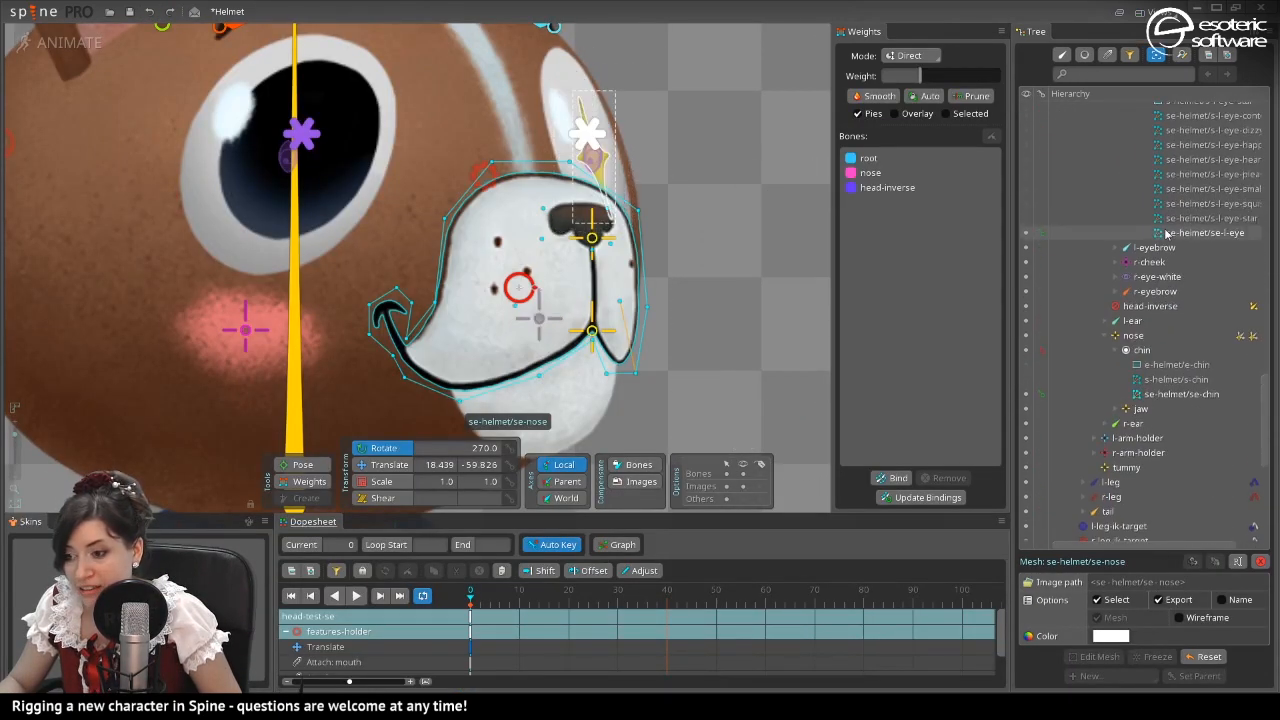
scroll(1162, 225, "down", 6)
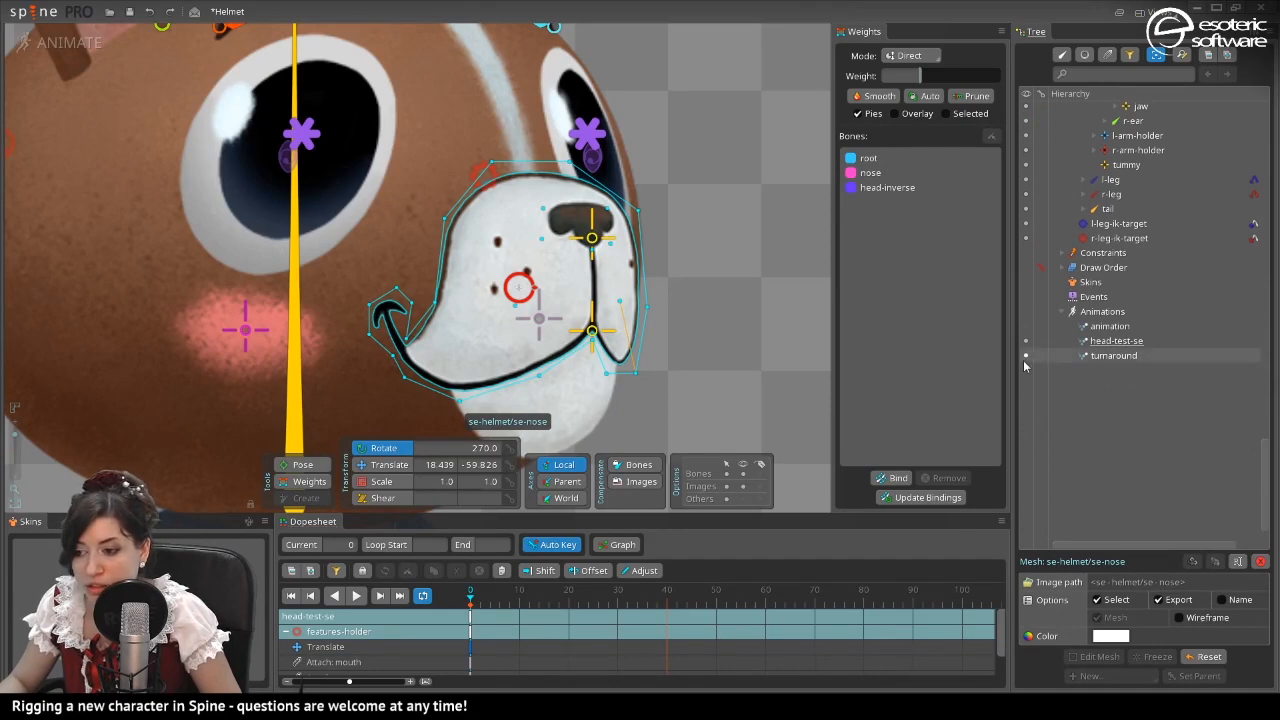
left_click(1023, 358)
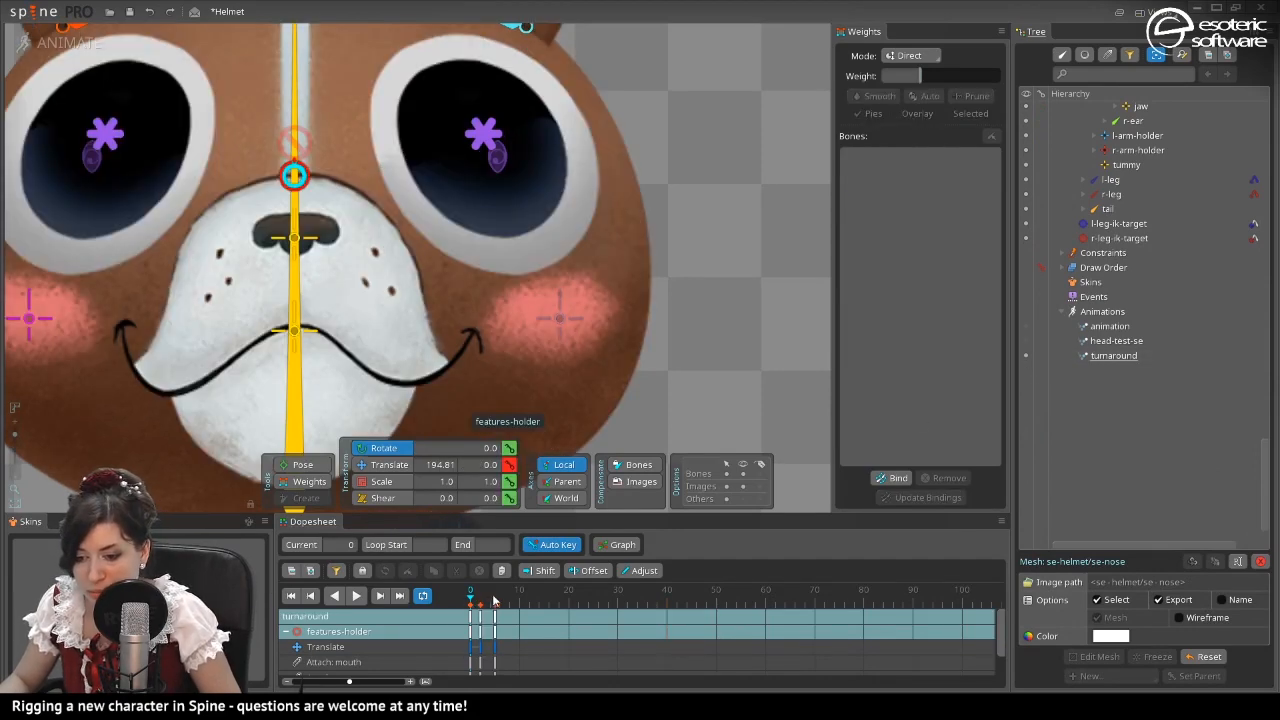
left_click_drag(493, 600, 503, 600)
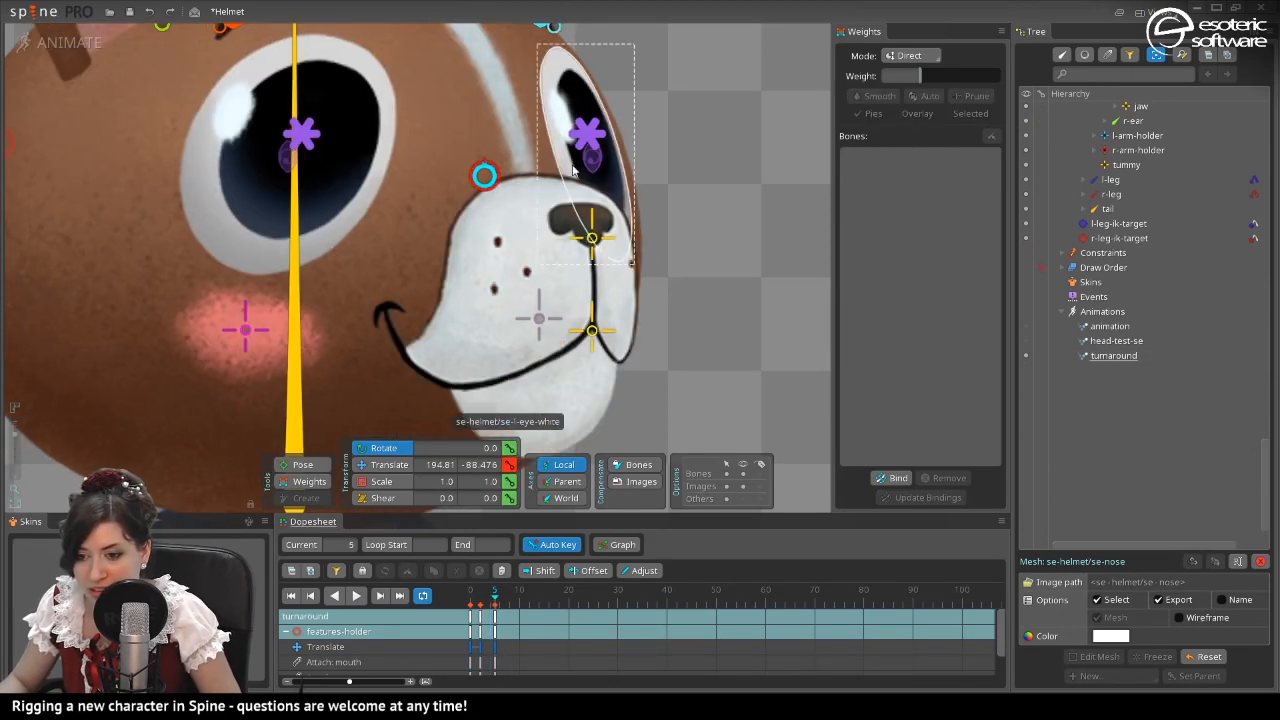
left_click(525, 300)
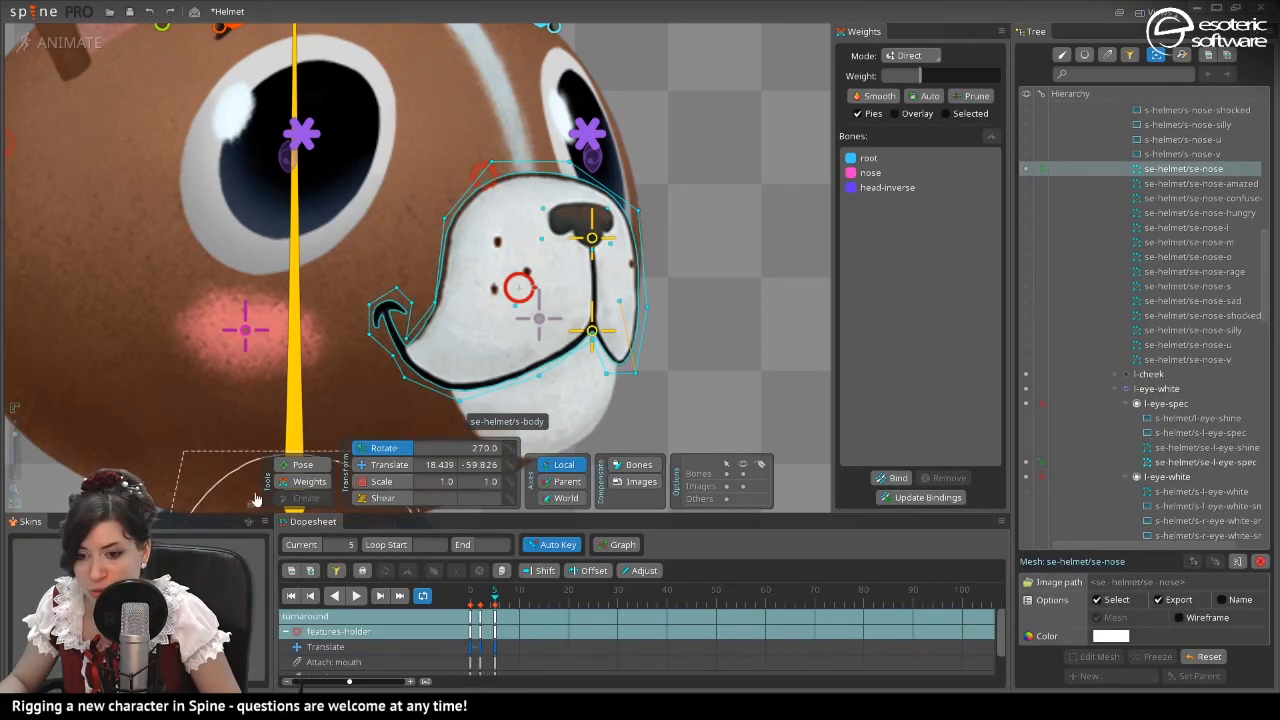
Try to assign all se-helmet/se-nose vertices fully to the nose bone, and undo the weight change.
left_click(309, 481)
left_click_drag(716, 424, 237, 48)
left_click(900, 172)
left_click_drag(942, 78, 882, 96)
key("ctrl+z")
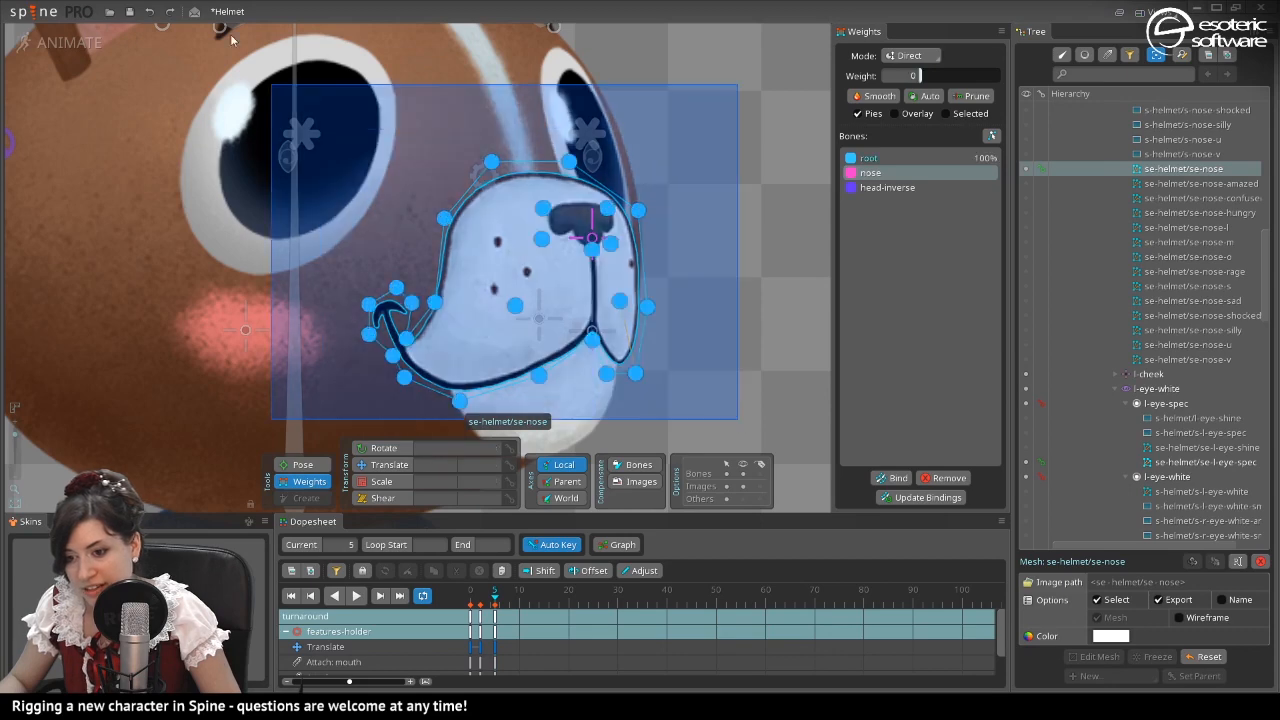
left_click_drag(742, 413, 206, 24)
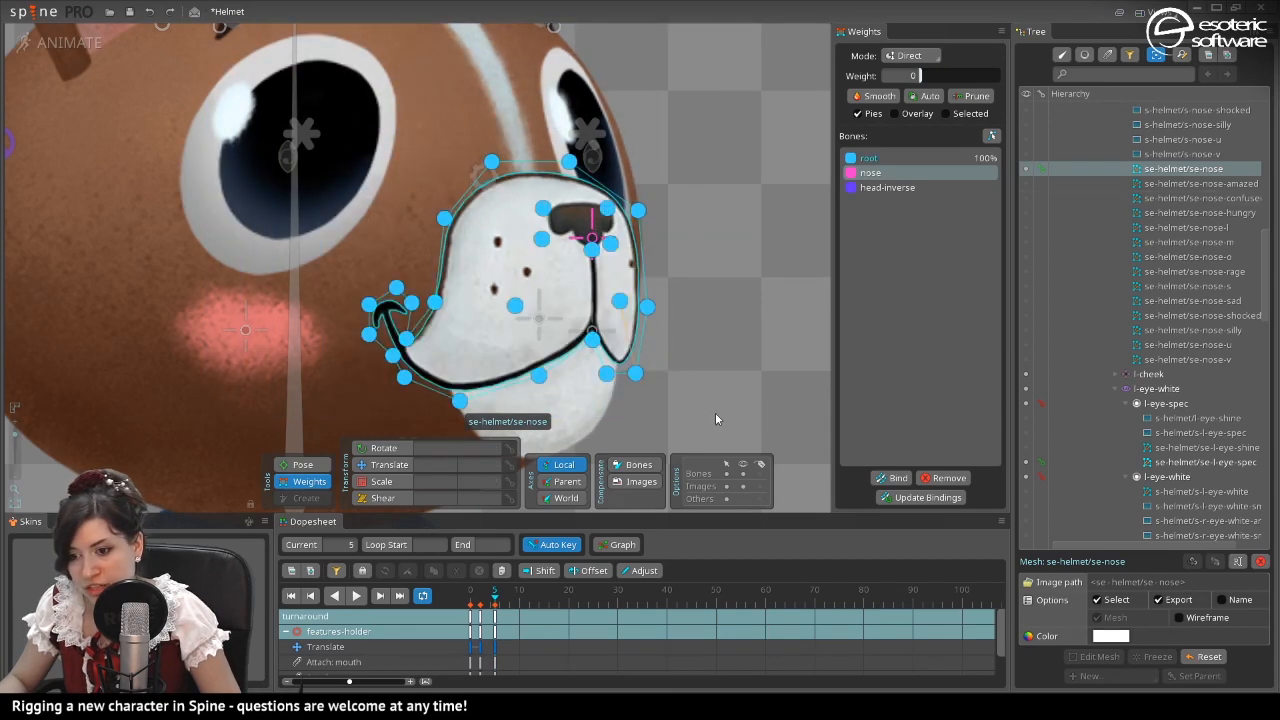
left_click_drag(715, 423, 441, 215)
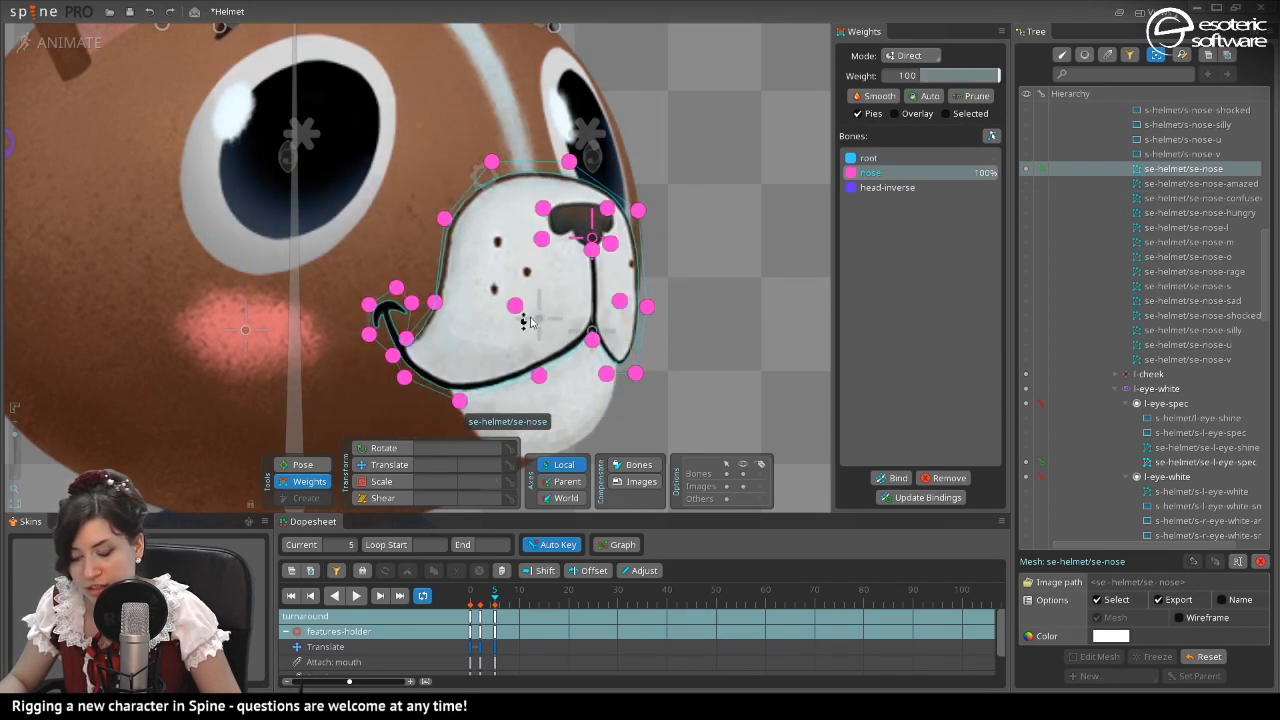
key("ctrl+z")
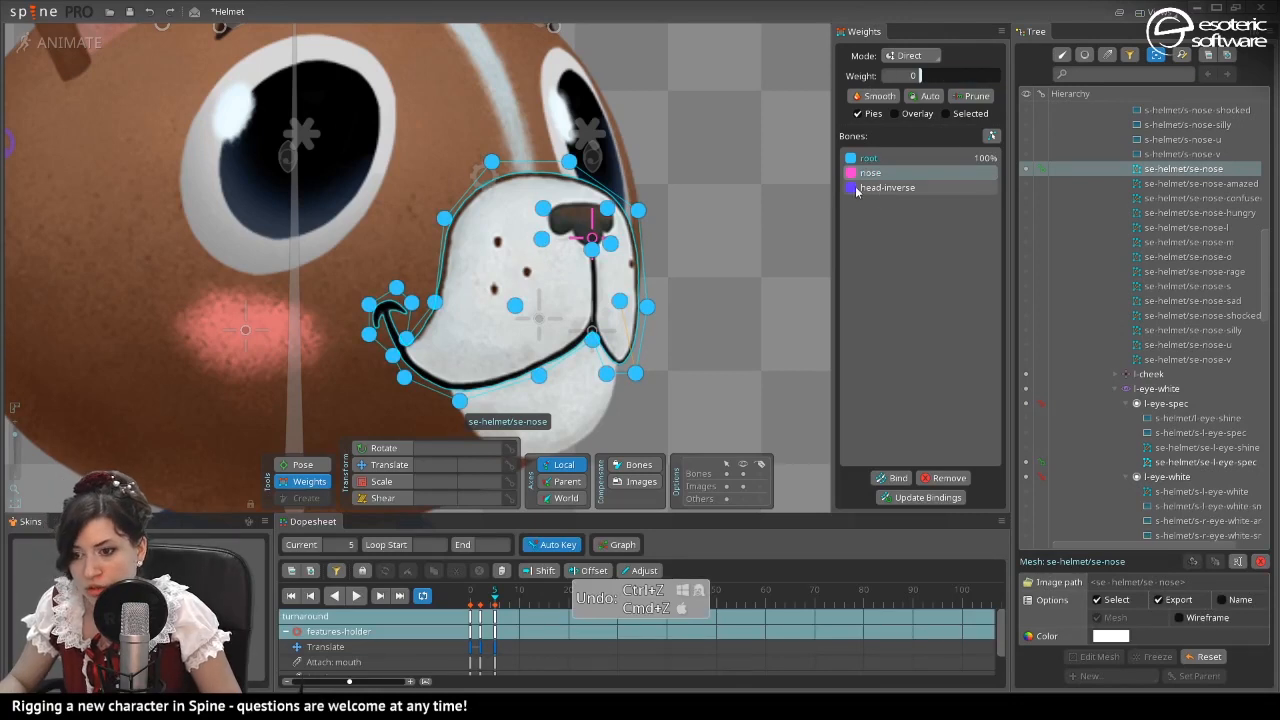
Set the nose weight of all se-helmet/se-nose vertices to 100 and give them a head-inverse weight of 41.
left_click_drag(668, 424, 303, 118)
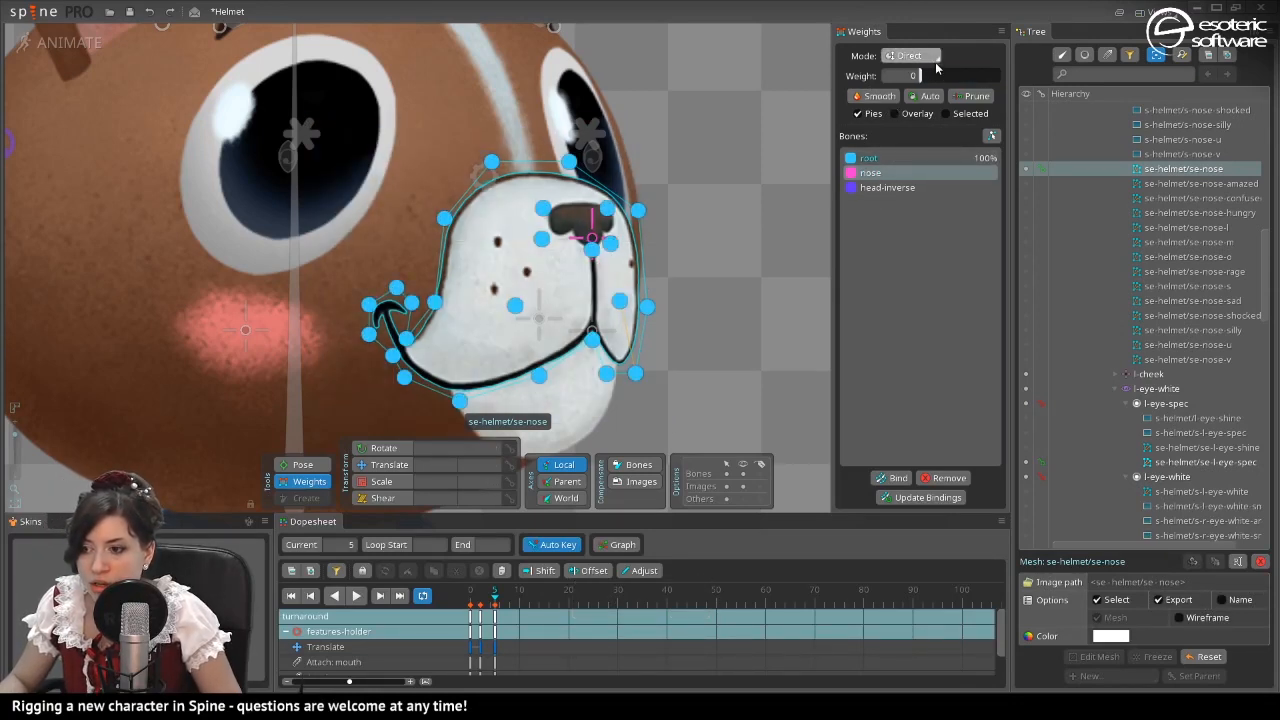
left_click_drag(920, 76, 1009, 76)
left_click(936, 187)
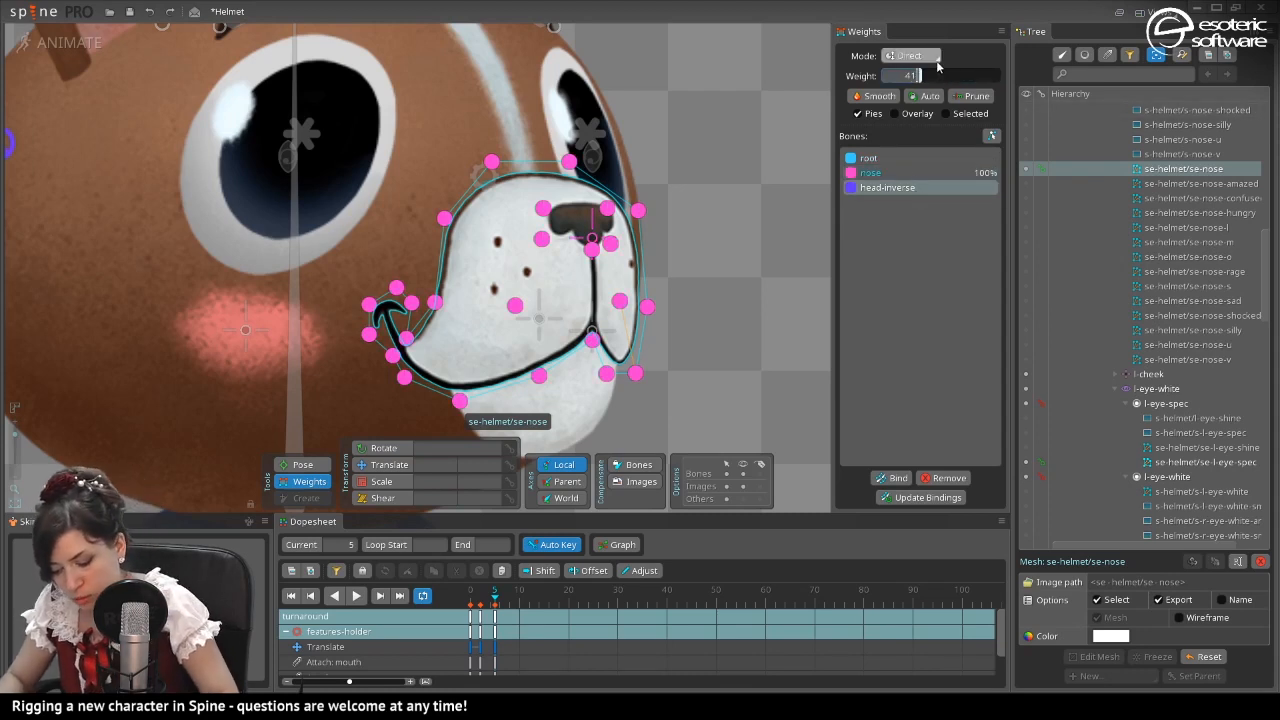
type("41")
key("Return")
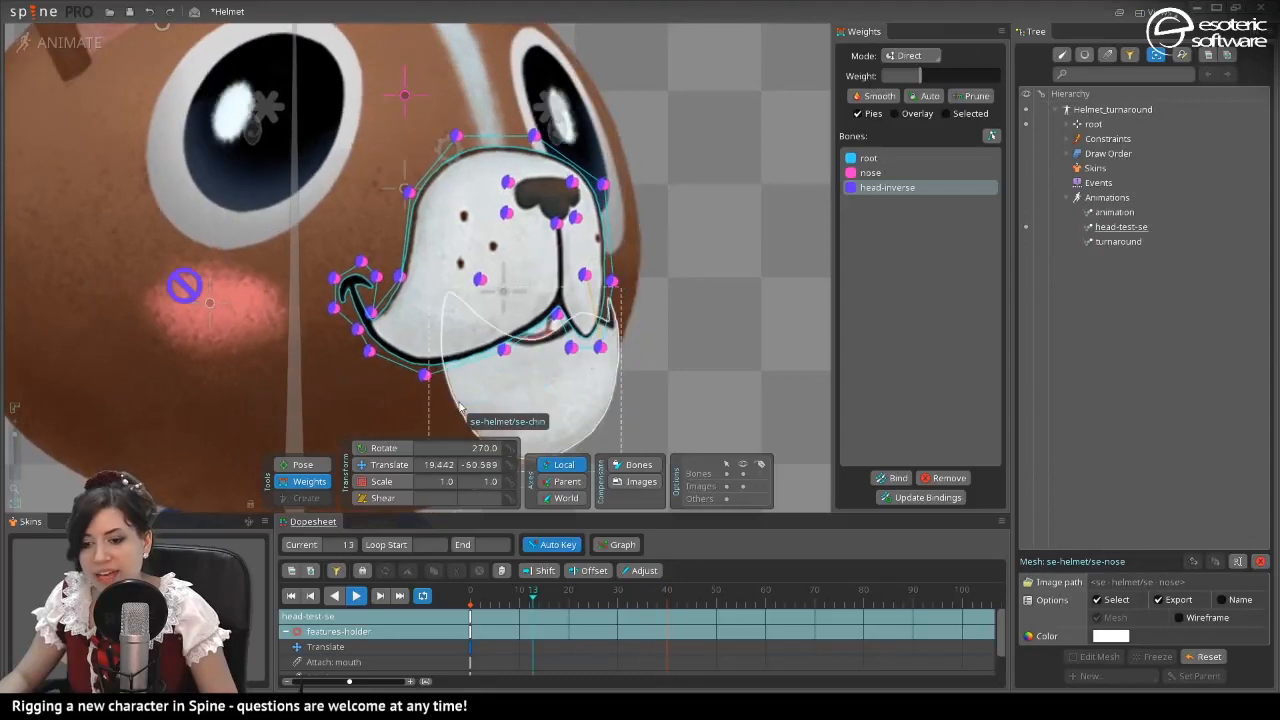
At frame 20 of head-test-se, set the nose bone weight of the two vertices beside the nose tip on the muzzle side to 61.
left_click(356, 598)
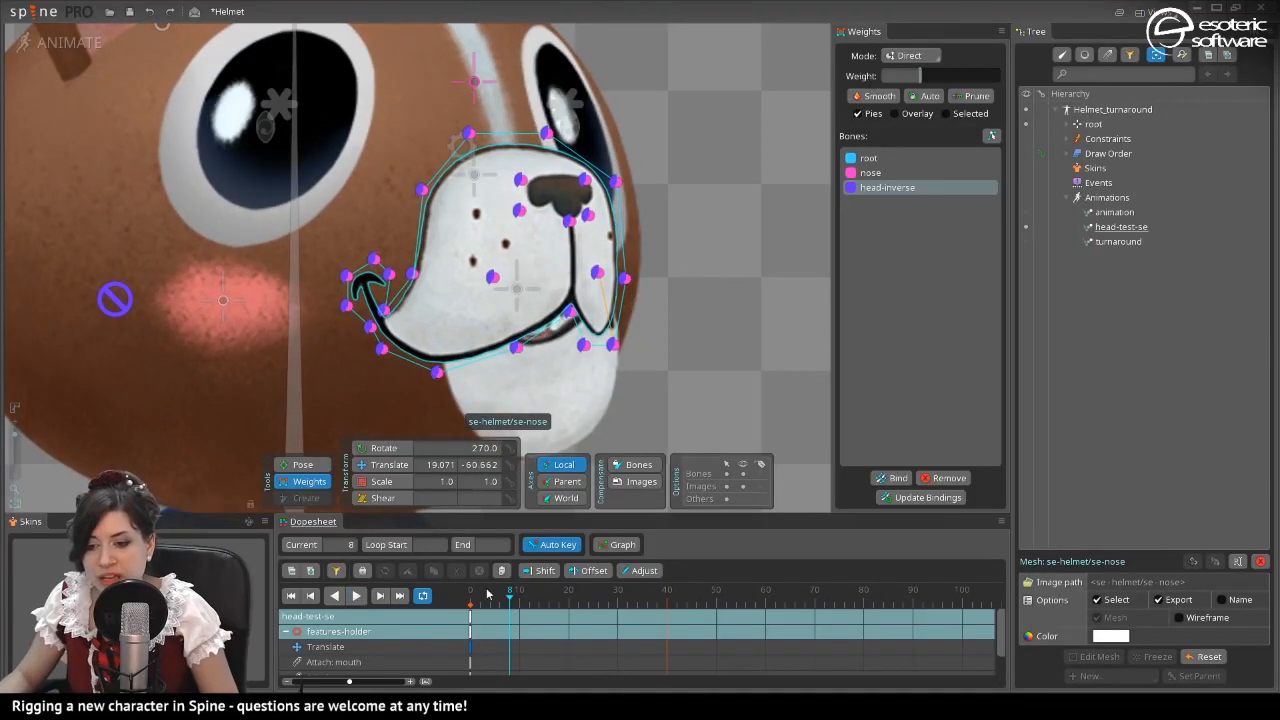
left_click(570, 594)
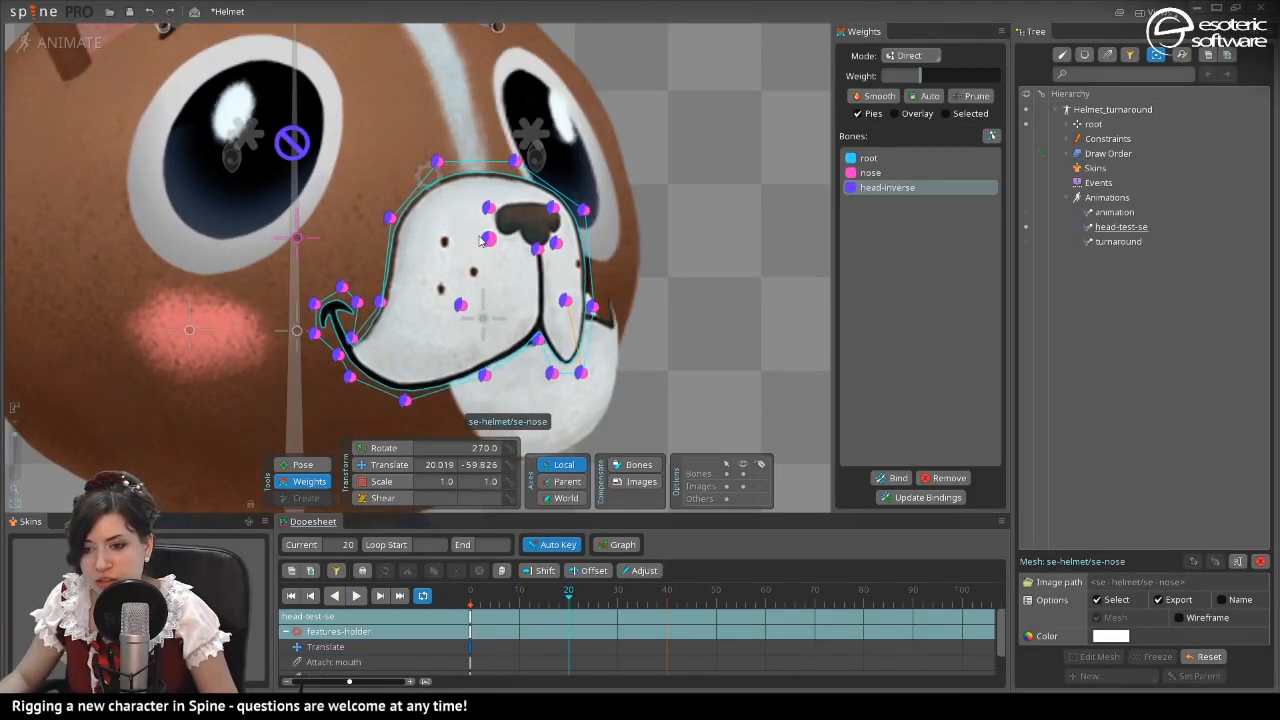
left_click(490, 208)
left_click(948, 173)
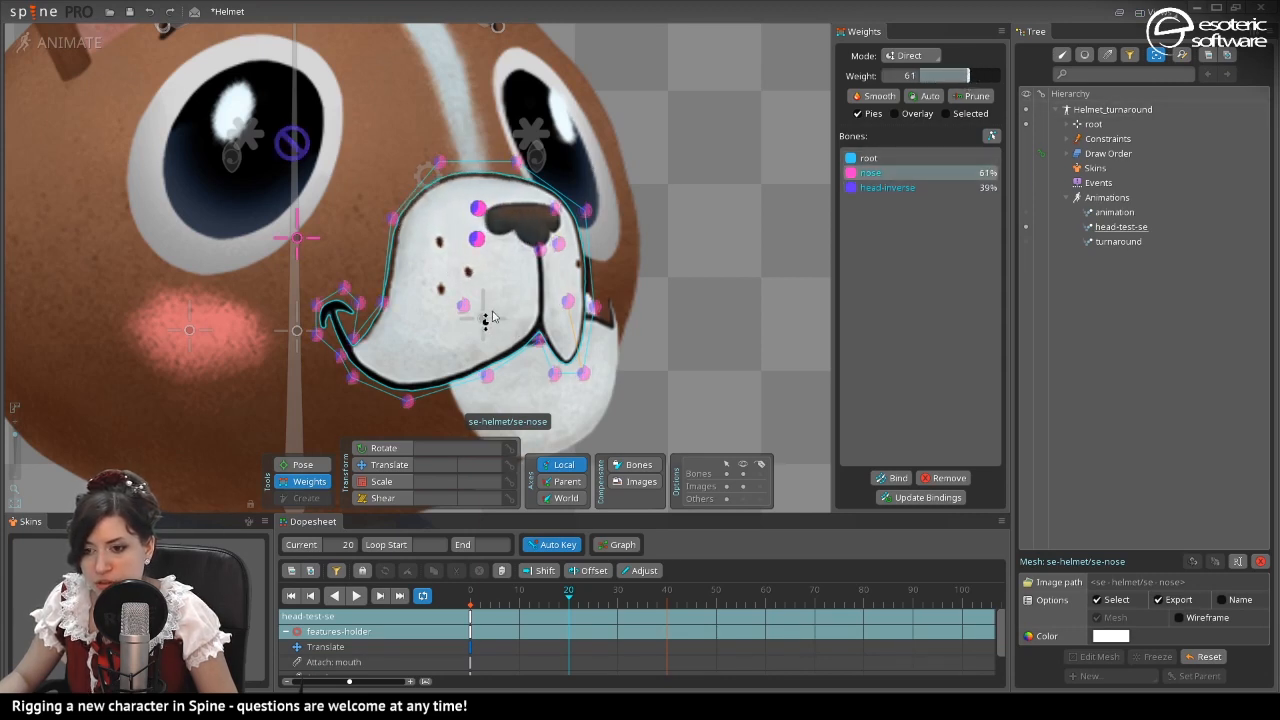
Set the nose bone weight to 61 for the vertices on the nose tip's far side and just below it, checking during playback.
key("space")
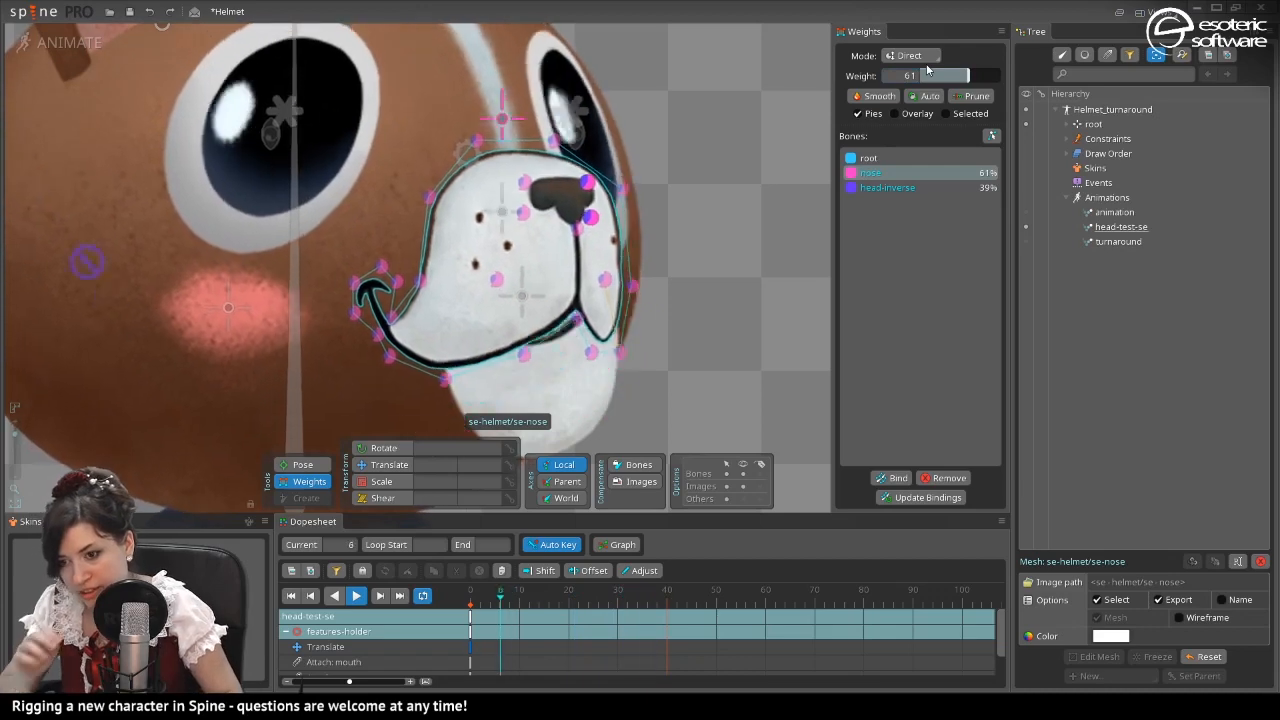
left_click_drag(973, 79, 969, 79)
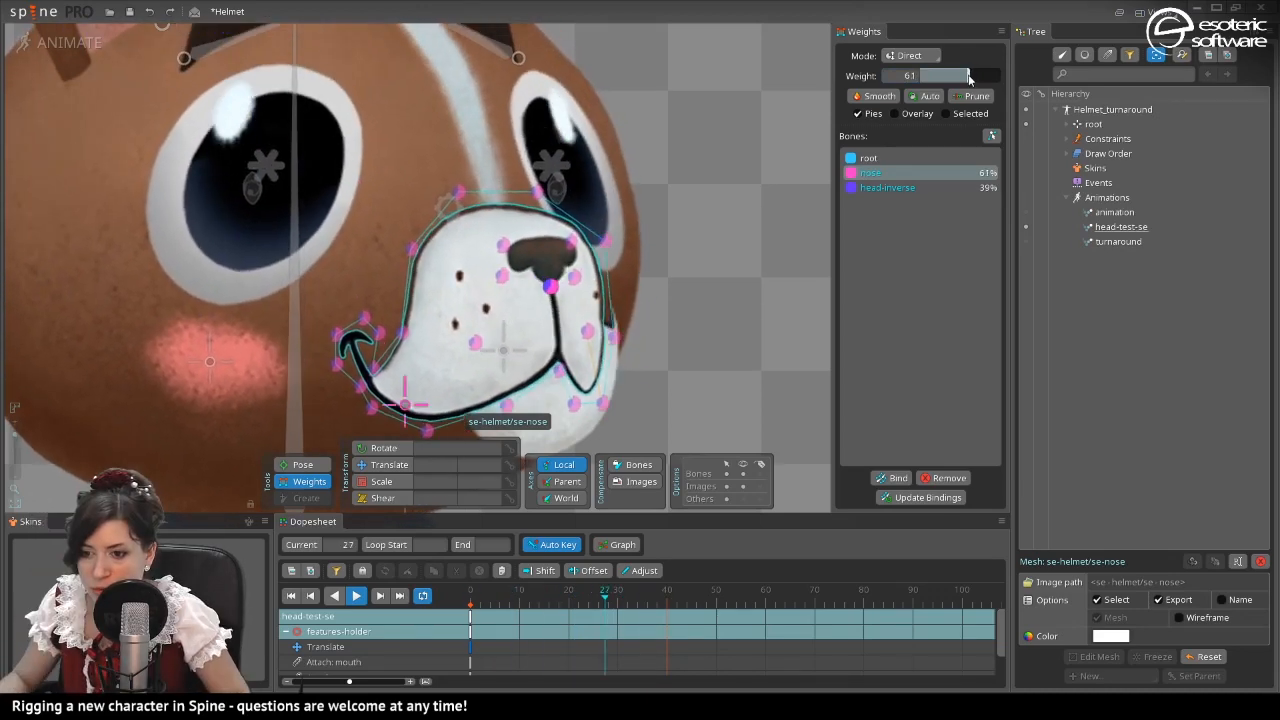
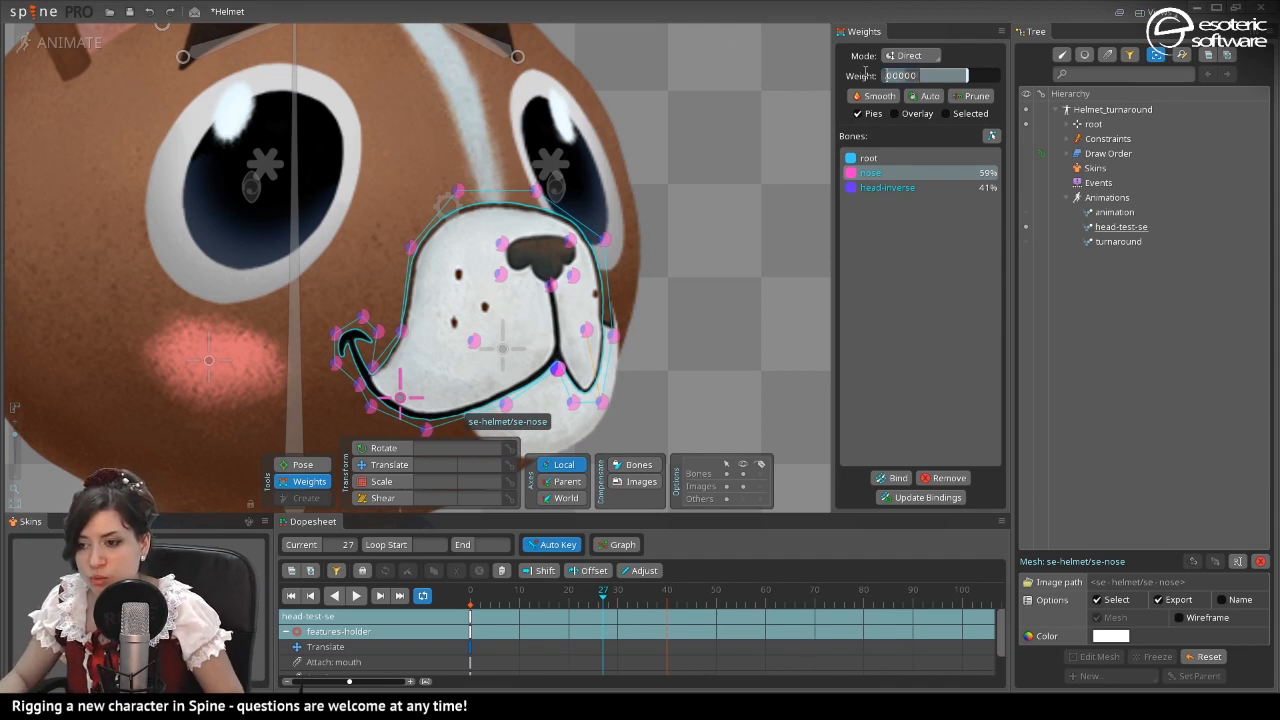
key("Return")
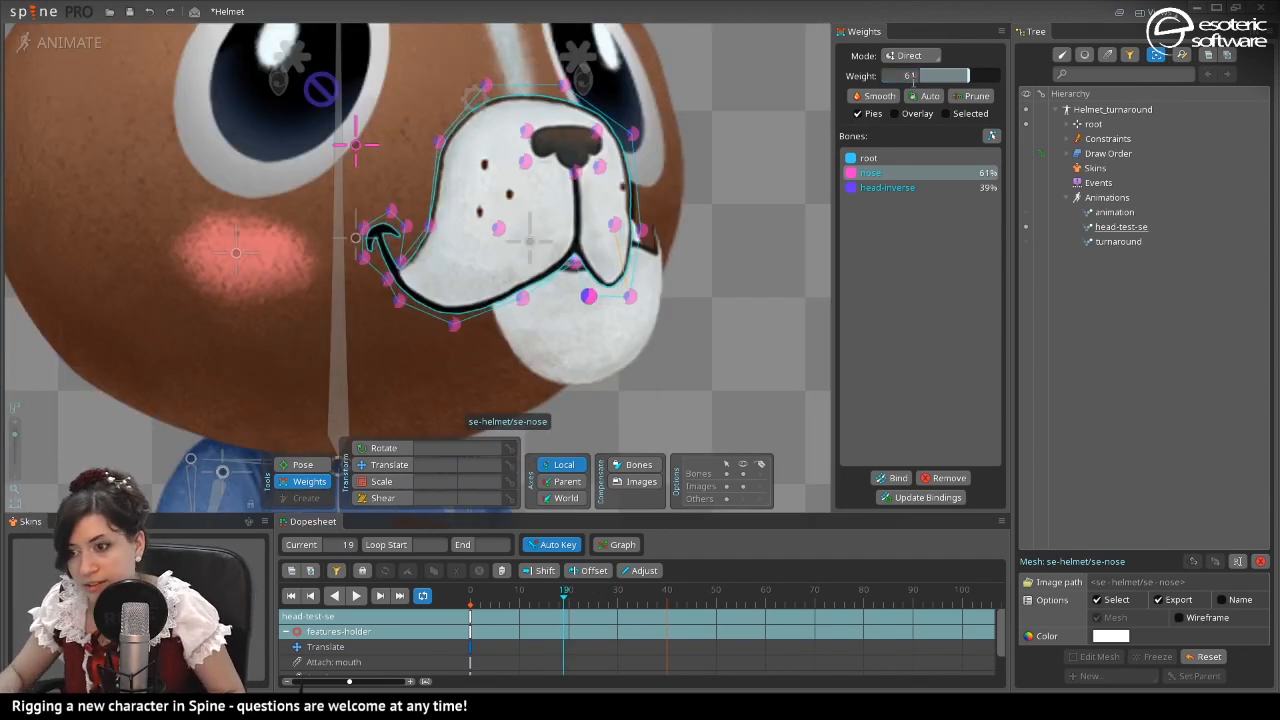
Play head-test-se and examine how the reweighted se-helmet/se-nose mesh follows the head turn.
key("space")
scroll(290, 165, "down", 3)
key("d")
left_click(446, 190)
scroll(606, 199, "up", 3)
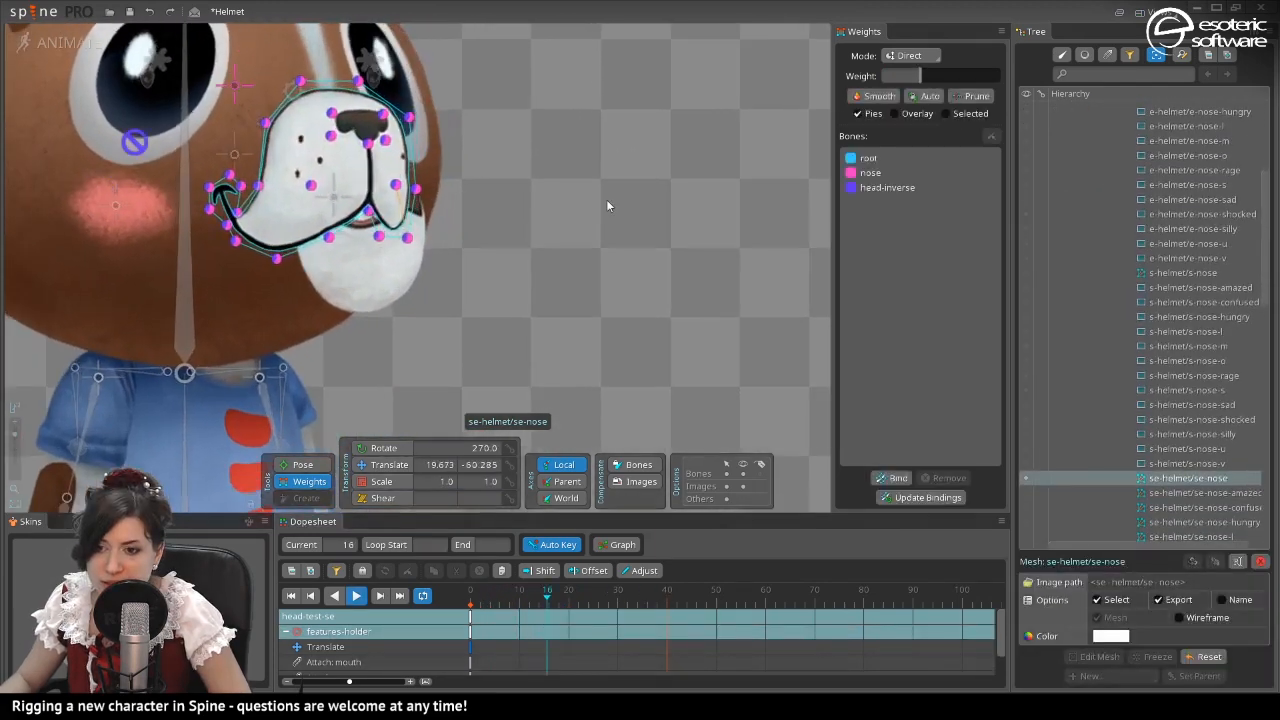
key("space")
left_click(466, 179)
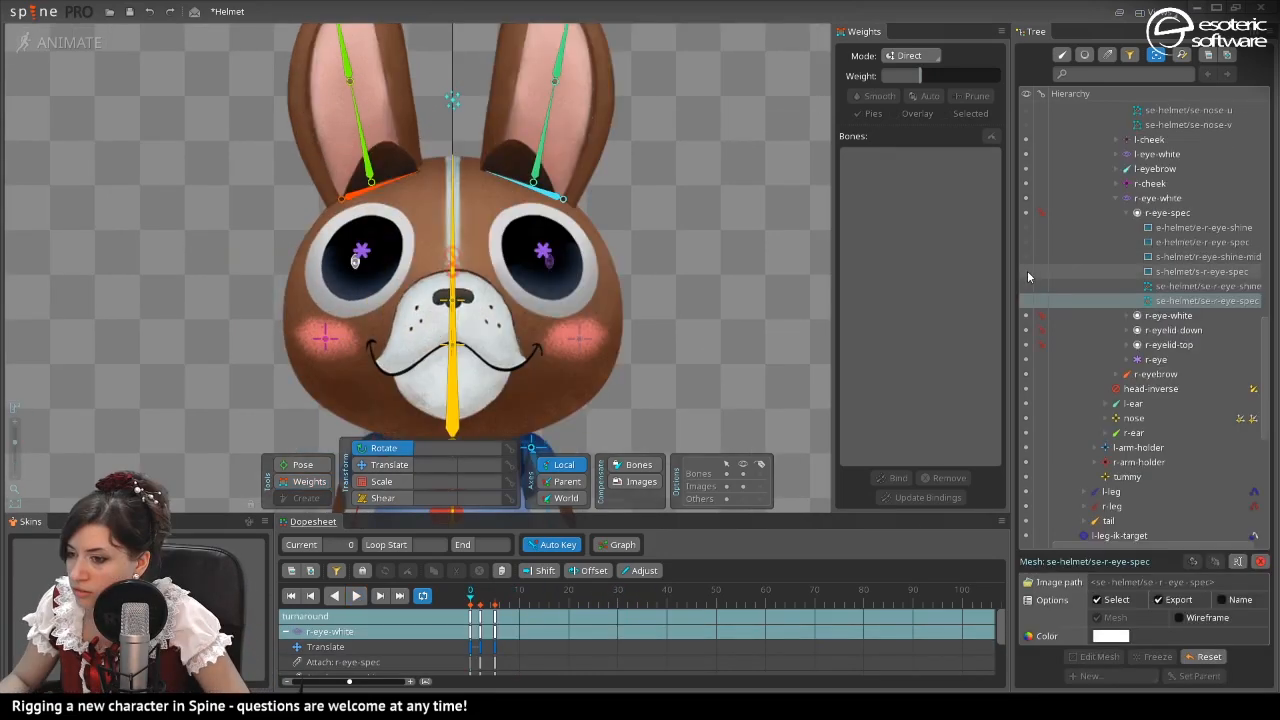
Show s-helmet/s-r-eye-spec at frame 0 of turnaround, and at frame 5 bind the se-helmet/se-r-eye-spec mesh to the r-eye-white bone.
left_click(1027, 270)
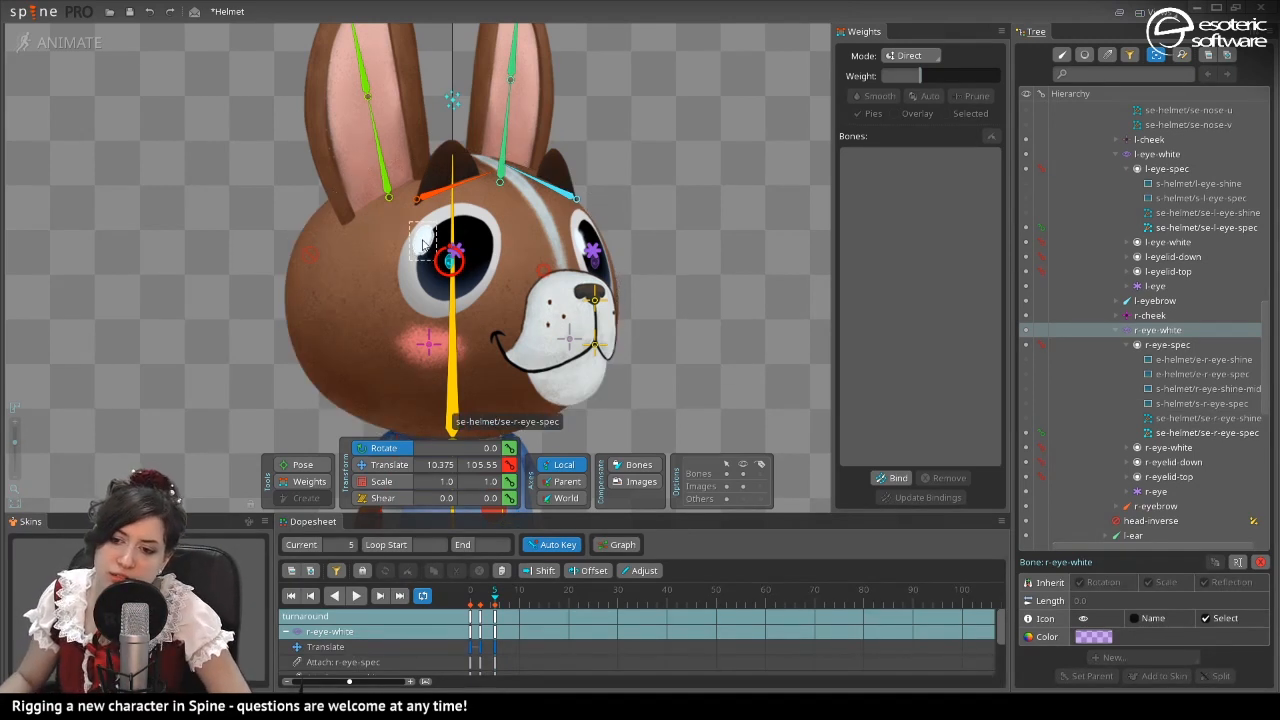
left_click(605, 265)
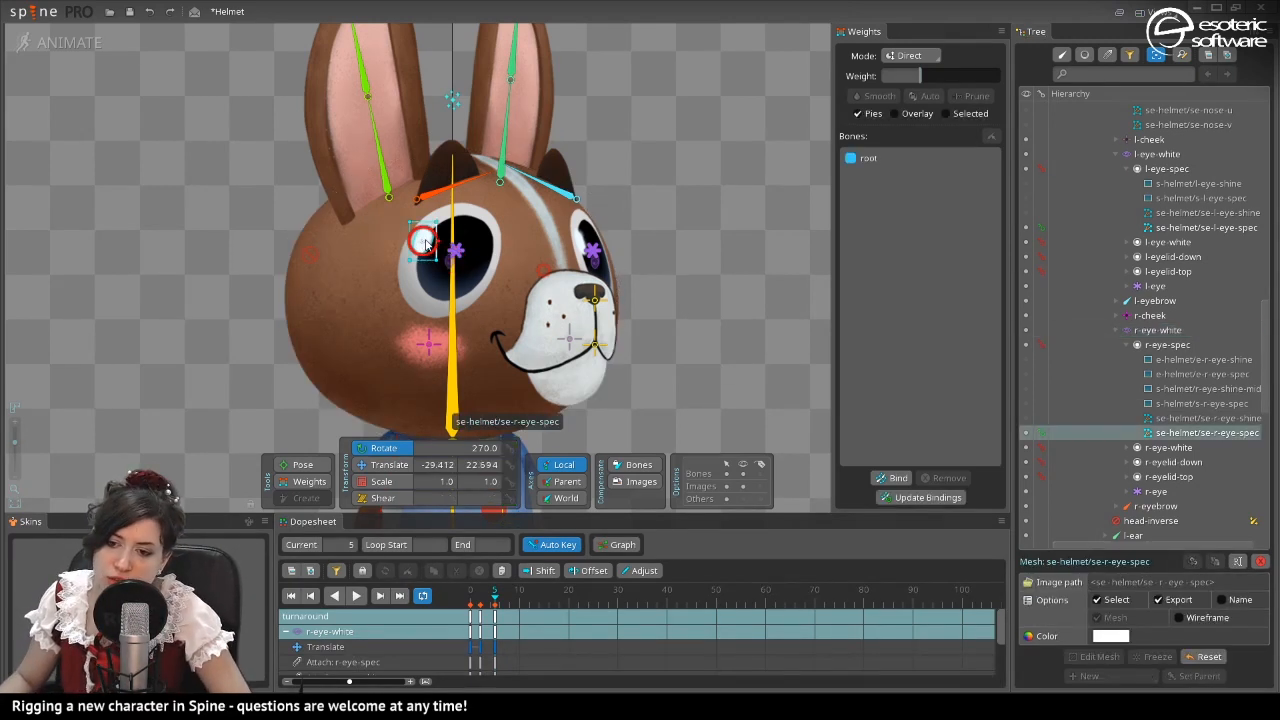
left_click(910, 477)
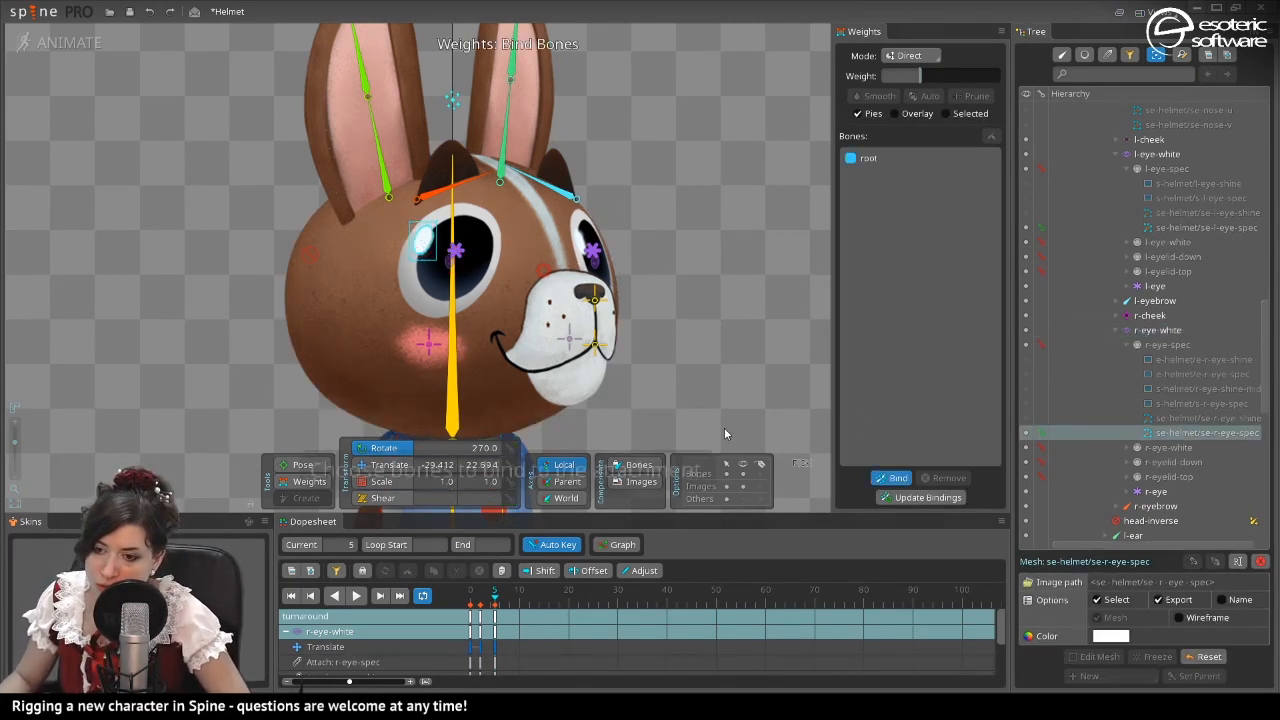
left_click(450, 265)
left_click(898, 477)
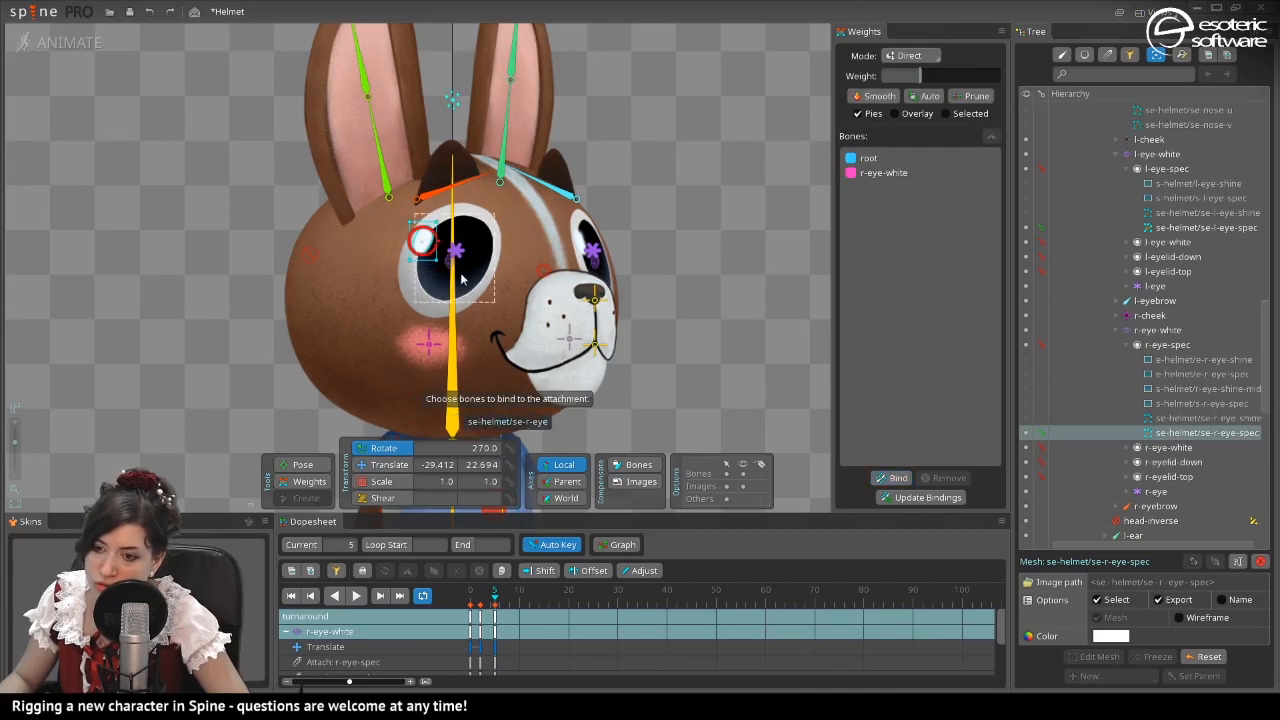
Weight the se-helmet/se-r-eye-spec vertices to r-eye-white and the se-helmet/se-l-eye-spec vertices fully to l-eye-white.
left_click(303, 483)
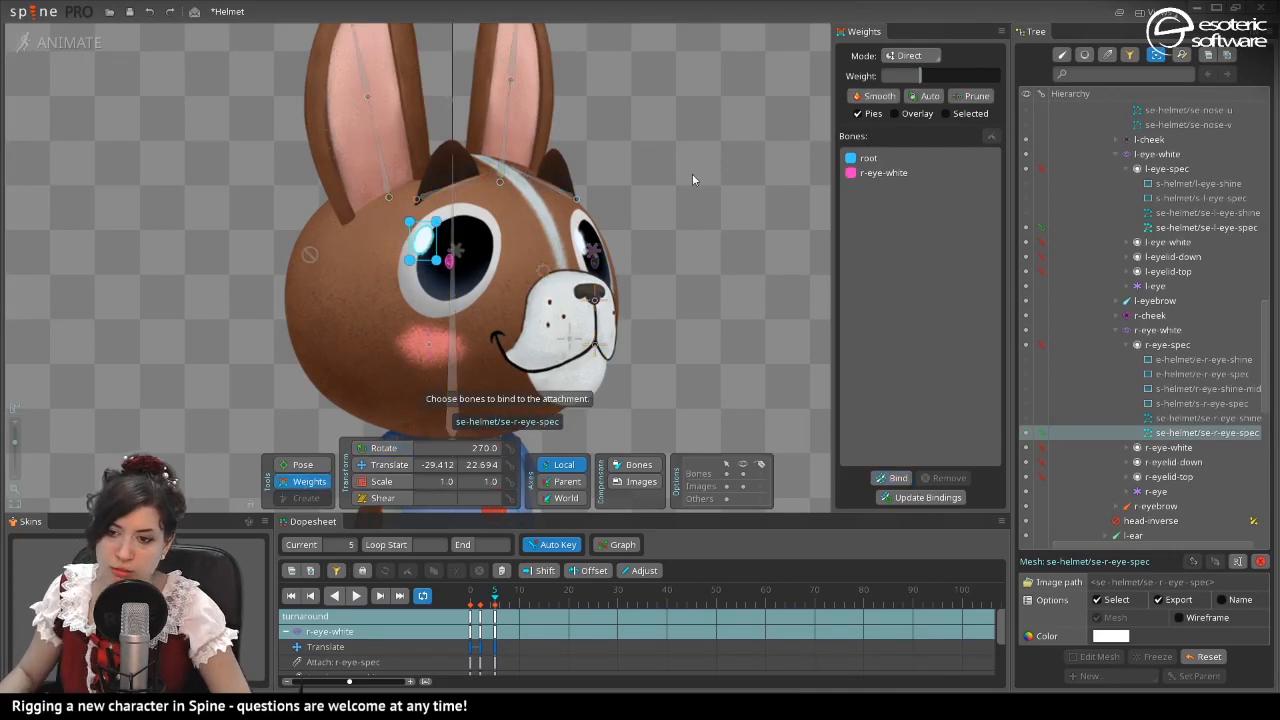
left_click(895, 173)
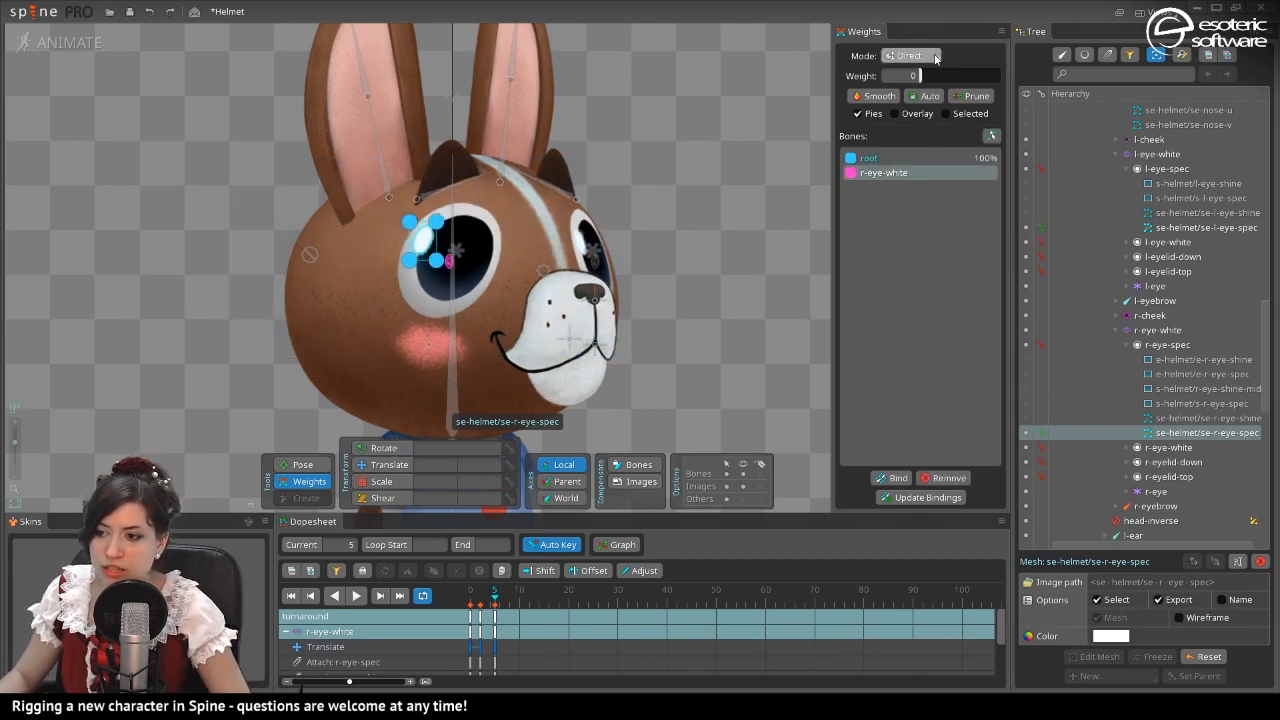
left_click_drag(950, 79, 990, 77)
left_click(584, 244)
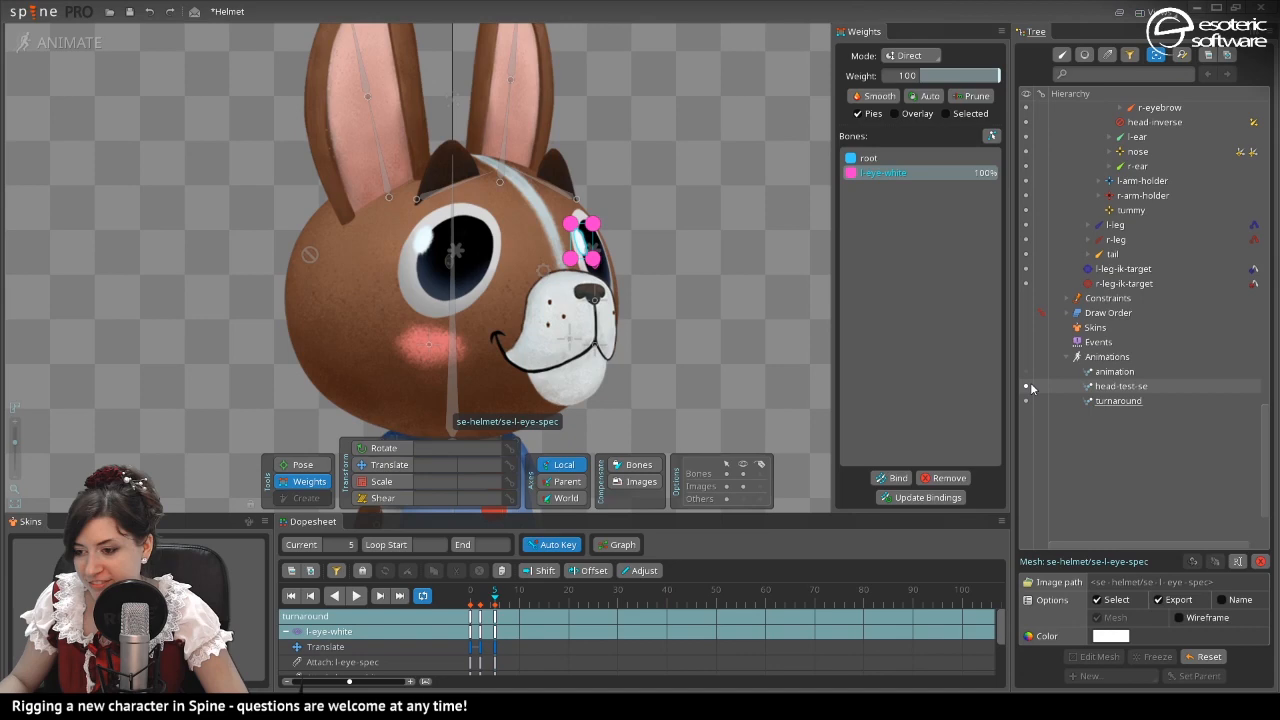
Play head-test-se and examine how the se-helmet/se-l-eye-spec mesh follows the head turn.
left_click(1027, 386)
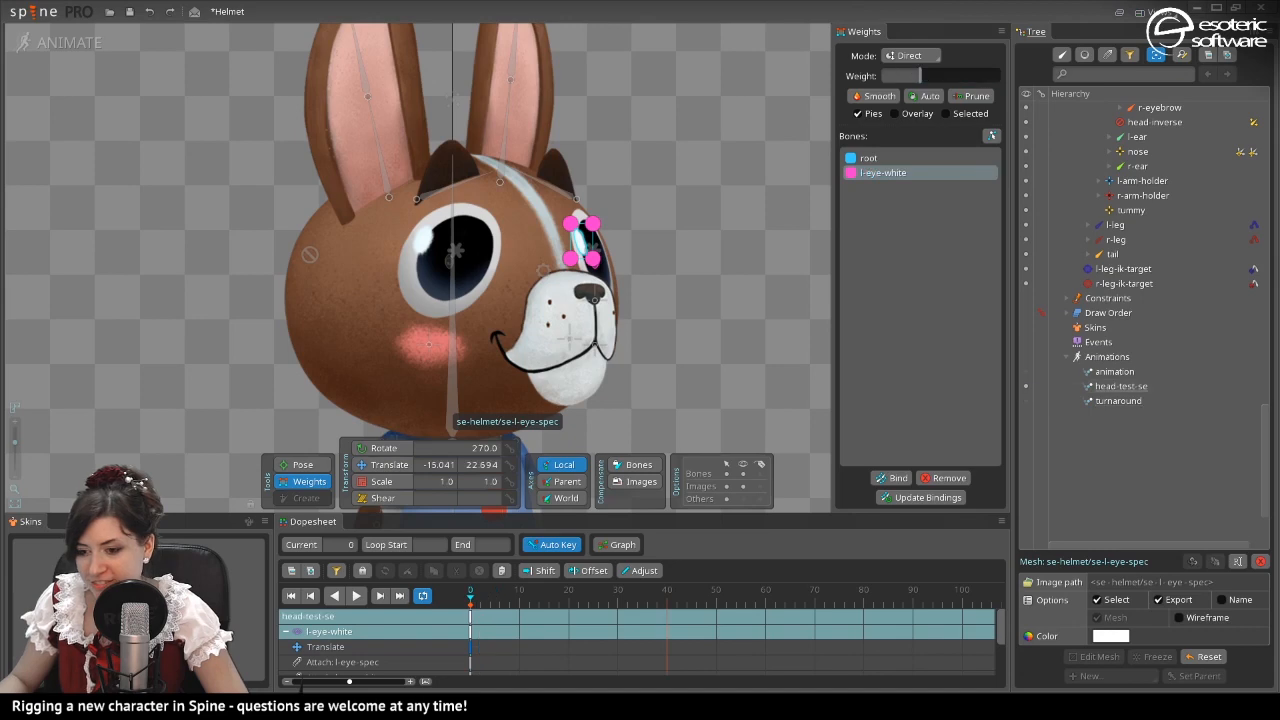
left_click(355, 596)
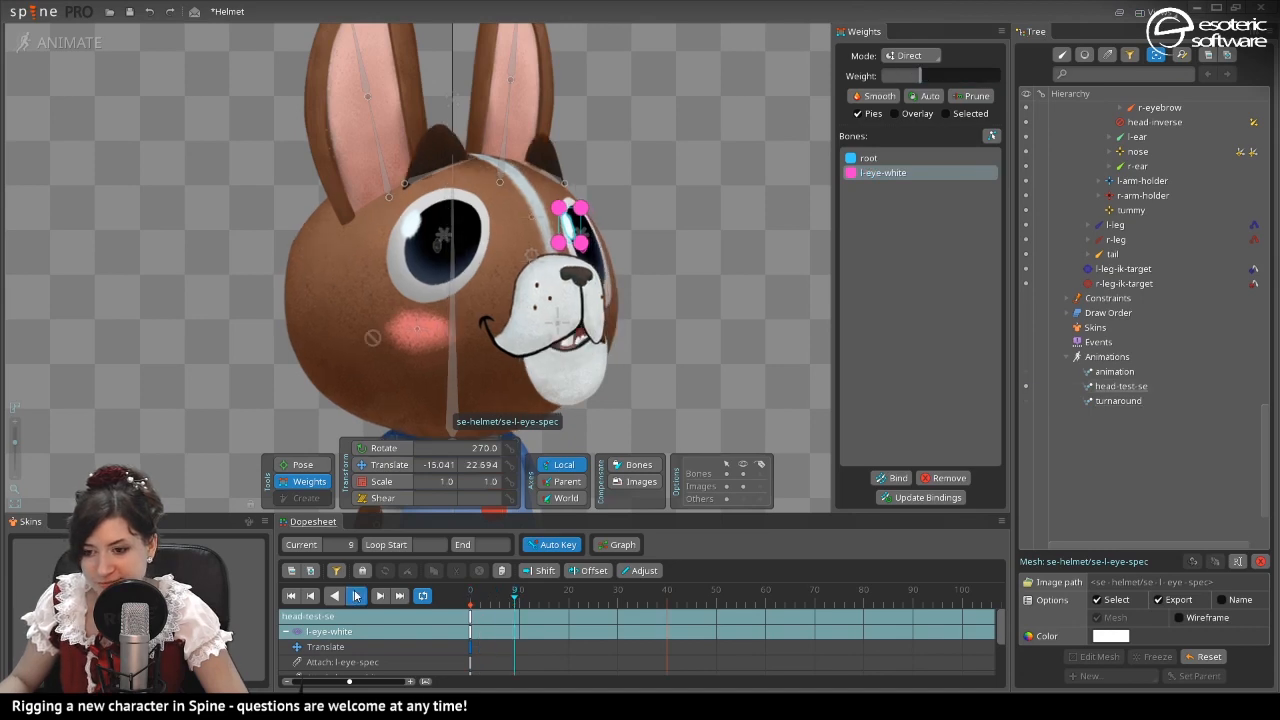
left_click(796, 273)
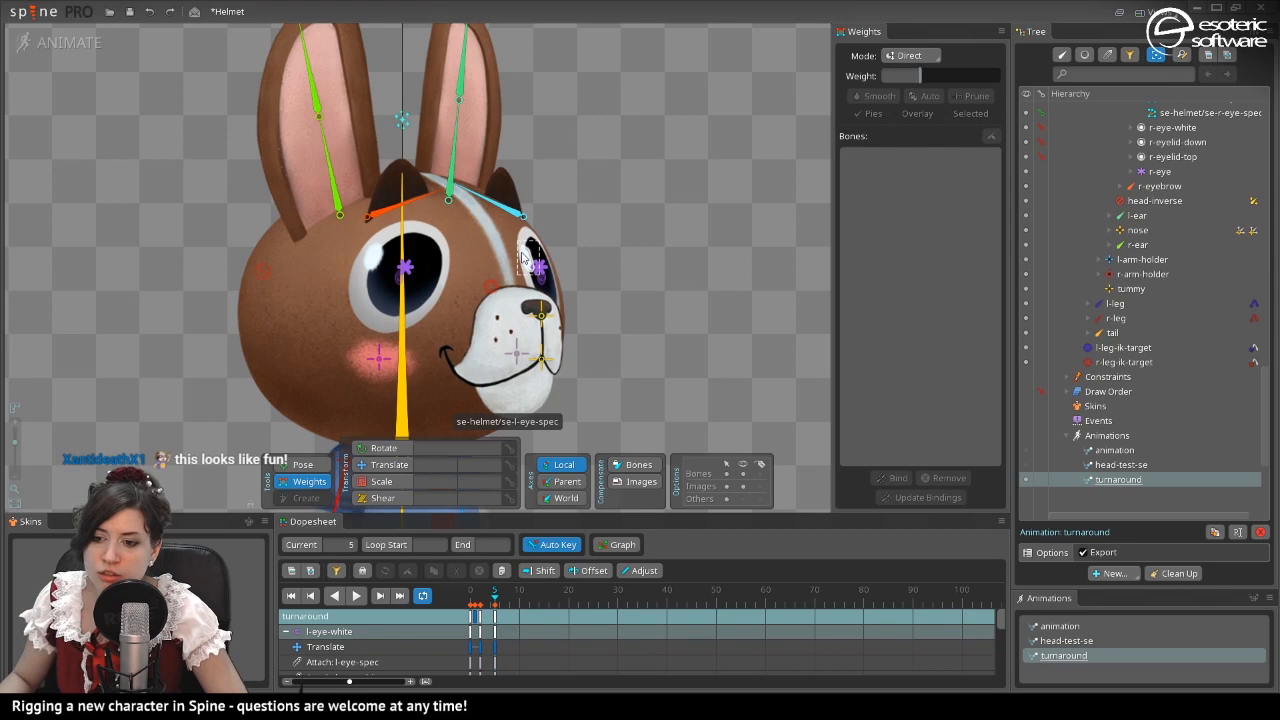
At frame 5 of turnaround, bind the se-helmet/se-l-eye-spec mesh to the head-inverse bone.
left_click(521, 258)
left_click(892, 478)
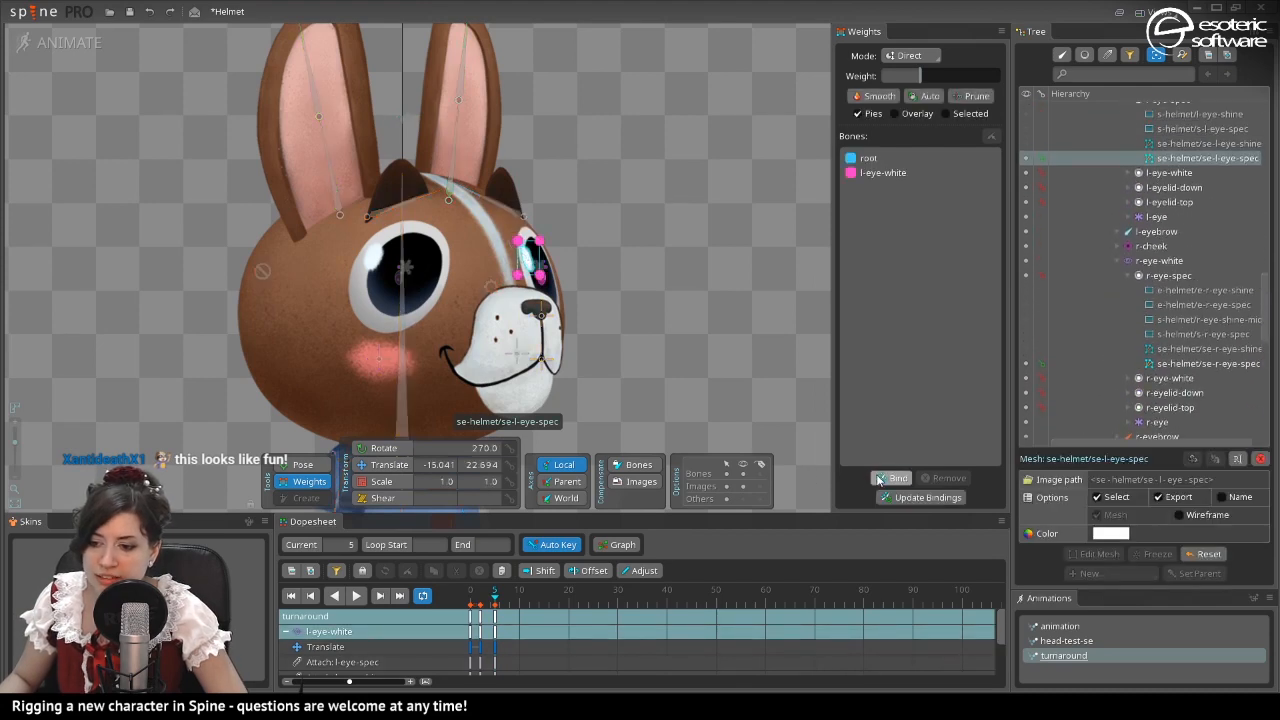
left_click(262, 272)
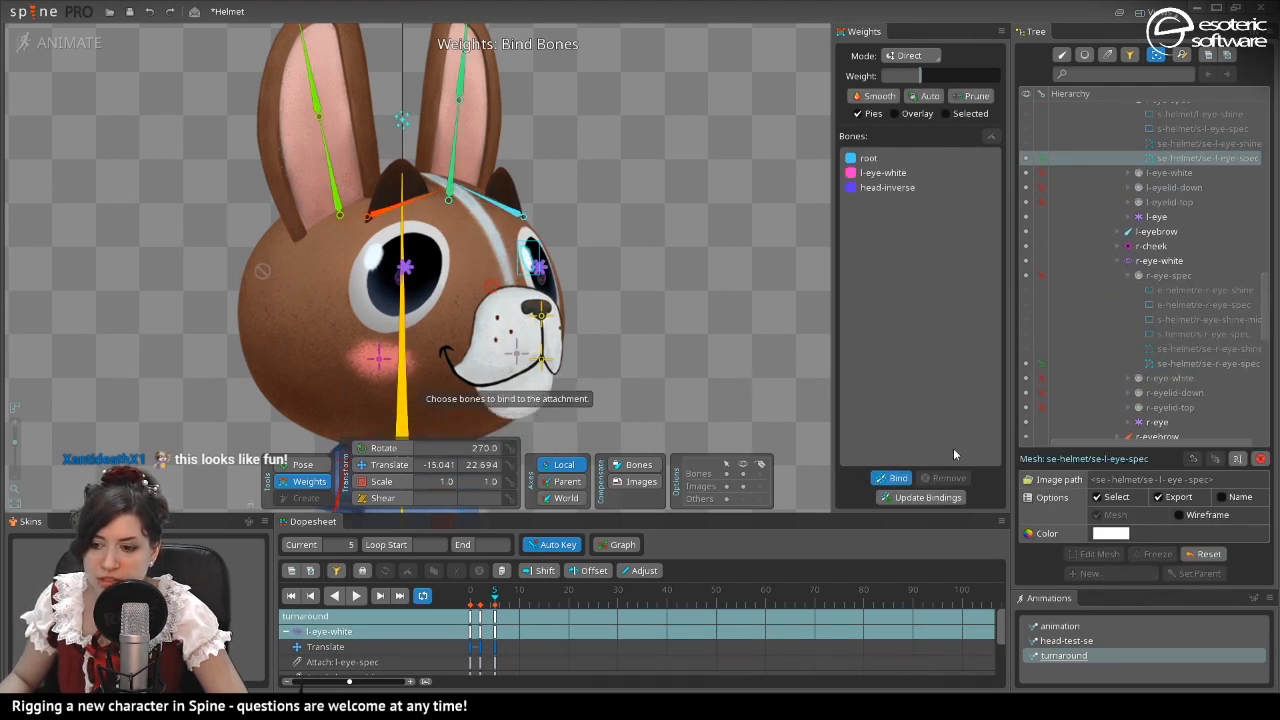
key("space")
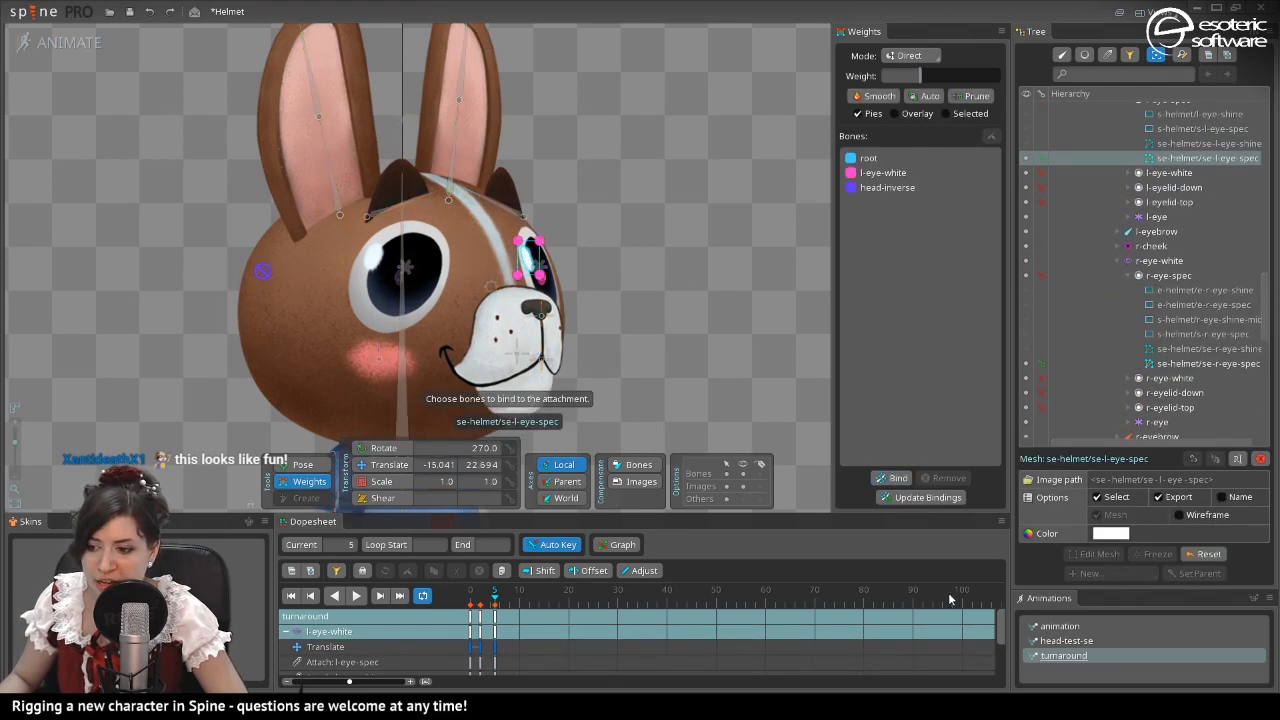
At frame 20 of head-test-se, give the outer-side vertices of se-helmet/se-l-eye-spec a slight head-inverse weight.
left_click(1035, 641)
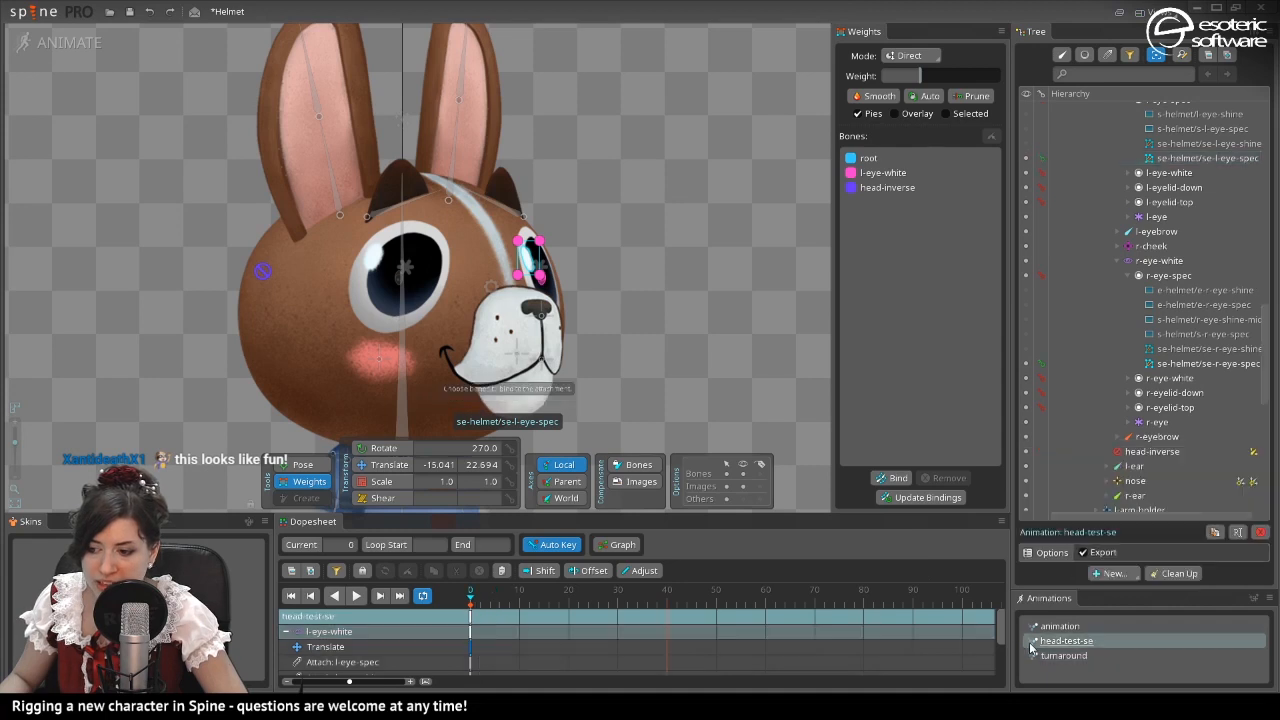
left_click(567, 597)
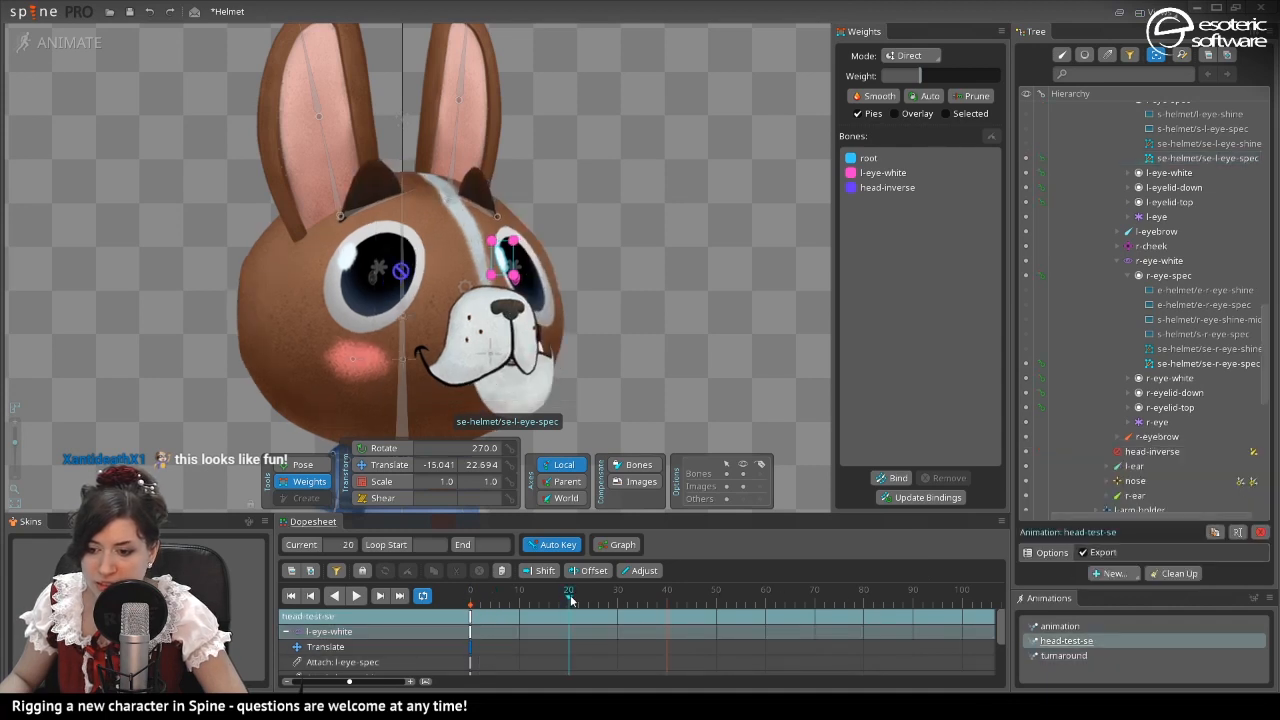
left_click(513, 242, "ctrl")
left_click(920, 188)
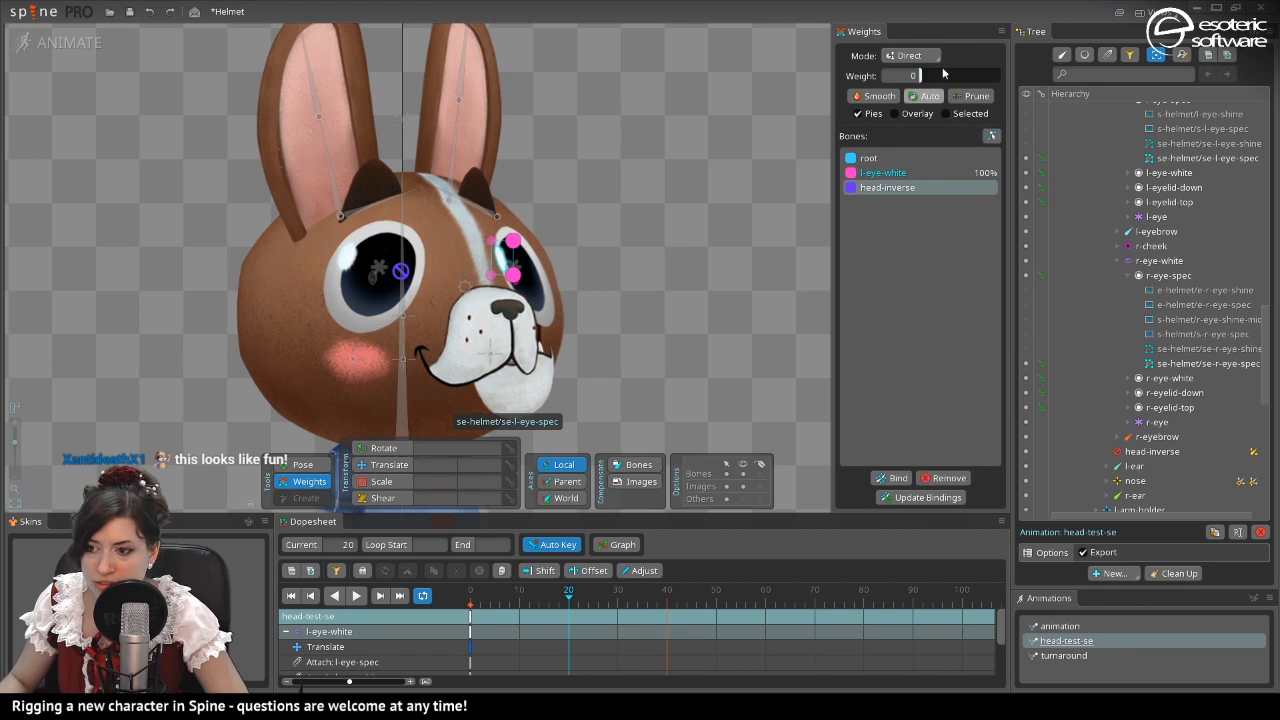
left_click_drag(919, 76, 922, 77)
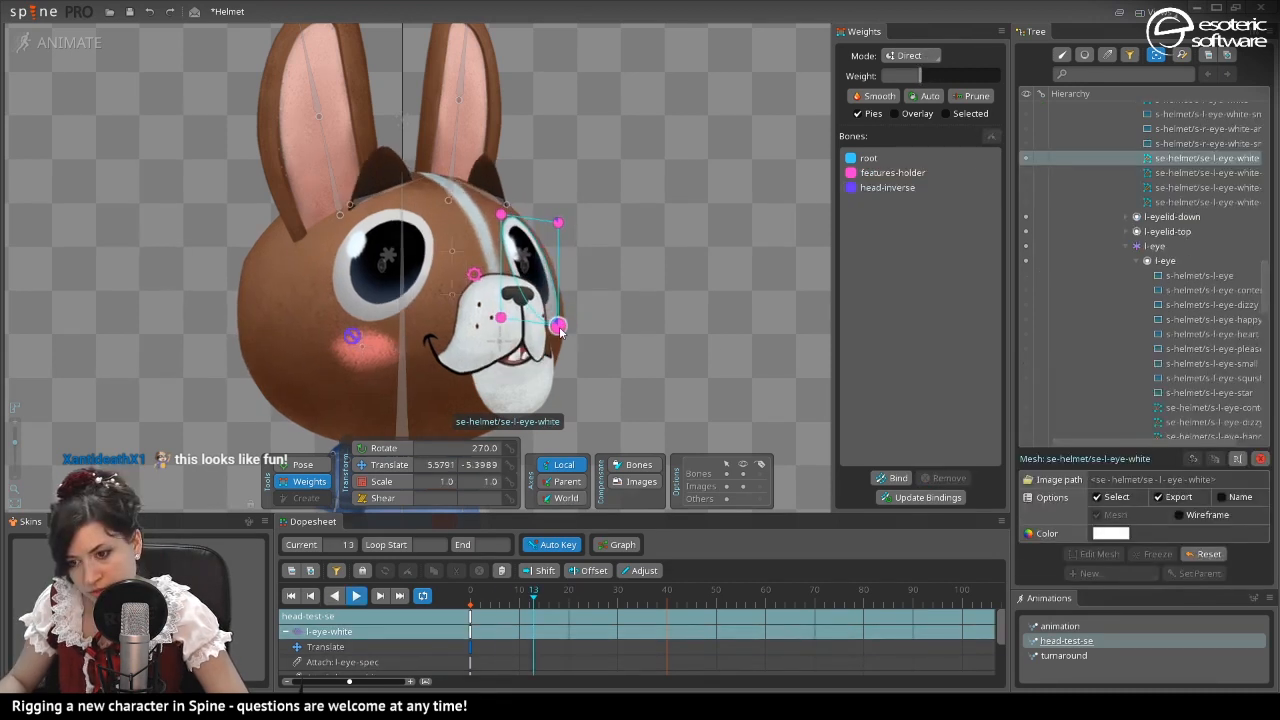
Set the head-inverse weight to 12 for the two outer-side vertices of the se-helmet/se-l-eye-white mesh.
left_click(558, 325)
left_click(558, 222, "ctrl")
left_click(904, 187)
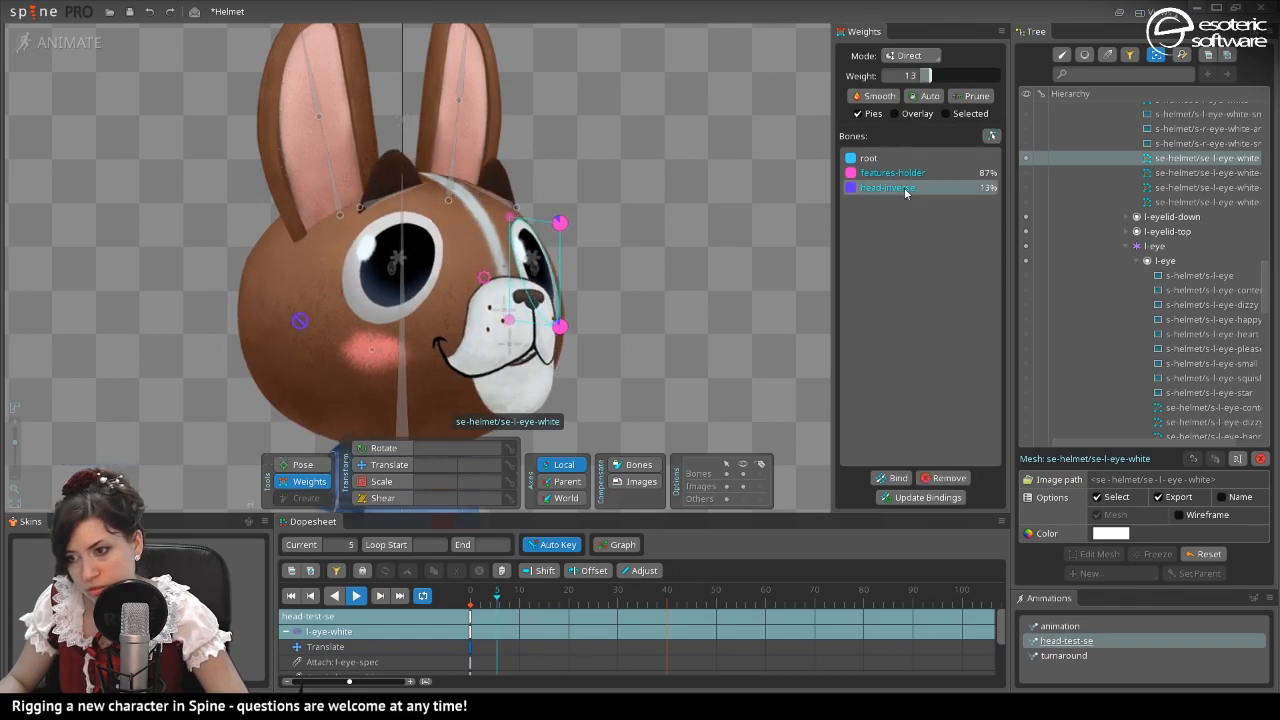
left_click(901, 78)
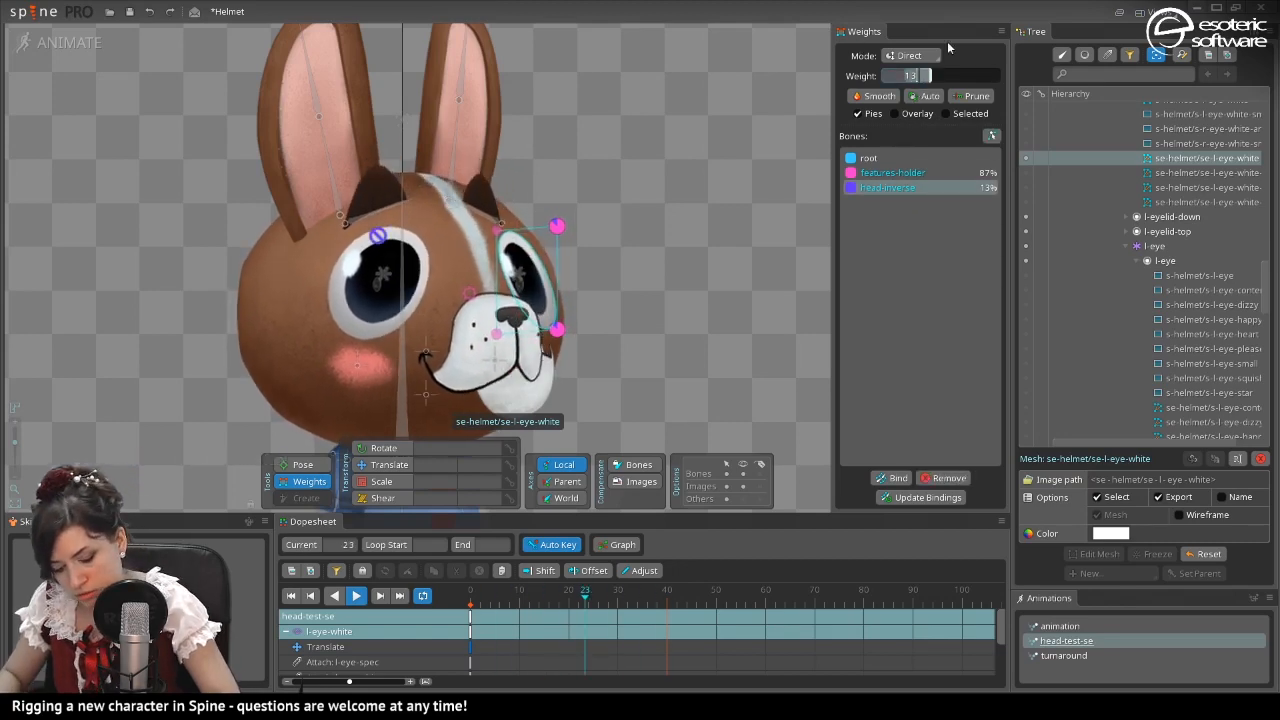
type("12")
key("Return")
left_click(590, 305)
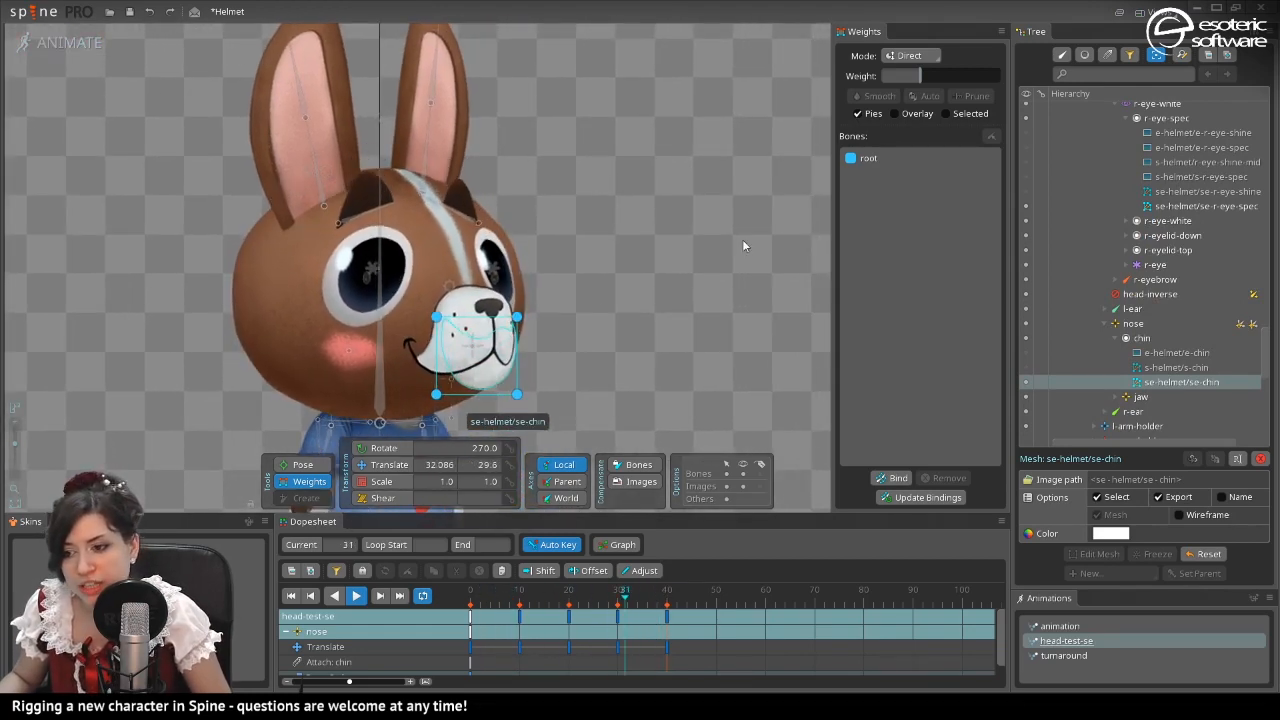
In setup mode, edit the se-helmet/se-chin mesh to add four vertices along its black upper lip line.
left_click(70, 43)
scroll(584, 334, "up", 5)
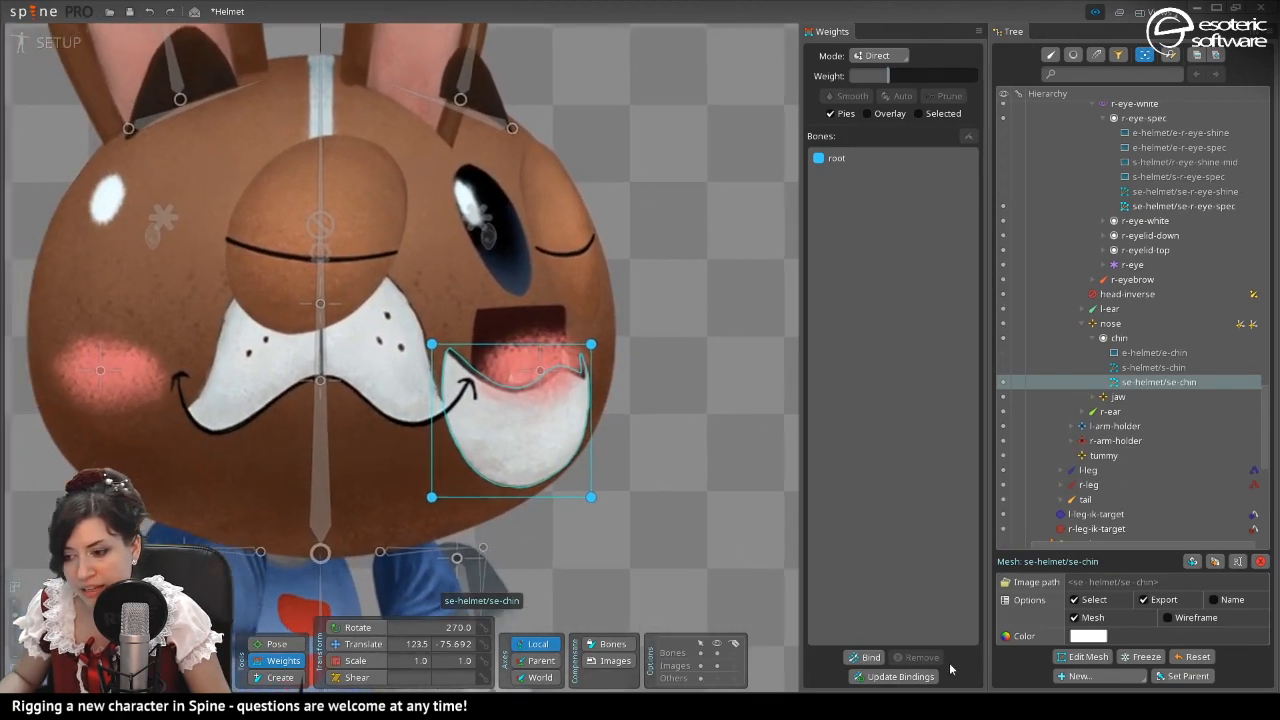
left_click(1085, 657)
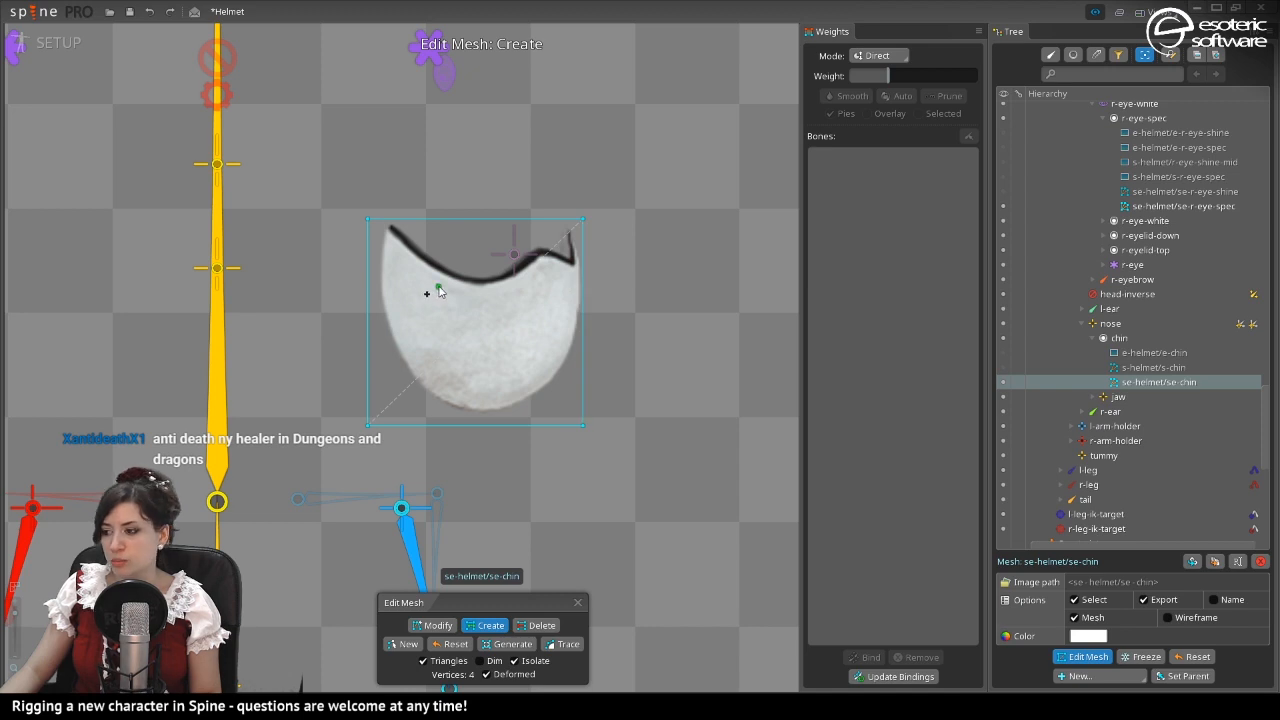
left_click(510, 645)
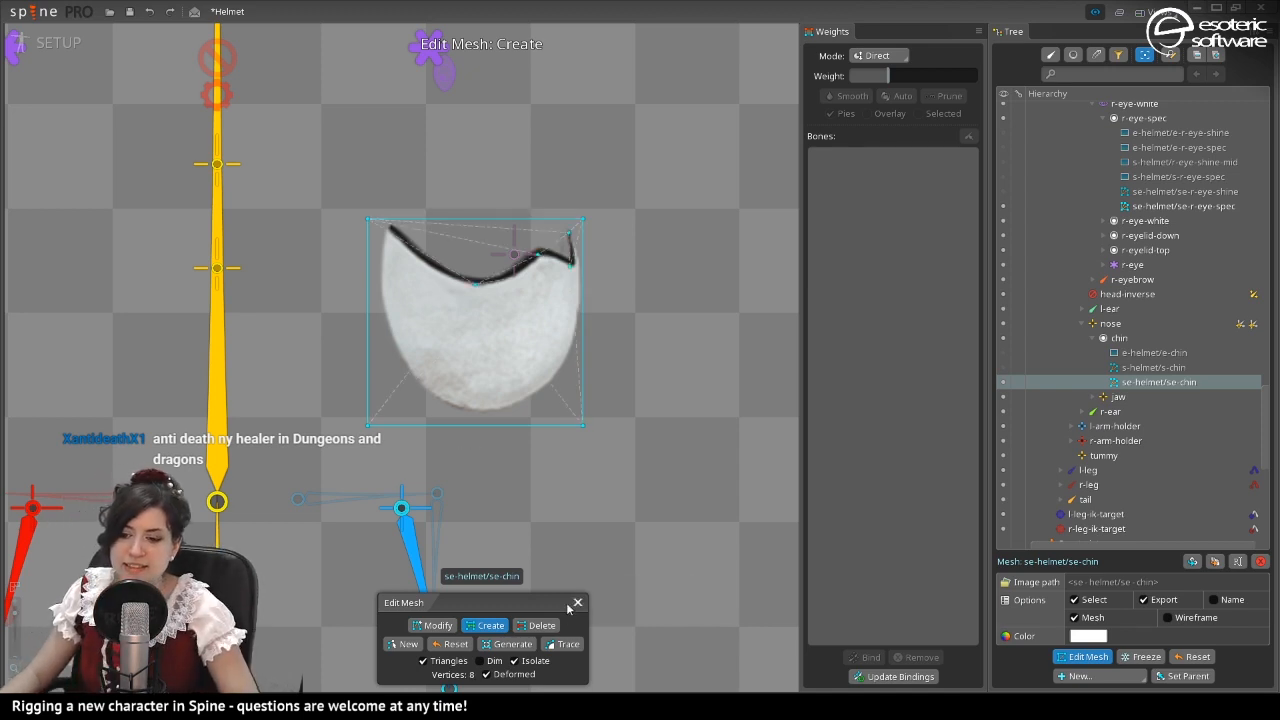
left_click(576, 603)
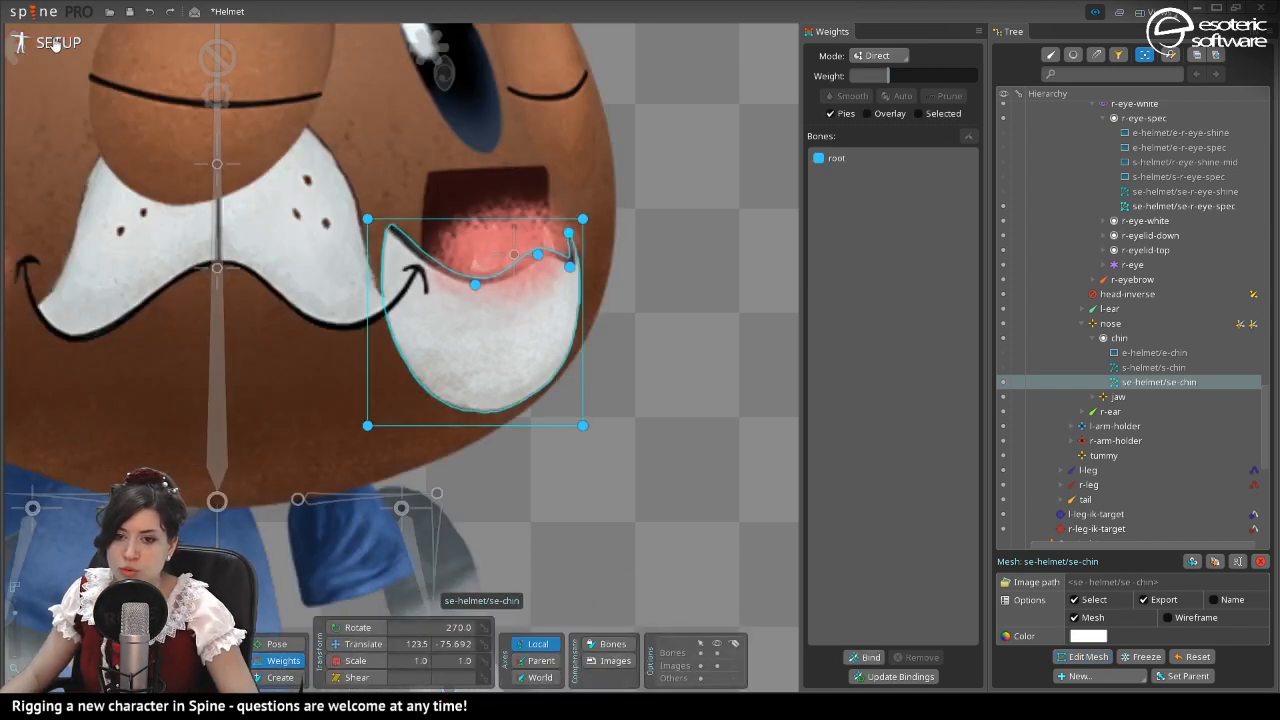
At frame 5 of the turnaround animation, bind the se-helmet/se-chin mesh to the jaw, head-inverse and nose bones.
left_click(57, 43)
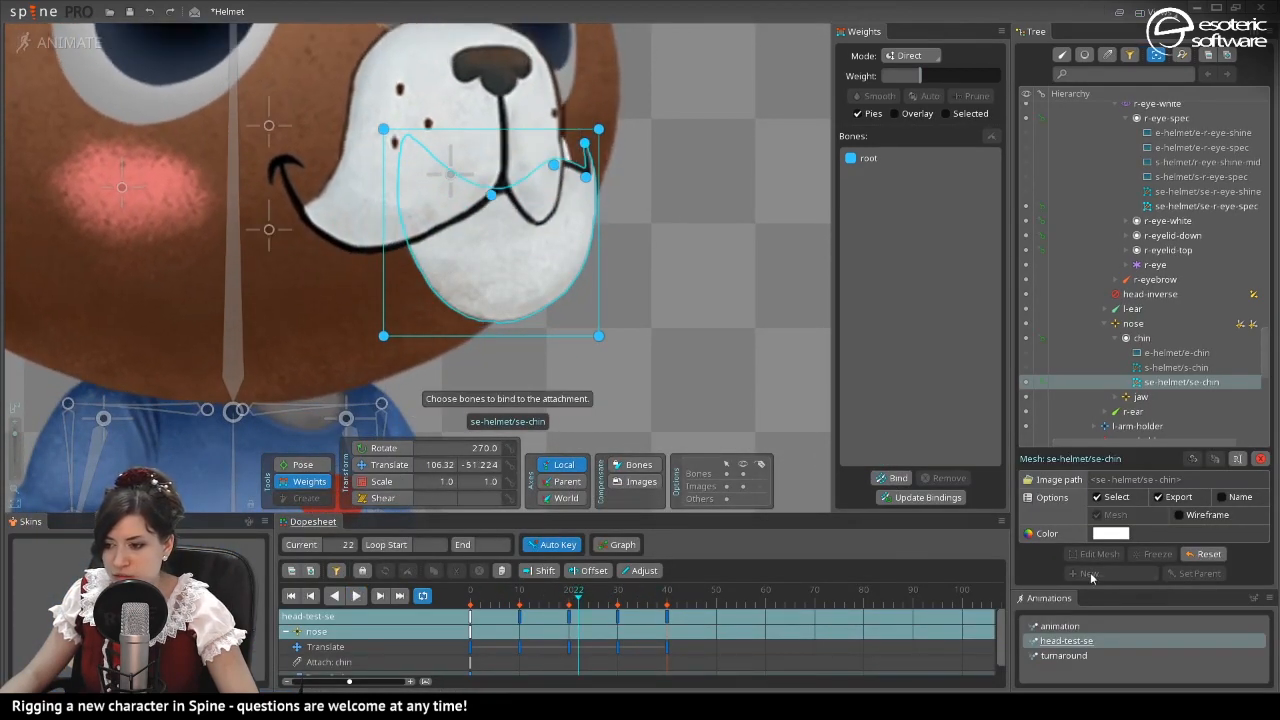
left_click(1060, 655)
left_click(497, 608)
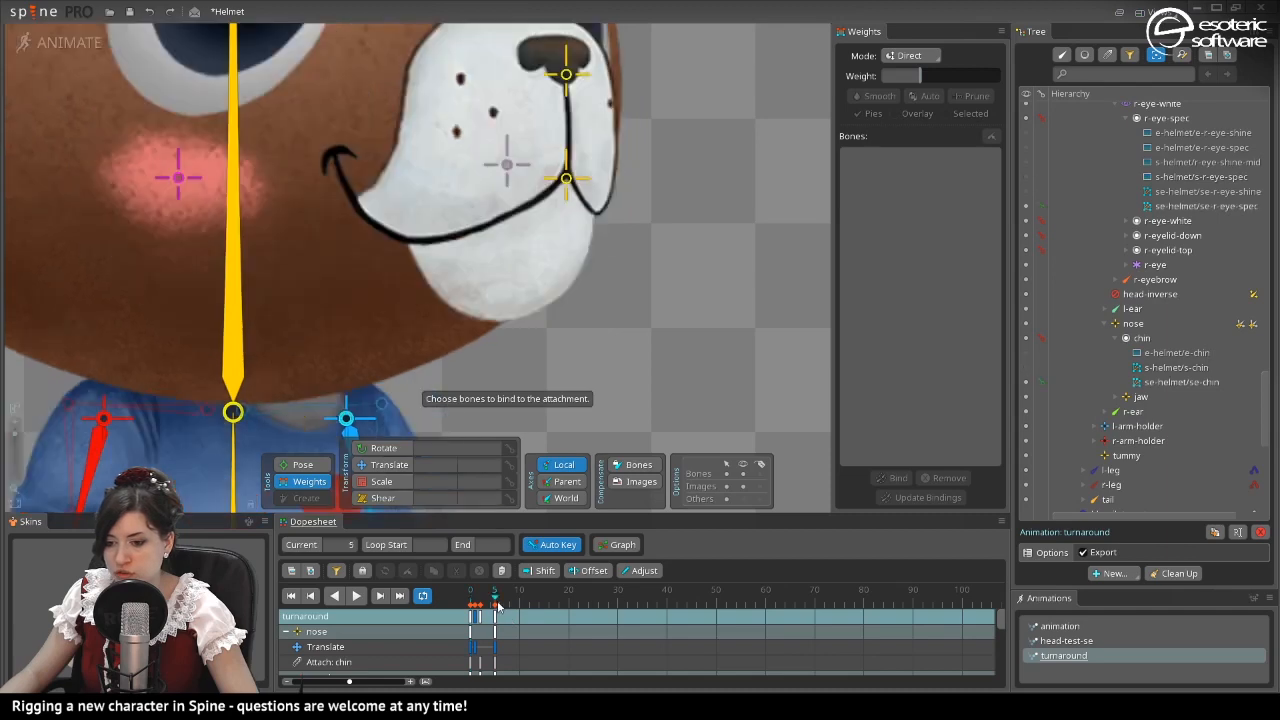
left_click(531, 271)
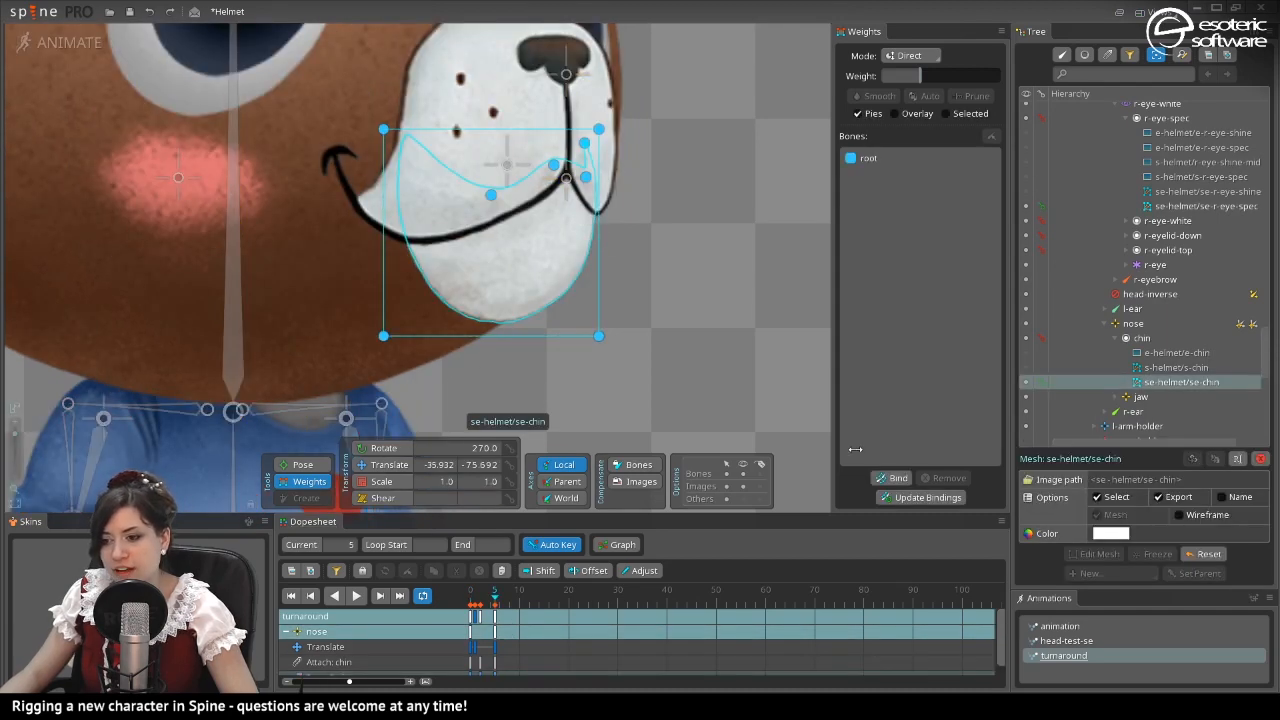
left_click(897, 478)
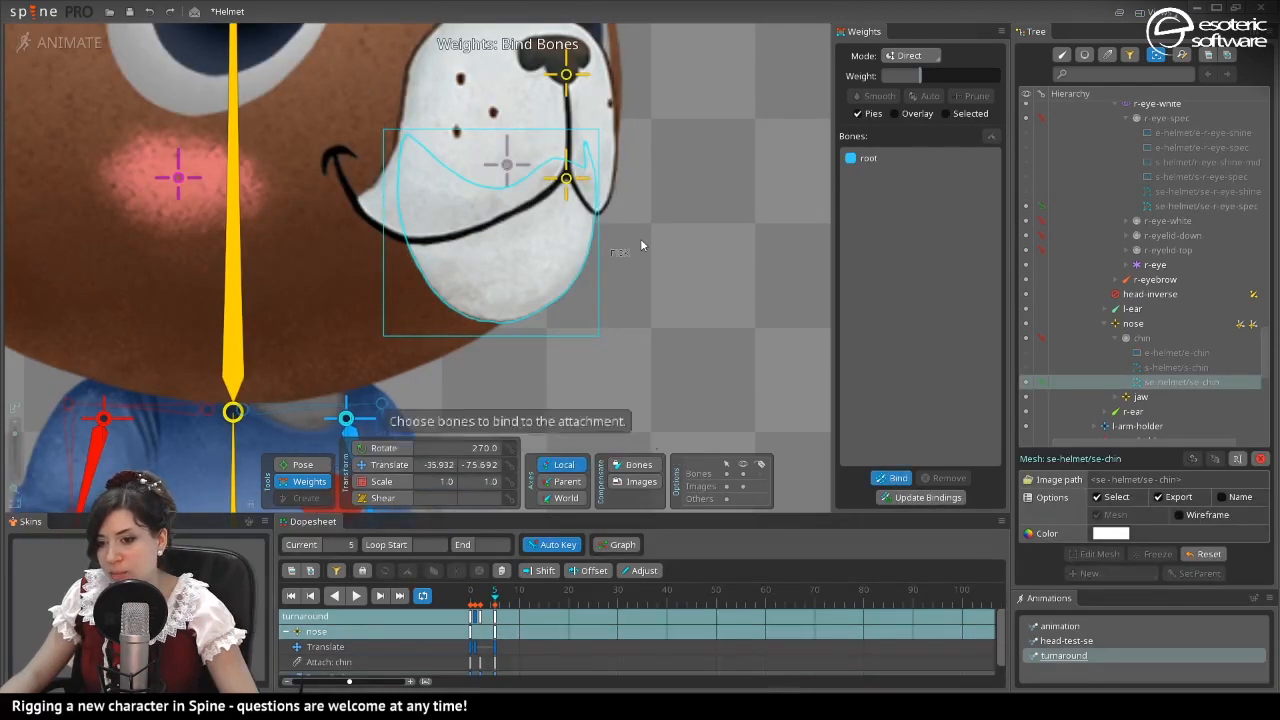
left_click(566, 178)
scroll(440, 256, "down", 1)
scroll(440, 256, "down", 1)
left_click(255, 132)
left_click(890, 478)
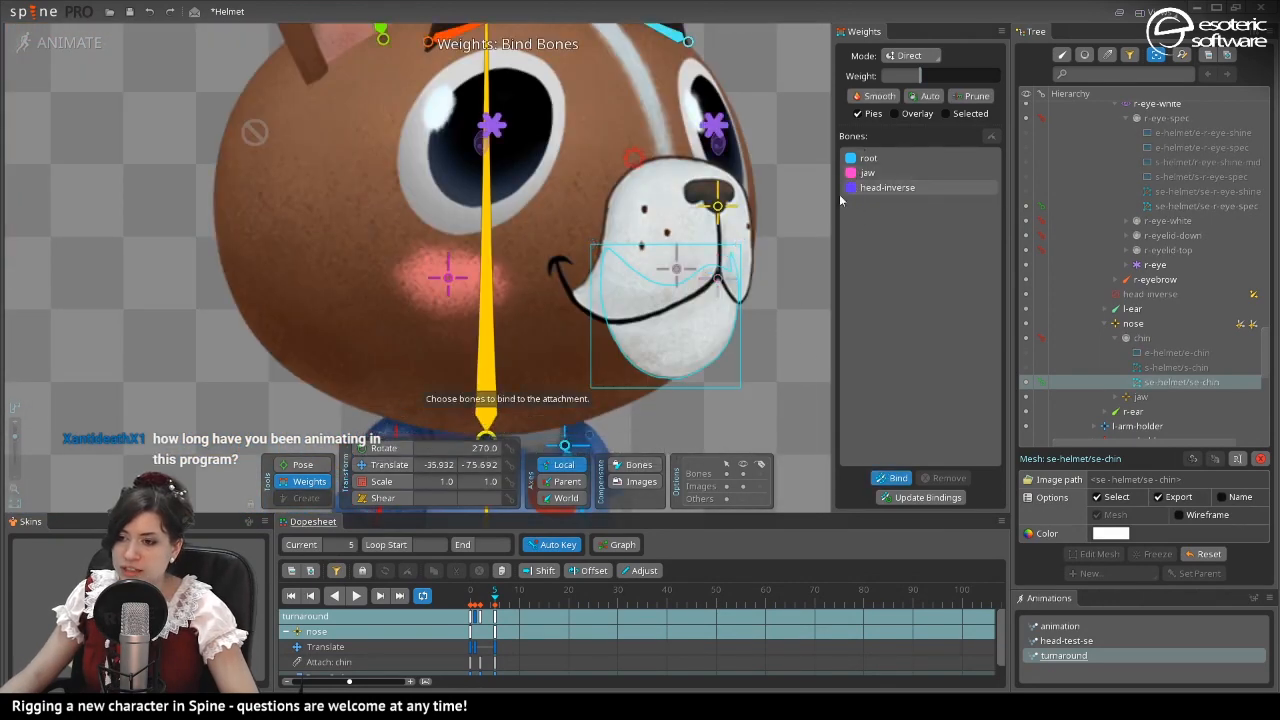
left_click(717, 205)
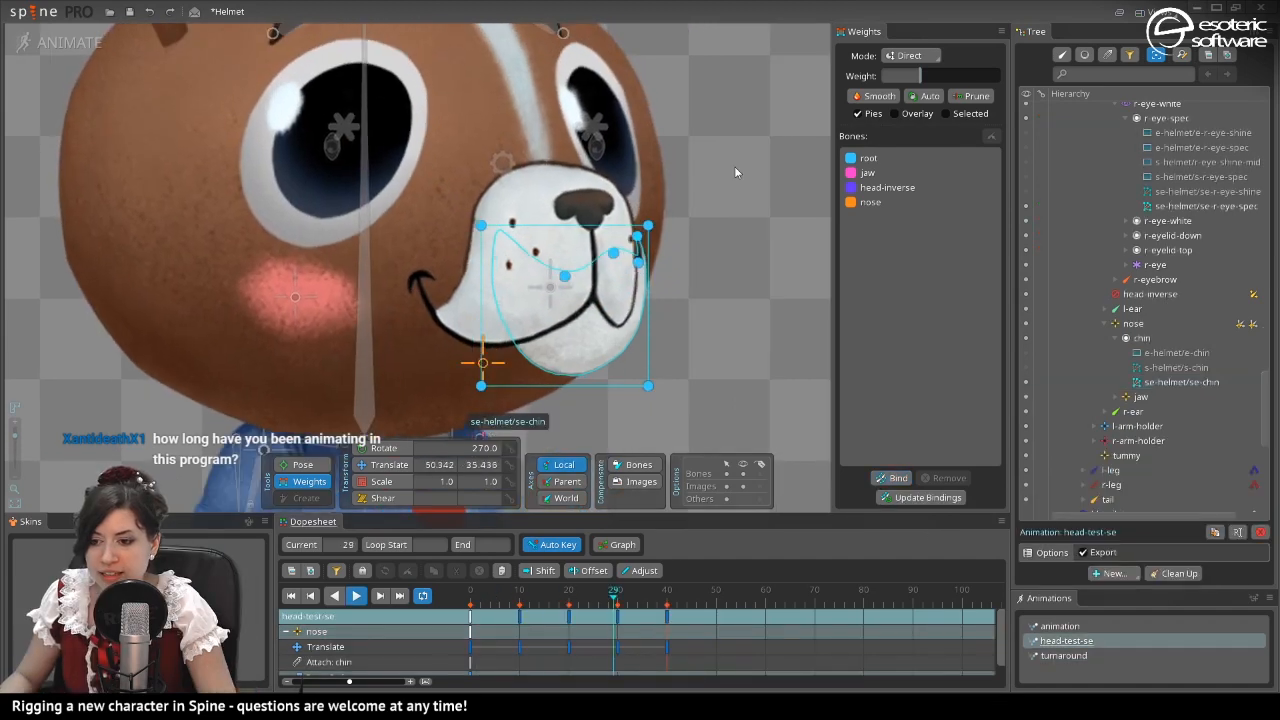
Weight all se-helmet/se-chin vertices 100 to nose, and the lip-line vertices 100 to jaw.
left_click_drag(764, 176, 436, 446)
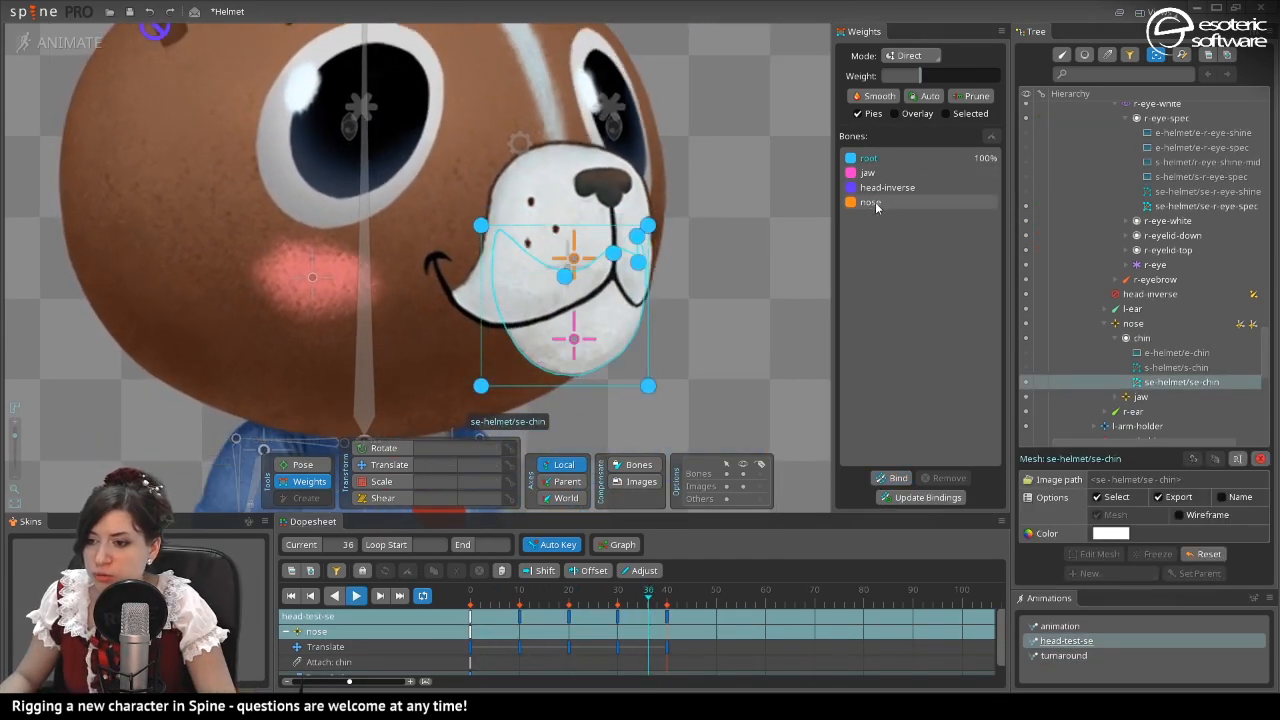
left_click(870, 202)
left_click_drag(921, 76, 1000, 77)
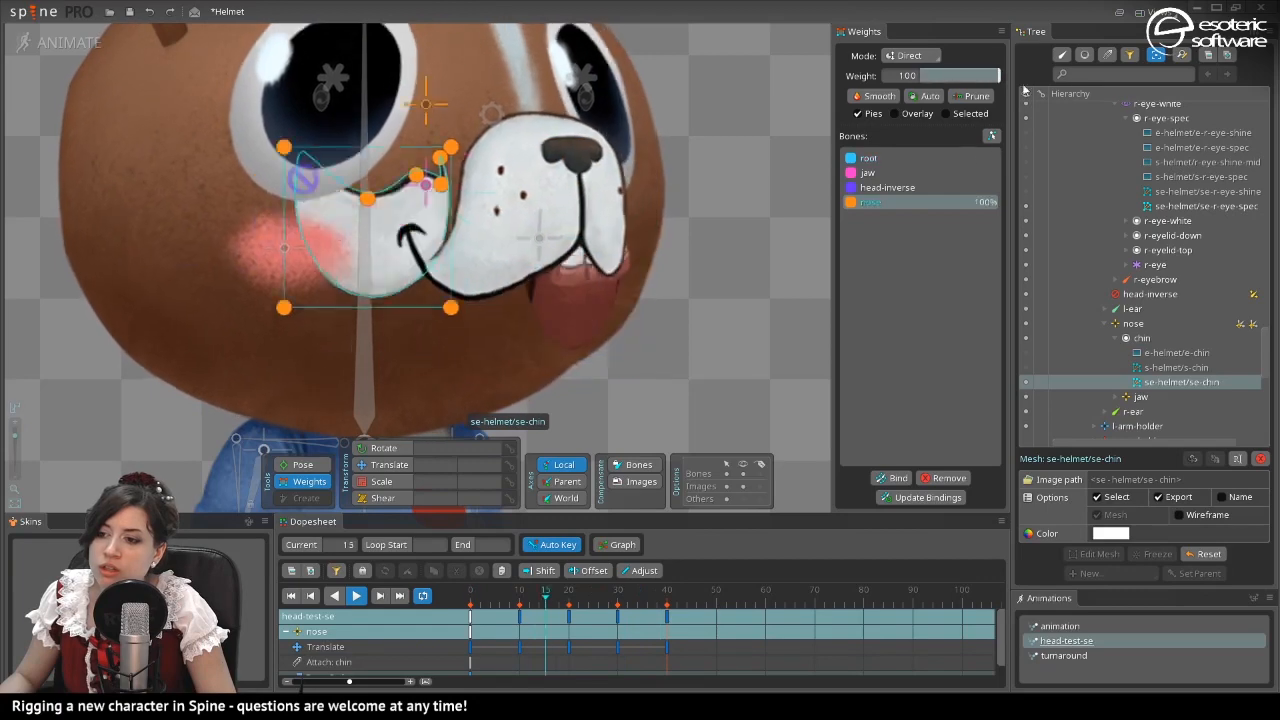
left_click(918, 173)
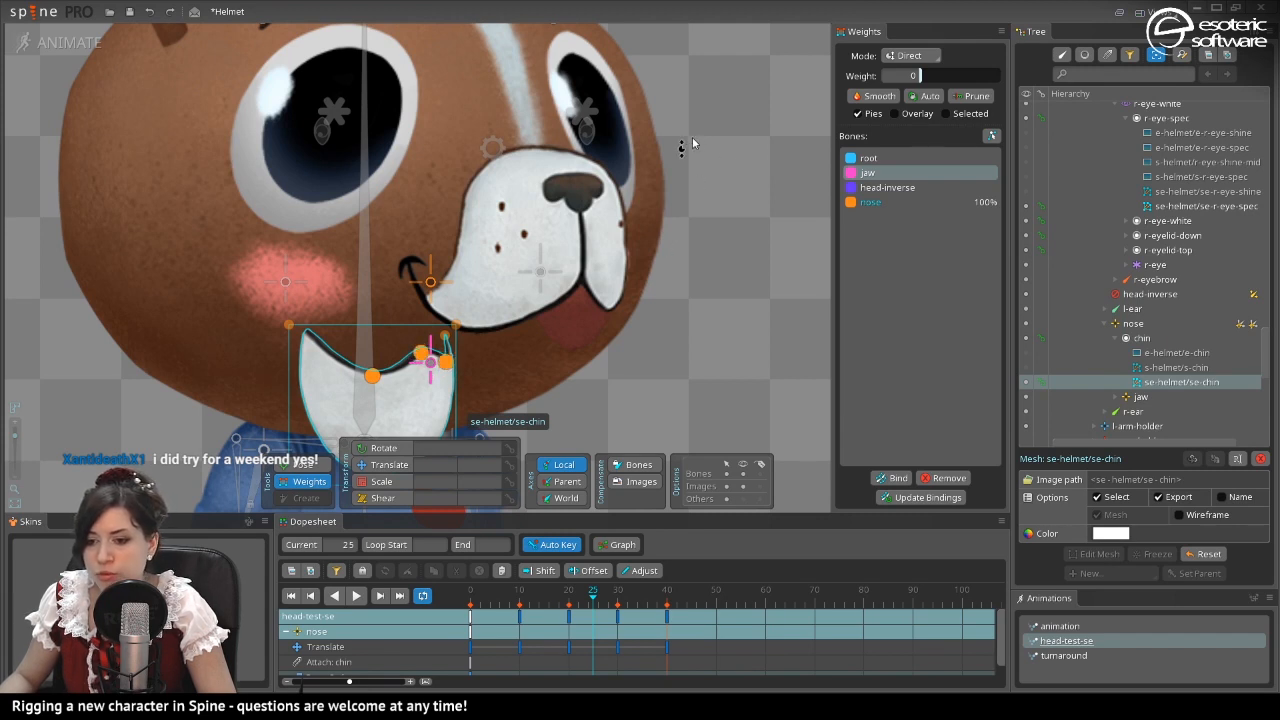
left_click_drag(957, 77, 1003, 79)
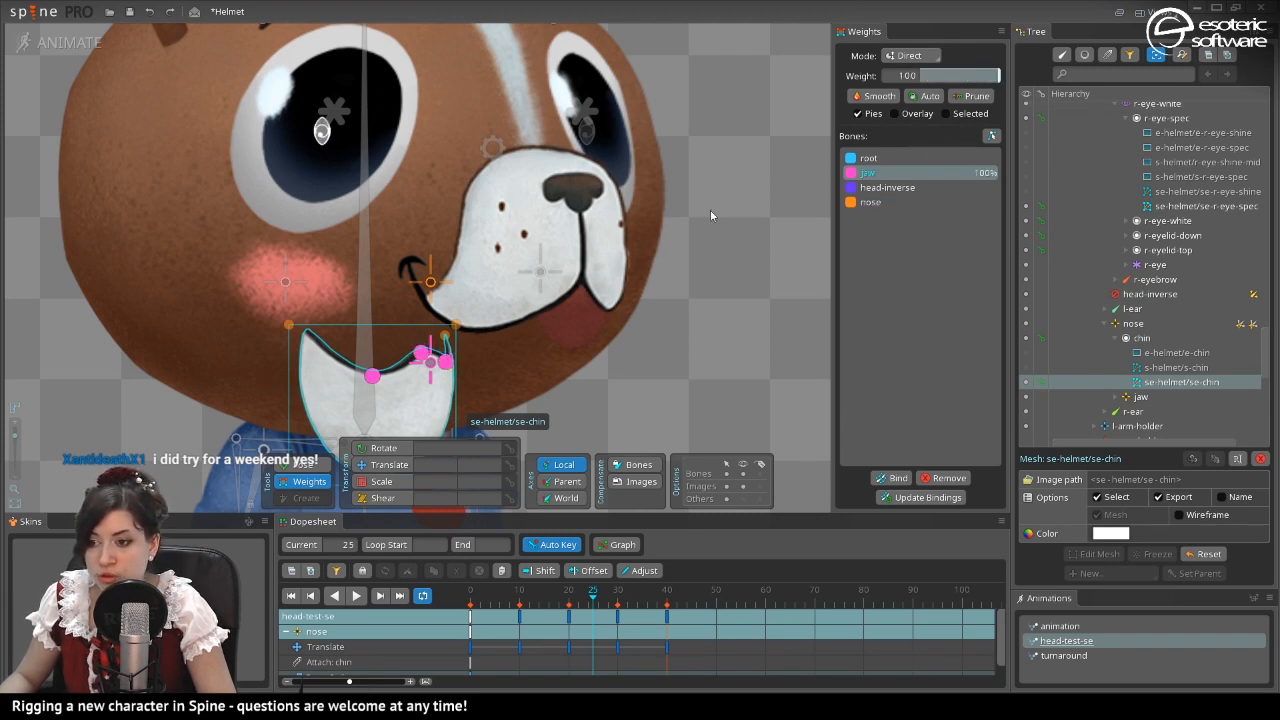
Set the head-inverse weight to 41 for all se-helmet/se-chin vertices and play the head turn to check it.
left_click_drag(646, 278, 766, 118)
left_click(636, 348)
left_click_drag(669, 374, 308, 79)
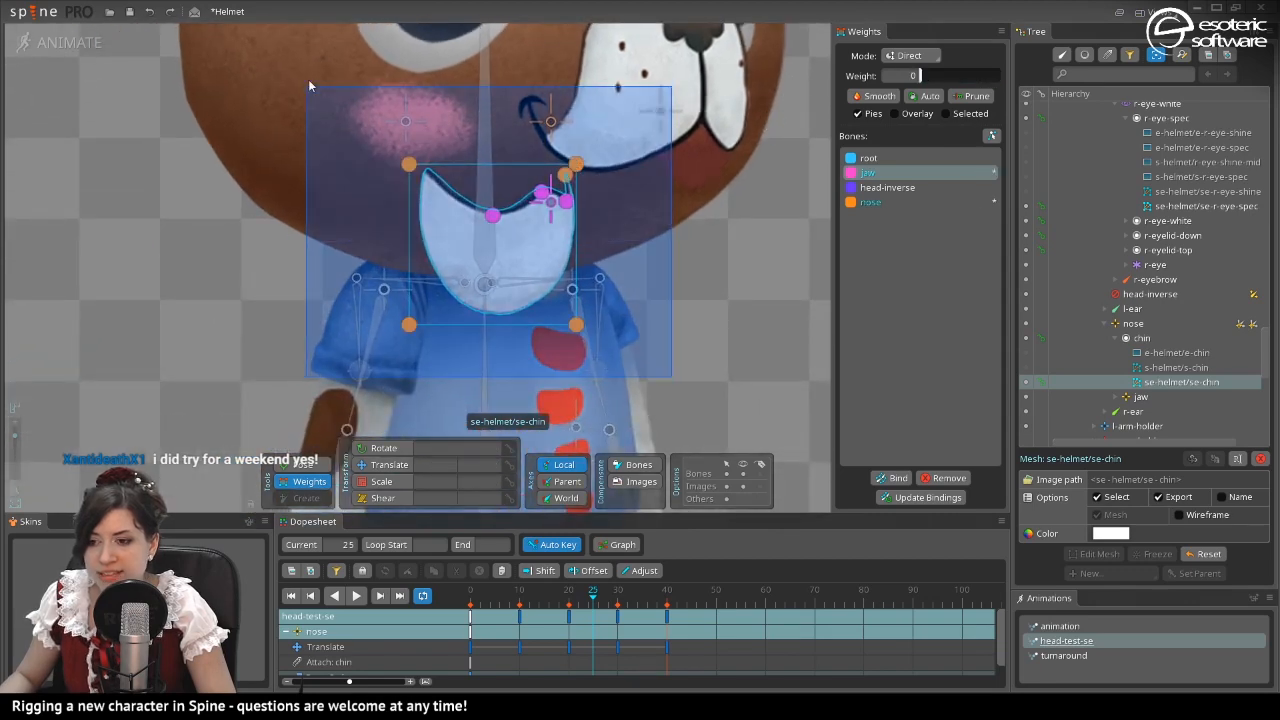
left_click(886, 189)
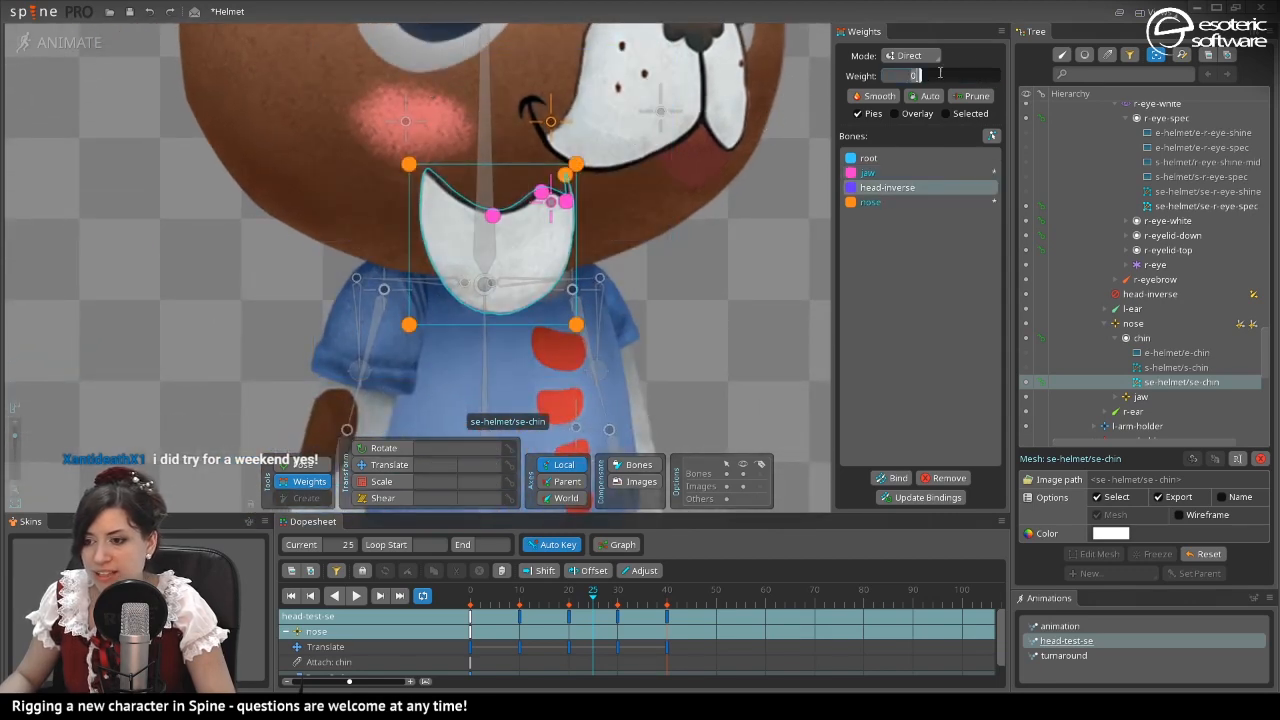
left_click(953, 76)
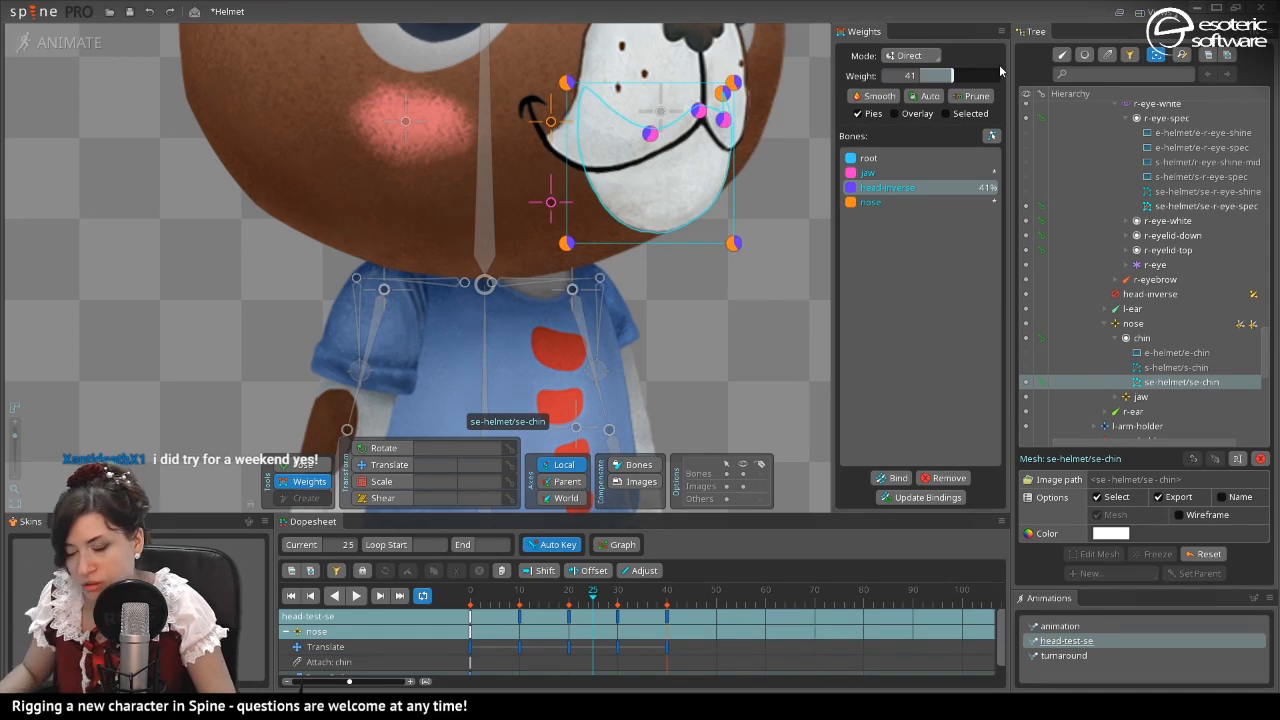
left_click(355, 596)
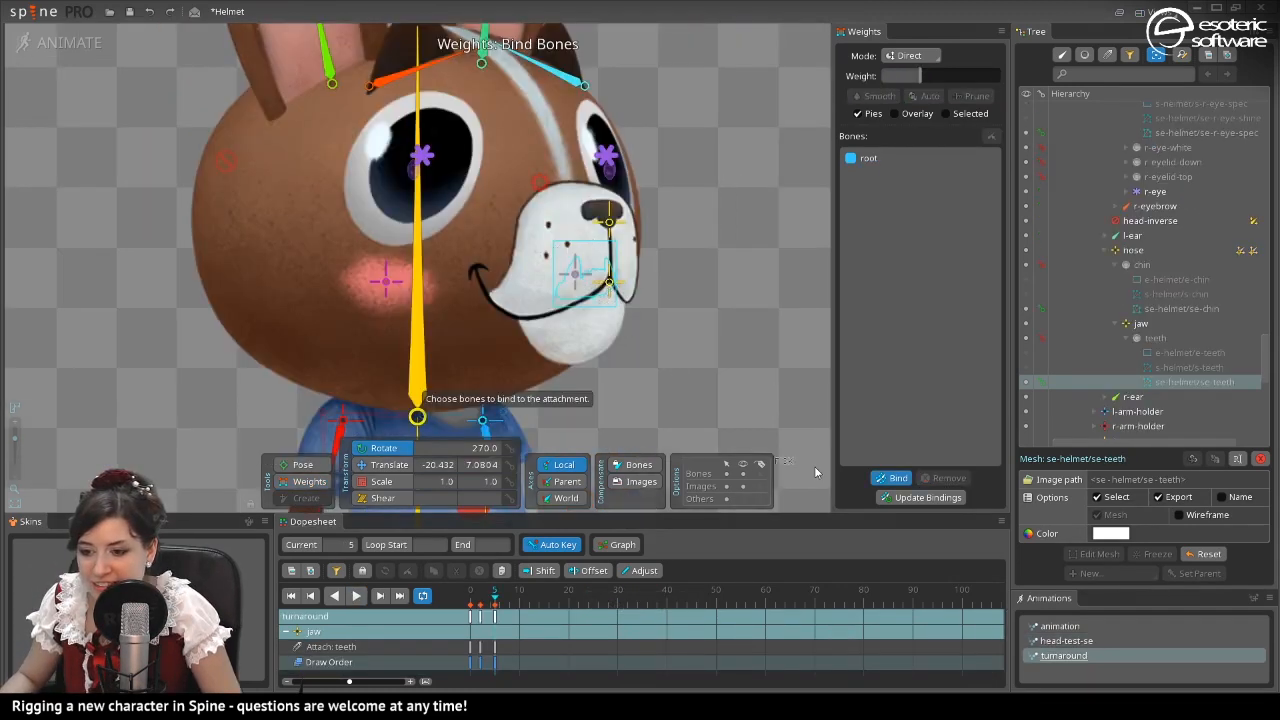
Leave bone binding for se-helmet/se-teeth and compare the teeth meshes at frames 0 and 5 of turnaround.
left_click(892, 478)
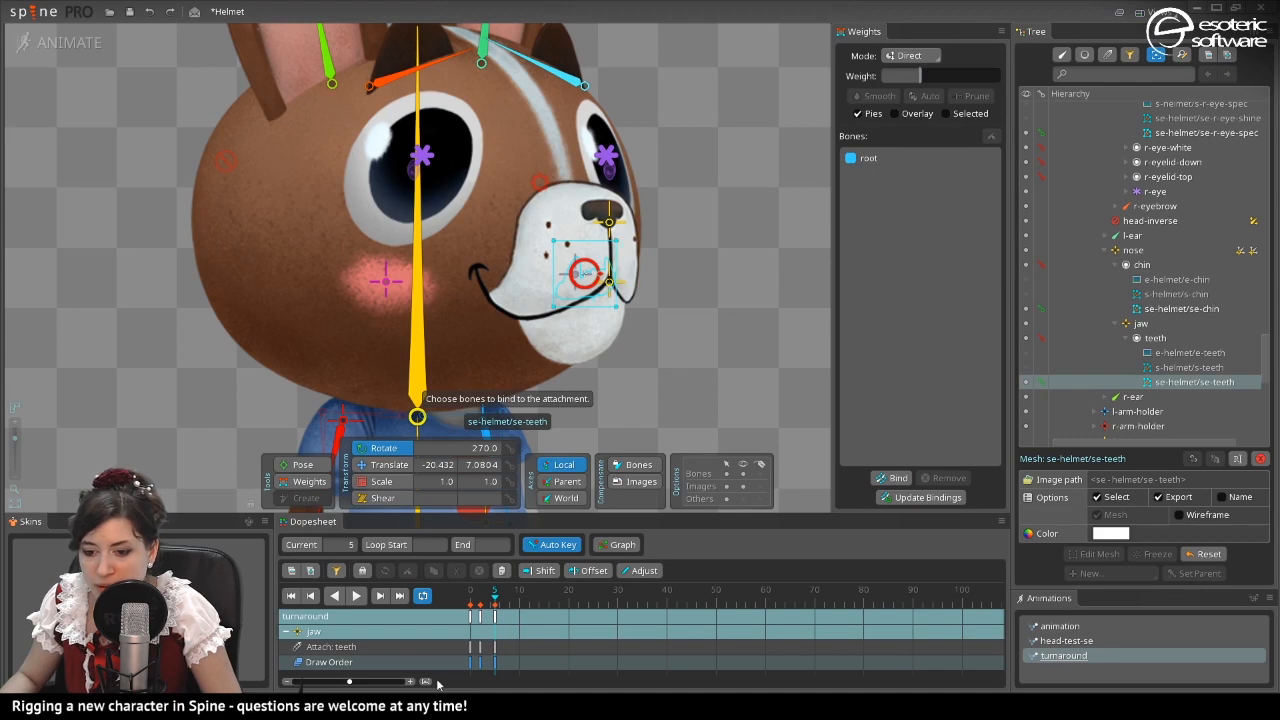
left_click(474, 606)
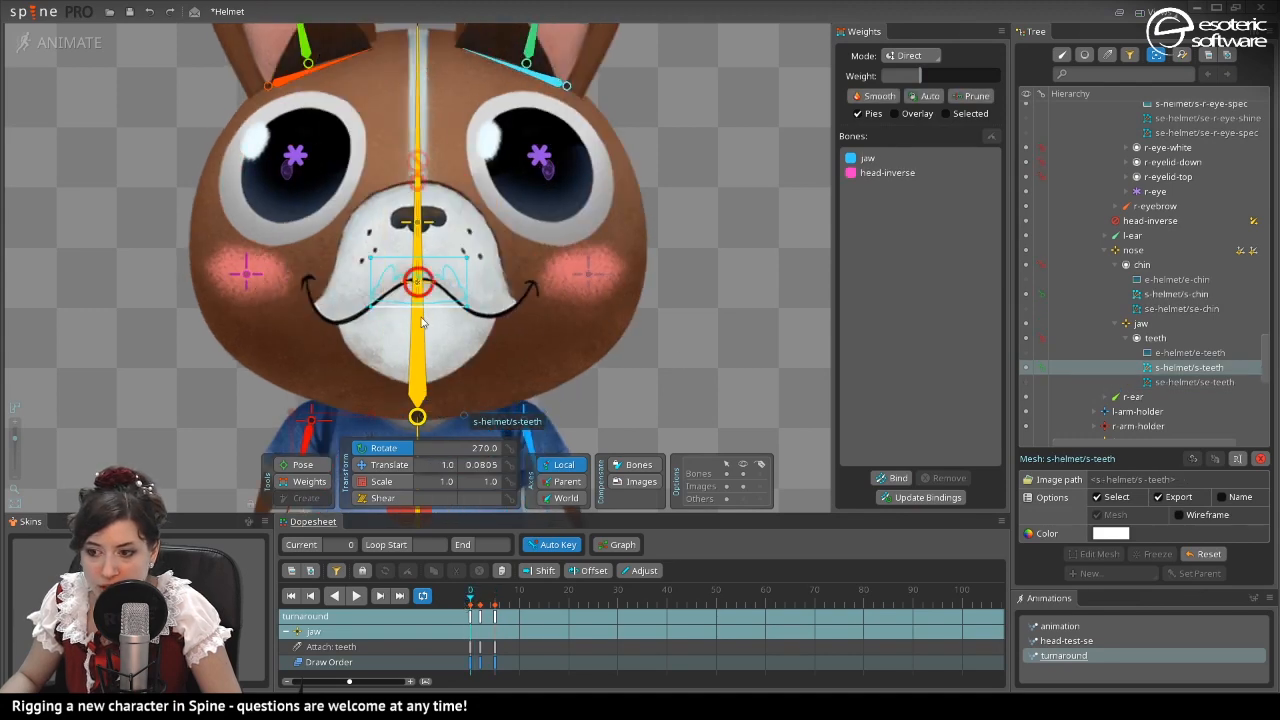
left_click(496, 607)
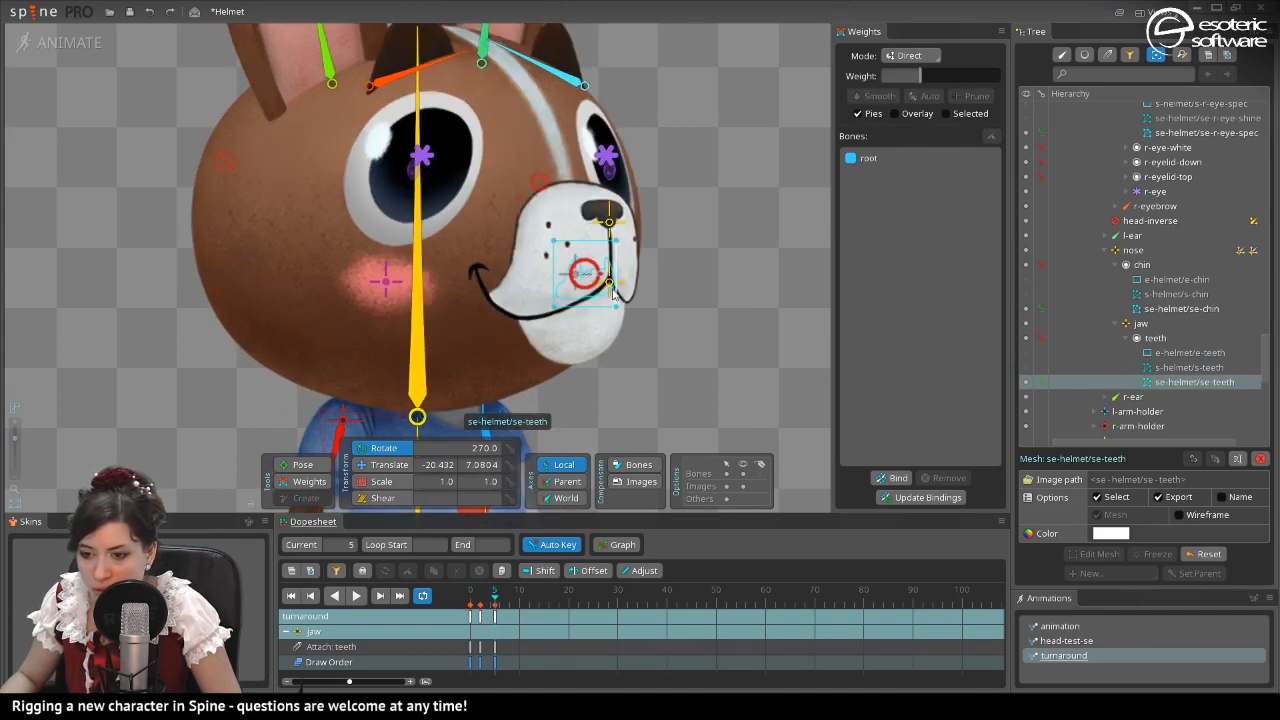
left_click(470, 600)
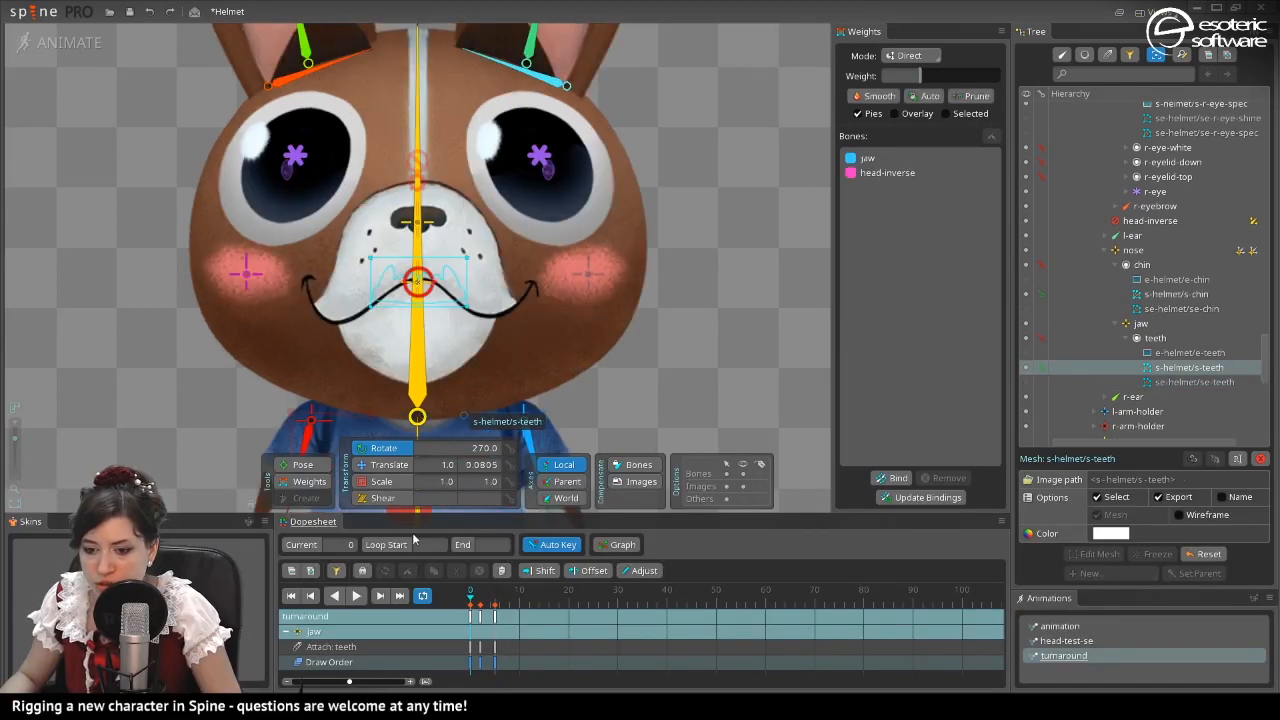
At frame 5 of the turnaround animation, bind the se-helmet/se-teeth mesh to the jaw and head-inverse bones.
left_click(321, 481)
left_click(495, 596)
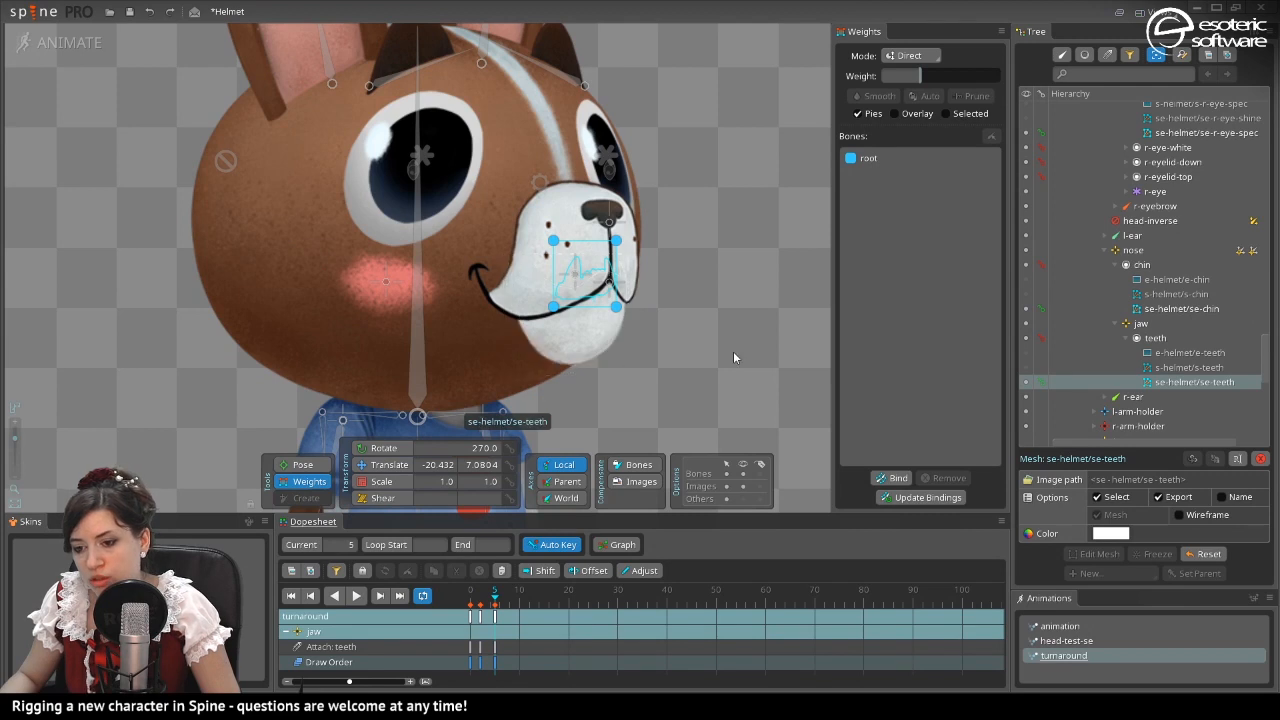
left_click_drag(688, 394, 470, 158)
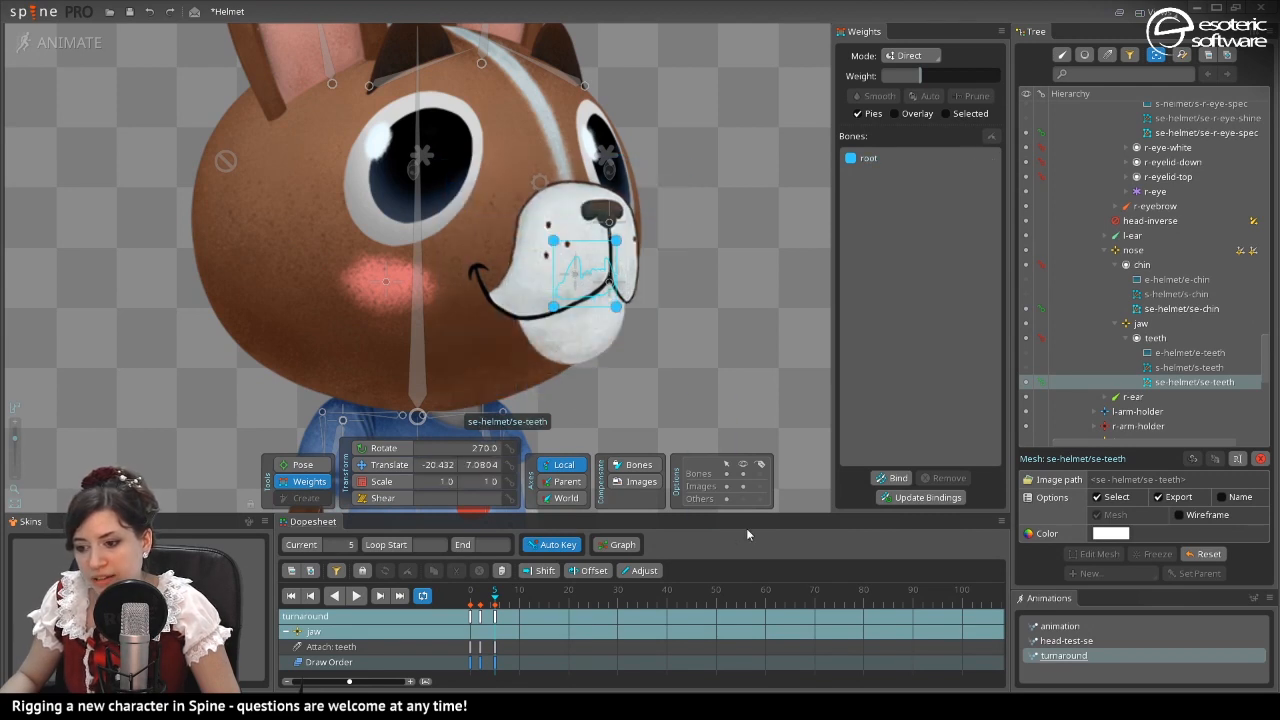
left_click(897, 478)
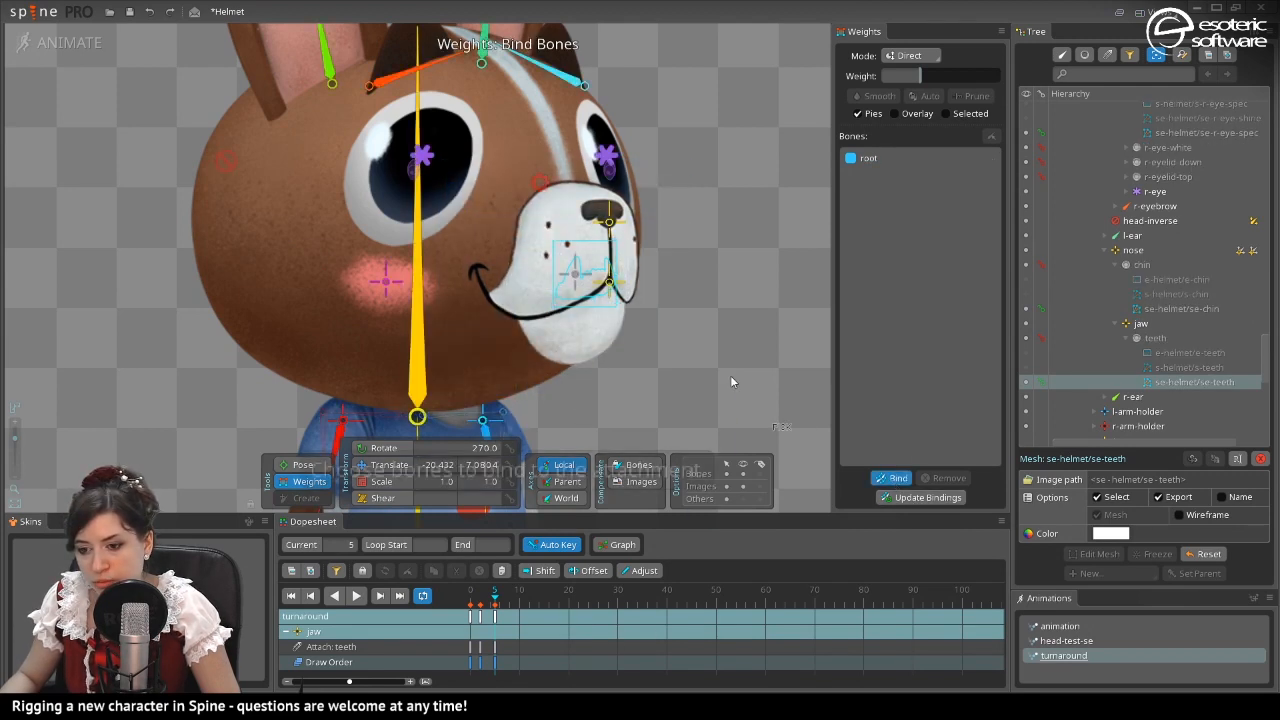
left_click(613, 284)
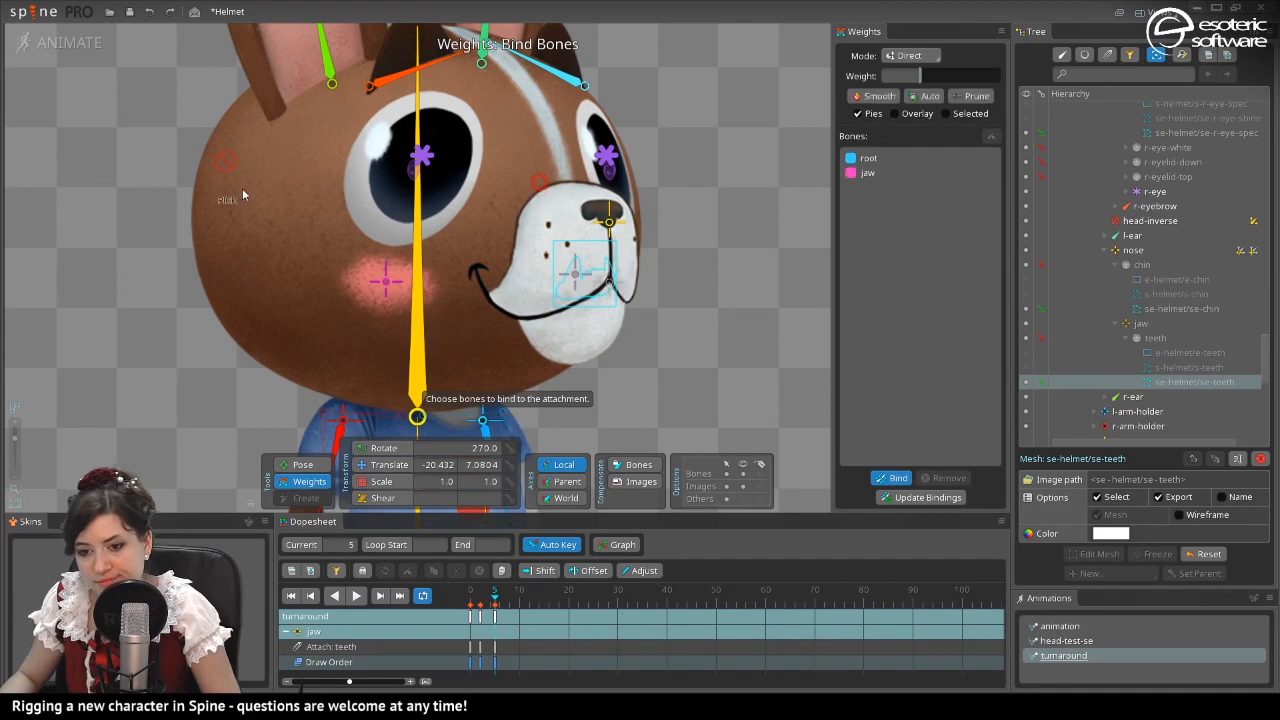
left_click(226, 163)
left_click(900, 480)
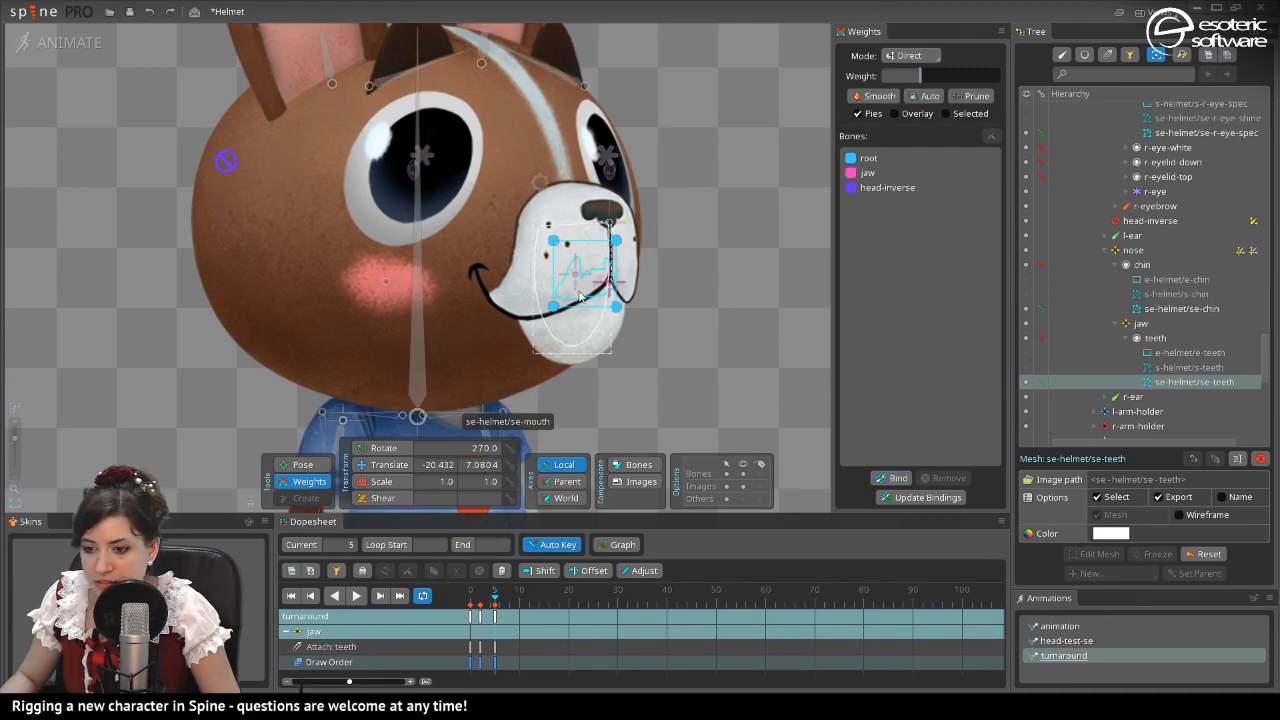
Bind the se-helmet/se-mouth mesh to the jaw and head-inverse bones.
left_click(579, 291)
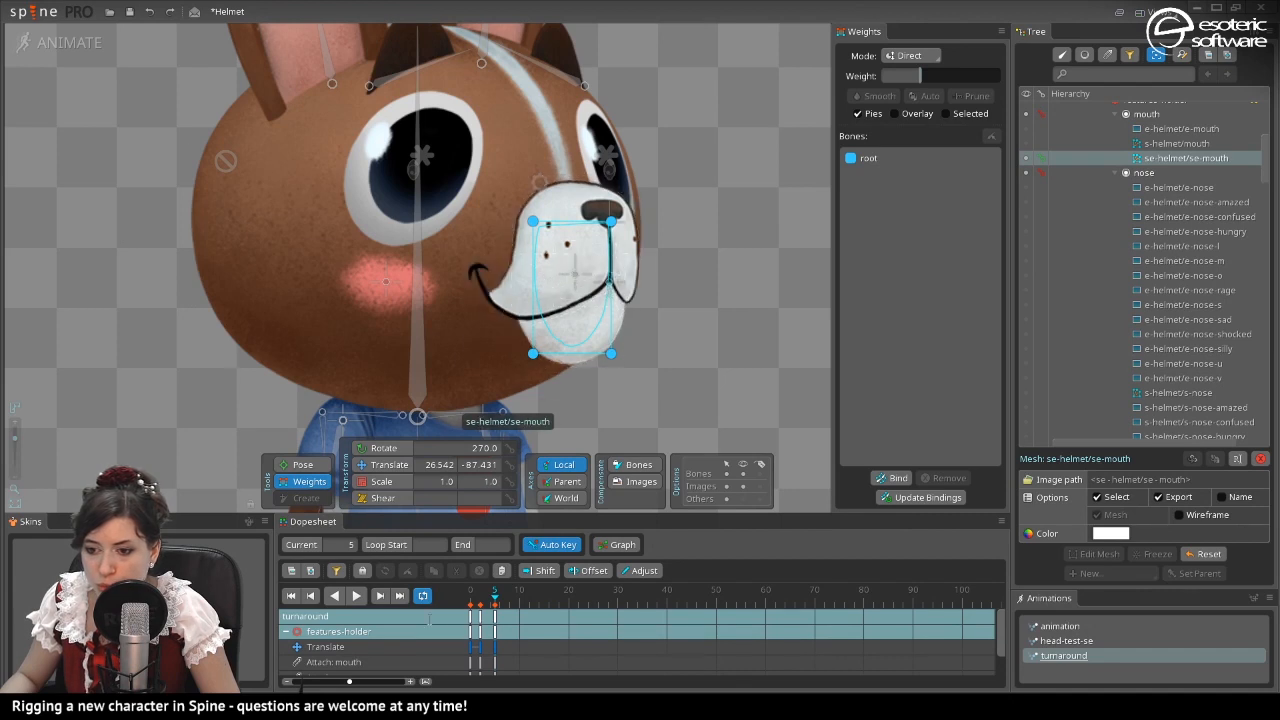
left_click_drag(643, 349, 677, 330)
left_click(900, 480)
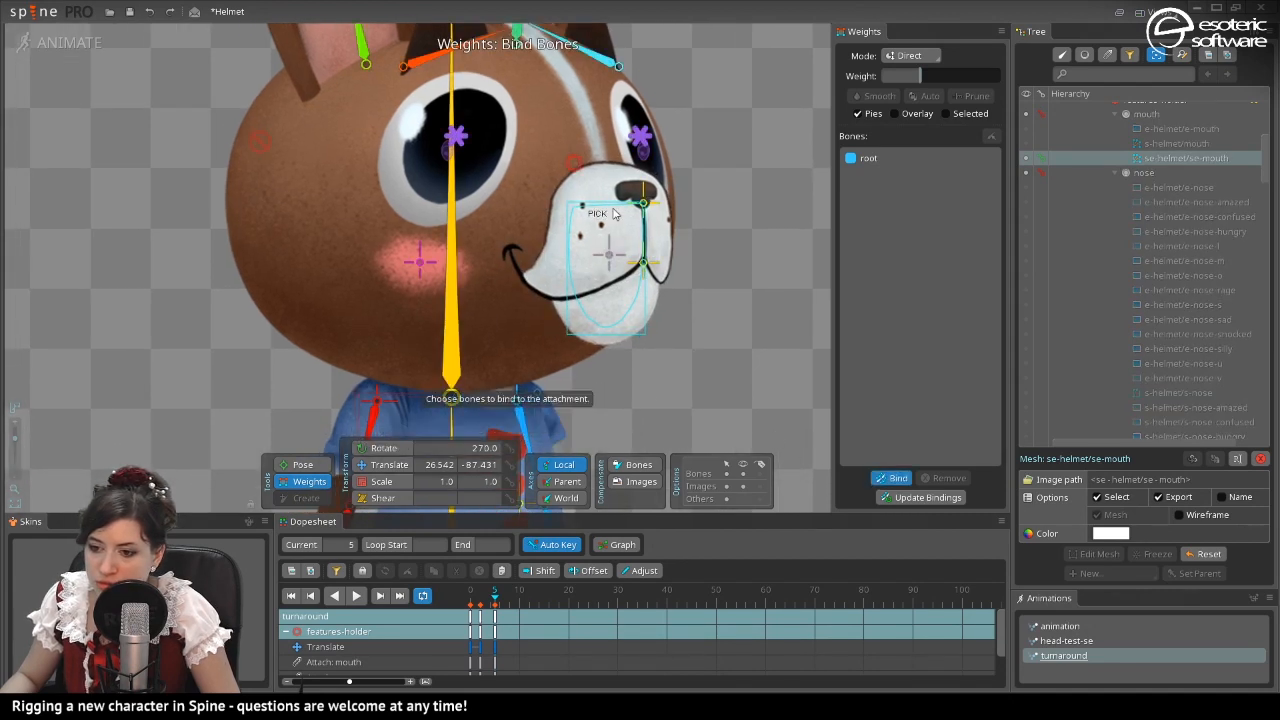
left_click(616, 248)
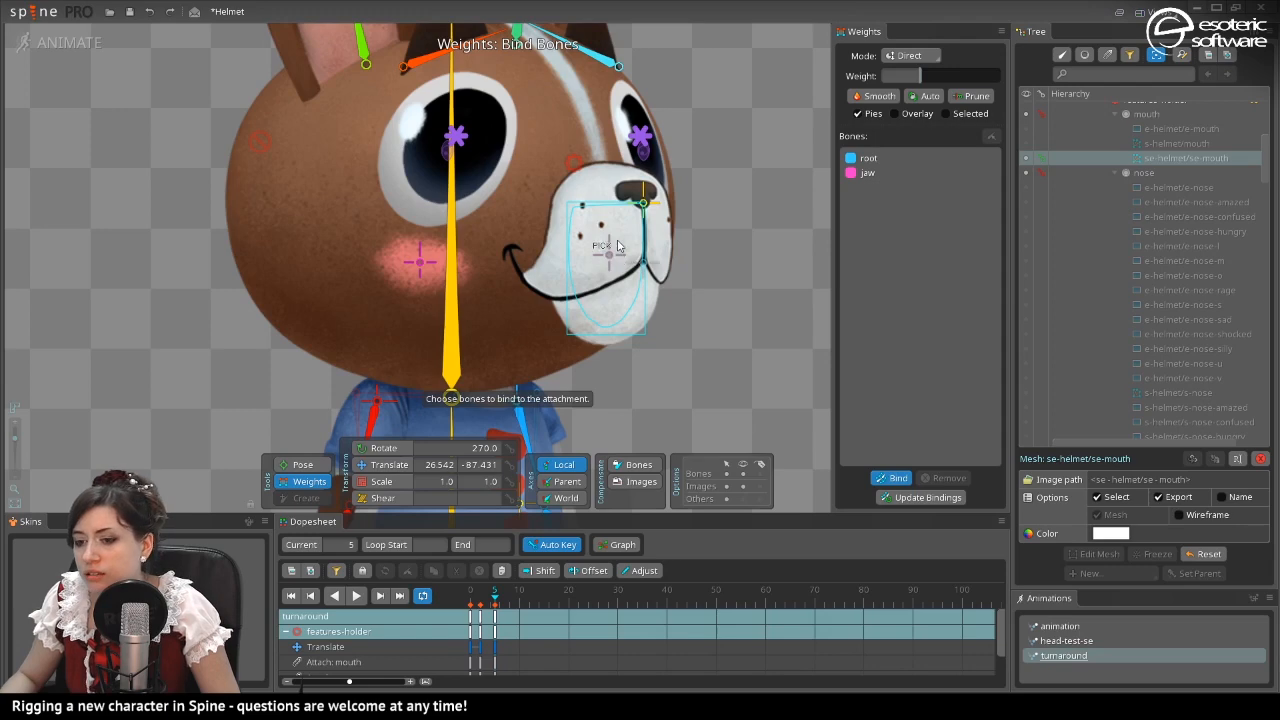
left_click(264, 153)
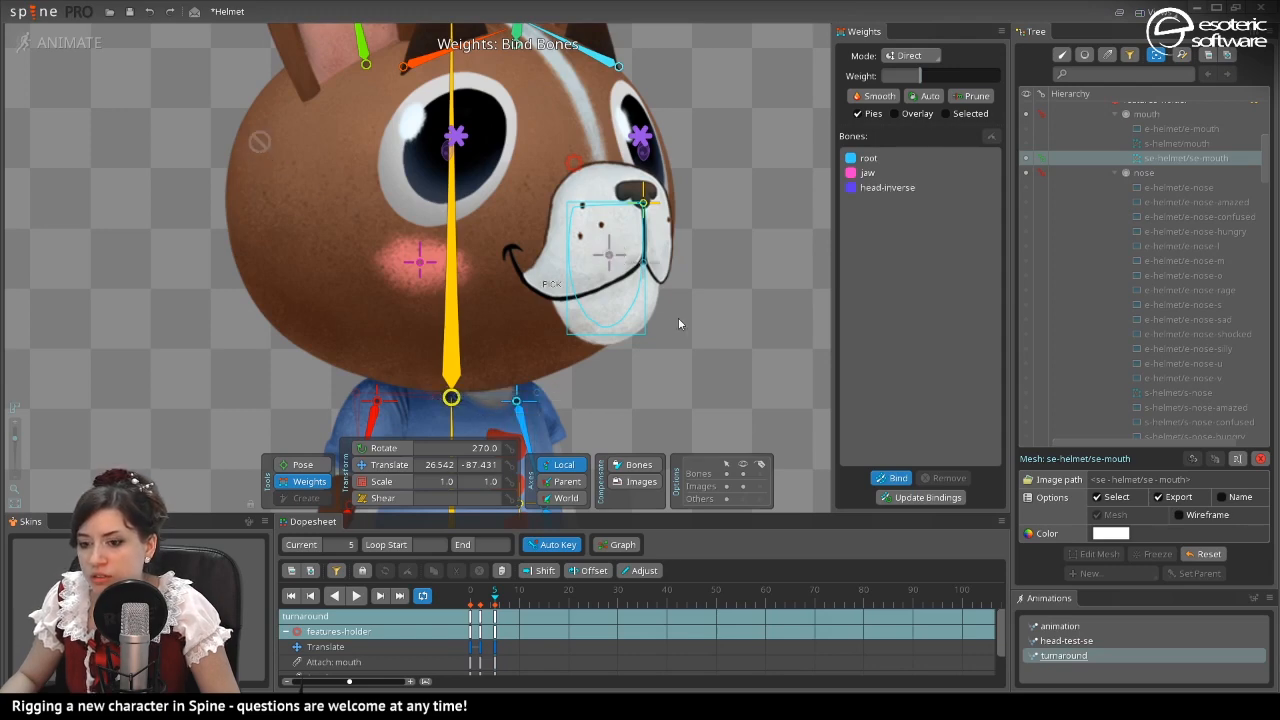
left_click(903, 484)
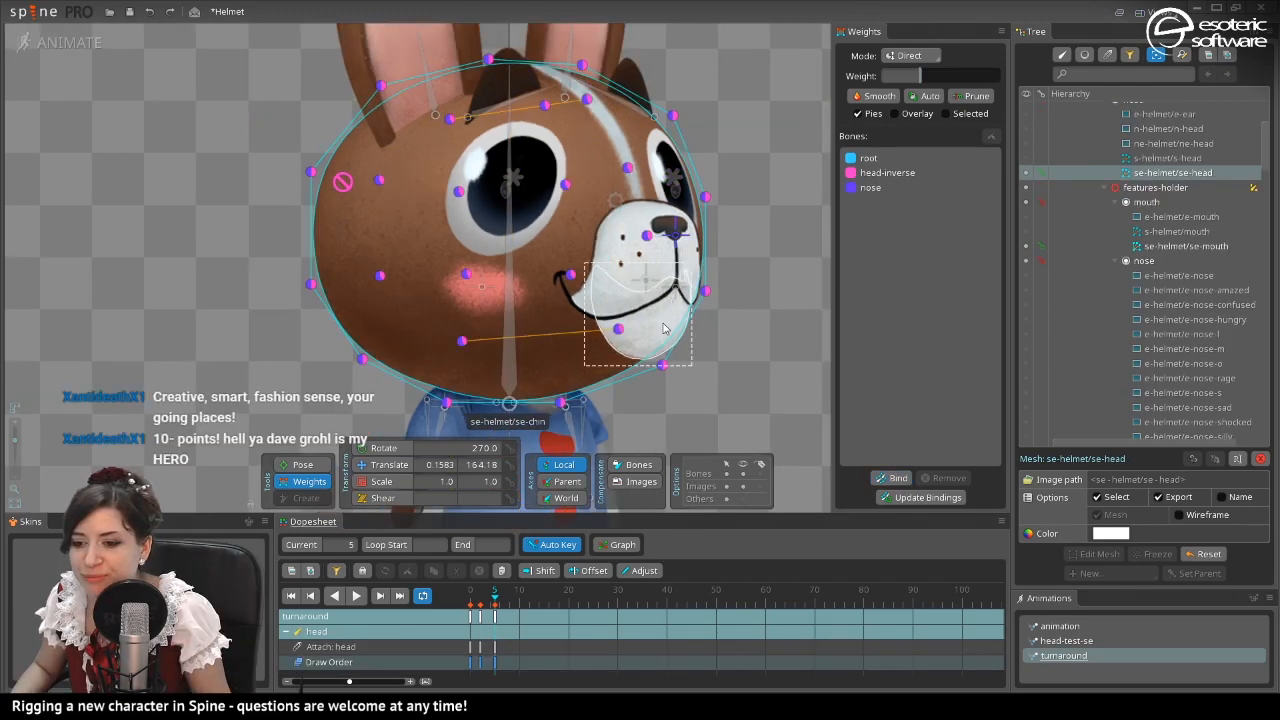
Select the se-helmet/se-chin mesh and translate the jaw bone downward to test opening the mouth.
left_click(644, 335)
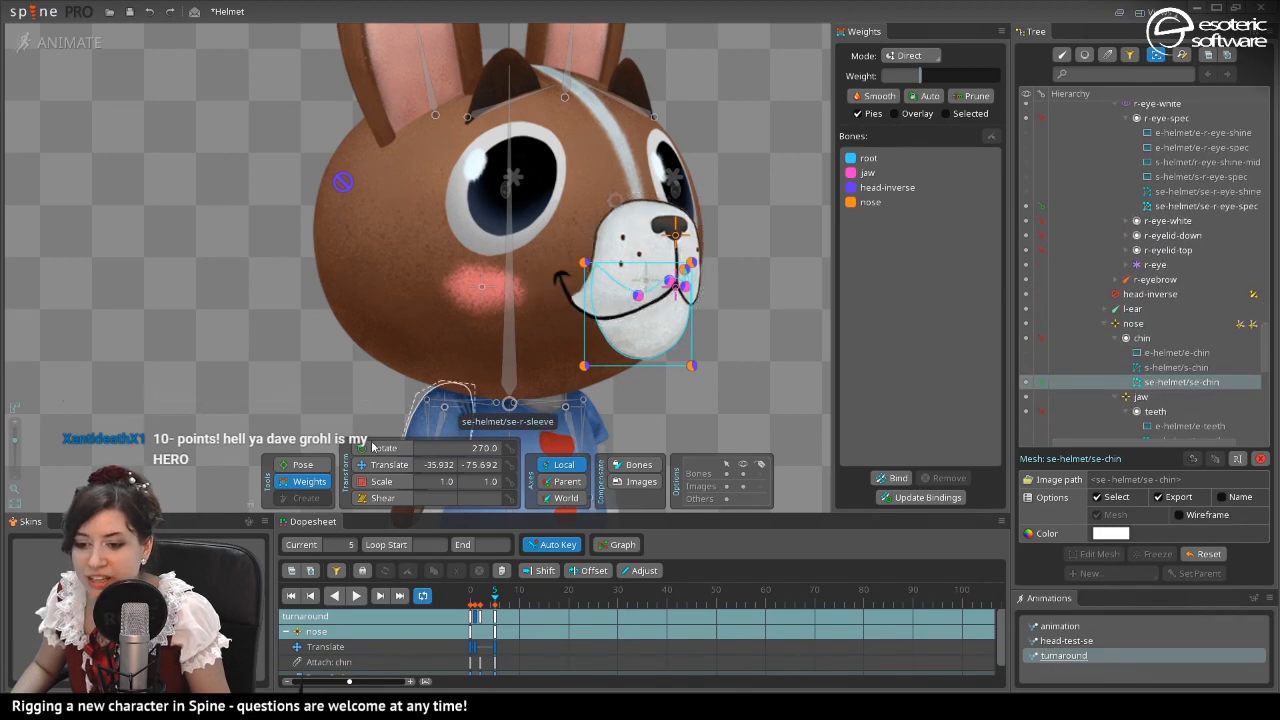
left_click(389, 464)
left_click(676, 290)
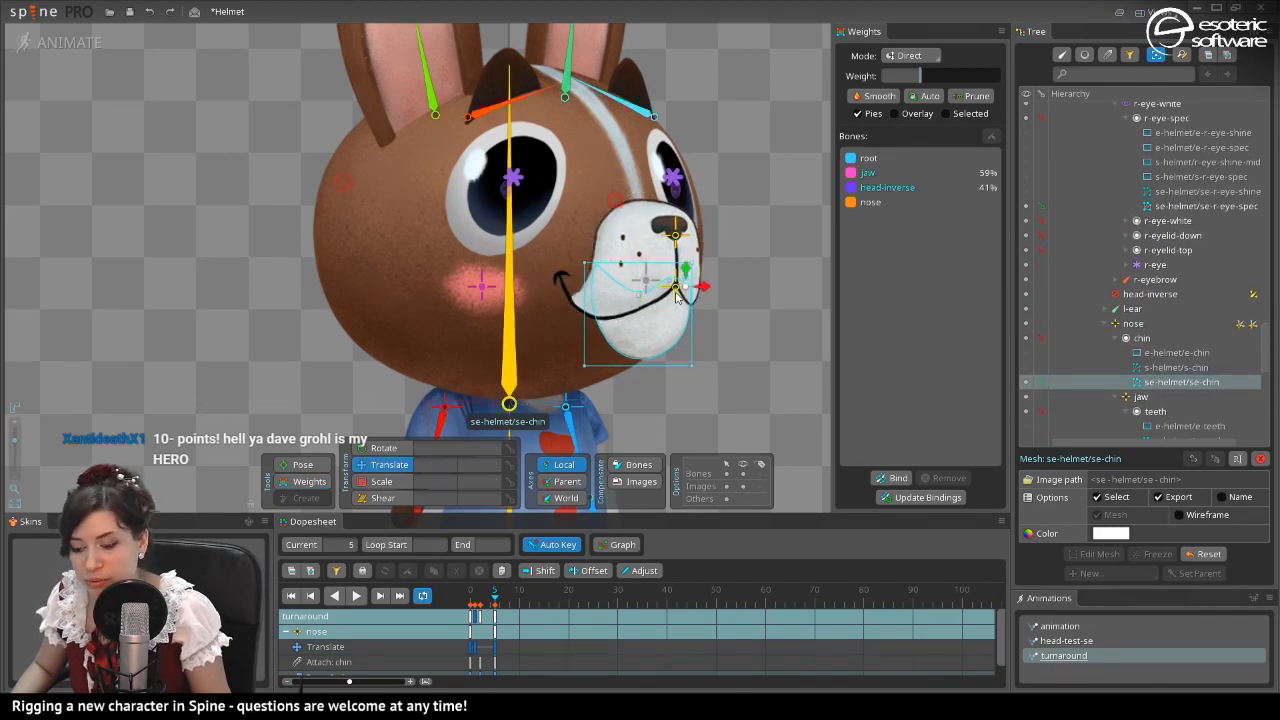
left_click_drag(676, 290, 652, 308)
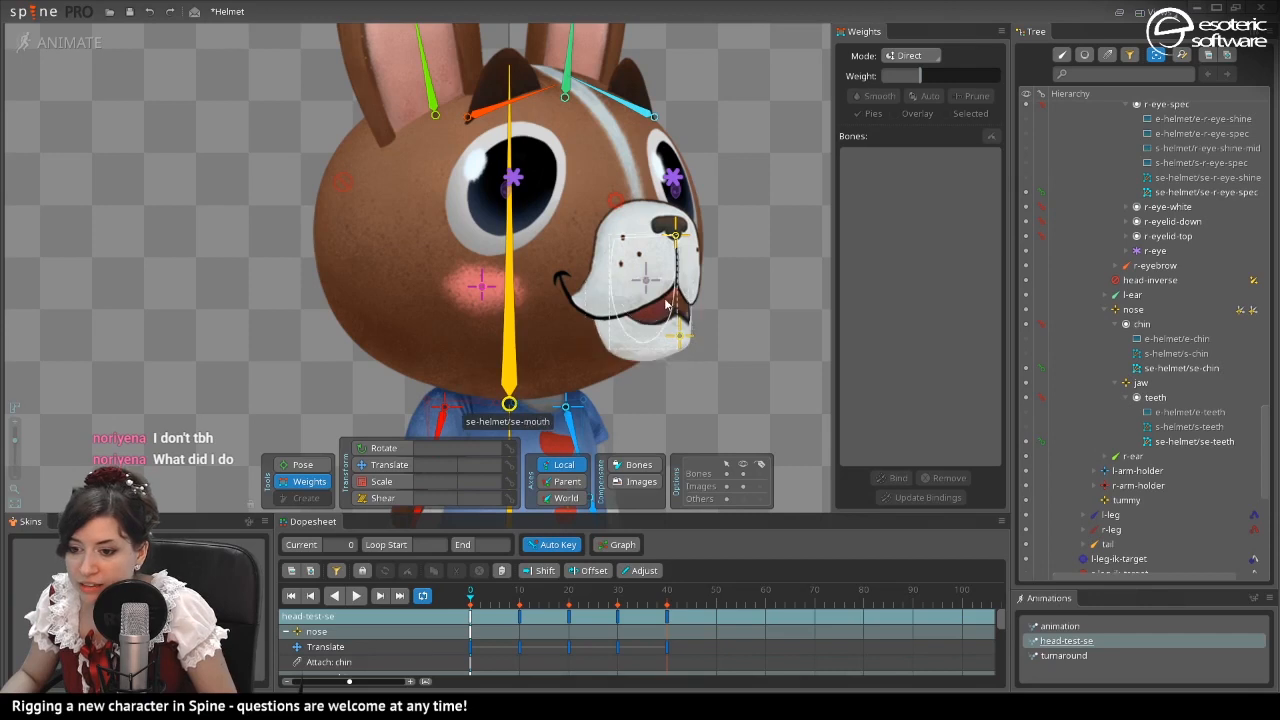
In head-test-se, weight all se-helmet/se-teeth vertices 100 to jaw and set their head-inverse weight to 32.
left_click(667, 281)
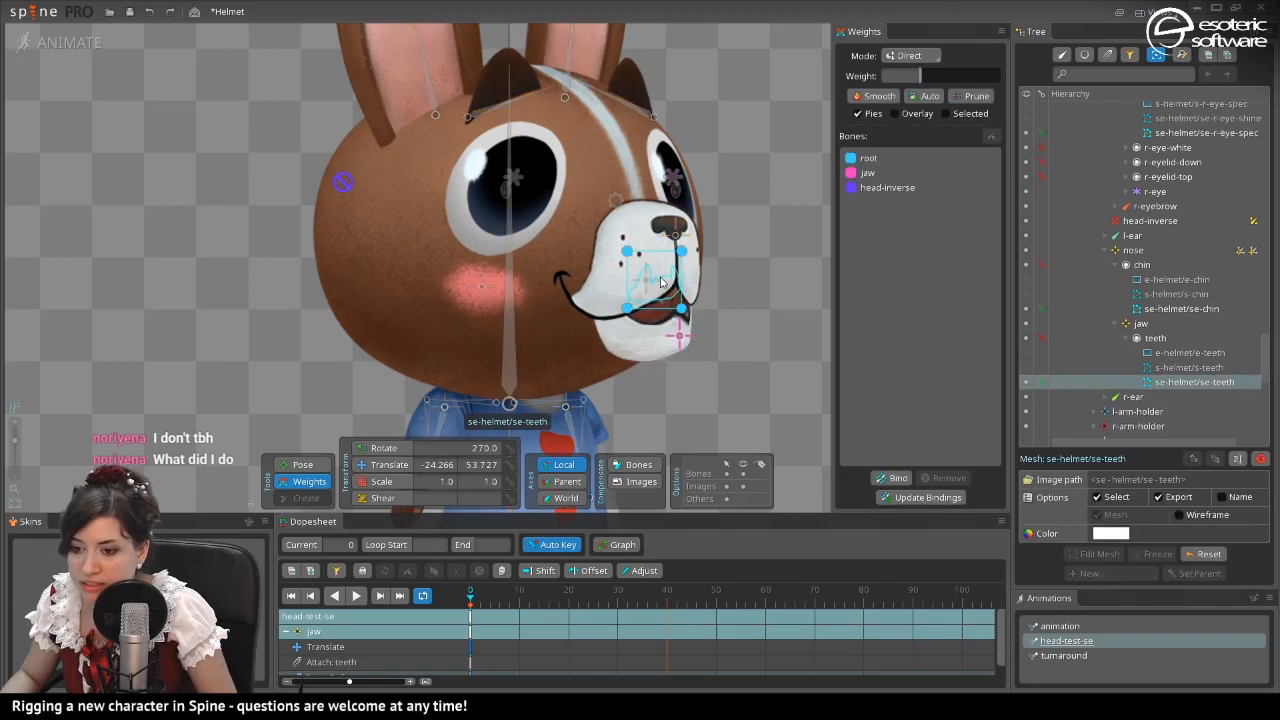
left_click_drag(790, 382, 590, 184)
left_click(868, 172)
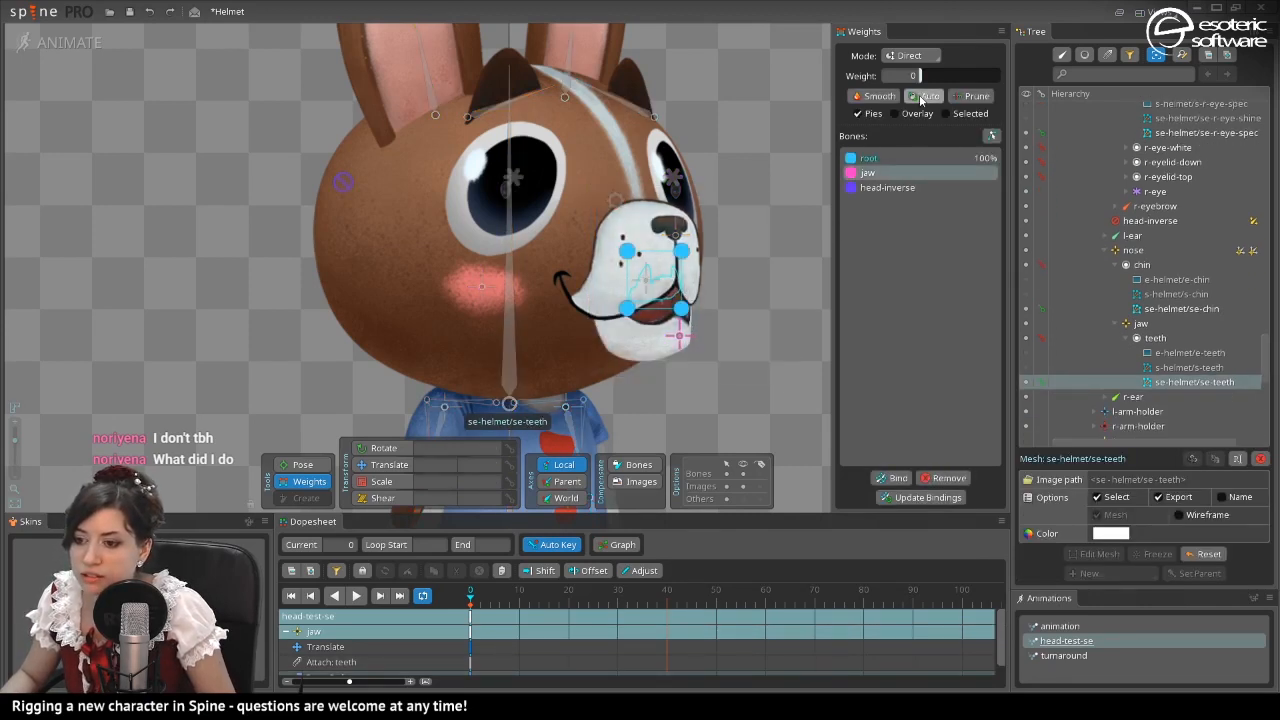
left_click_drag(929, 79, 1012, 88)
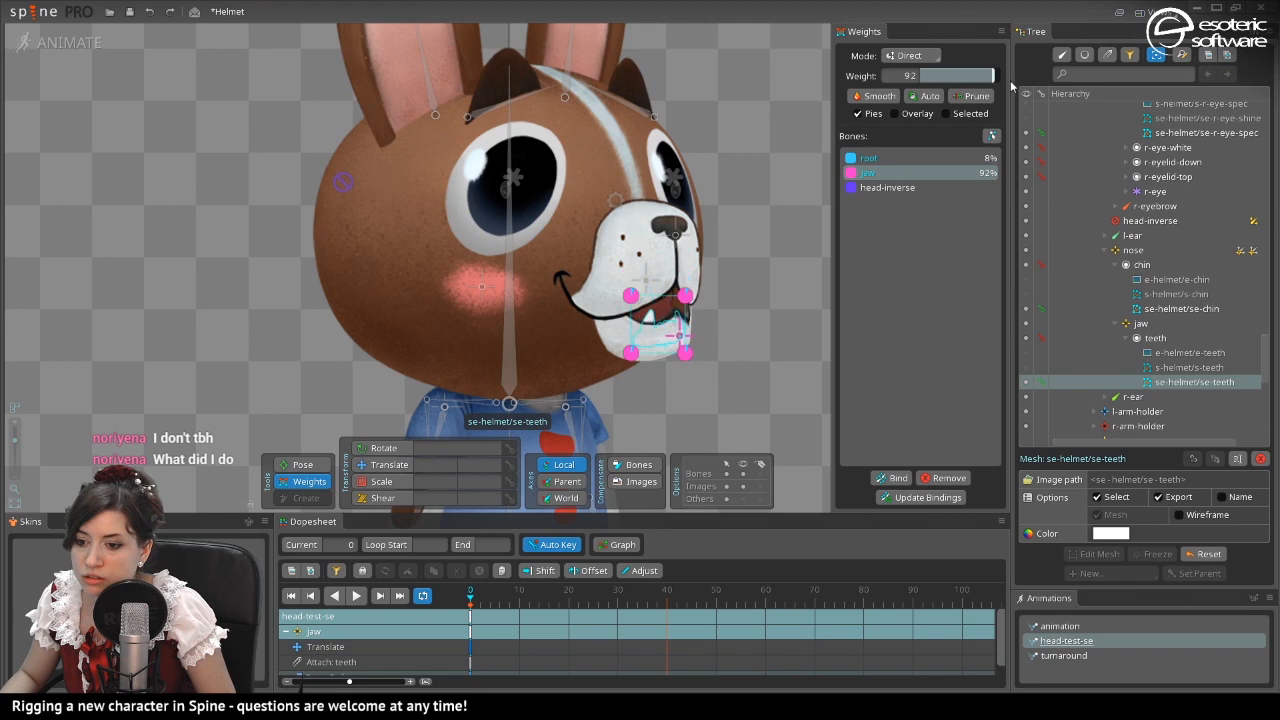
left_click(925, 187)
left_click_drag(922, 84, 945, 76)
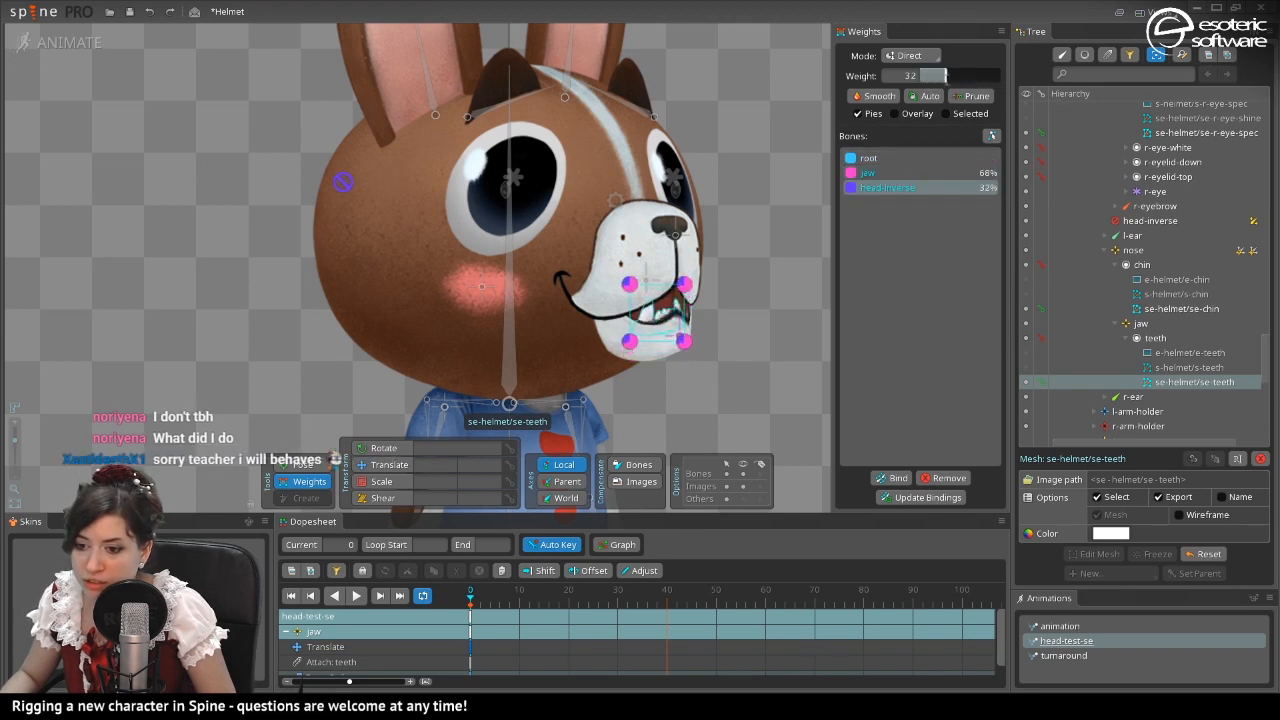
Add nose weight to the selected se-helmet/se-chin lip vertex, set its head-inverse weight to 44, and check it with head-test-se playback.
left_click(1181, 308)
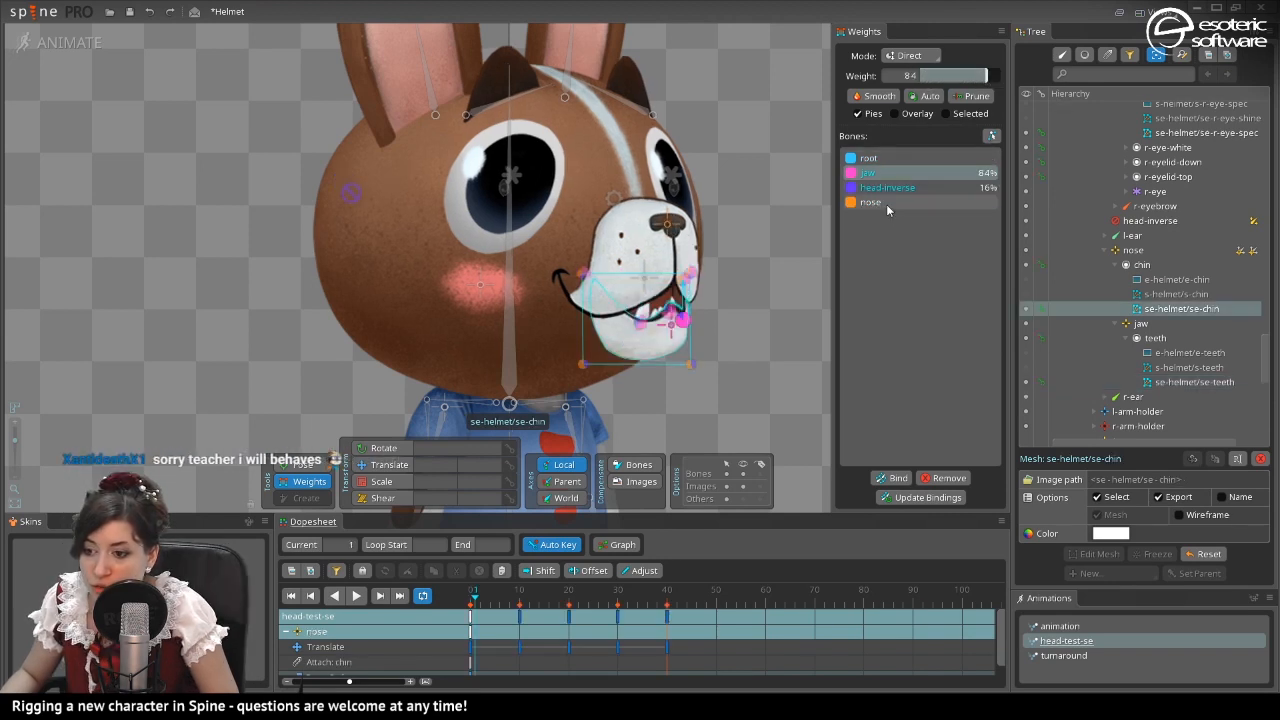
left_click(886, 202)
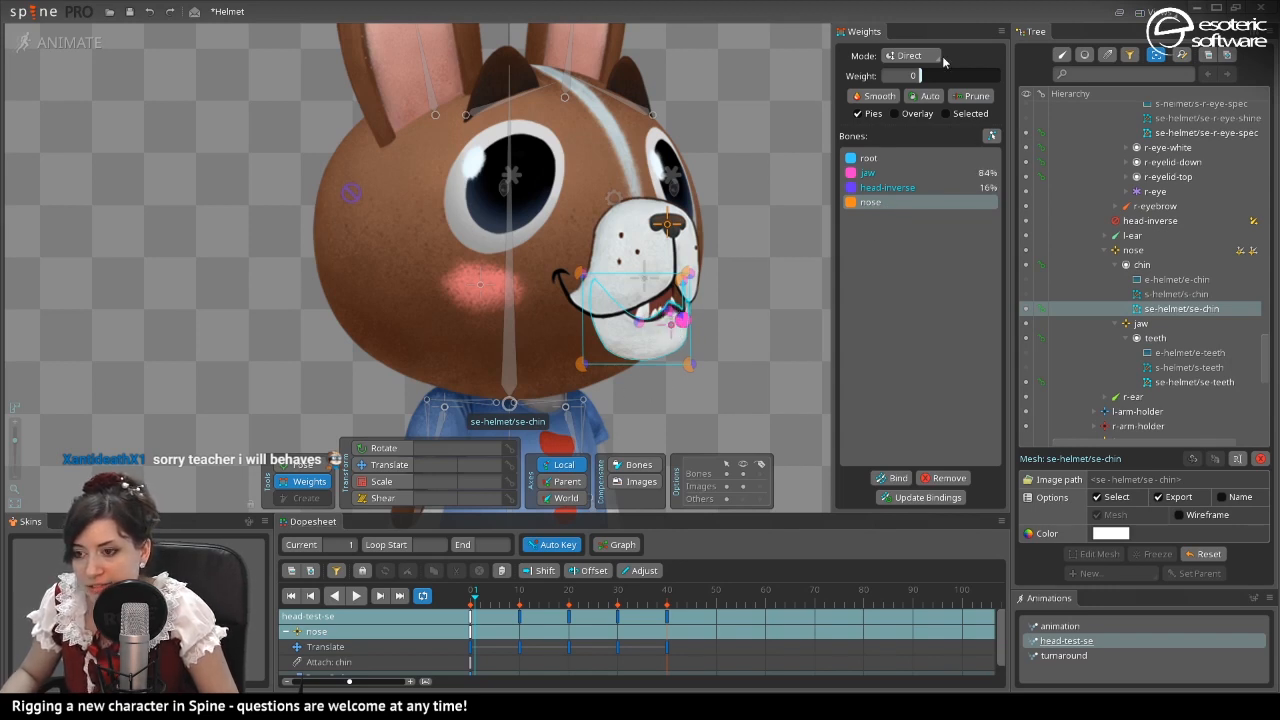
left_click_drag(930, 77, 947, 79)
left_click_drag(957, 77, 960, 77)
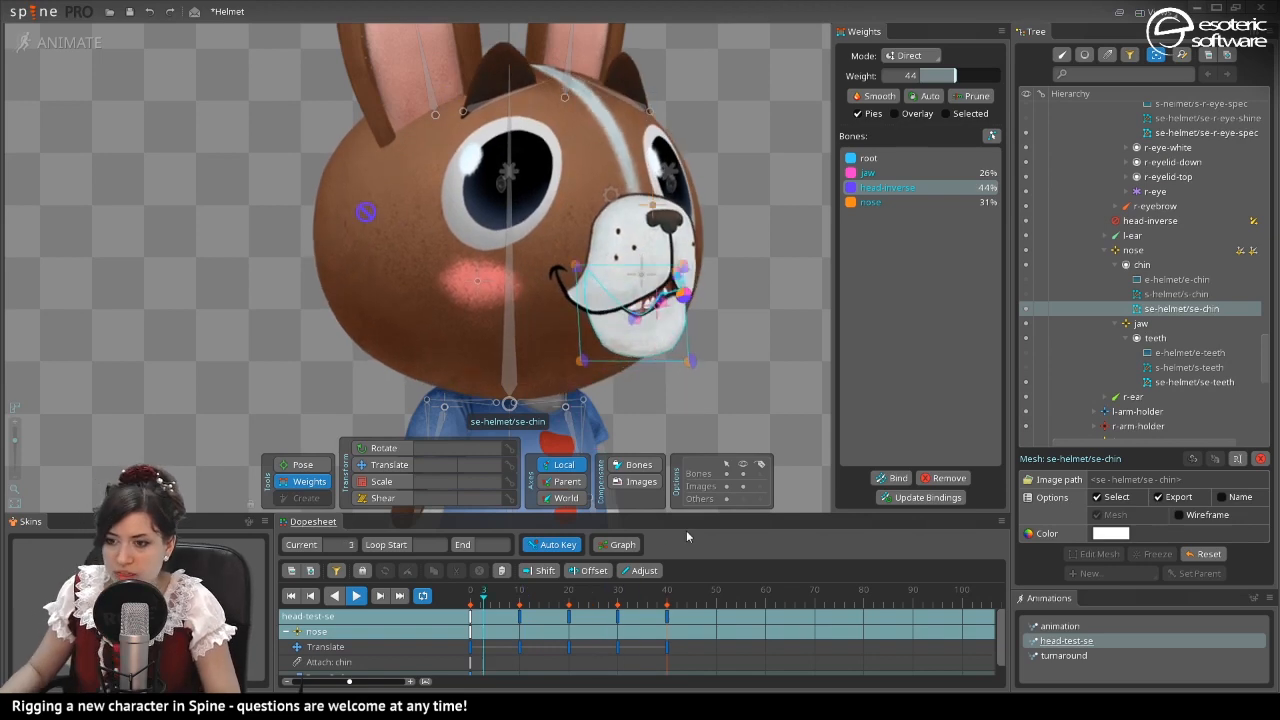
left_click(357, 597)
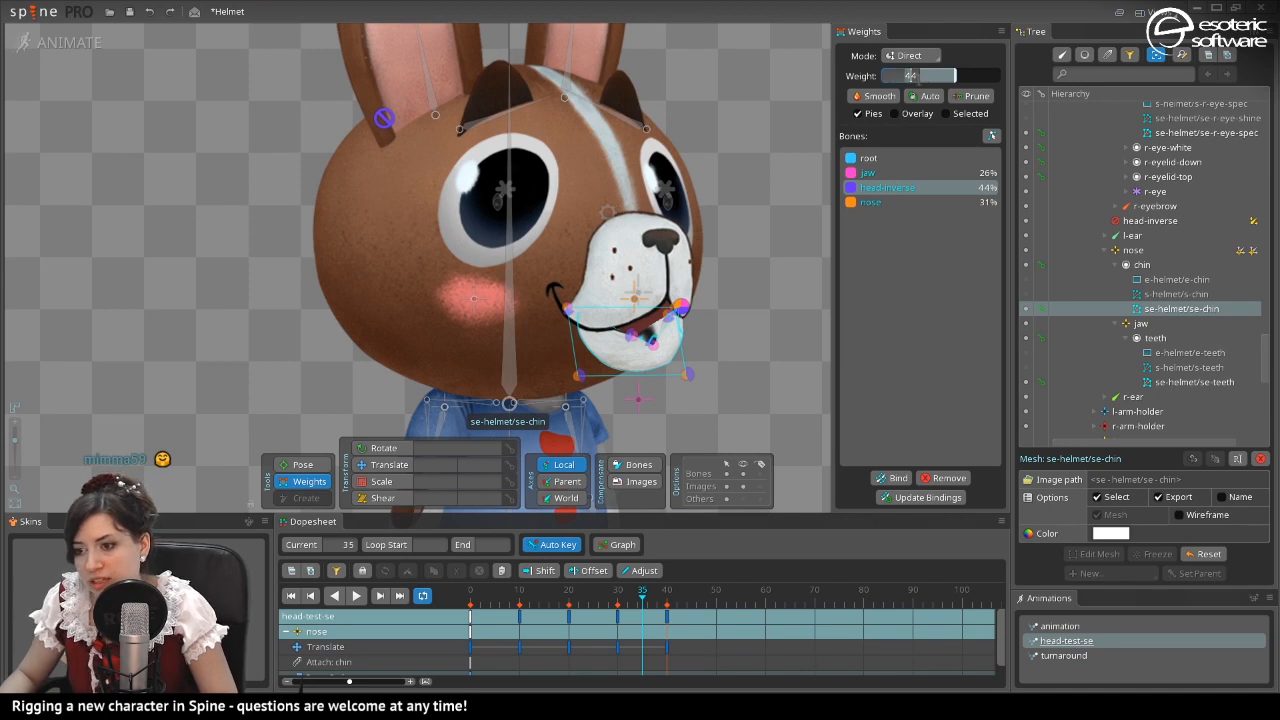
Play head-test-se and raise the jaw weight of the lower lip-line vertex on se-helmet/se-chin to about 57.
left_click(868, 172)
left_click(355, 596)
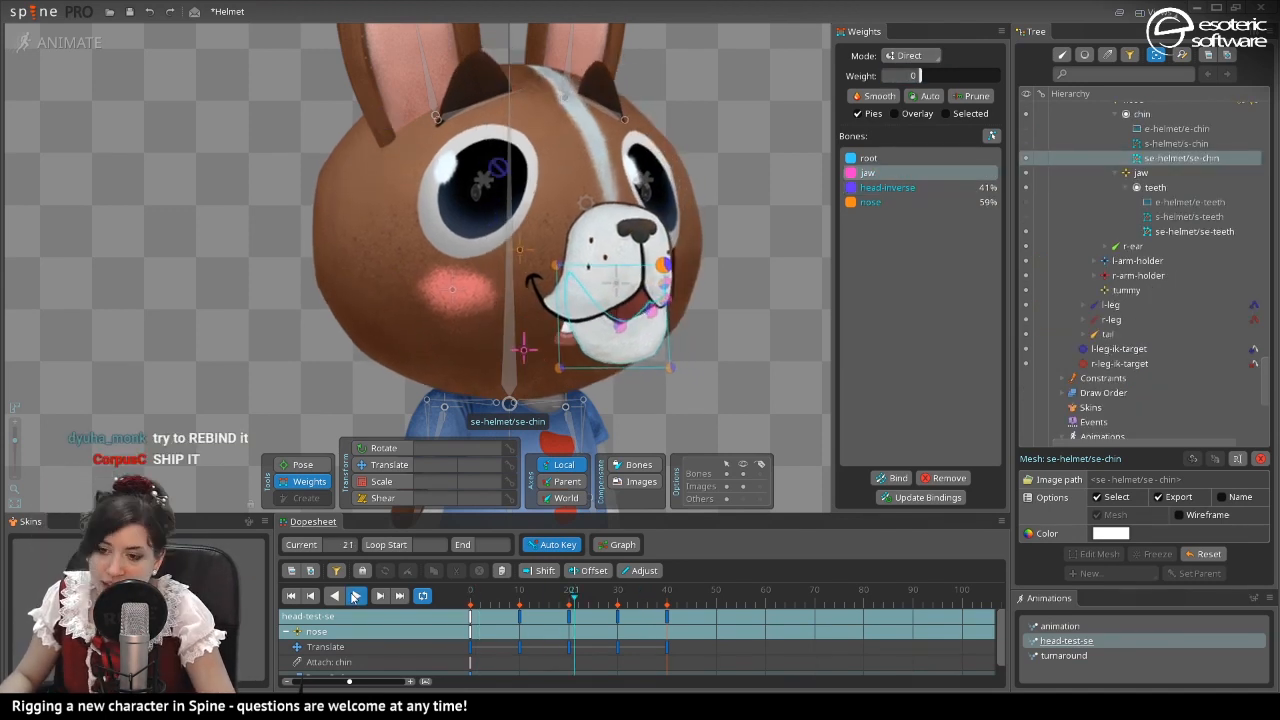
left_click(629, 312)
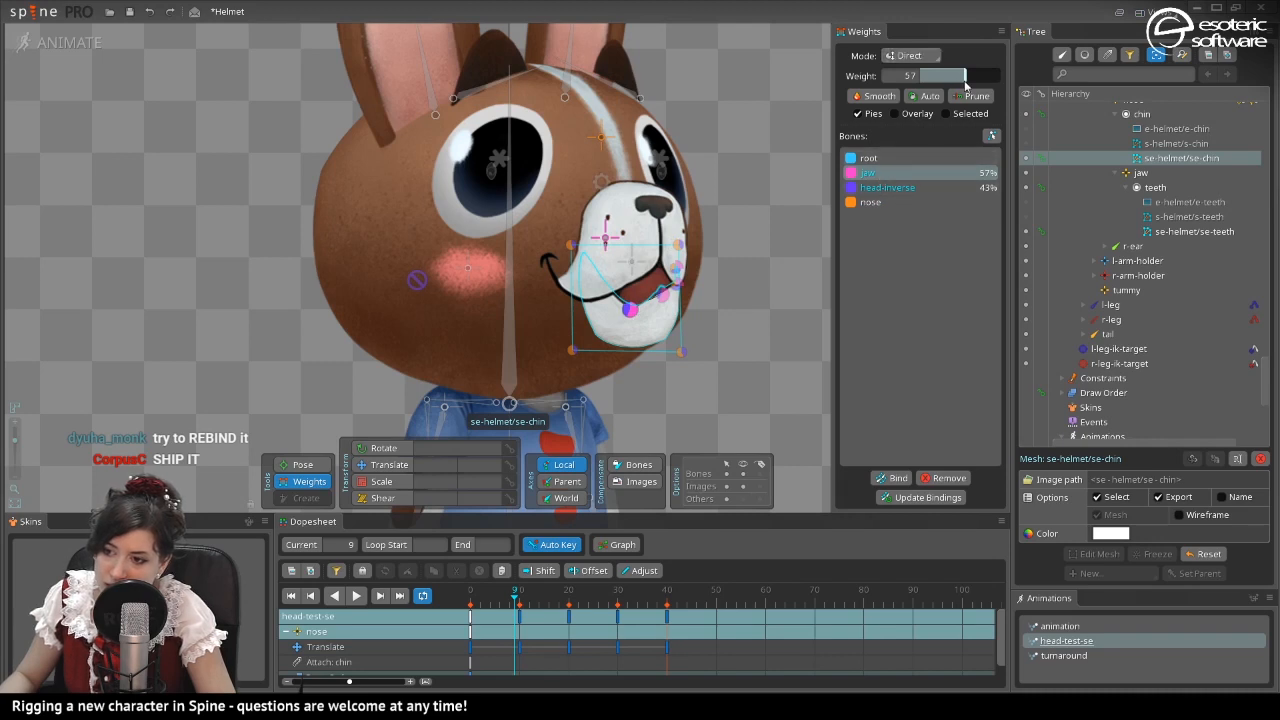
left_click_drag(967, 80, 970, 80)
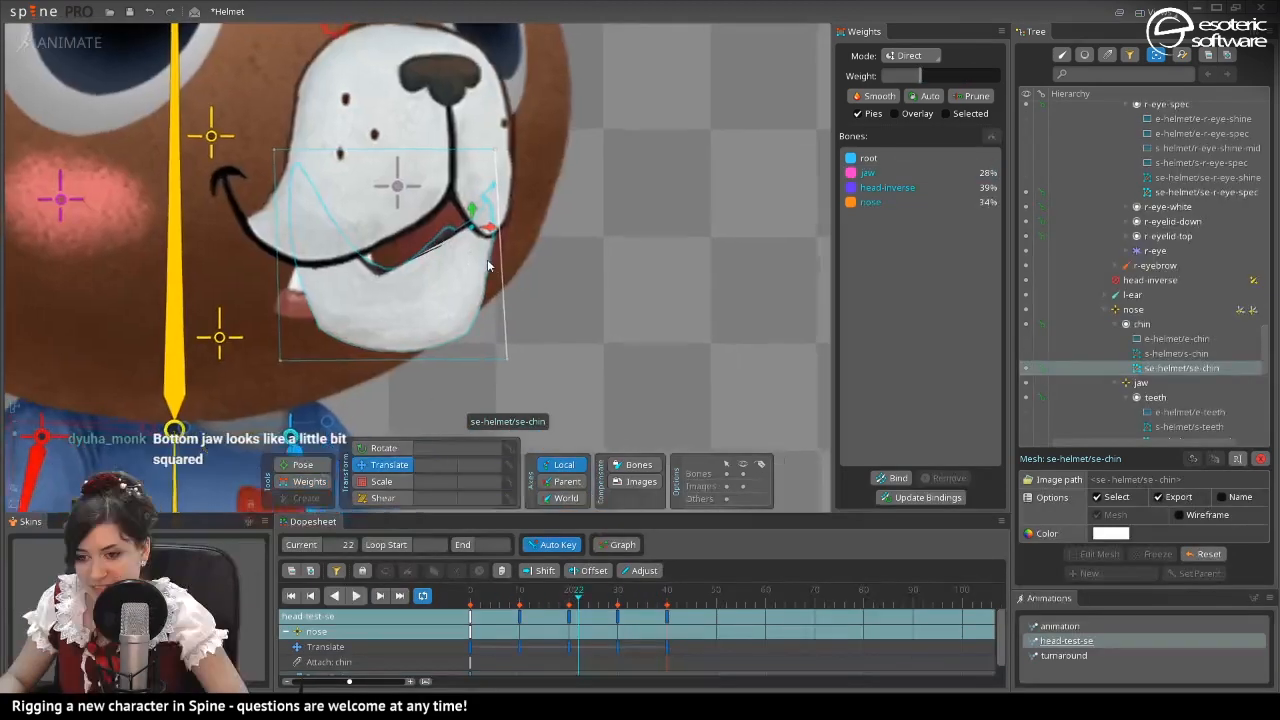
For the se-helmet/se-chin lip vertex near the far mouth corner, set the nose weight to 0 and head-inverse to 39.
left_click_drag(605, 221, 572, 212)
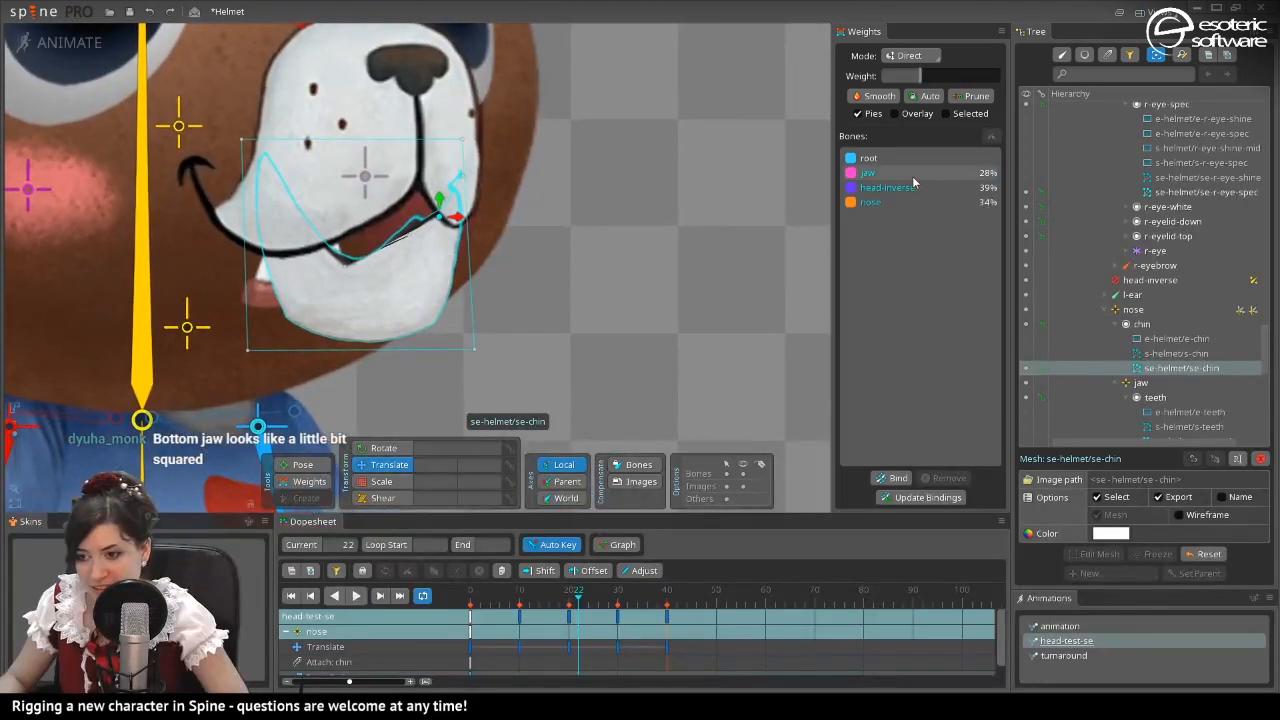
left_click(885, 201)
left_click_drag(946, 78, 882, 77)
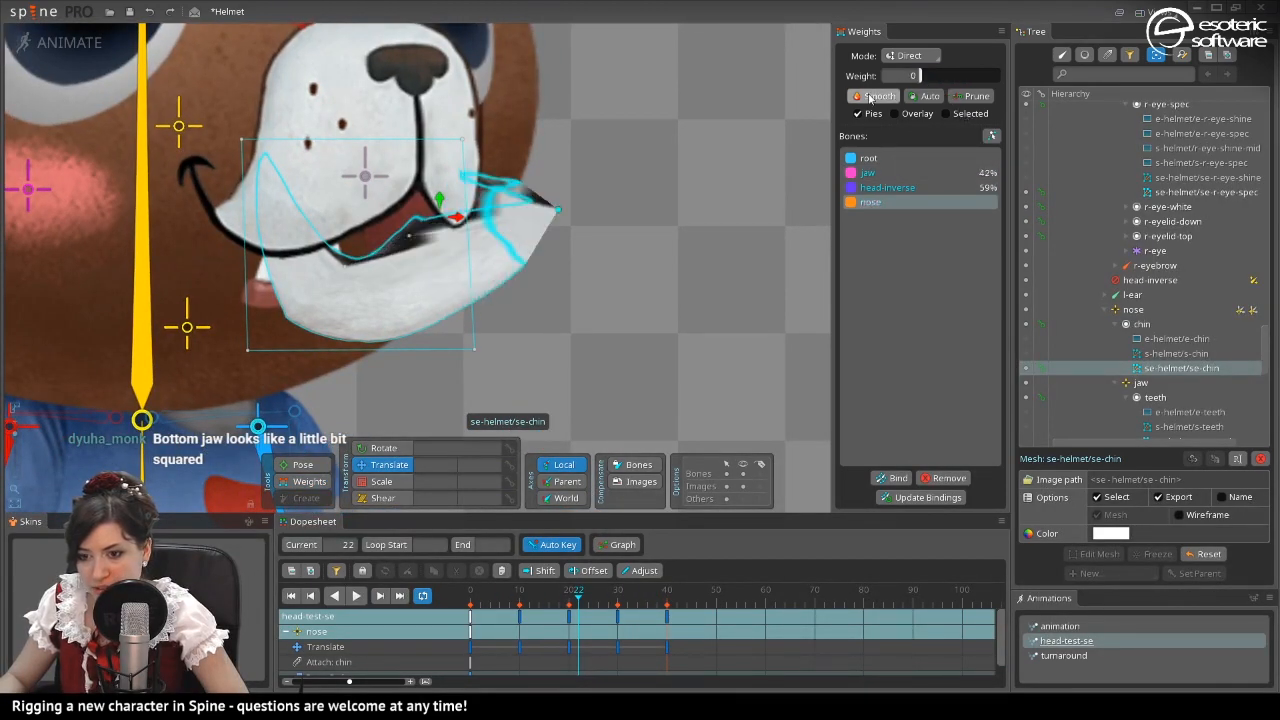
left_click(890, 187)
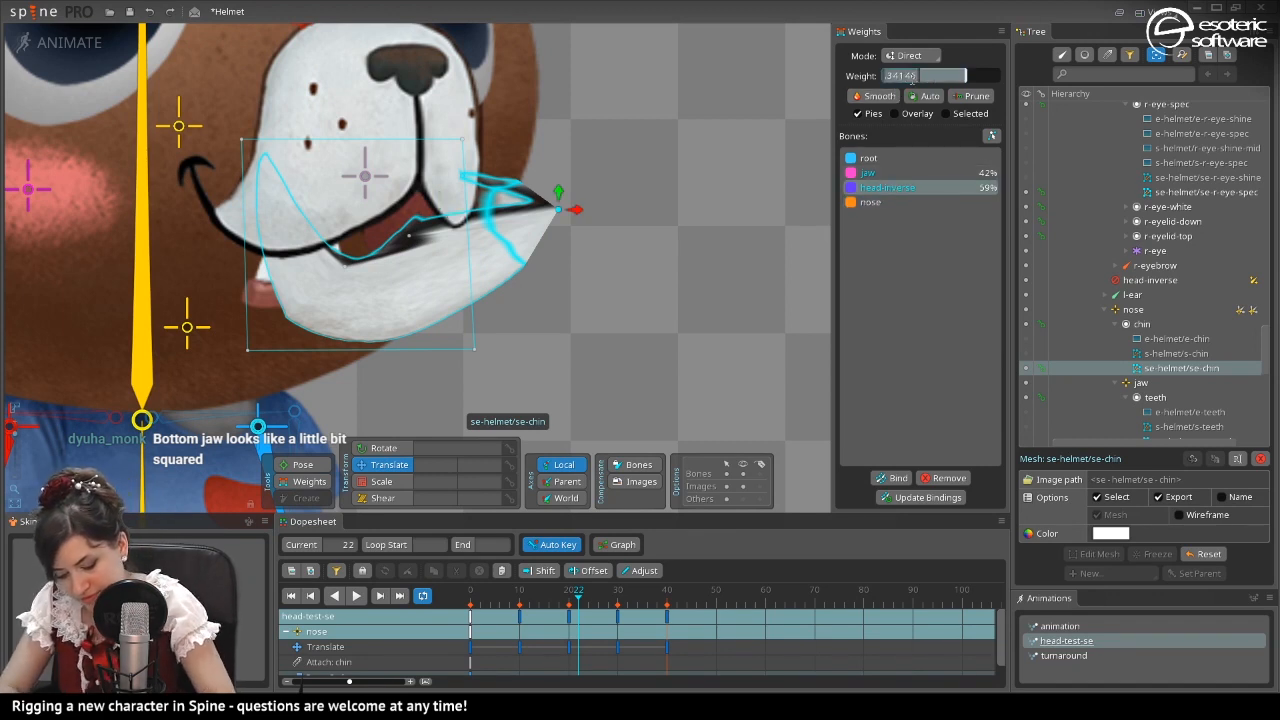
type("39")
key("Return")
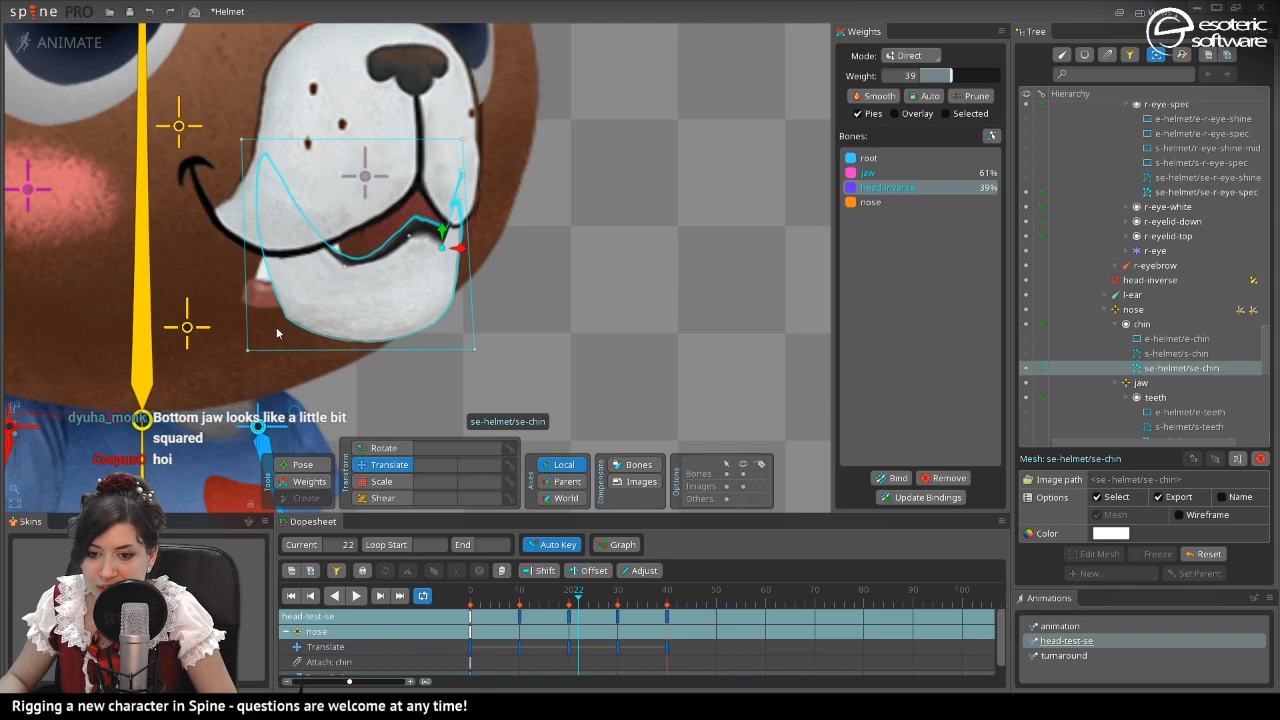
Set the head-inverse weight of all se-helmet/se-teeth vertices to 39 and play head-test-se to check the teeth.
left_click(267, 285)
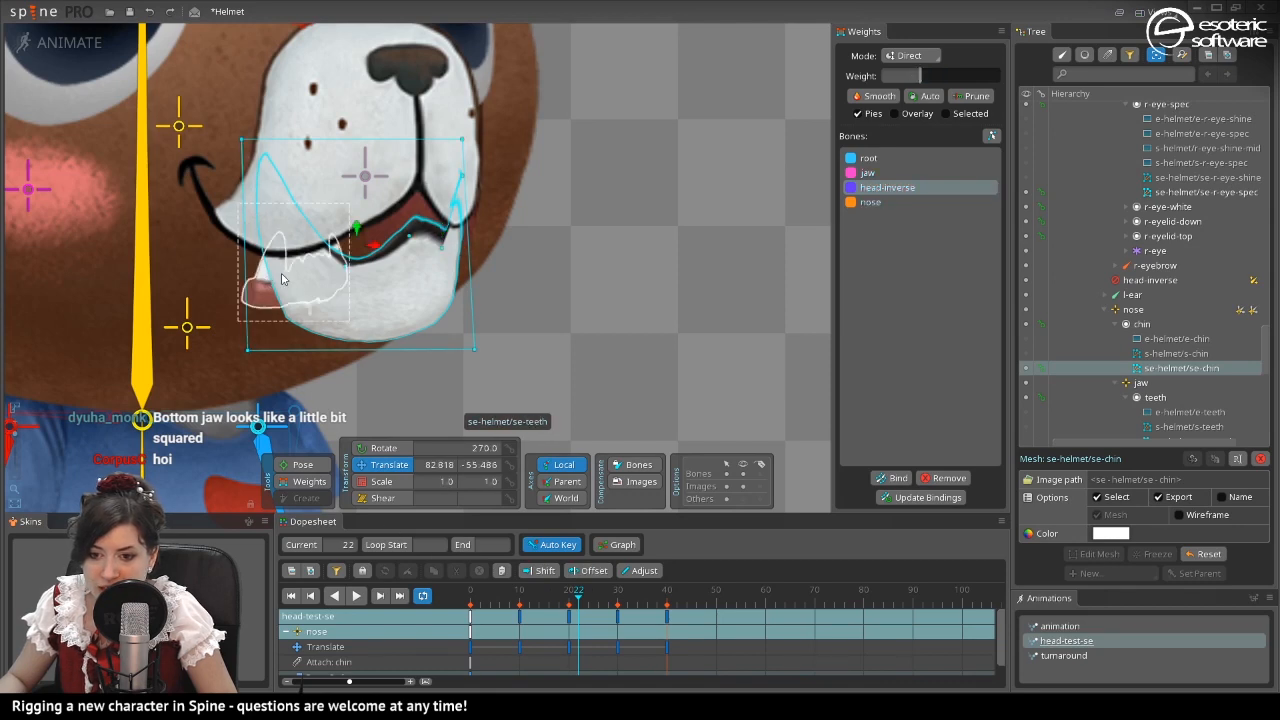
left_click(280, 284)
left_click(910, 191)
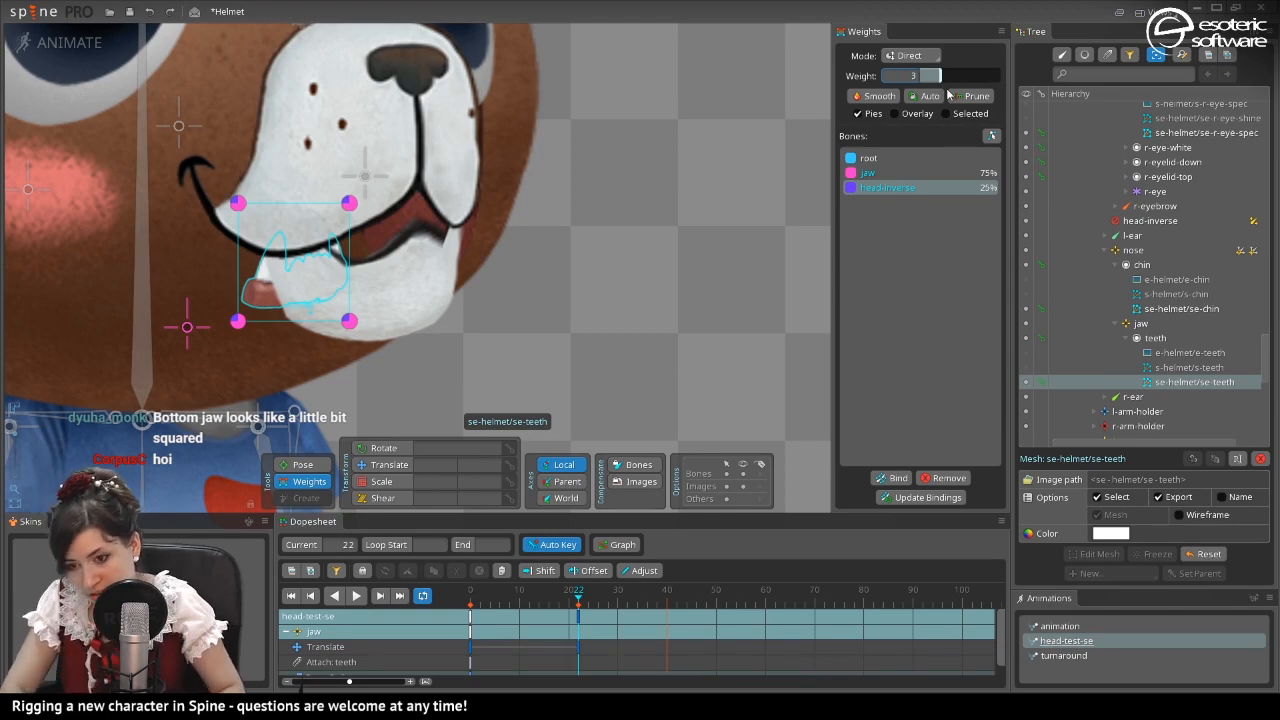
type("9")
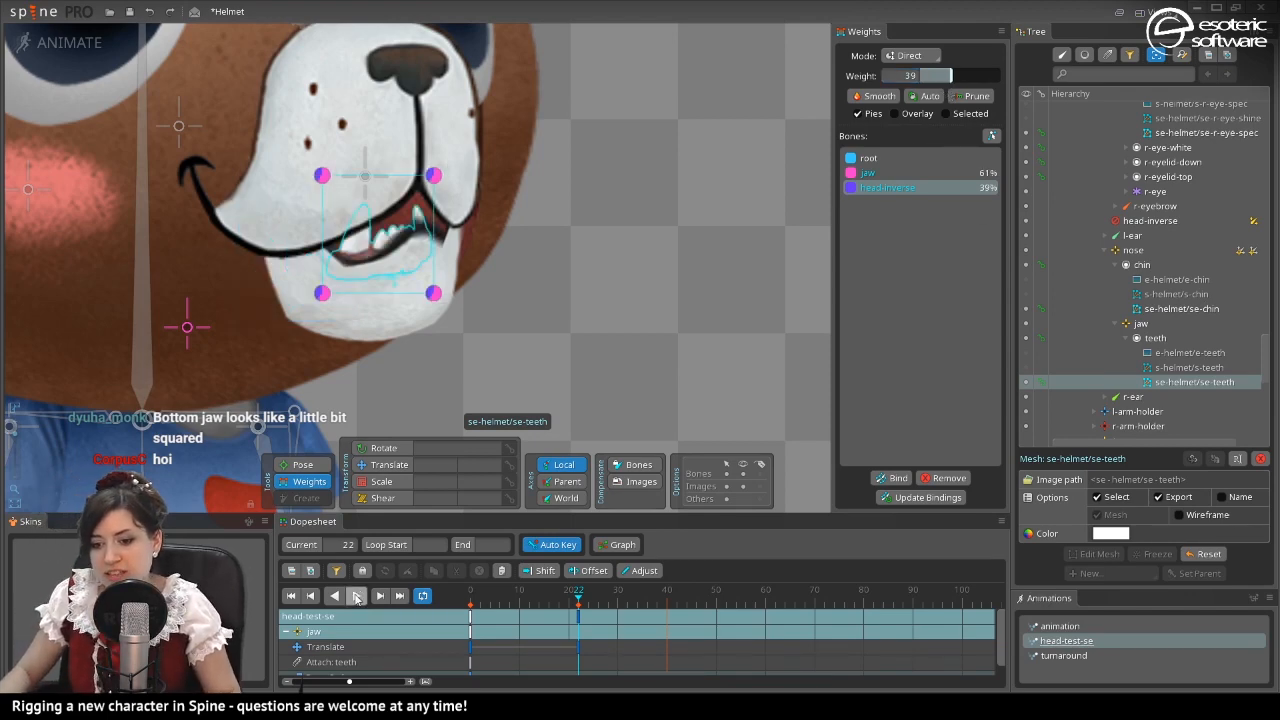
left_click(356, 596)
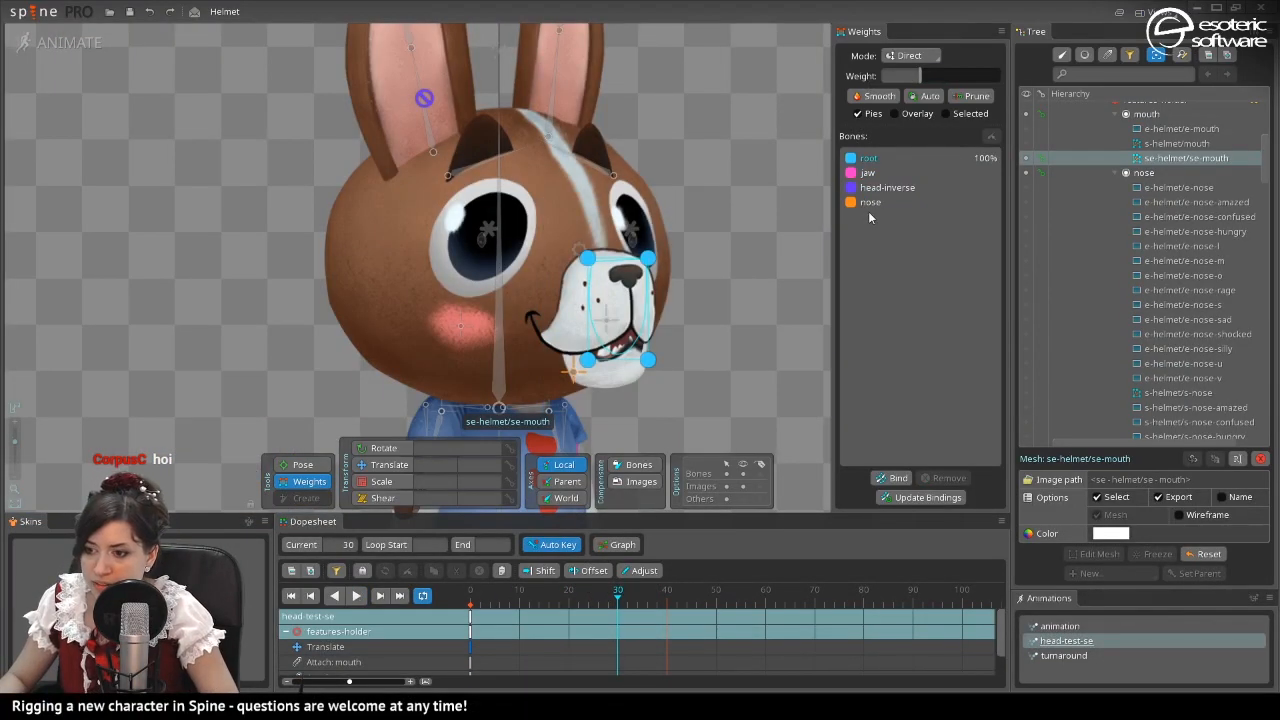
Weight all se-helmet/se-mouth vertices 100 to the nose bone, and set their head-inverse weight to 41.
left_click(869, 203)
left_click_drag(925, 80, 998, 78)
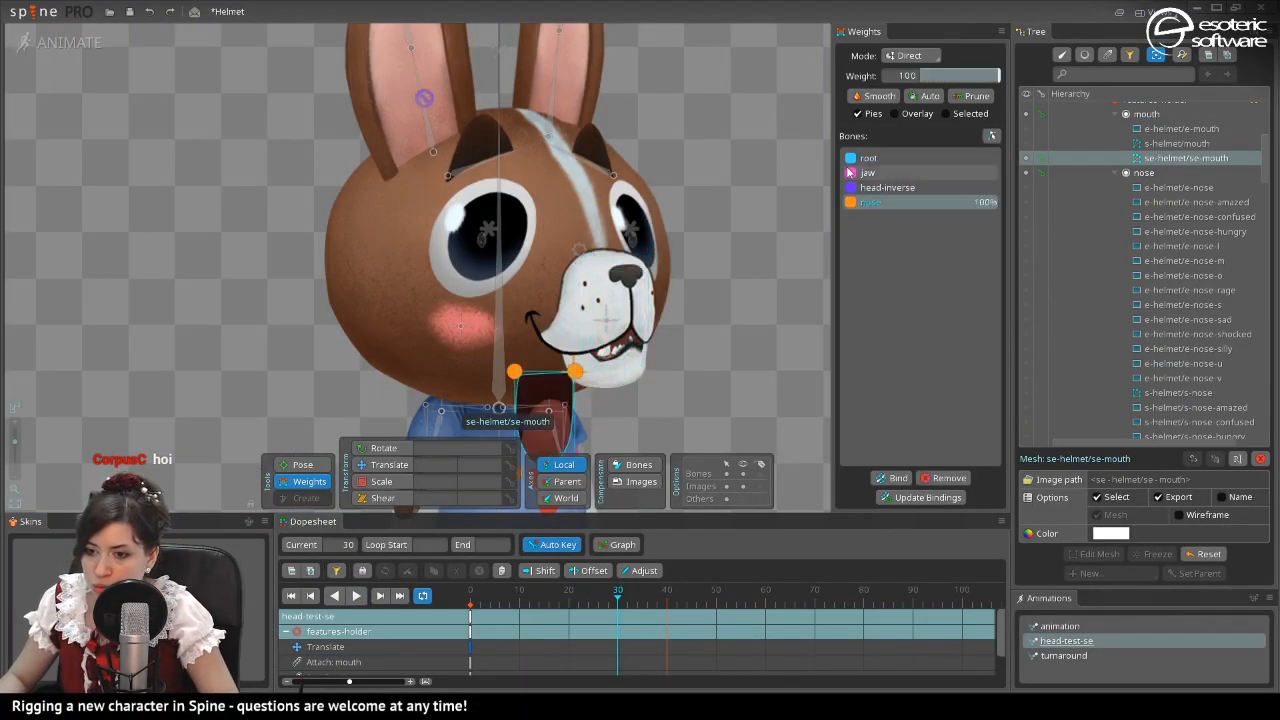
left_click(875, 157)
left_click(887, 187)
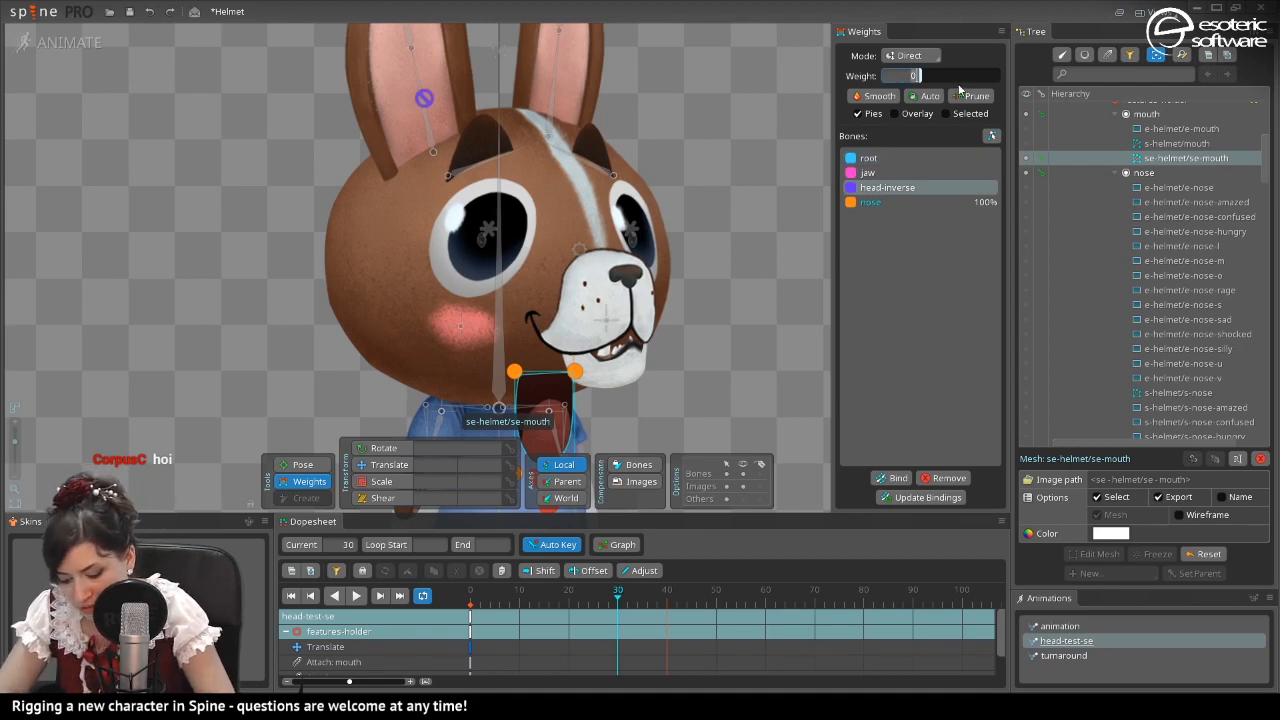
type("4")
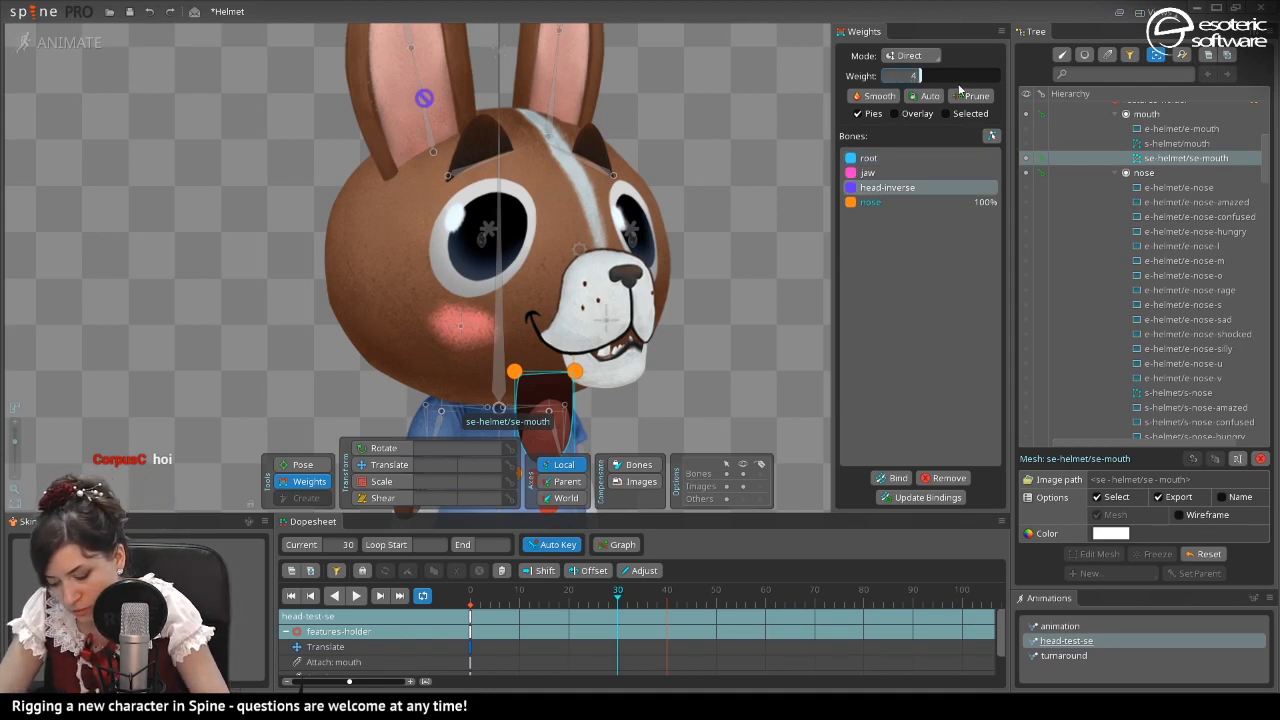
type("1")
key("Return")
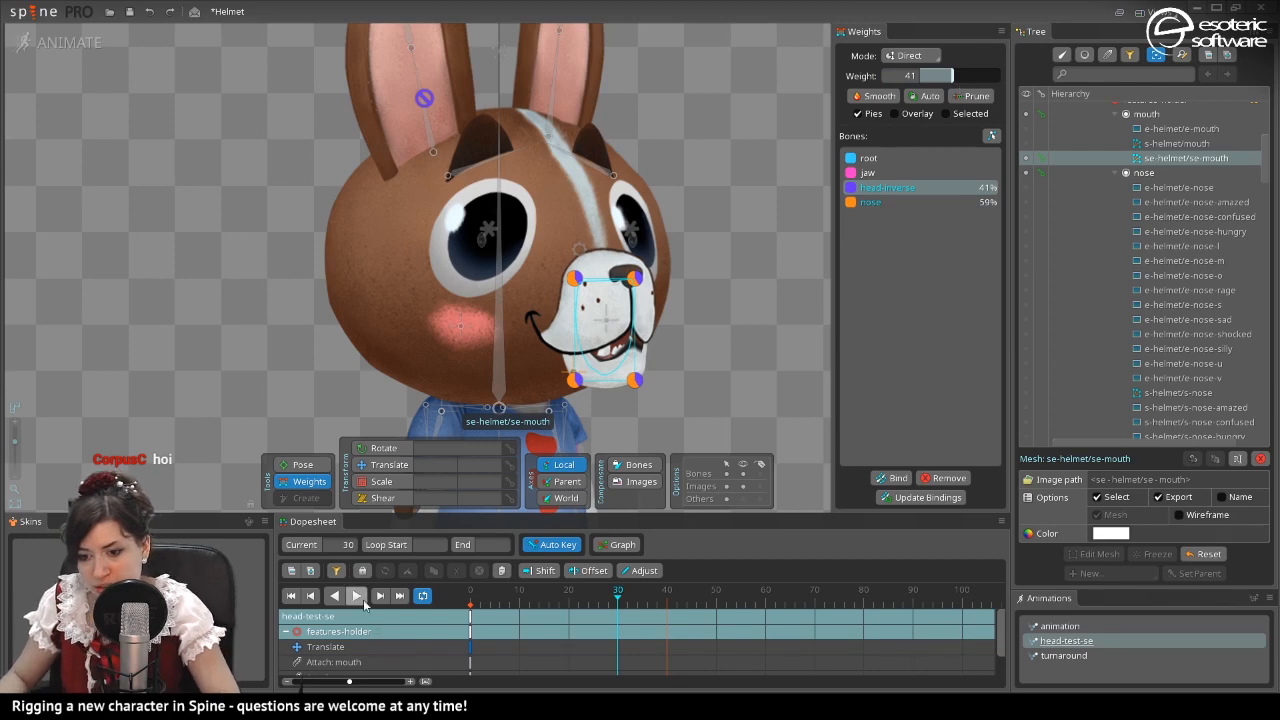
Play head-test-se to check the mouth's movement and save the Helmet project.
left_click(357, 596)
key("ctrl+s")
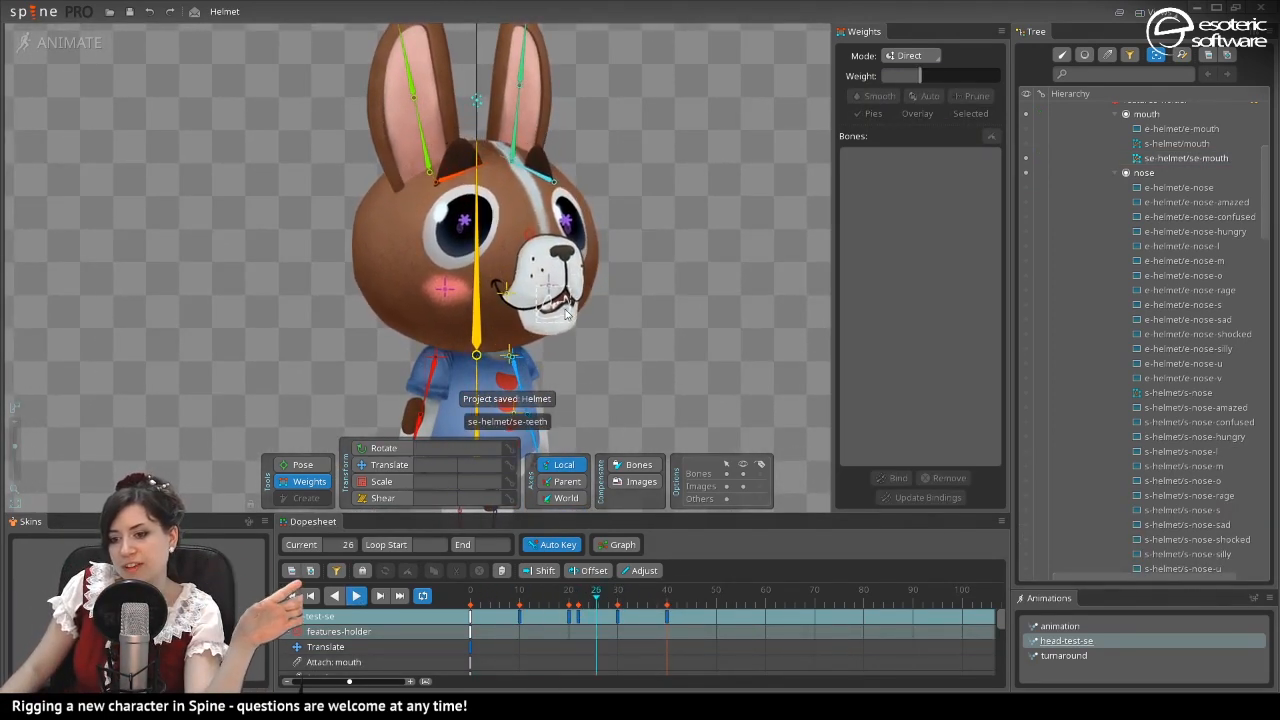
left_click_drag(566, 314, 701, 363)
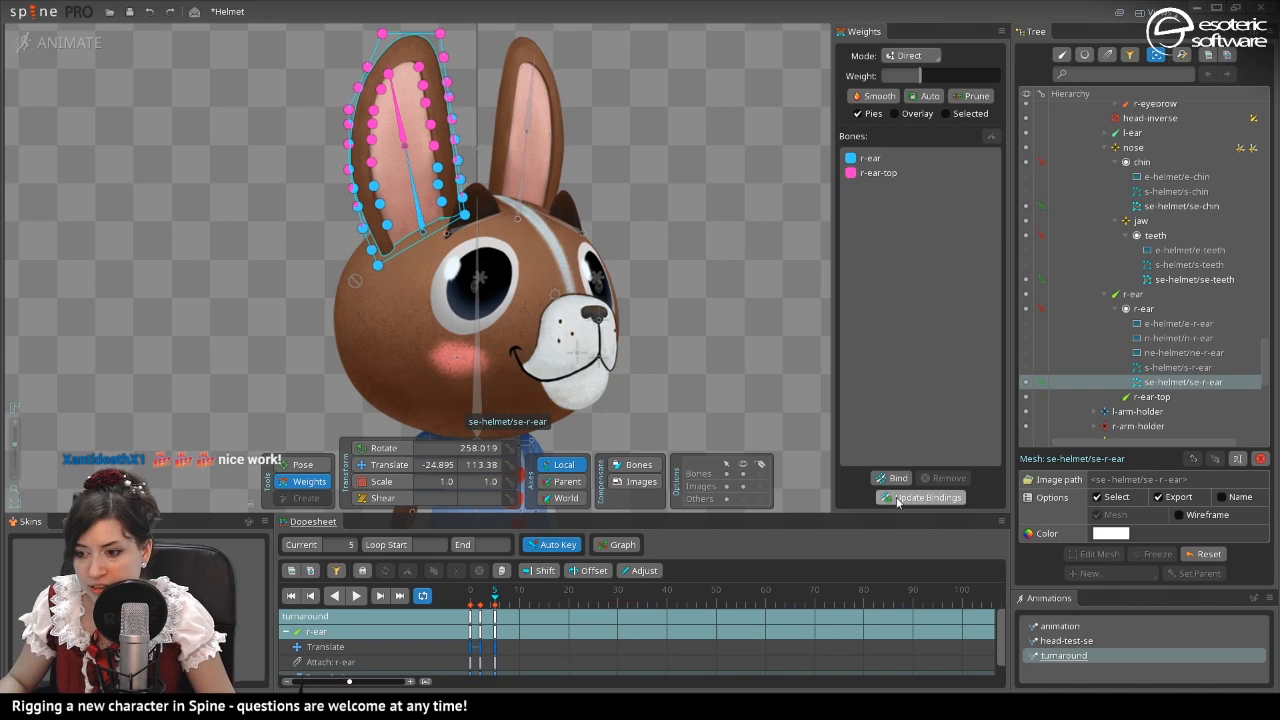
Bind the head and head-inverse bones to the se-helmet/se-r-ear mesh.
left_click(894, 479)
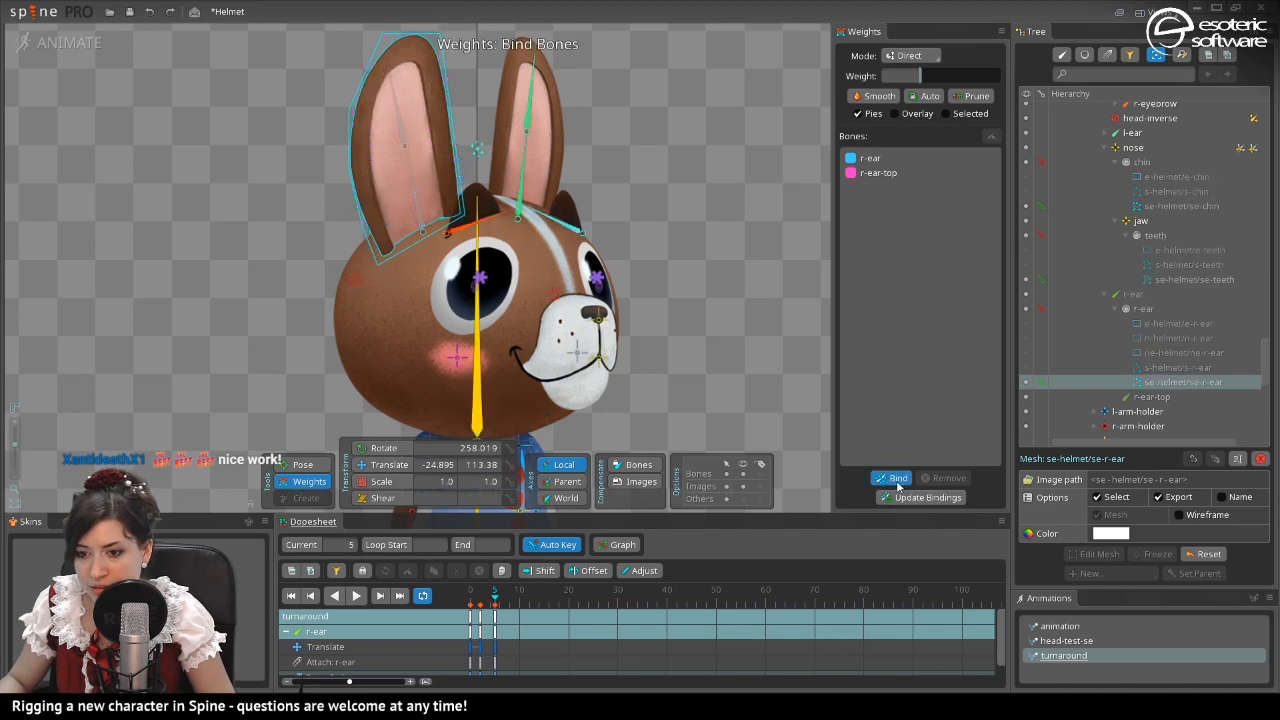
left_click(479, 337)
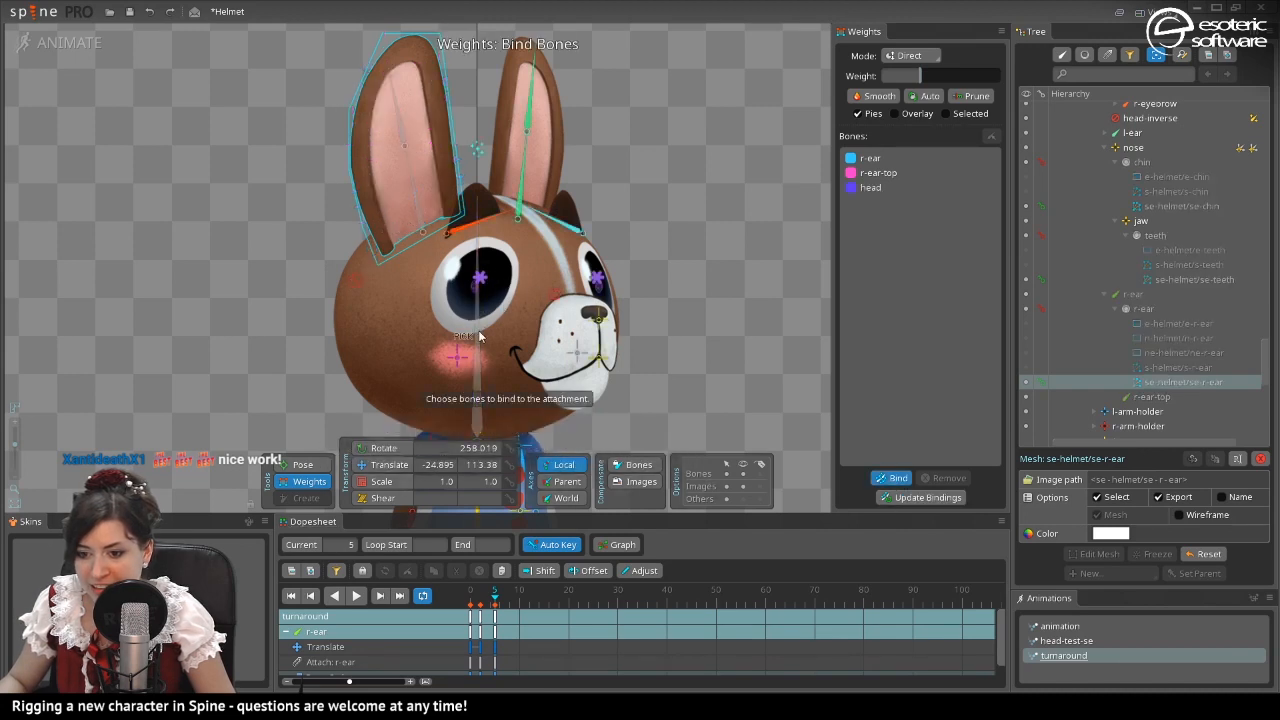
left_click(896, 478)
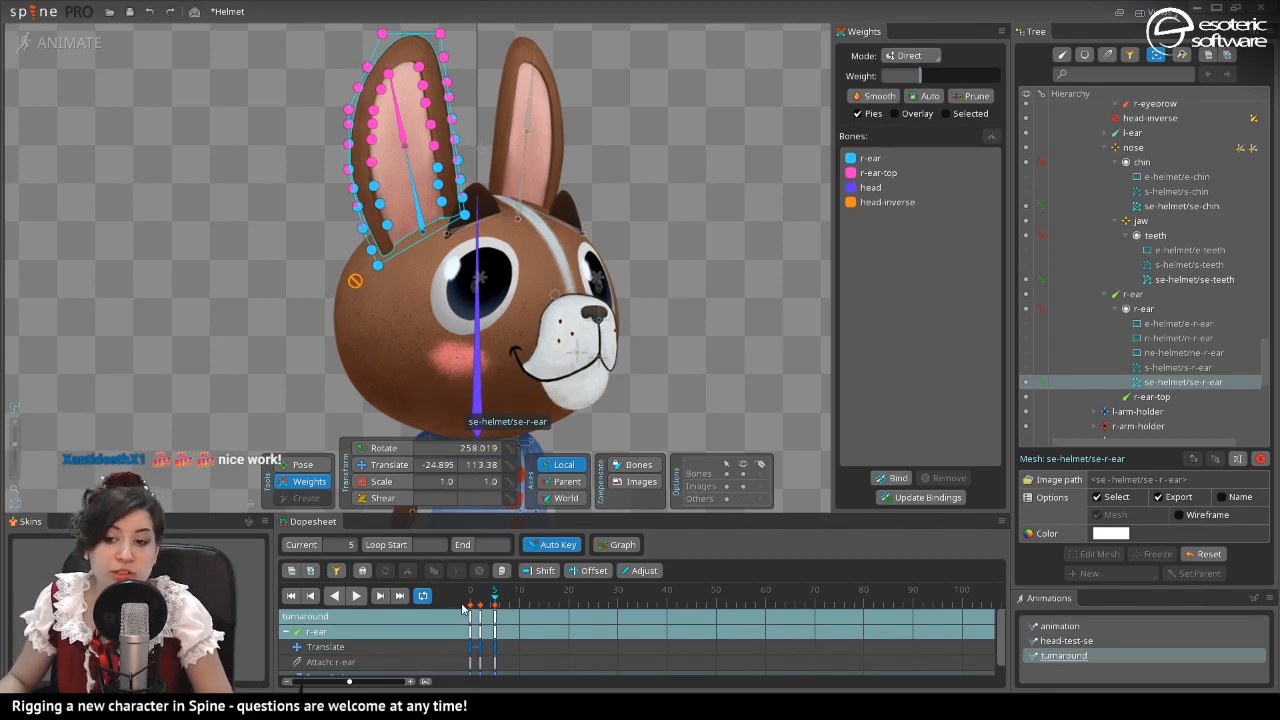
Bind the l-ear-top, l-ear, head and head-inverse bones to the se-helmet/se-l-ear mesh.
left_click(516, 173)
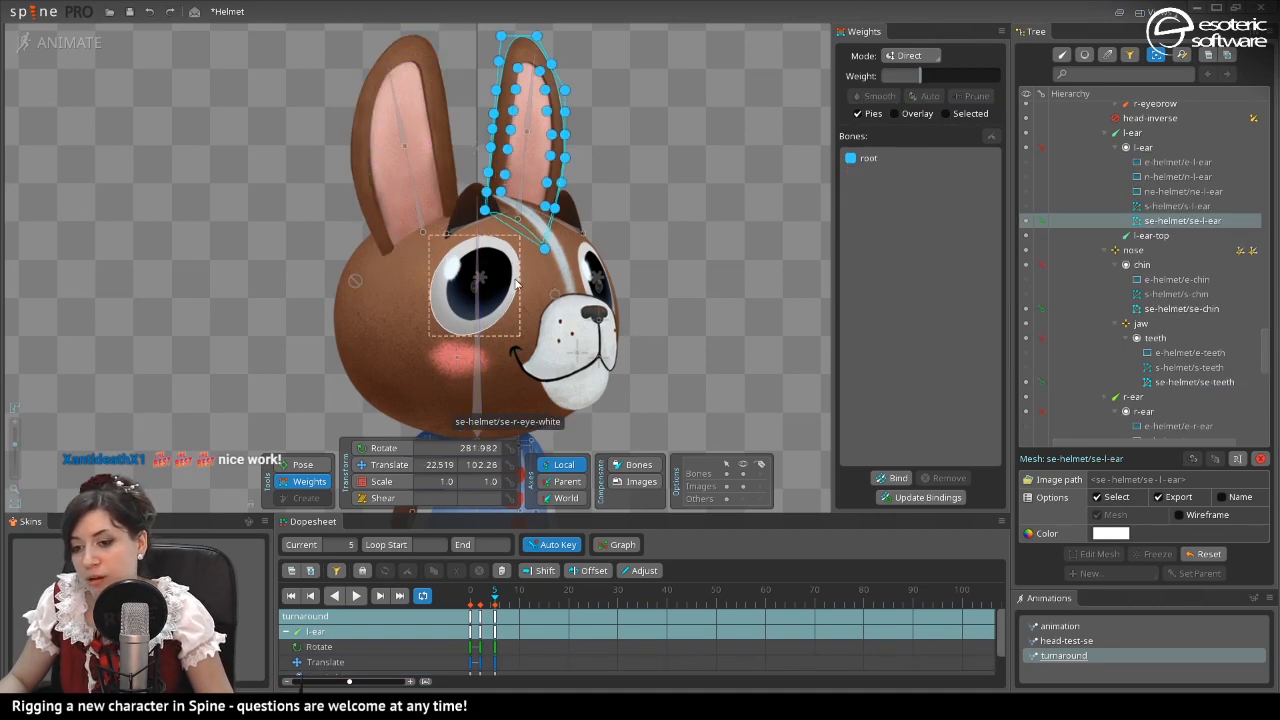
left_click(896, 479)
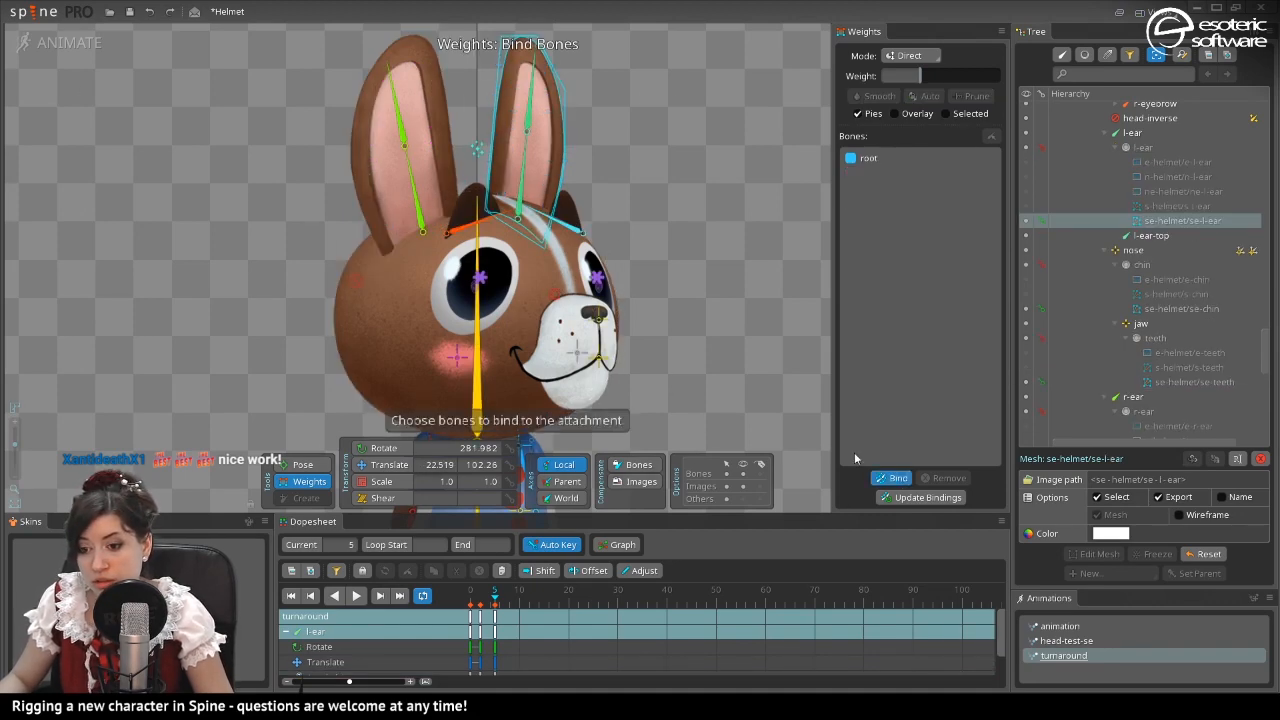
left_click(527, 117)
left_click(457, 314)
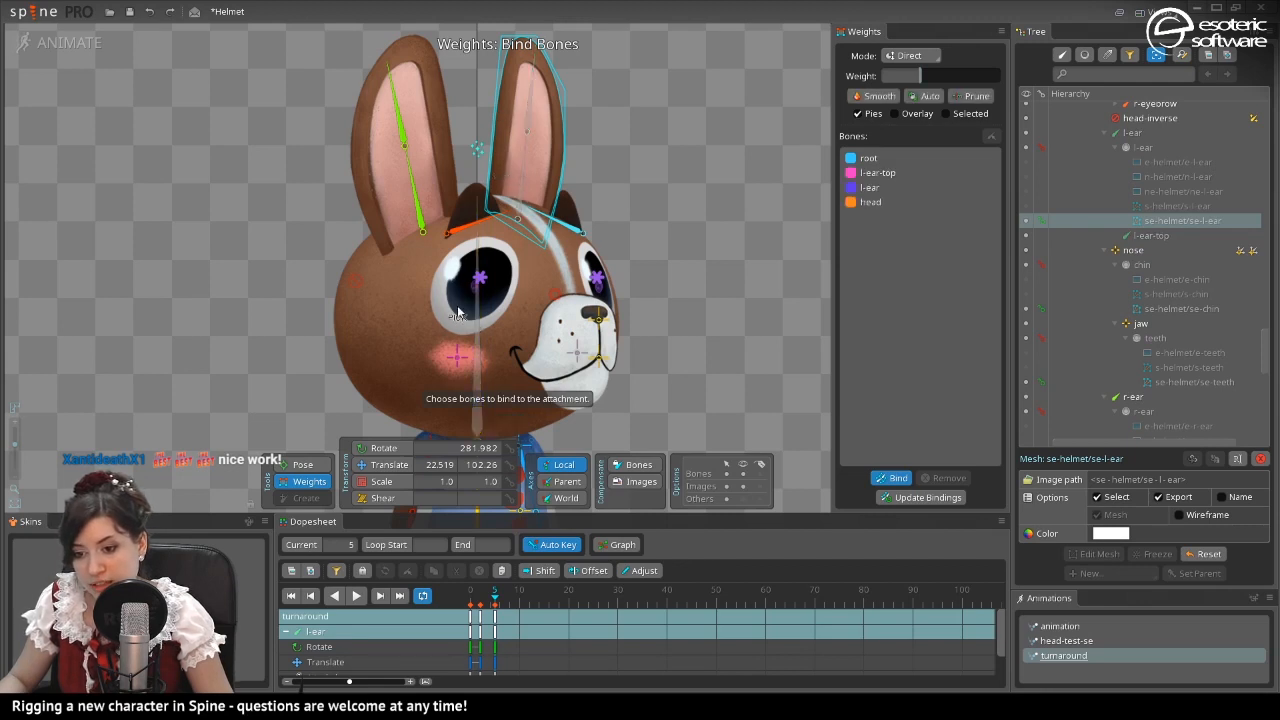
left_click(903, 477)
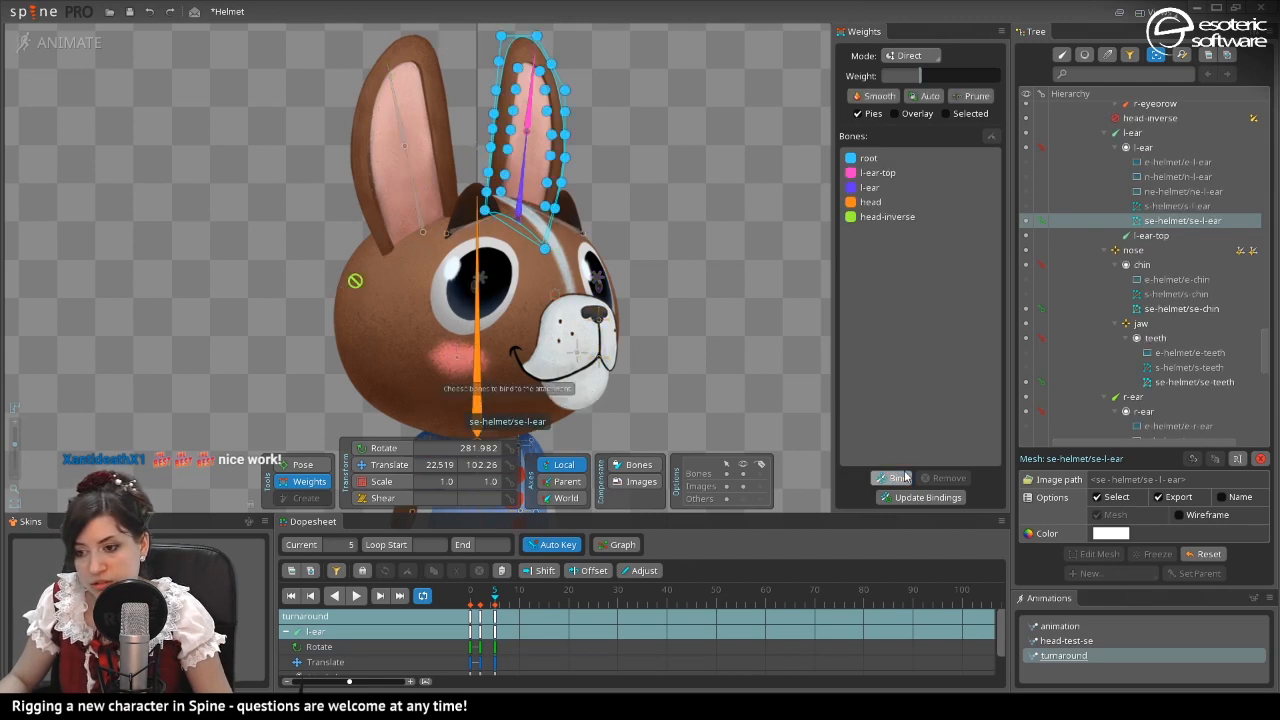
In head-test-se, rotate the r-ear-top bone outward to test how the se-helmet/se-r-ear mesh bends.
scroll(250, 178, "down", 2)
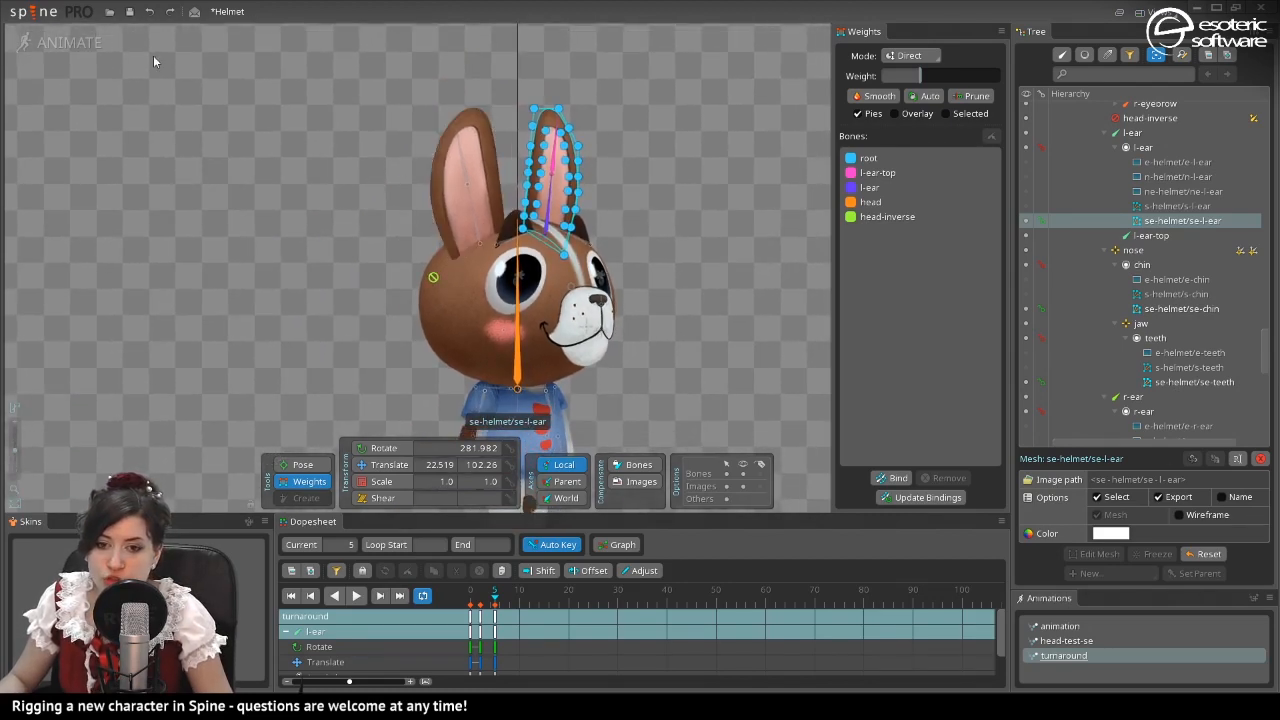
left_click(1064, 641)
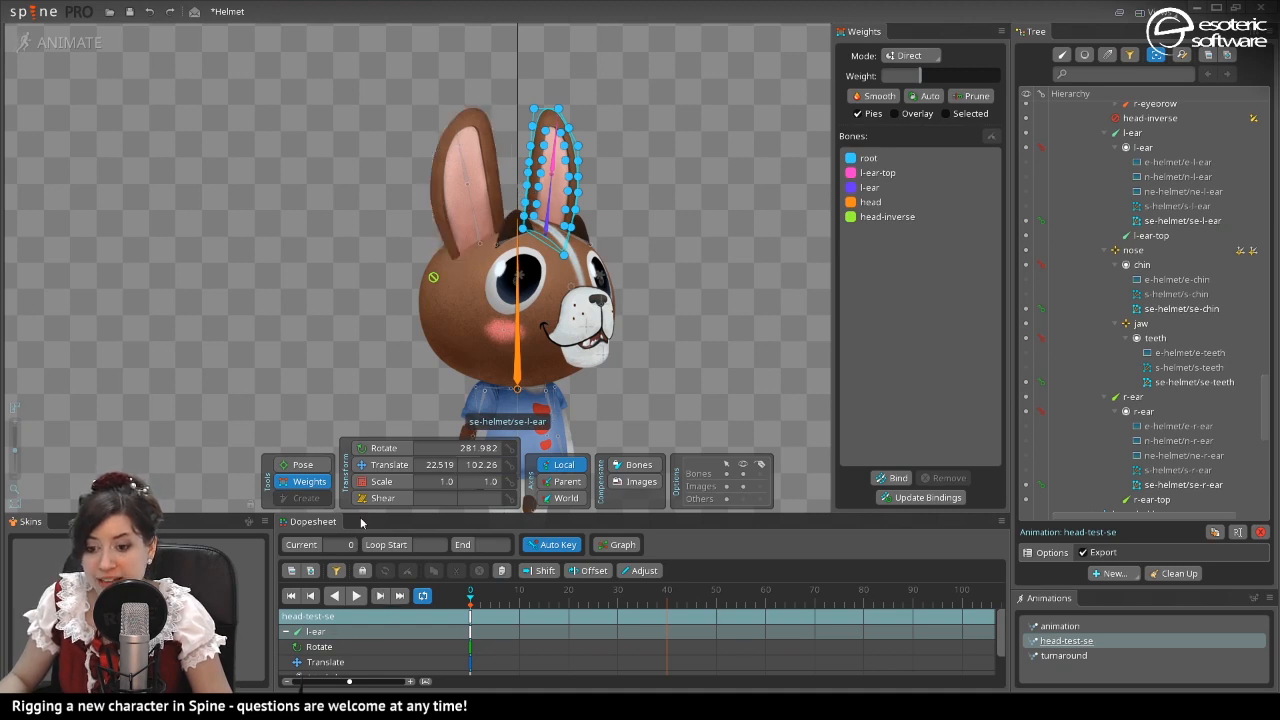
scroll(426, 208, "up", 2)
left_click(430, 200)
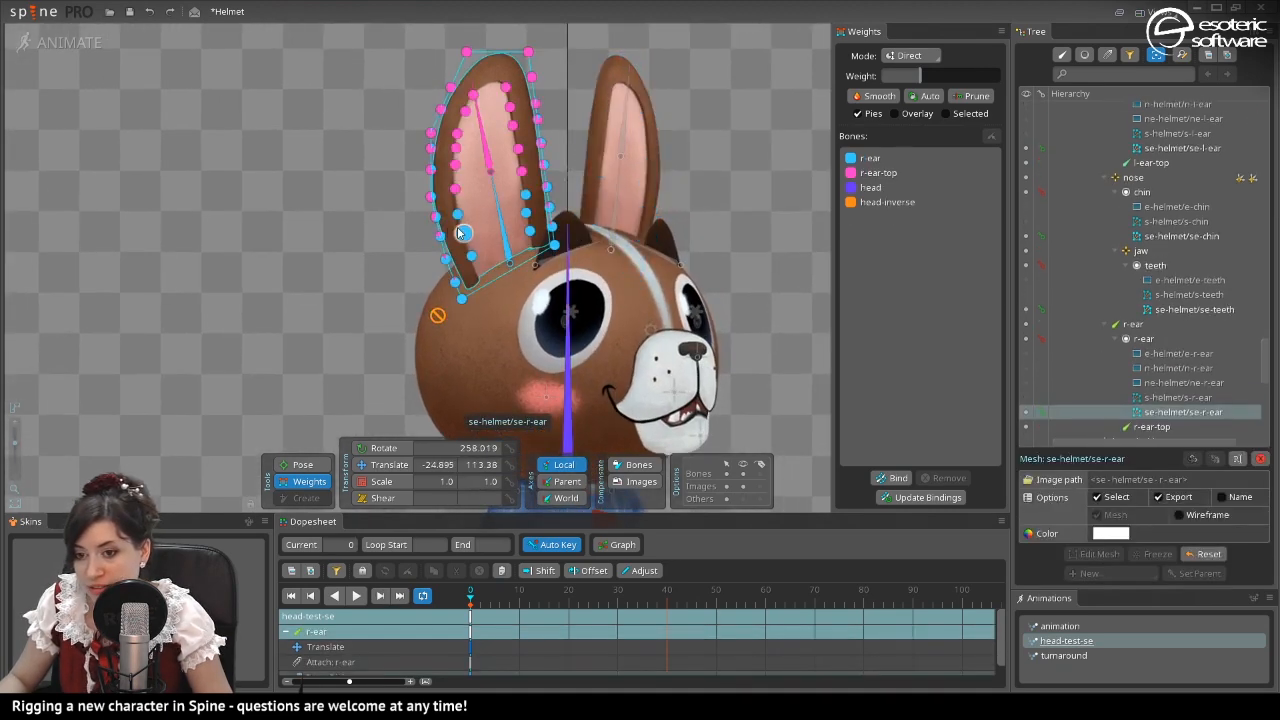
left_click_drag(410, 287, 309, 322)
left_click_drag(357, 210, 476, 210)
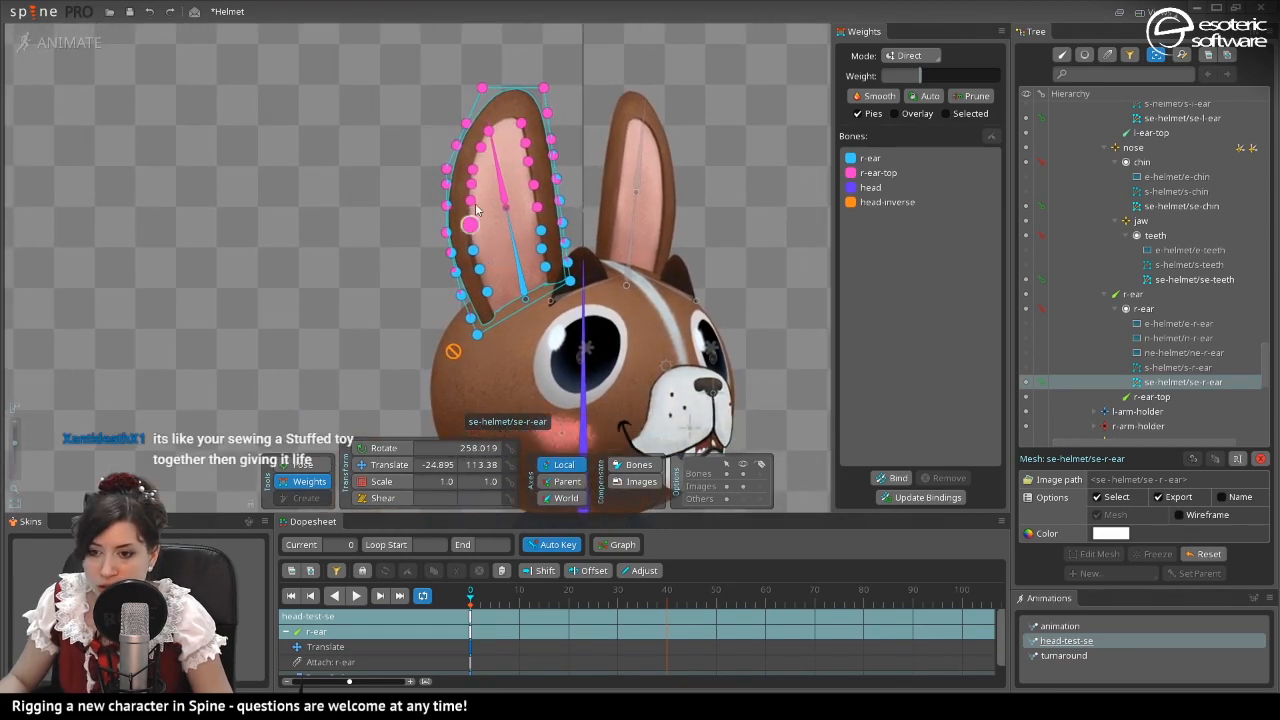
left_click(311, 463)
left_click_drag(490, 126, 390, 156)
left_click(316, 482)
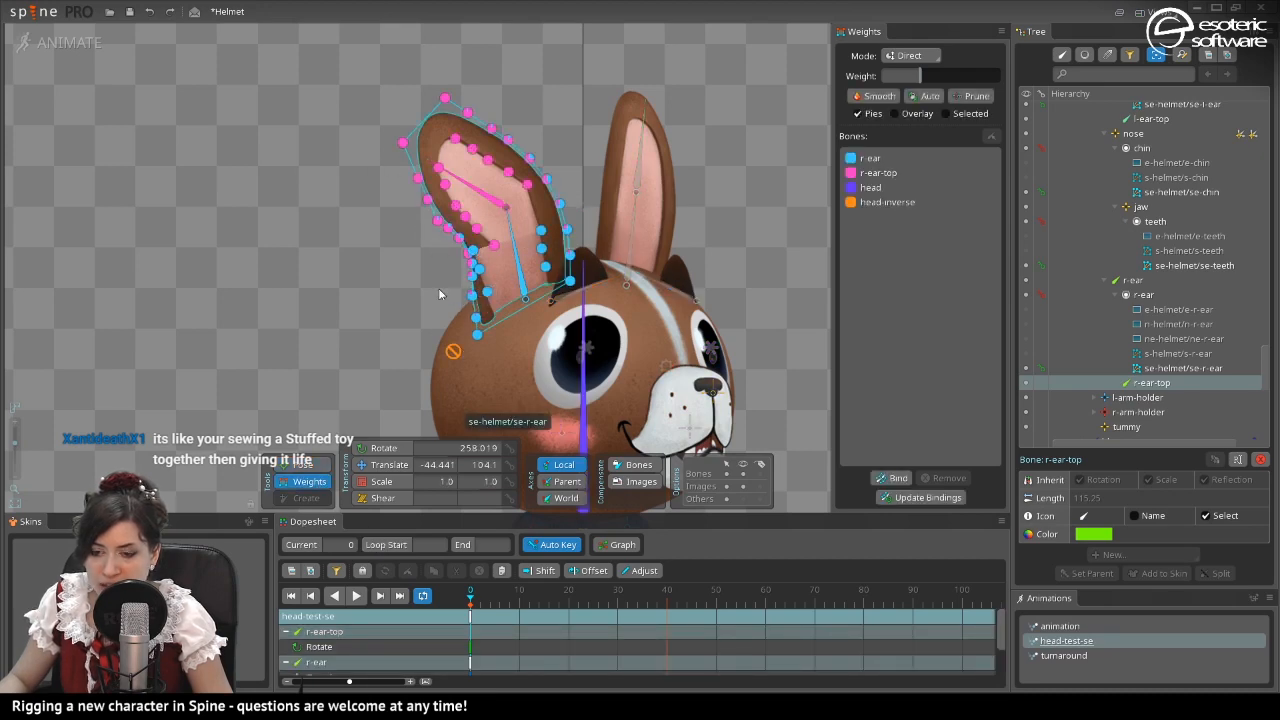
Give the base vertices of se-helmet/se-r-ear a head weight of 100 and choose r-ear as the bone to weight.
scroll(447, 270, "up", 3)
scroll(405, 242, "down", 3)
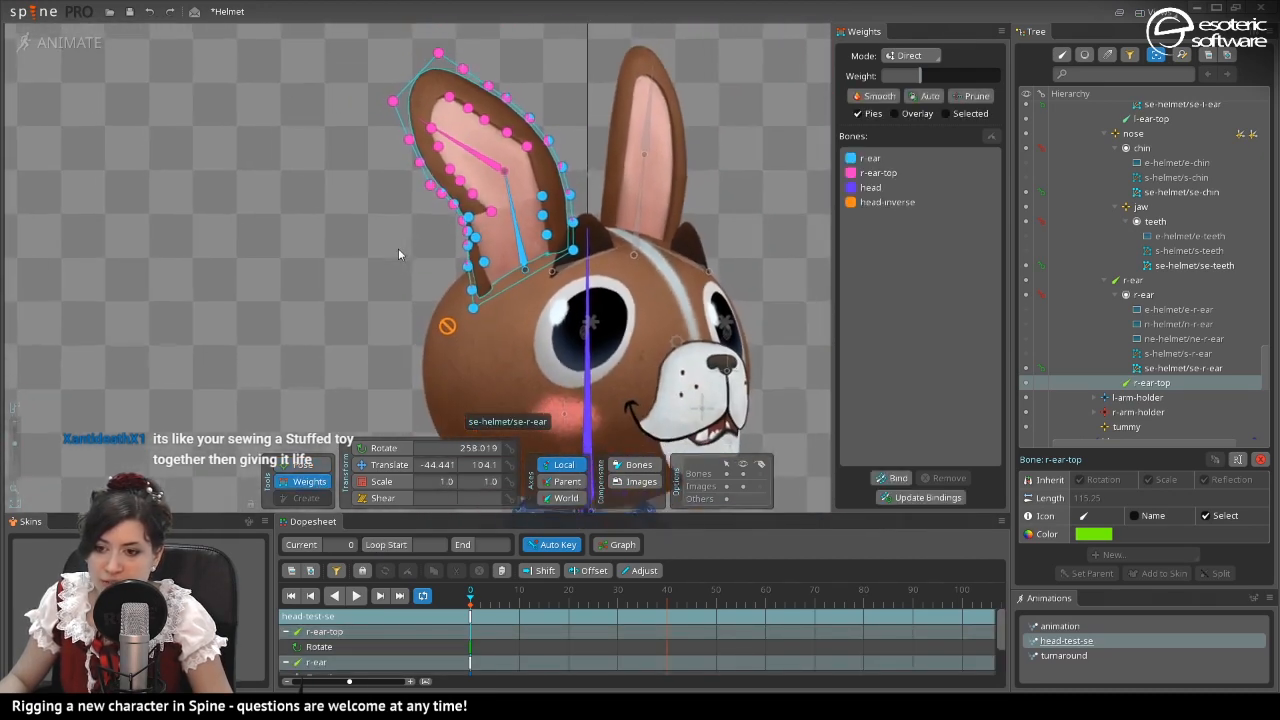
left_click(460, 285)
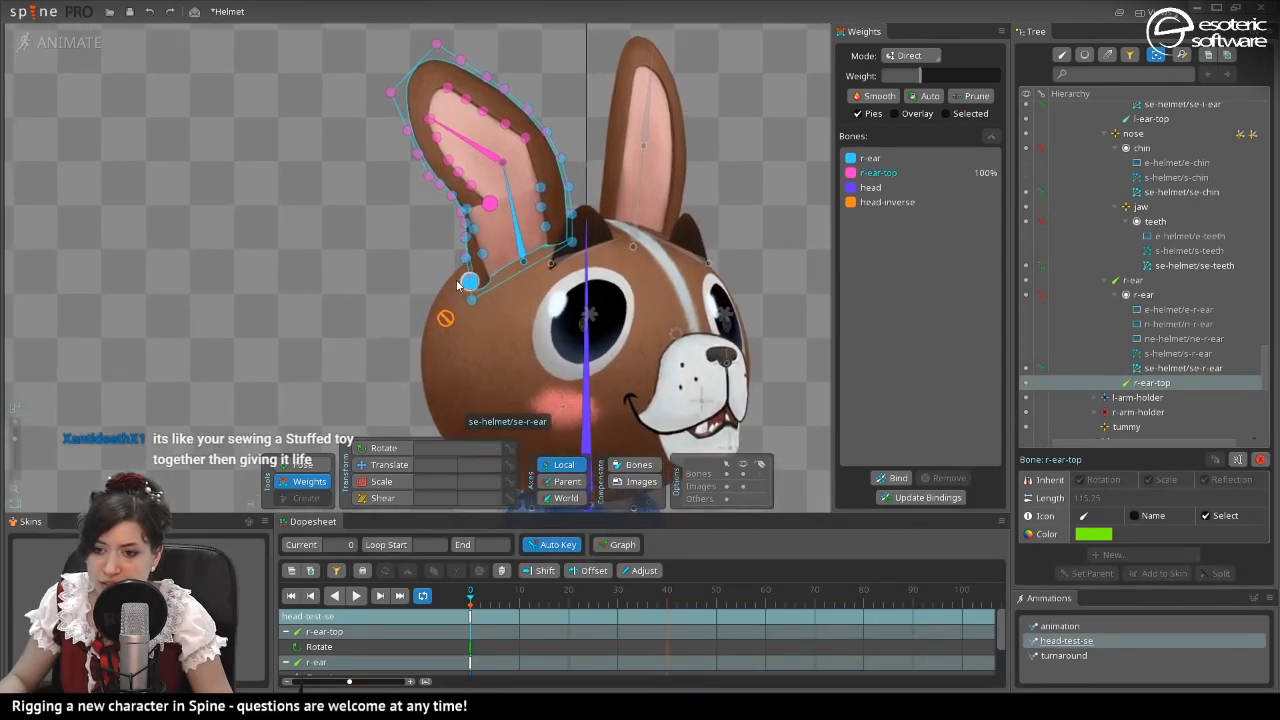
scroll(460, 288, "up", 2)
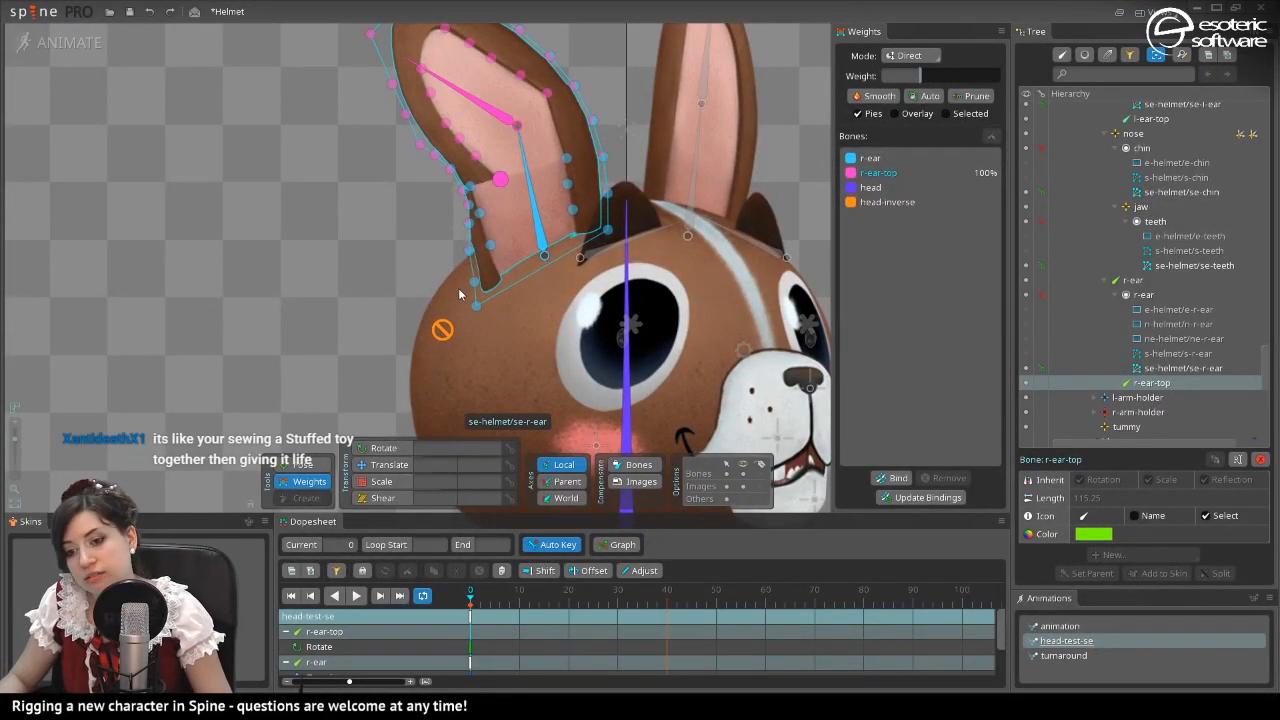
left_click(517, 222)
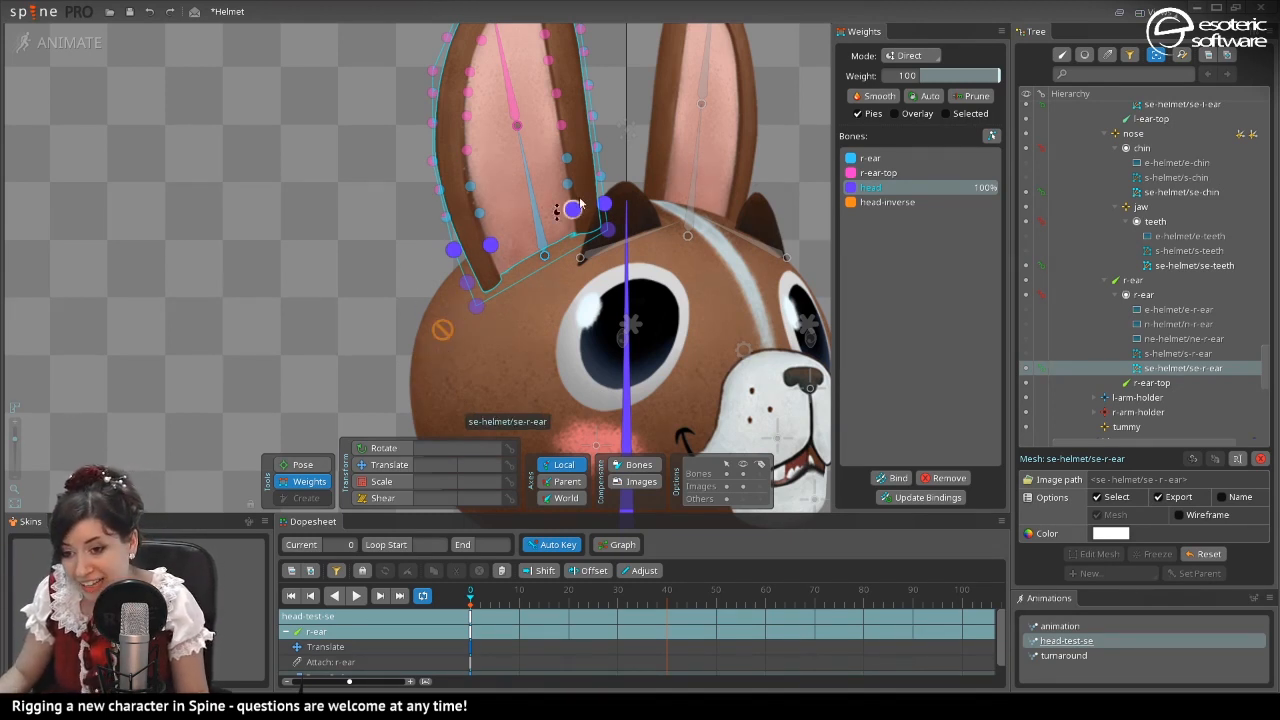
left_click(870, 158)
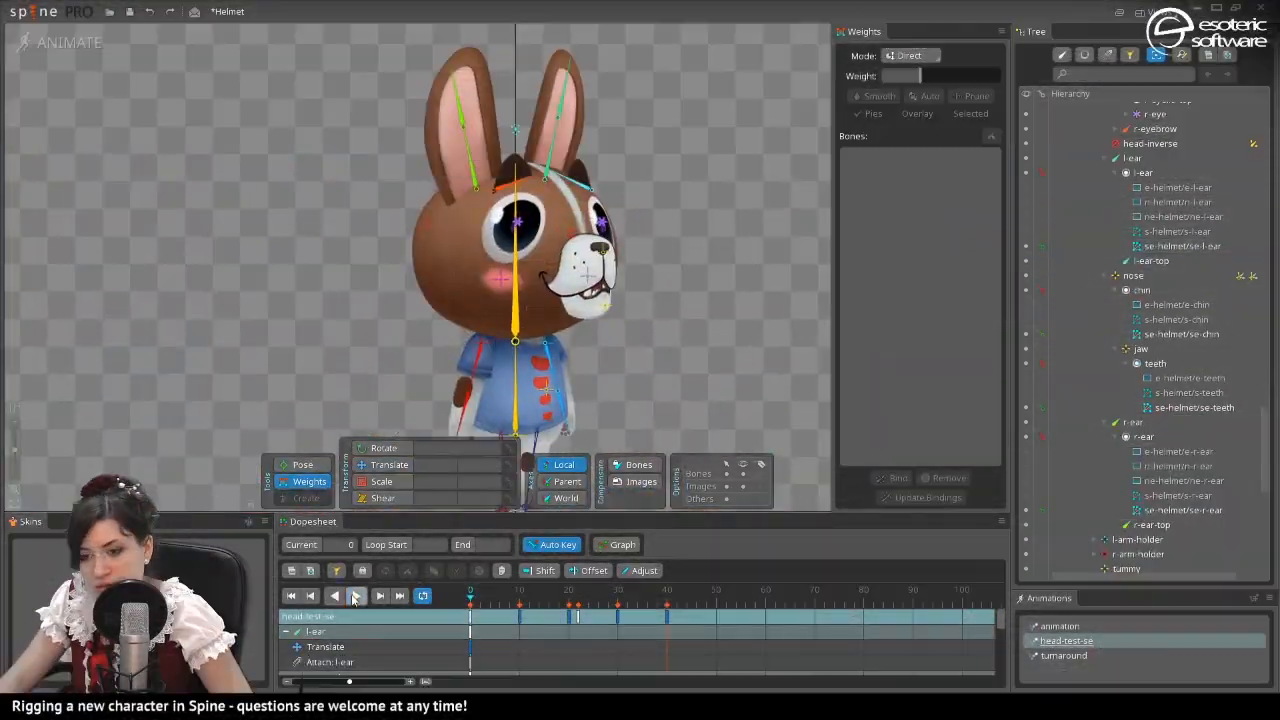
Play head-test-se to check the ears and select the se-helmet/se-l-ear mesh for weighting.
left_click(355, 596)
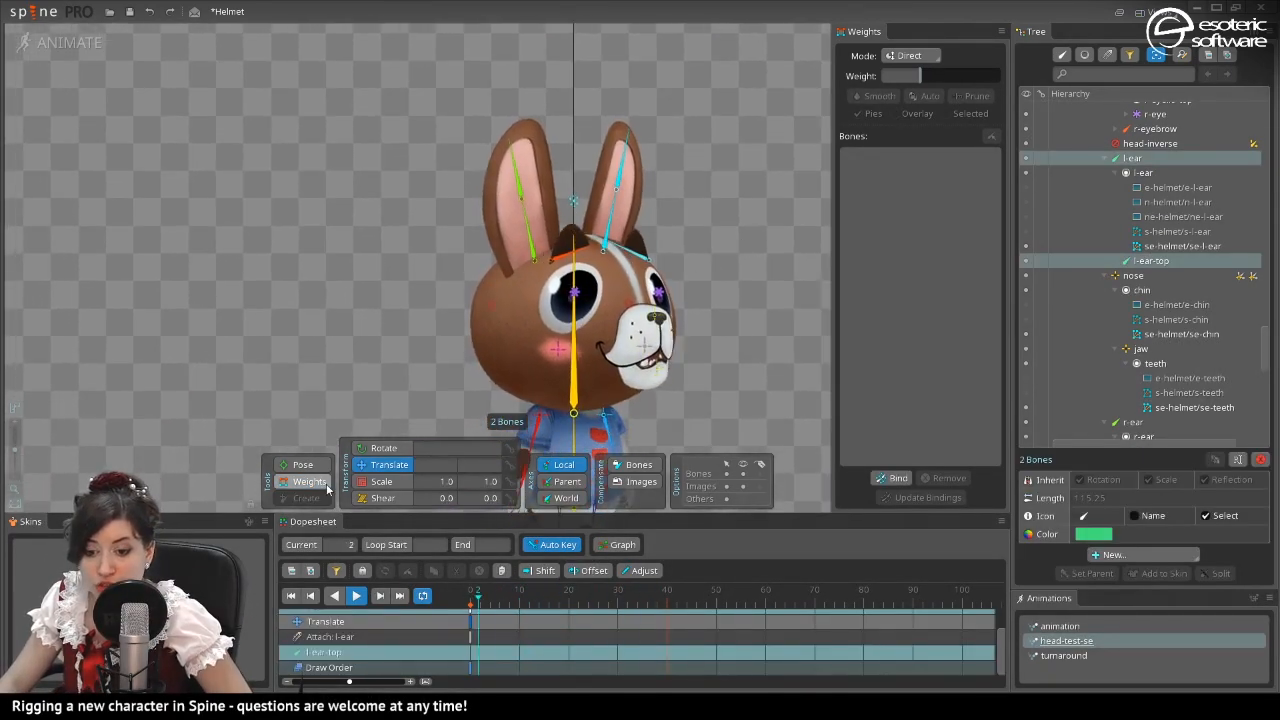
left_click(309, 481)
left_click(634, 208)
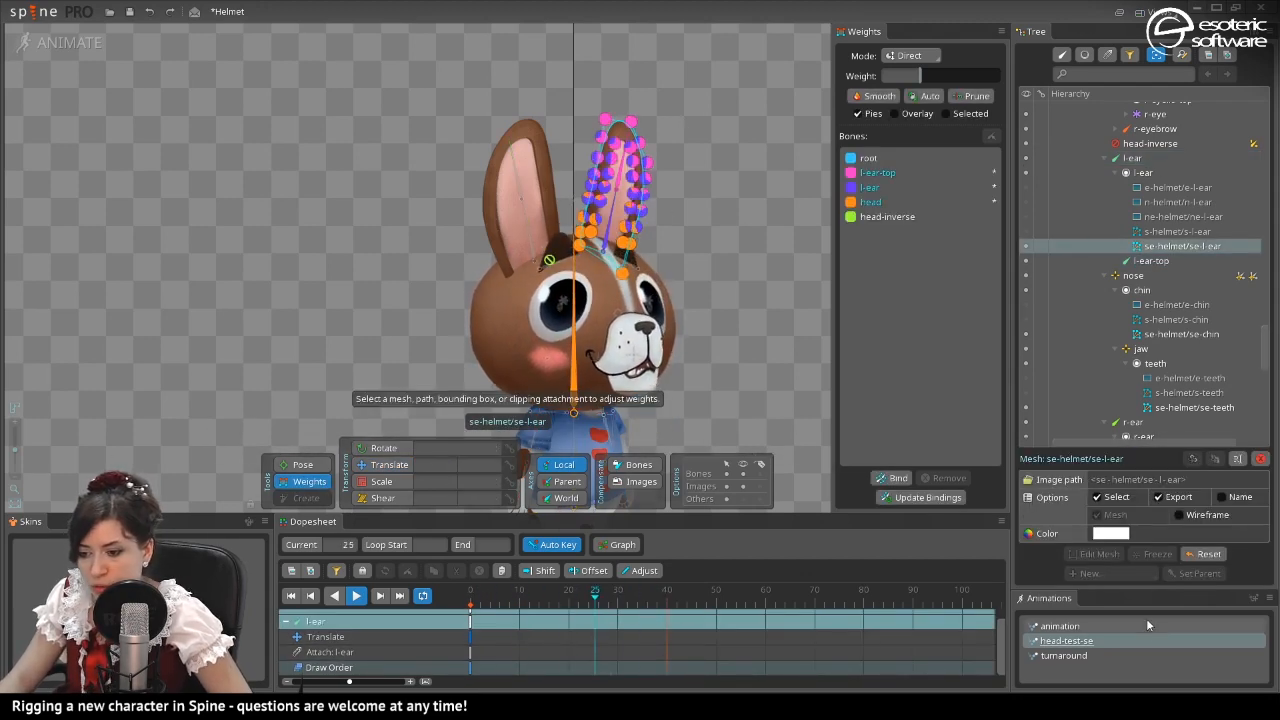
Check the head-inverse weight on the tip of the front-view s-helmet/s-l-ear at turnaround frame 0, and return to frame 5.
left_click(1123, 656)
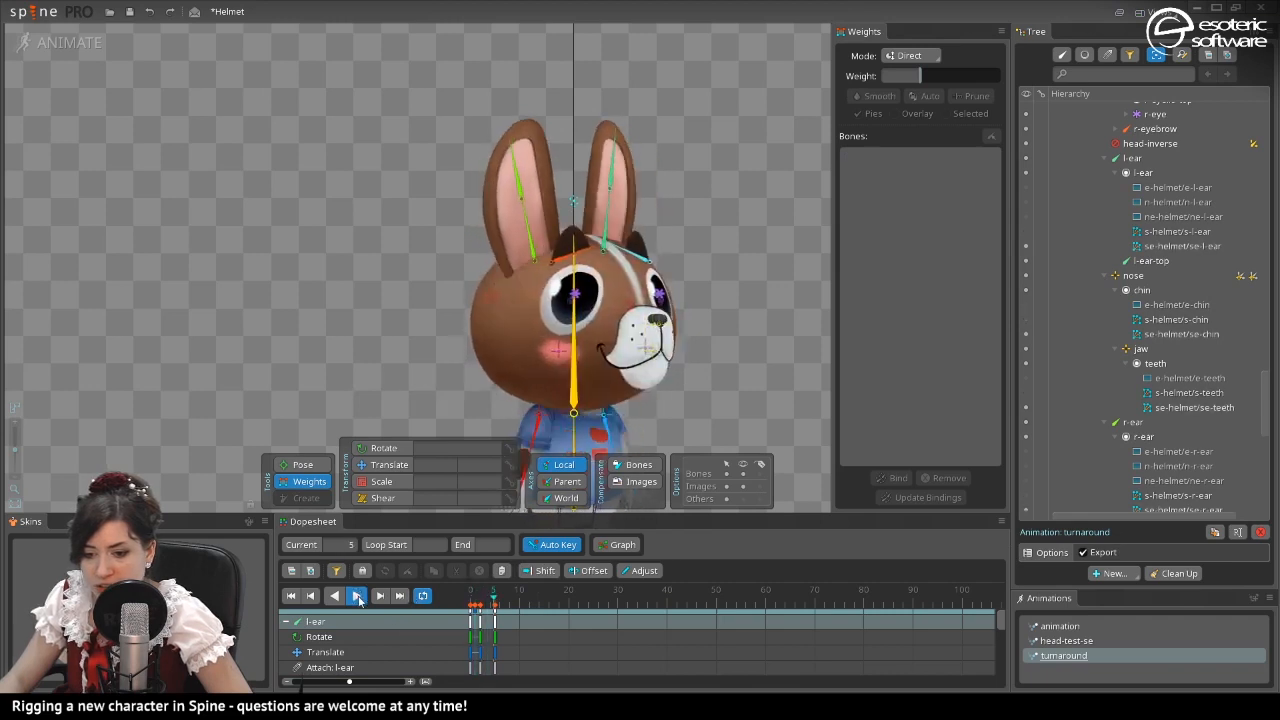
left_click(357, 596)
left_click(467, 604)
left_click(640, 215)
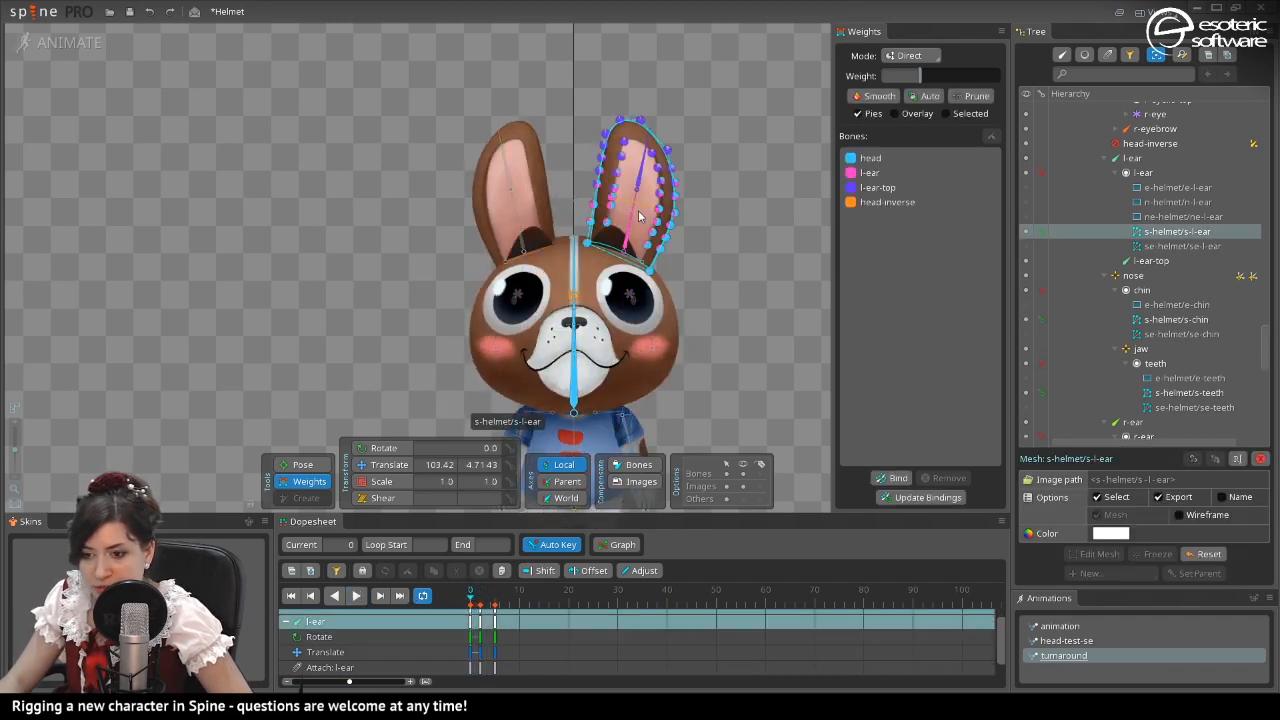
left_click(853, 205)
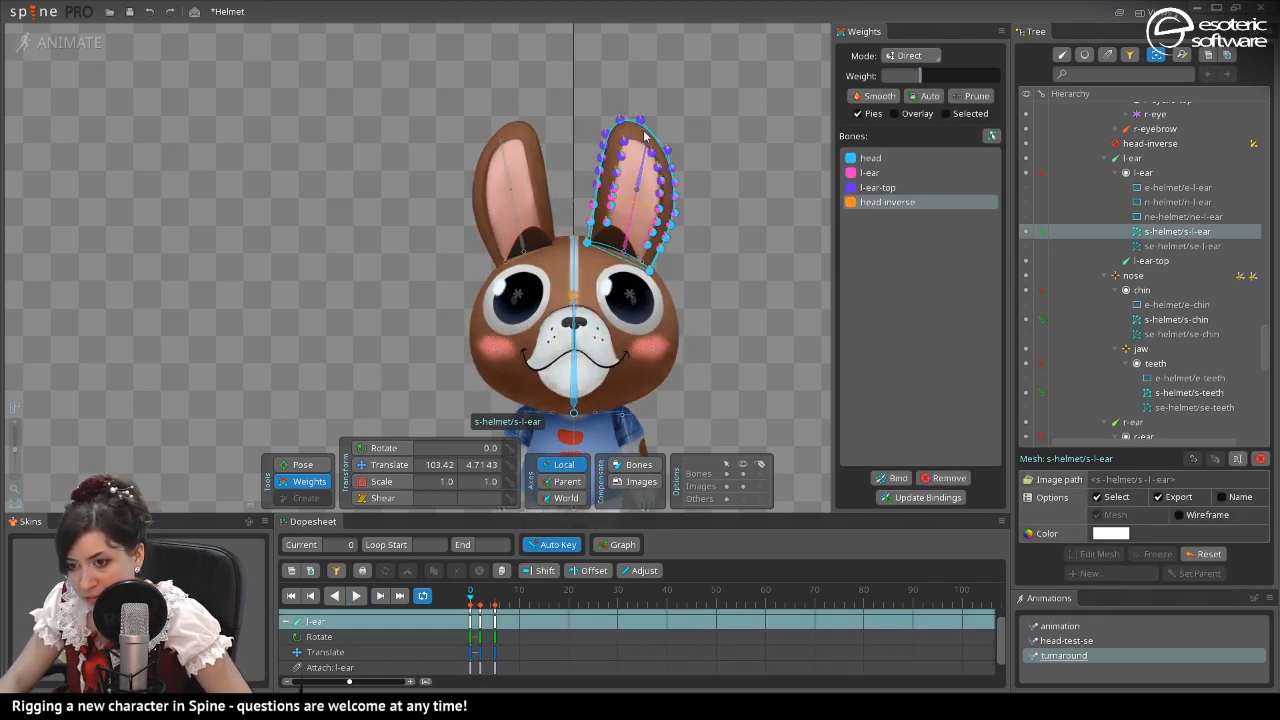
left_click_drag(622, 128, 645, 143)
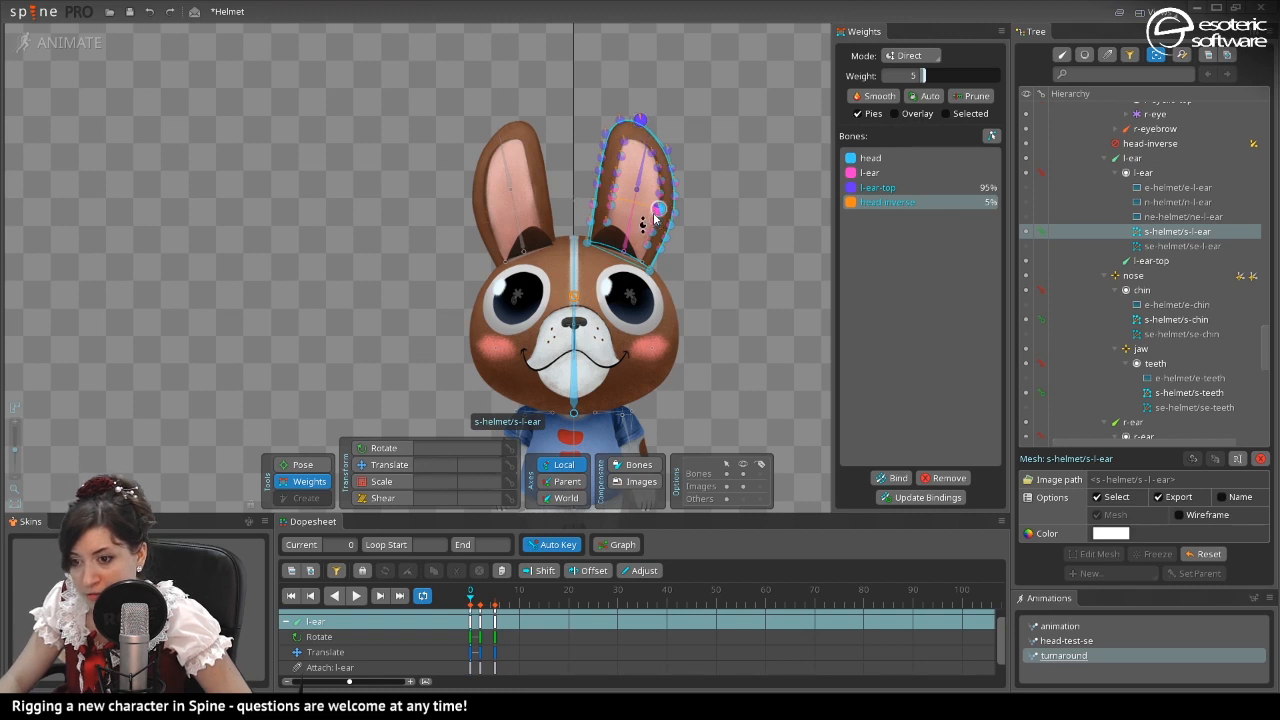
left_click(495, 598)
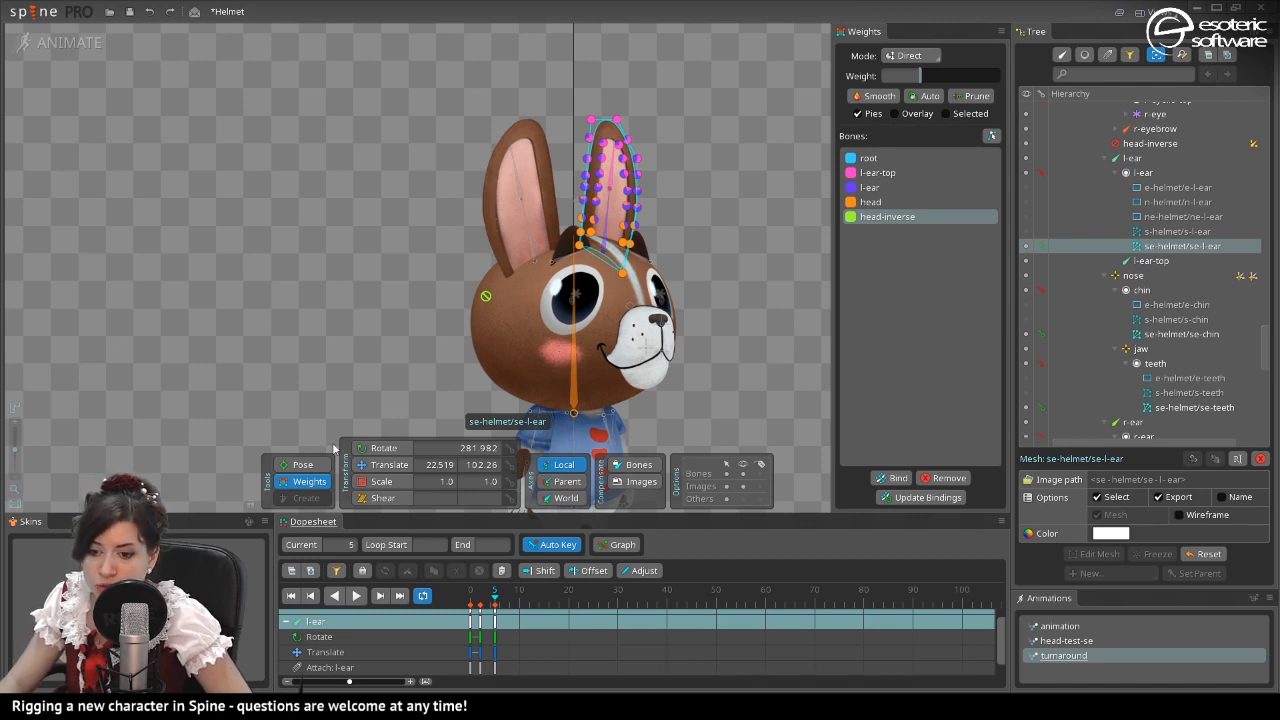
Play head-test-se and give all vertices of the se-helmet/se-l-ear mesh a head-inverse weight of 5.
left_click(1073, 643)
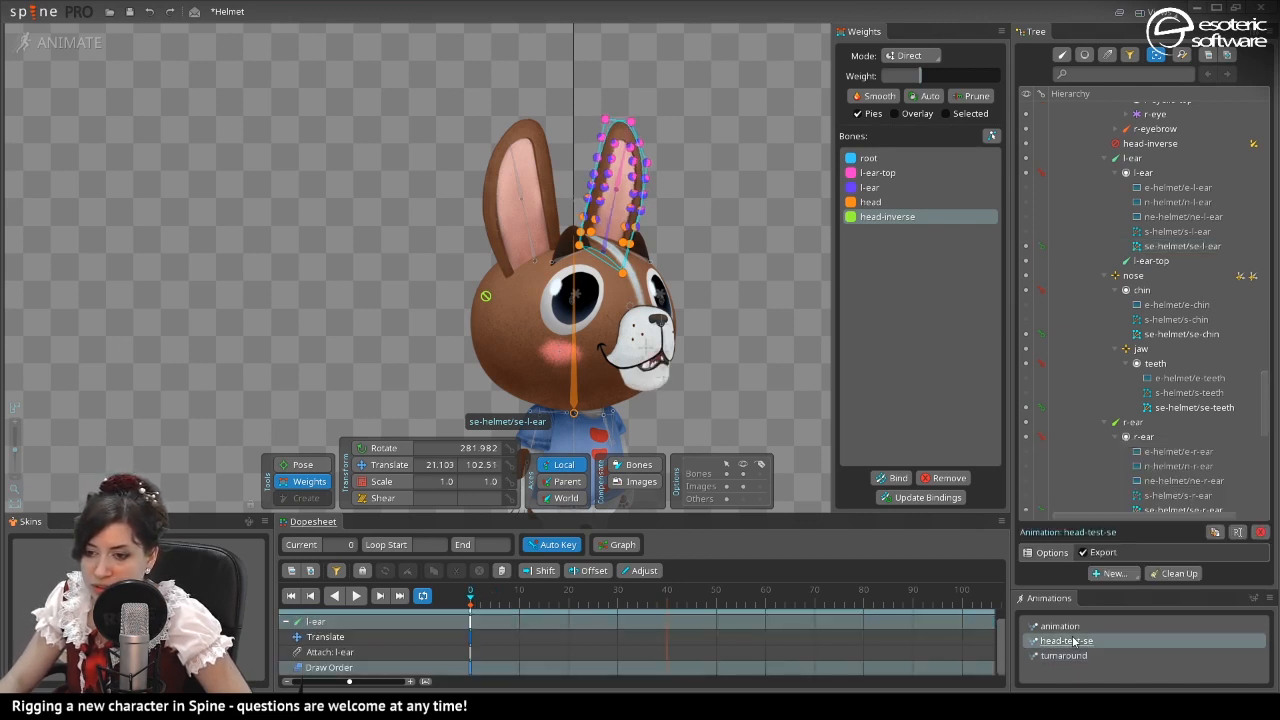
left_click(358, 599)
key("space")
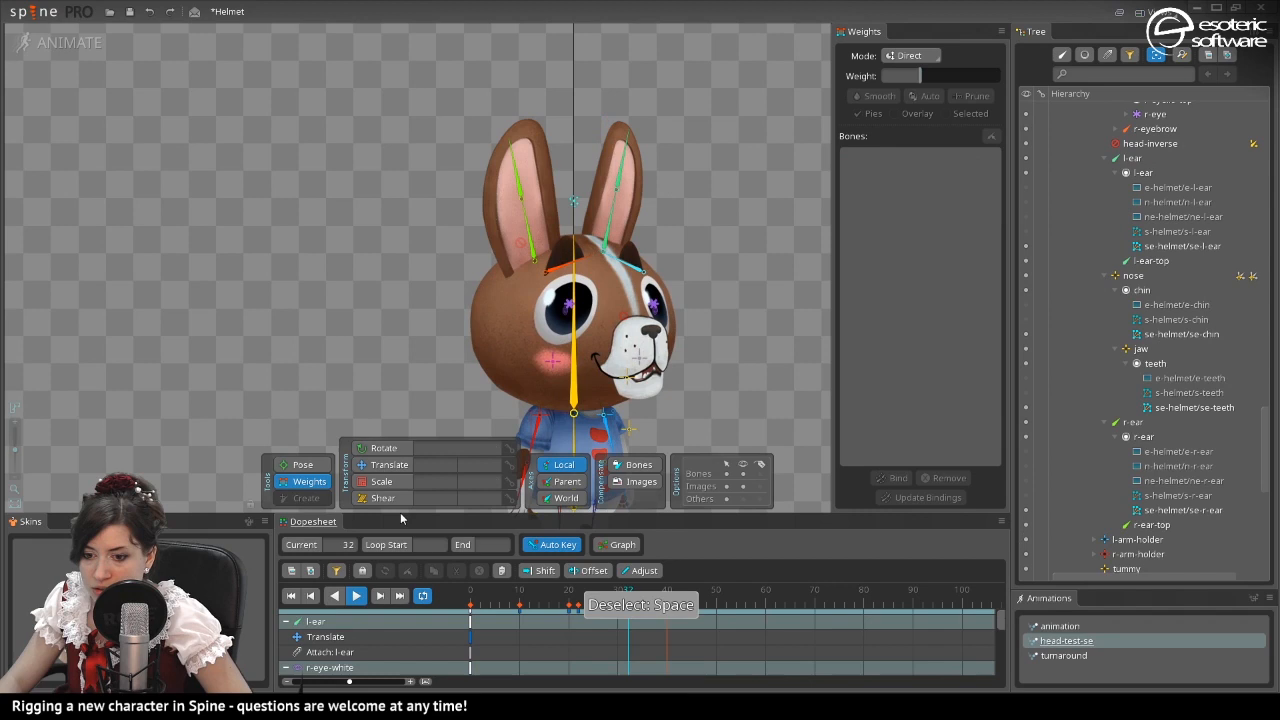
left_click(629, 204)
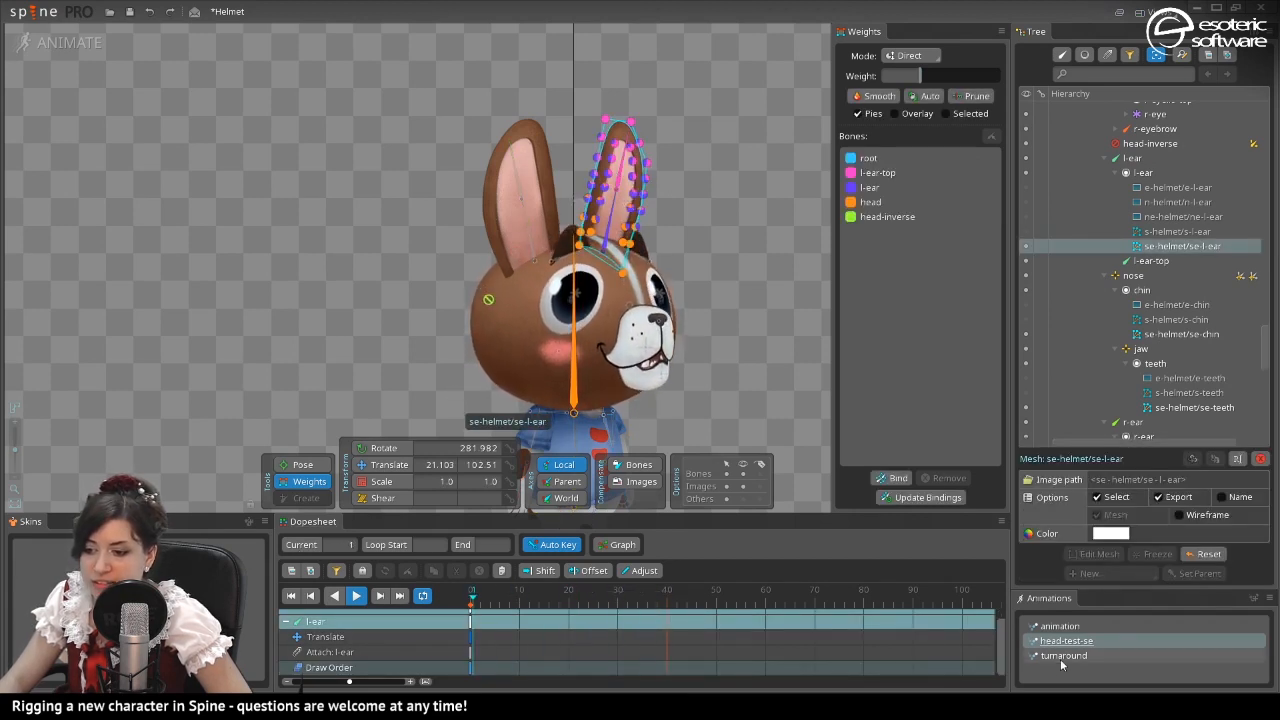
left_click(480, 284)
left_click_drag(707, 100, 560, 312)
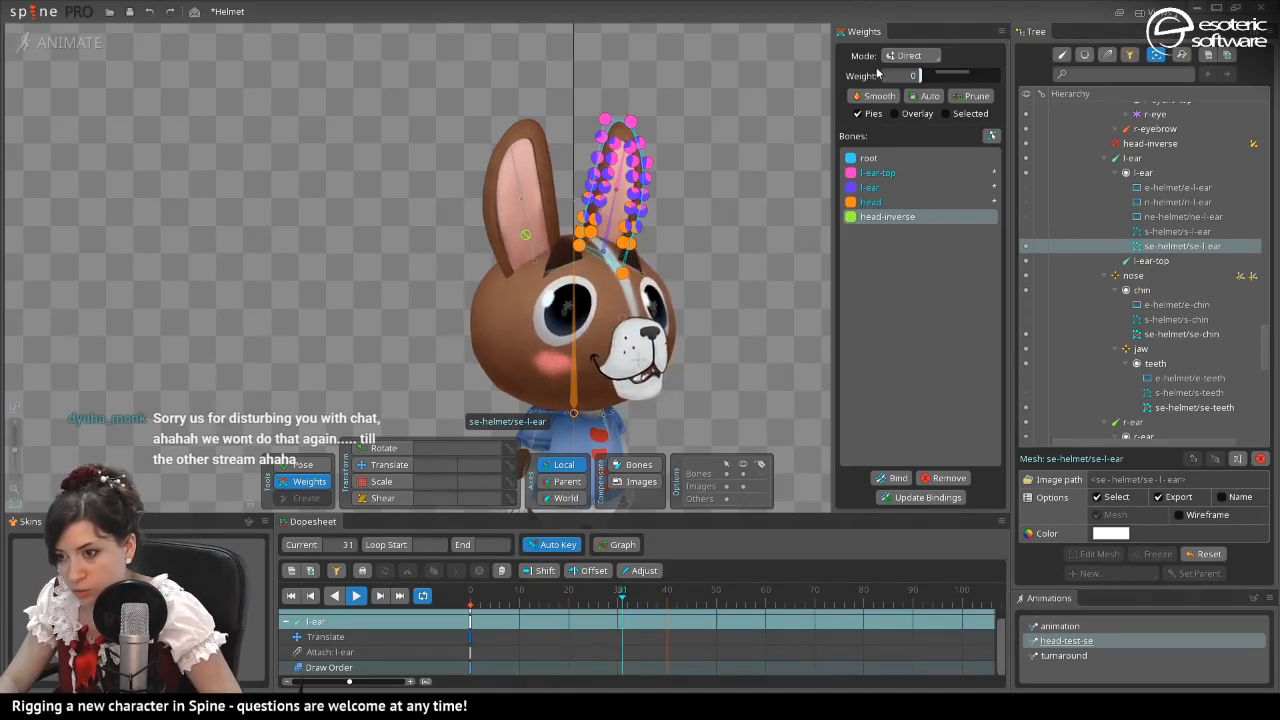
type("5")
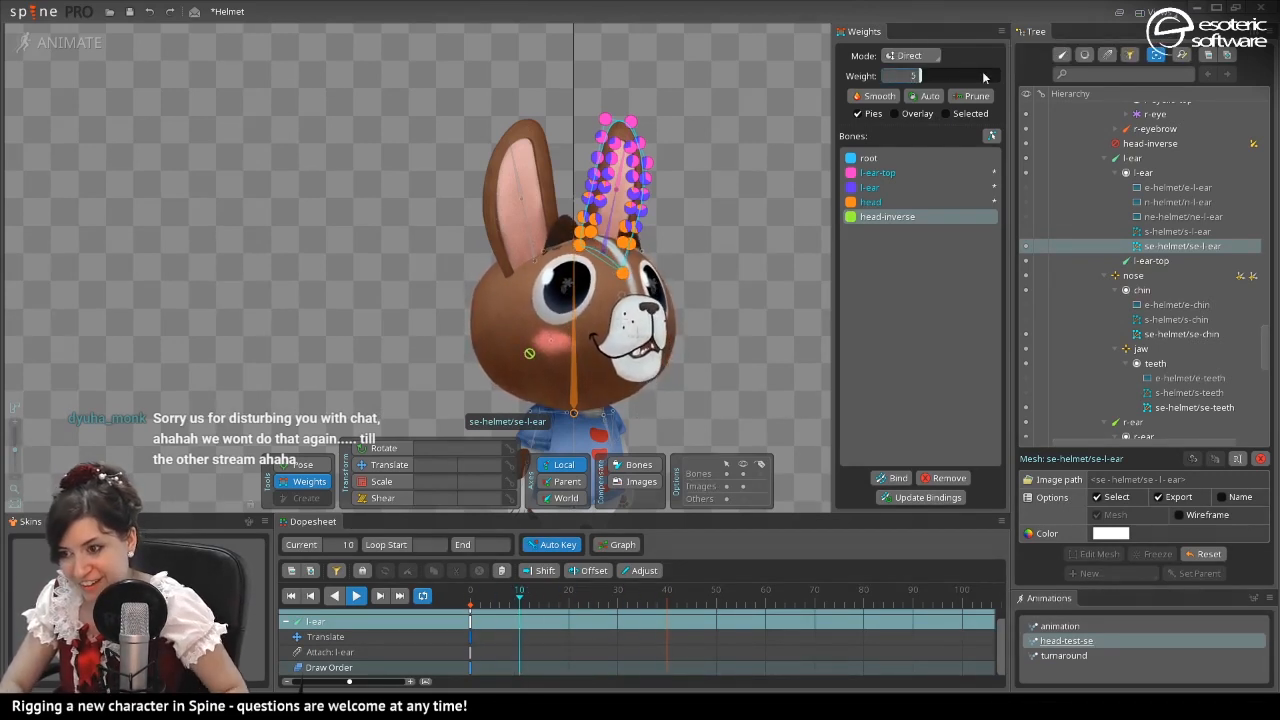
key("Return")
Watch both ears during head-test-se playback with nothing selected, and undo the last action.
left_click(443, 263)
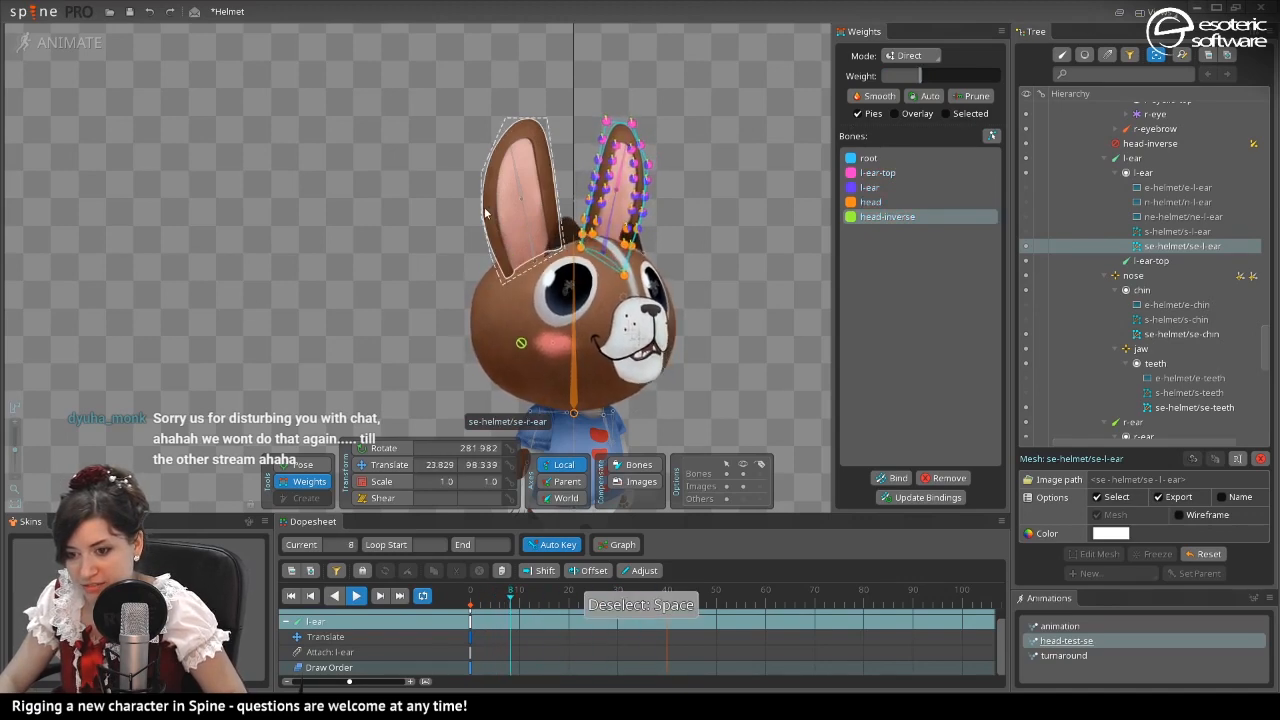
left_click(615, 177)
scroll(546, 158, "up", 3)
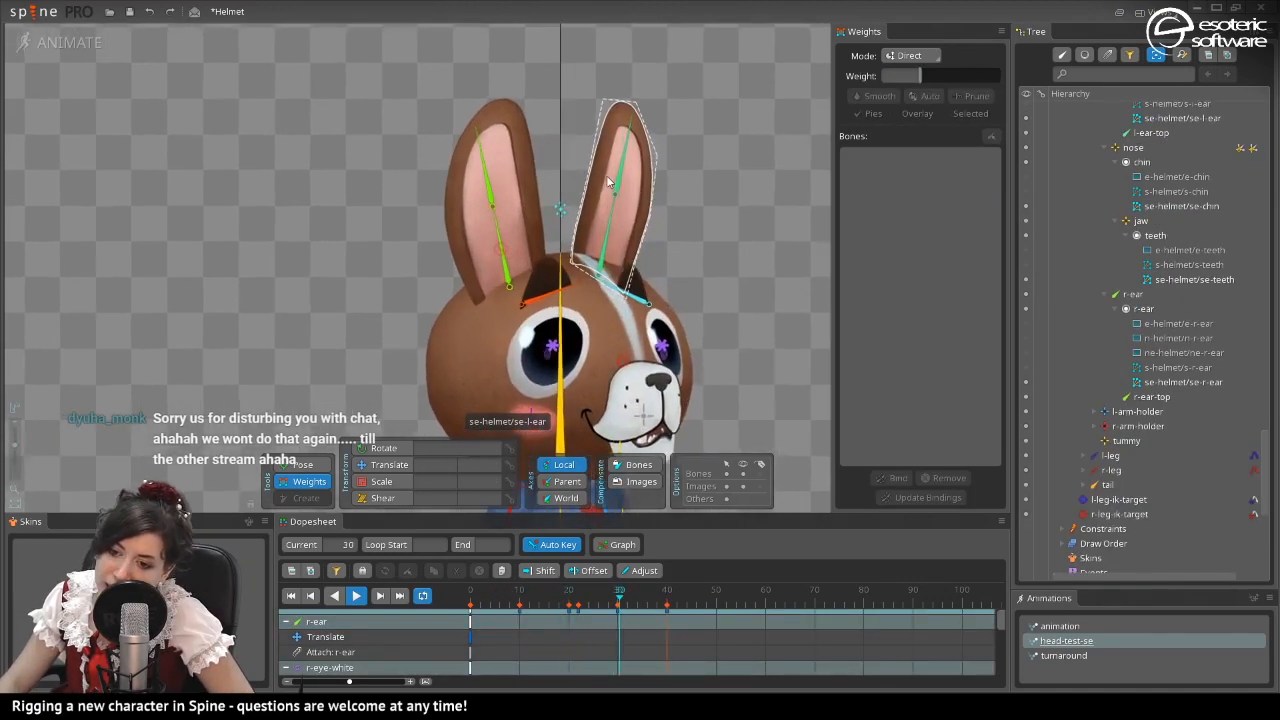
key("ctrl+z")
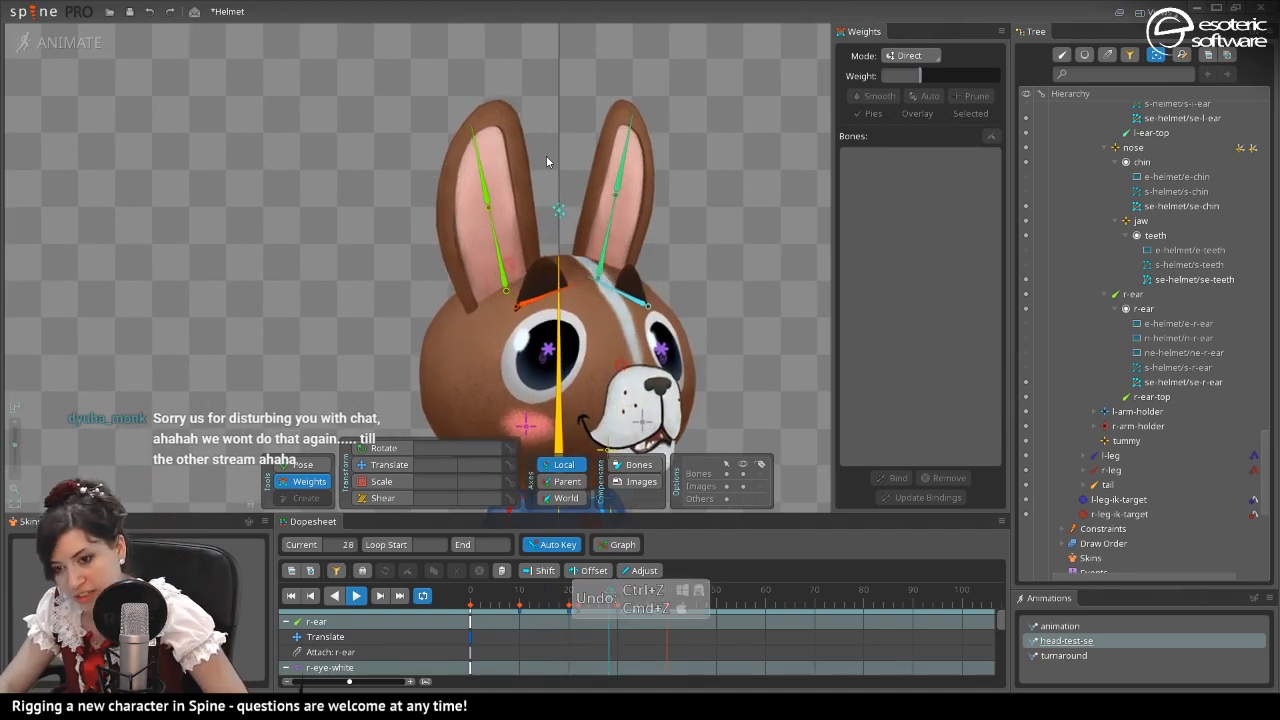
scroll(487, 183, "down", 2)
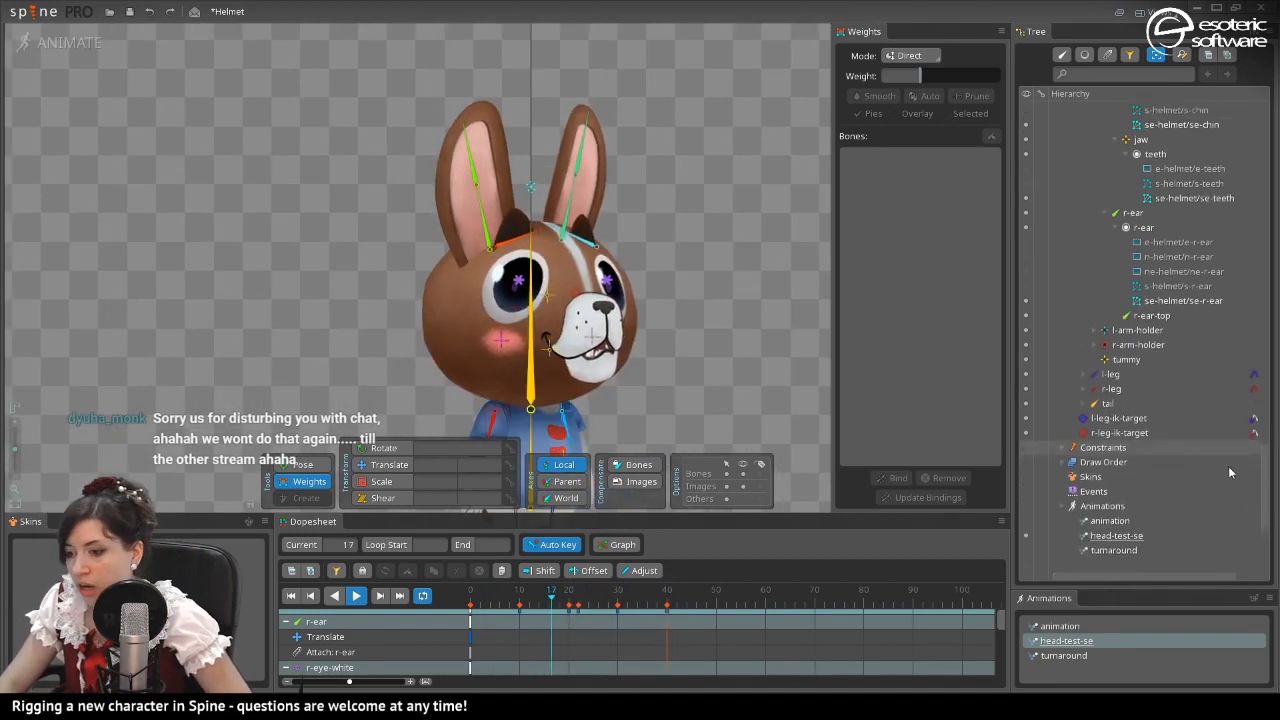
In the turnaround animation at frame 5, bind the nose bone to the se-helmet/se-r-ear mesh.
scroll(1122, 500, "down", 3)
left_click(1030, 500)
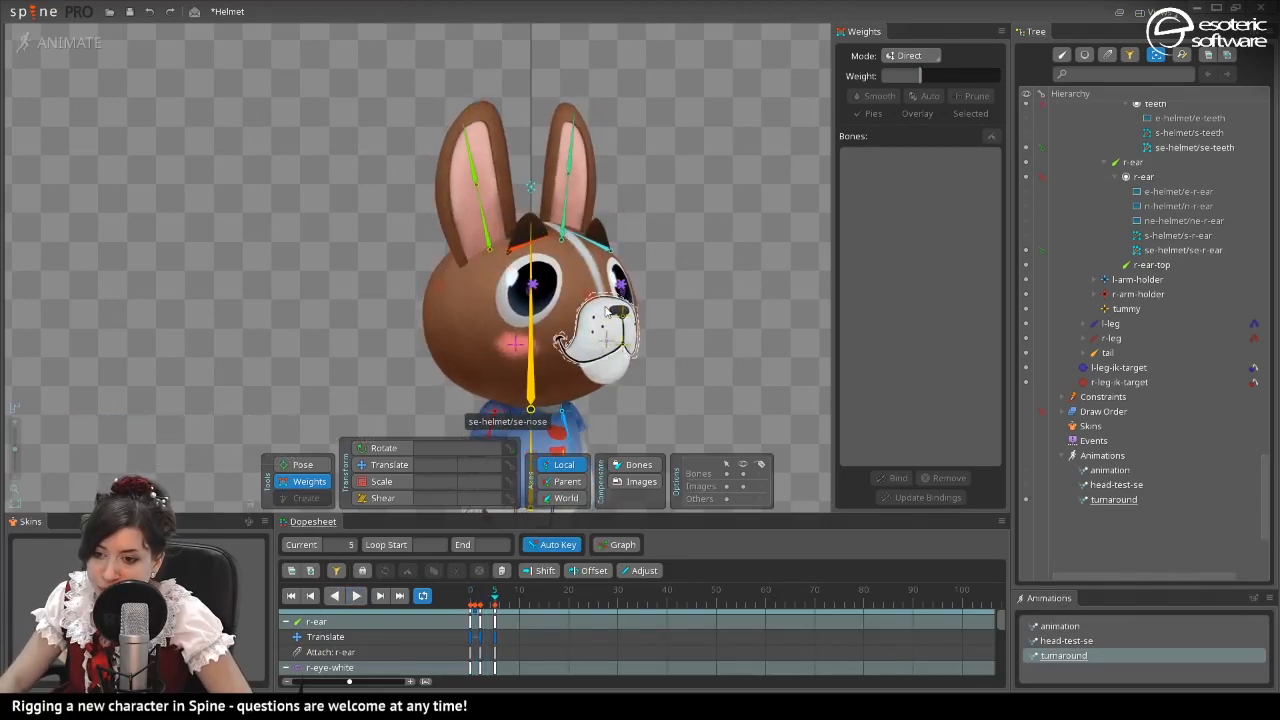
key("space")
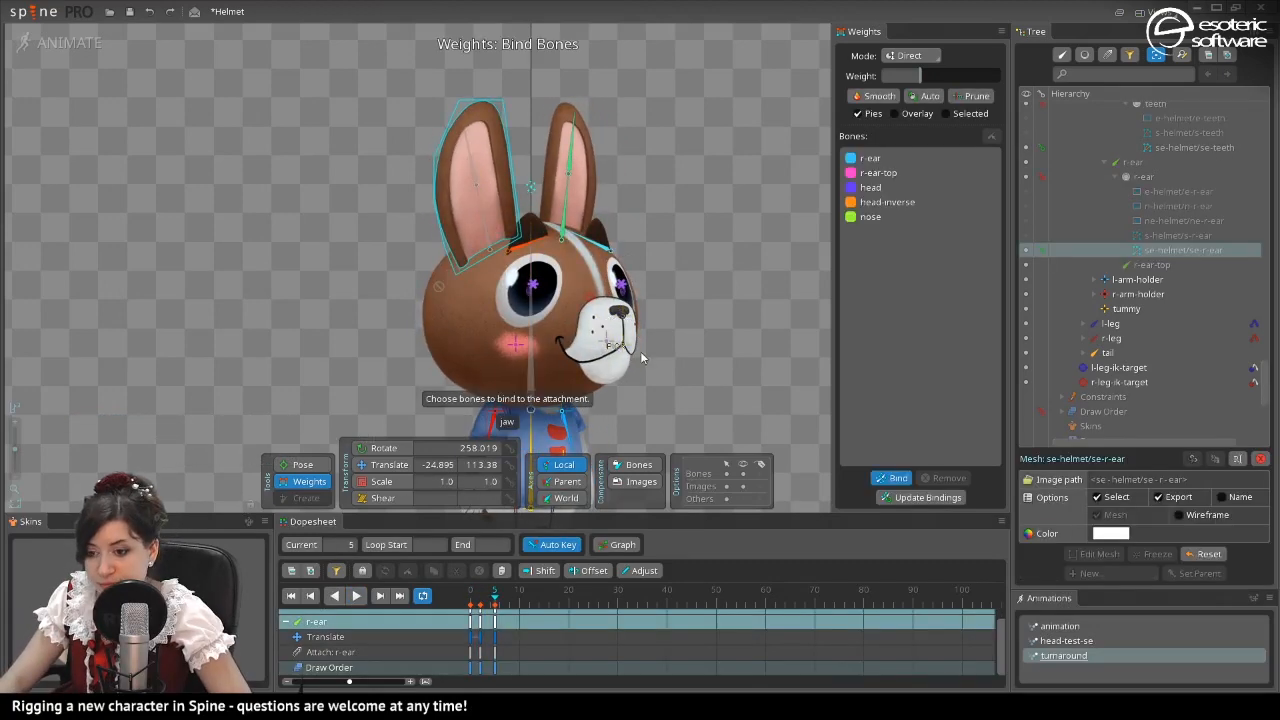
left_click(892, 478)
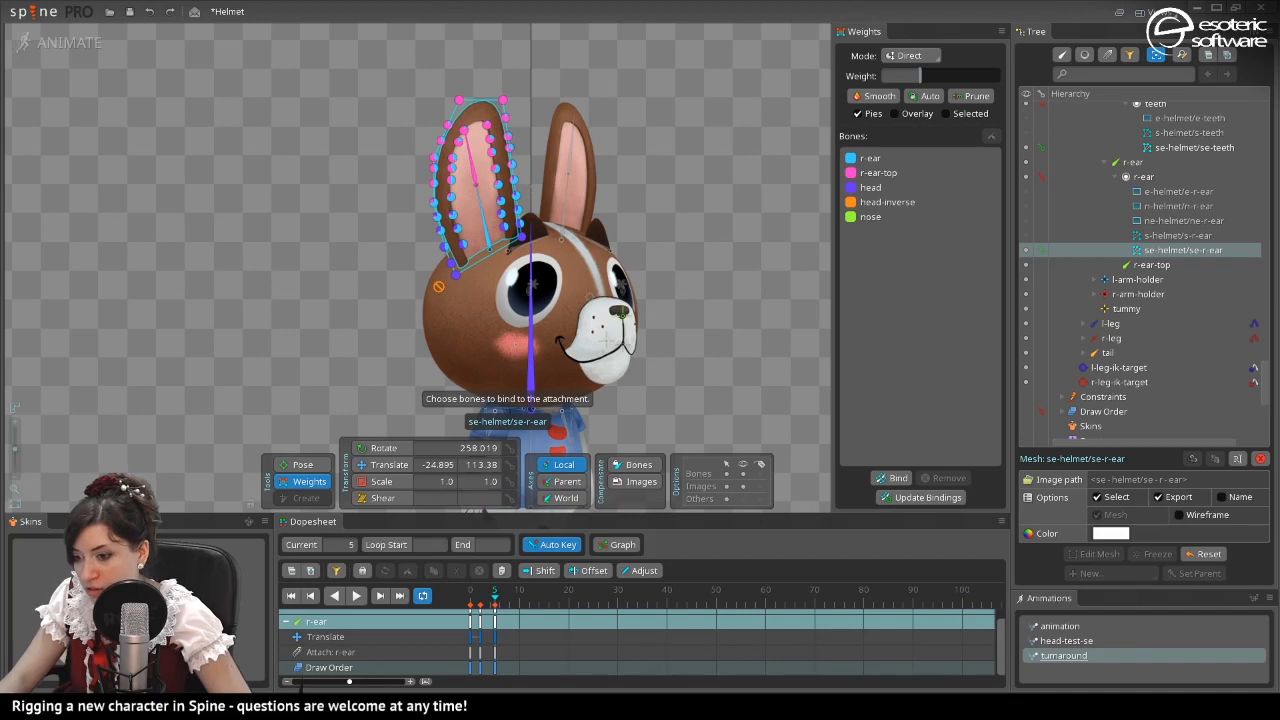
In head-test-se, give all vertices of se-helmet/se-r-ear a nose weight of 5 and play the animation to check the ear.
left_click(1061, 645)
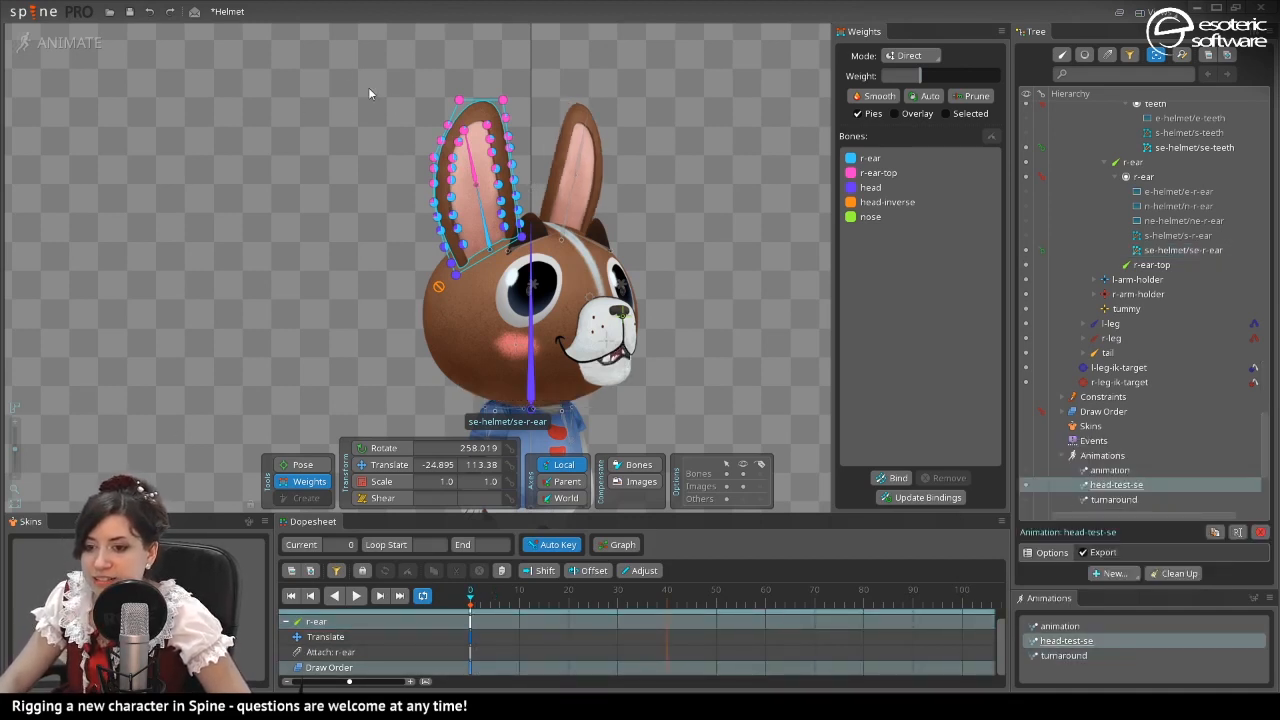
left_click_drag(387, 61, 532, 343)
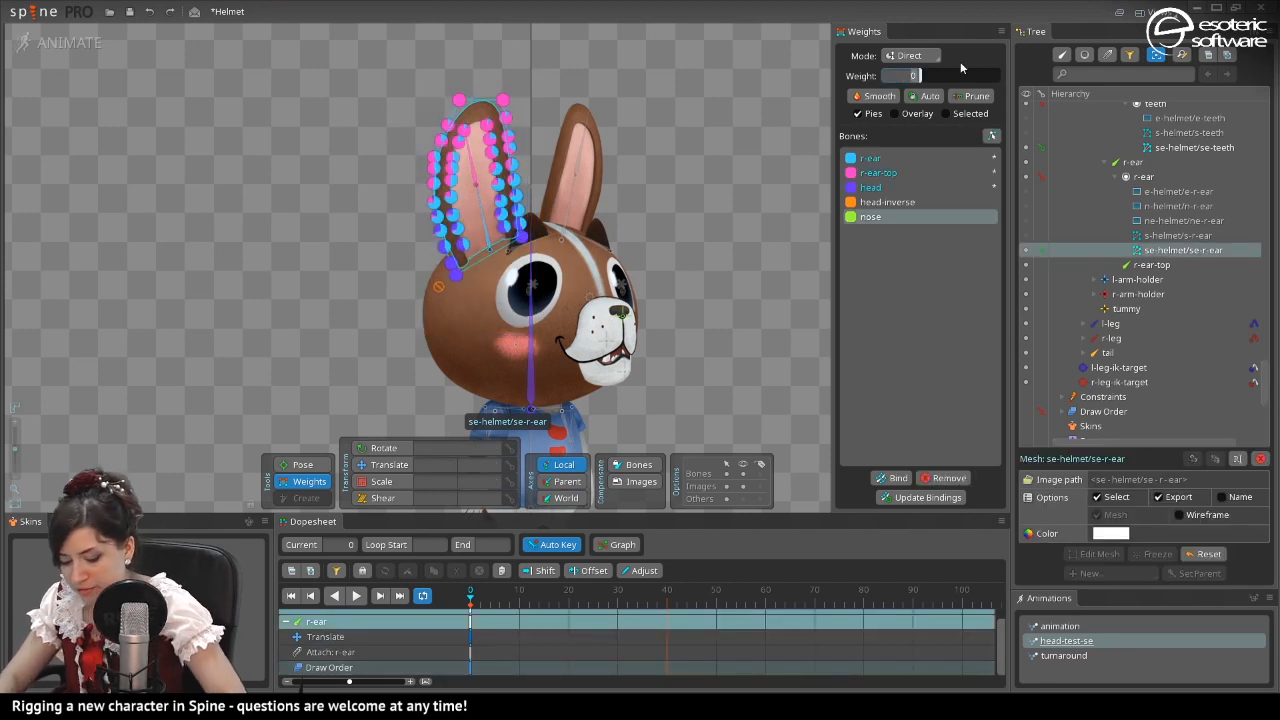
type("5d")
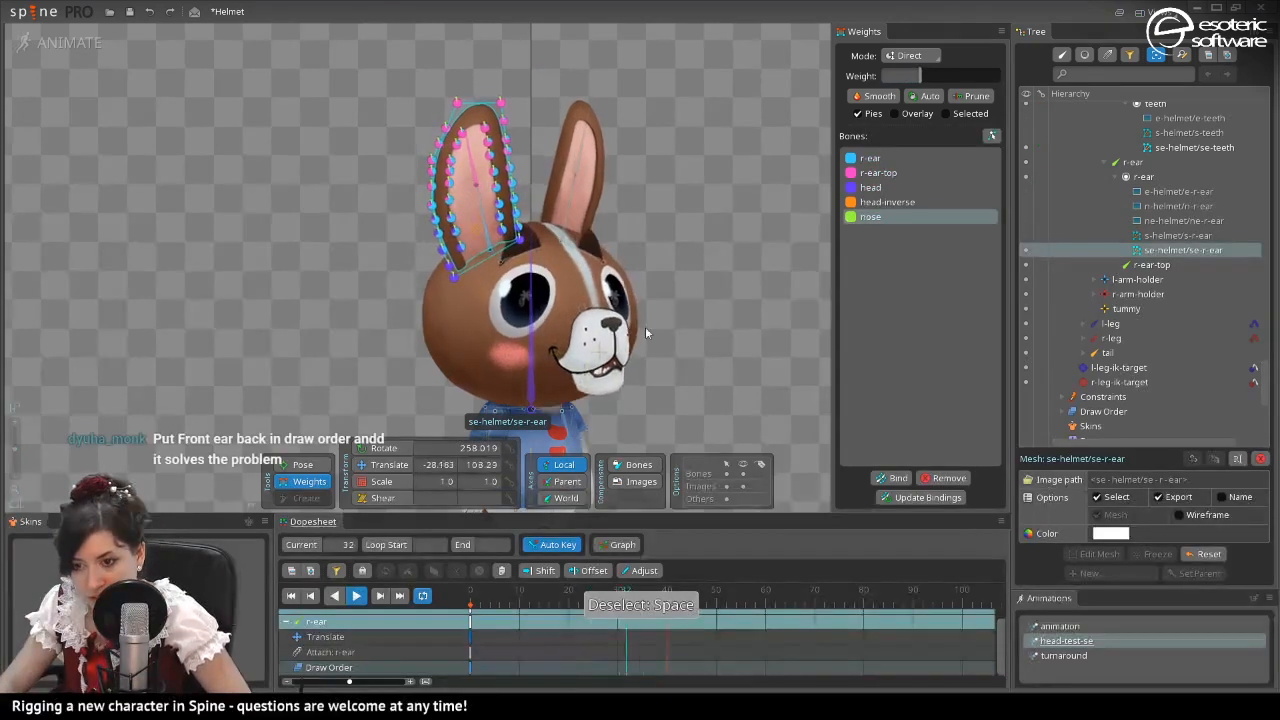
key("space")
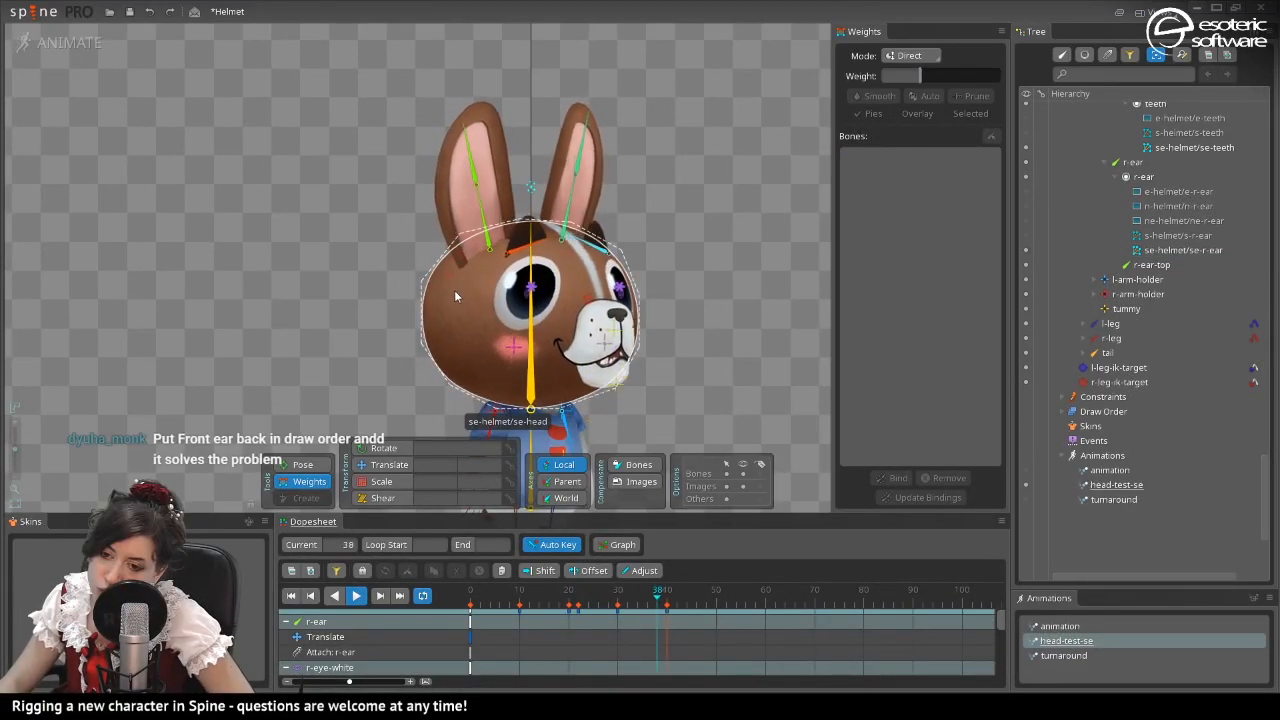
scroll(454, 290, "up", 3)
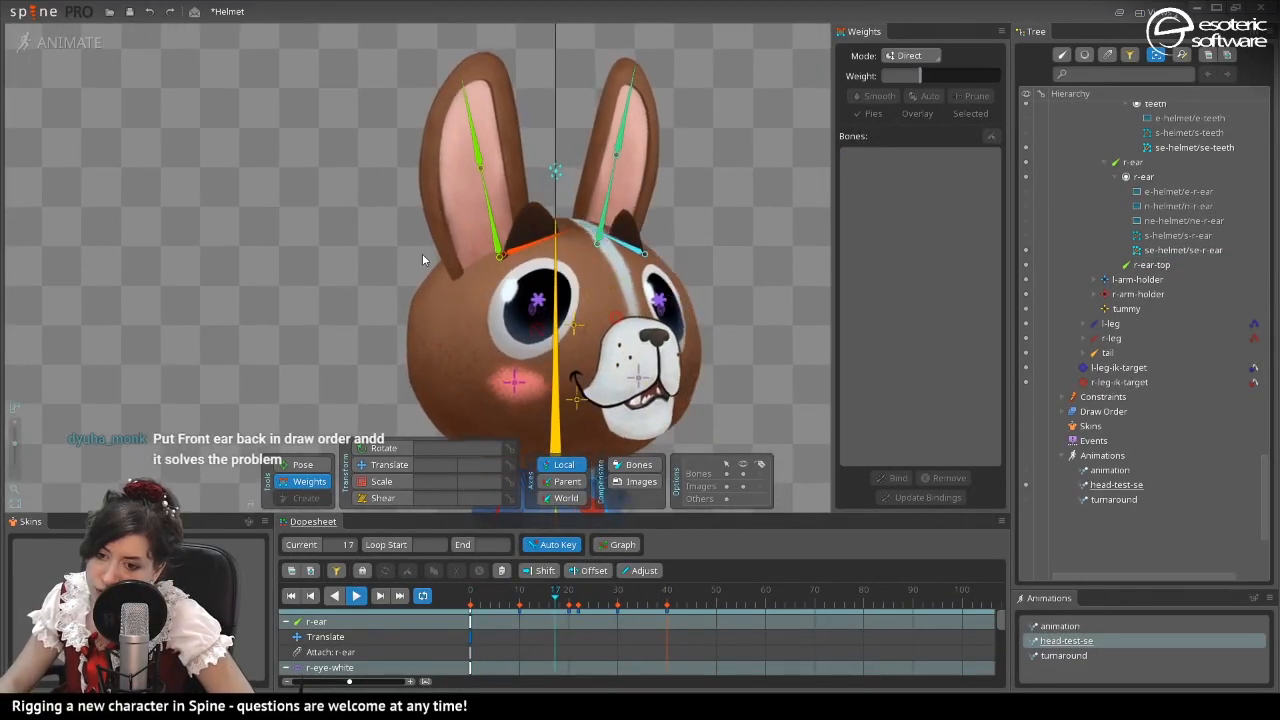
scroll(422, 253, "up", 2)
Inspect the head-inverse weight on the top outline vertices of the se-helmet/se-head mesh during head-test-se, and clear the selection.
left_click(558, 349)
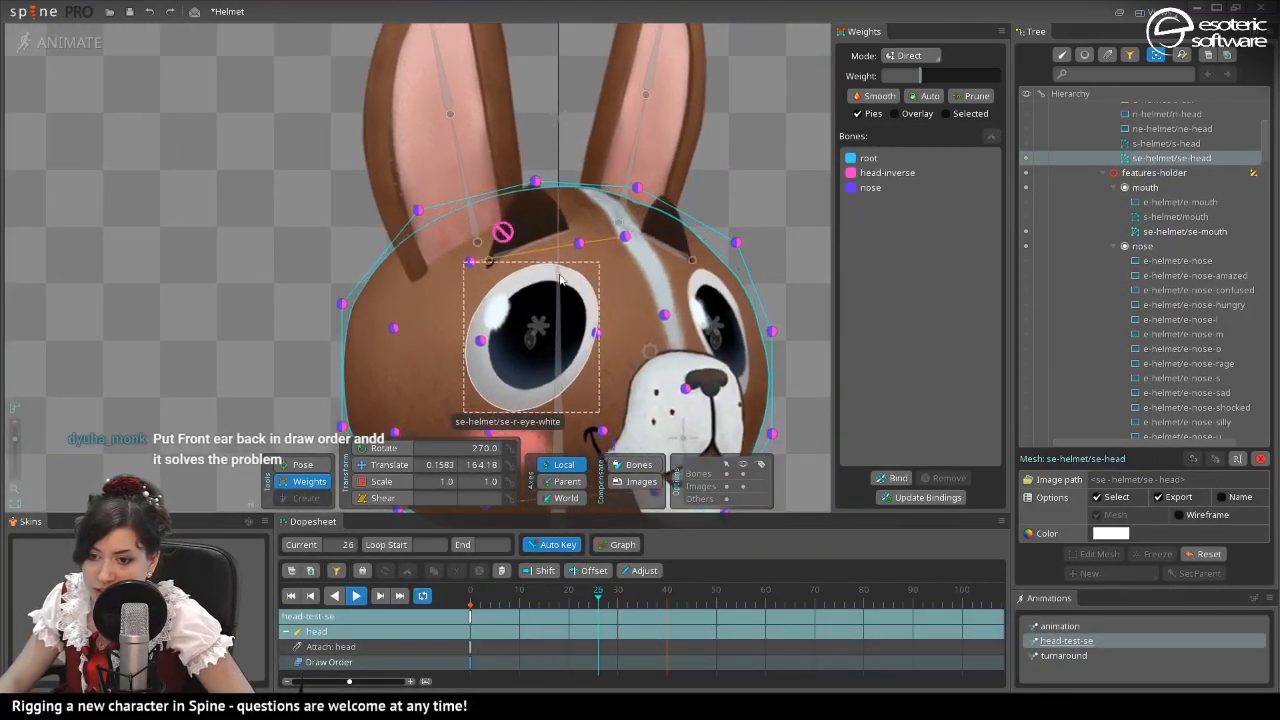
left_click(358, 596)
left_click(410, 323)
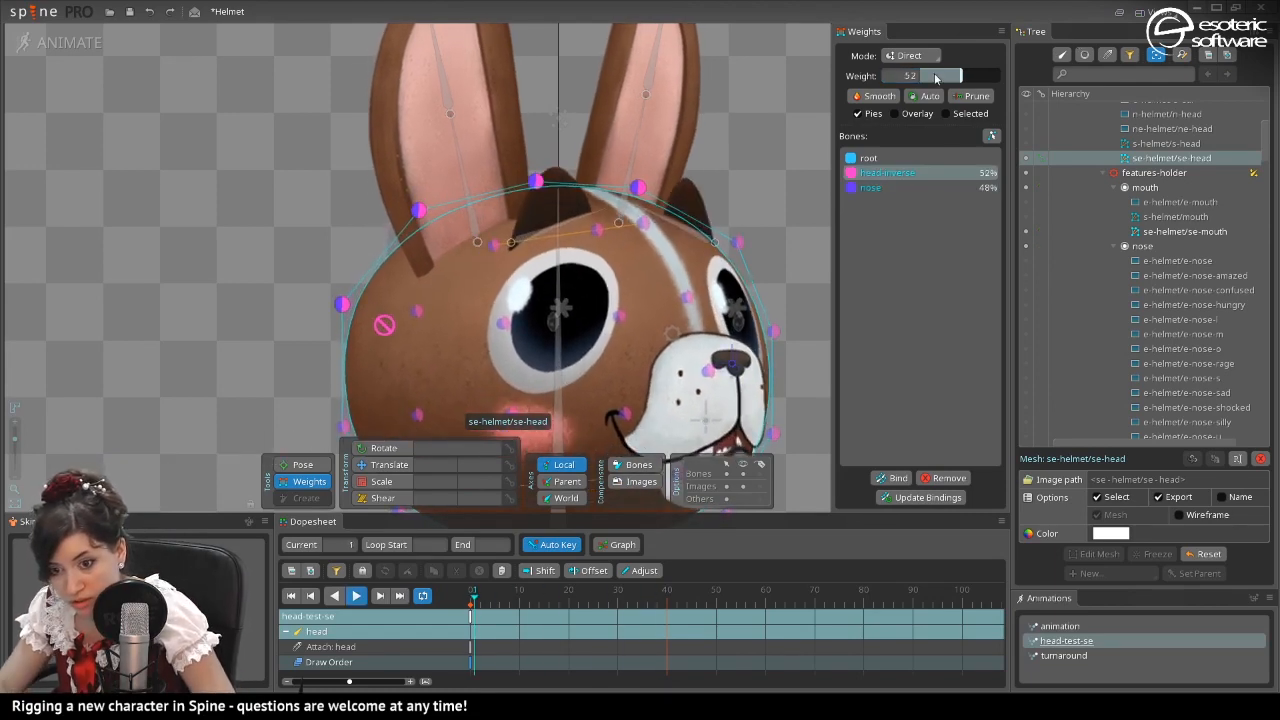
left_click(152, 217)
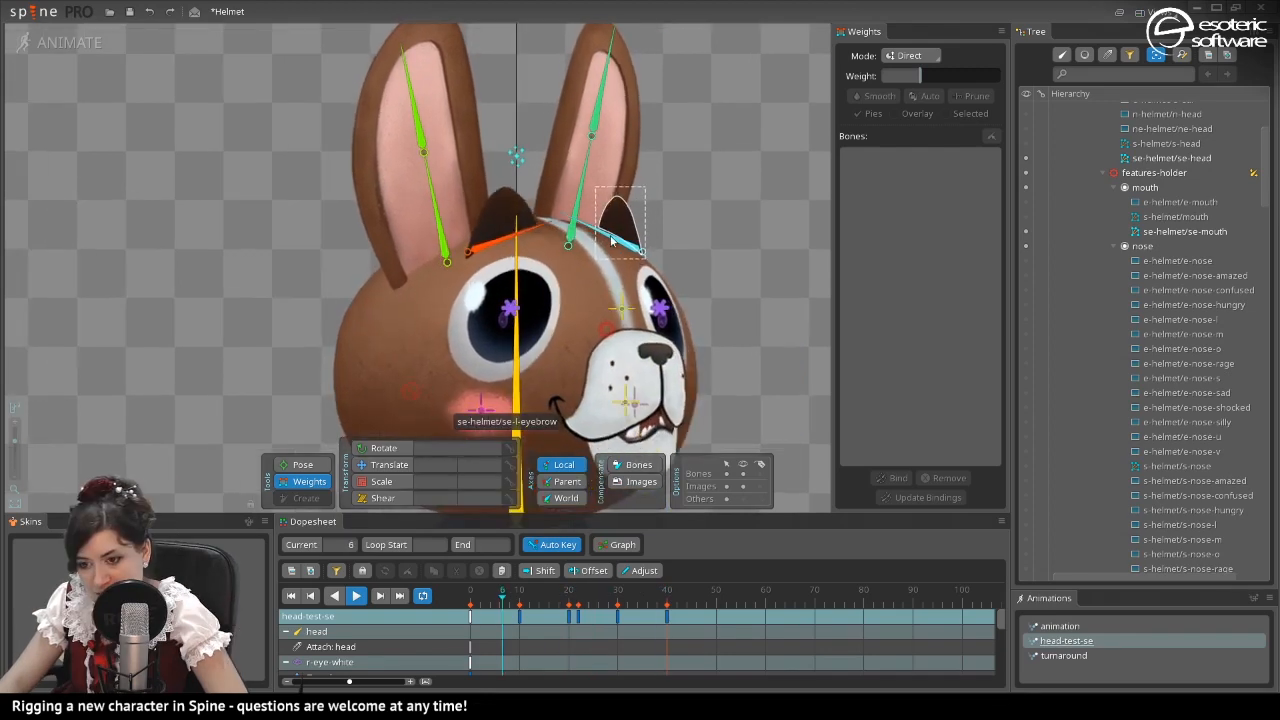
In the turnaround animation at frame 5, bind the head-inverse bone to the se-helmet/se-l-eyebrow mesh.
left_click(611, 240)
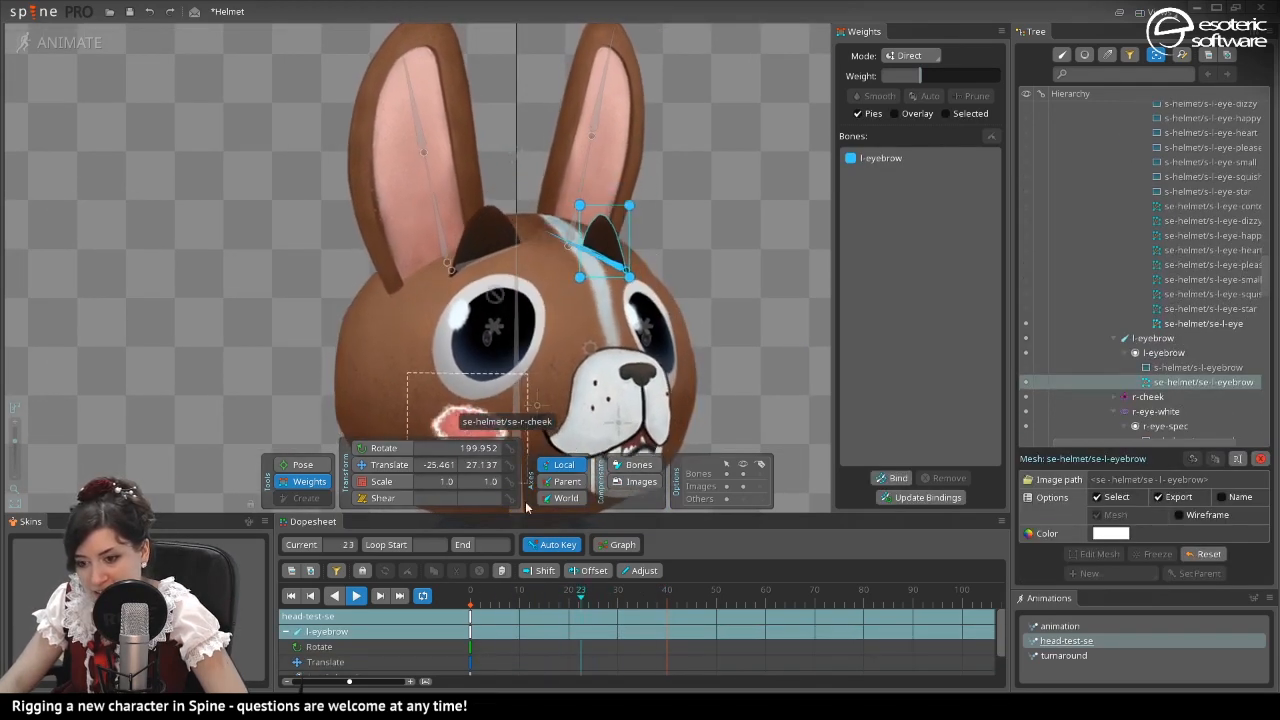
left_click(1087, 656)
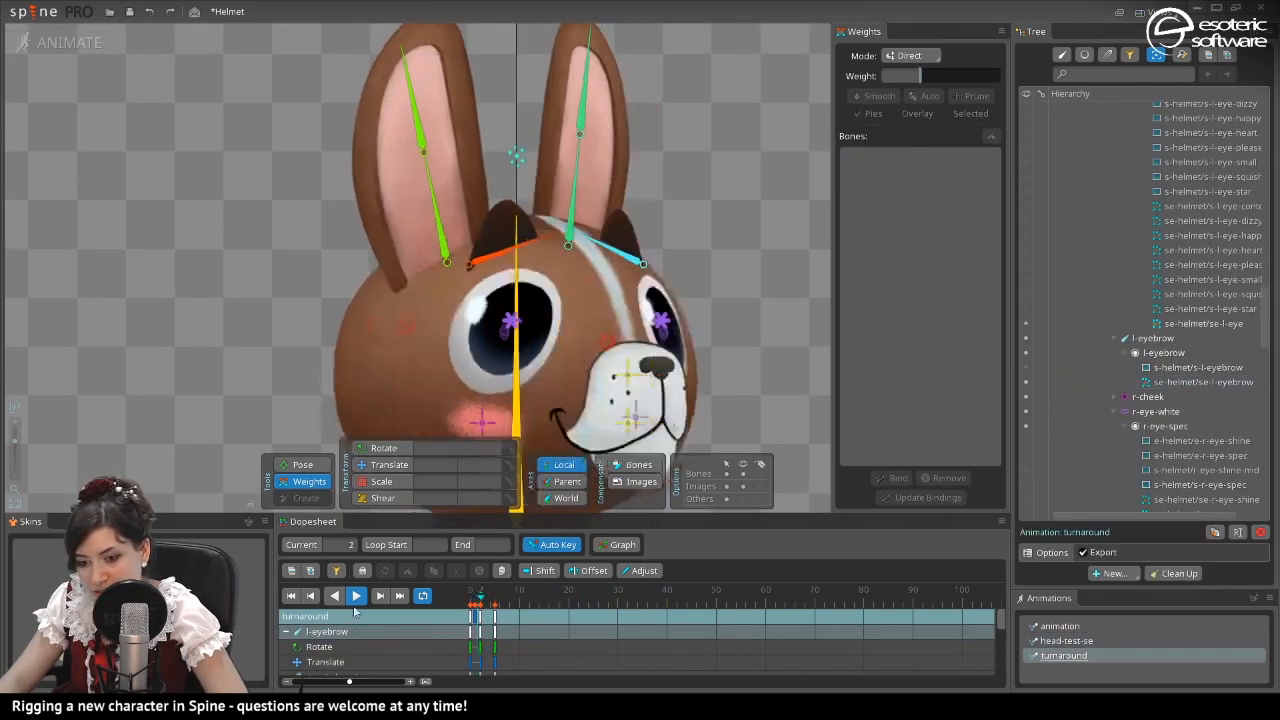
left_click(356, 598)
left_click(498, 614)
left_click(640, 237)
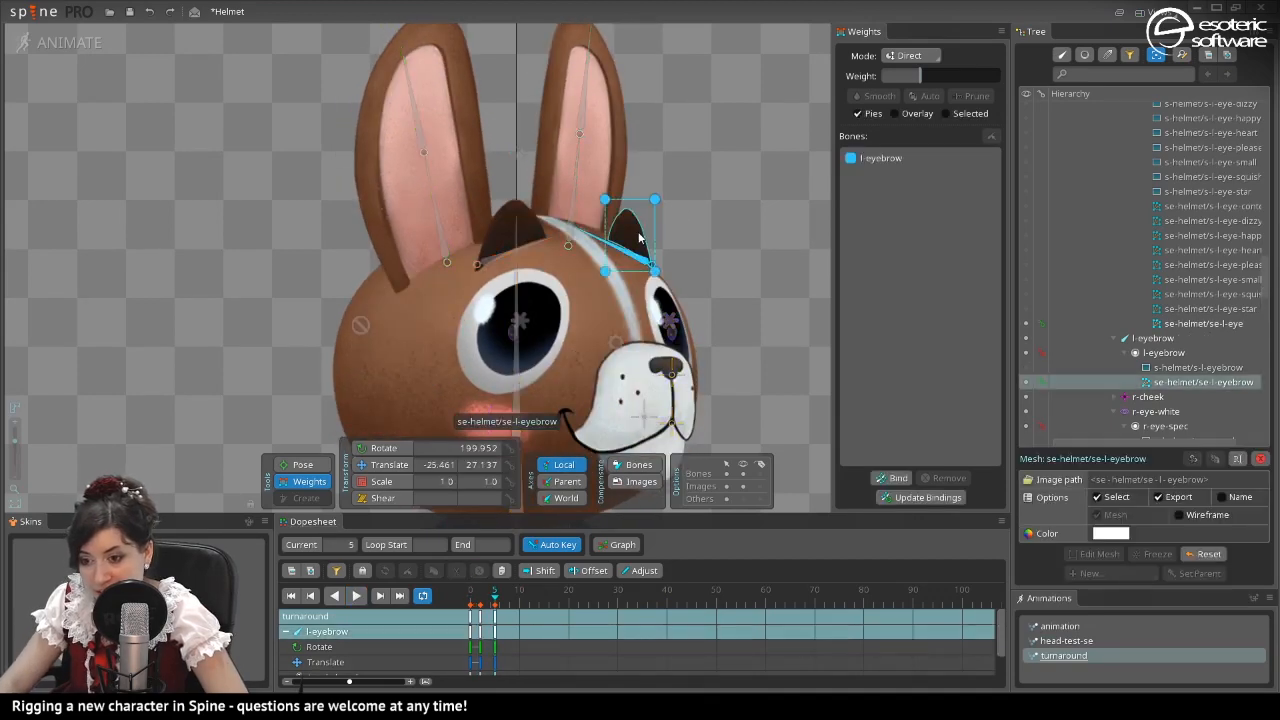
left_click(893, 479)
left_click(360, 324)
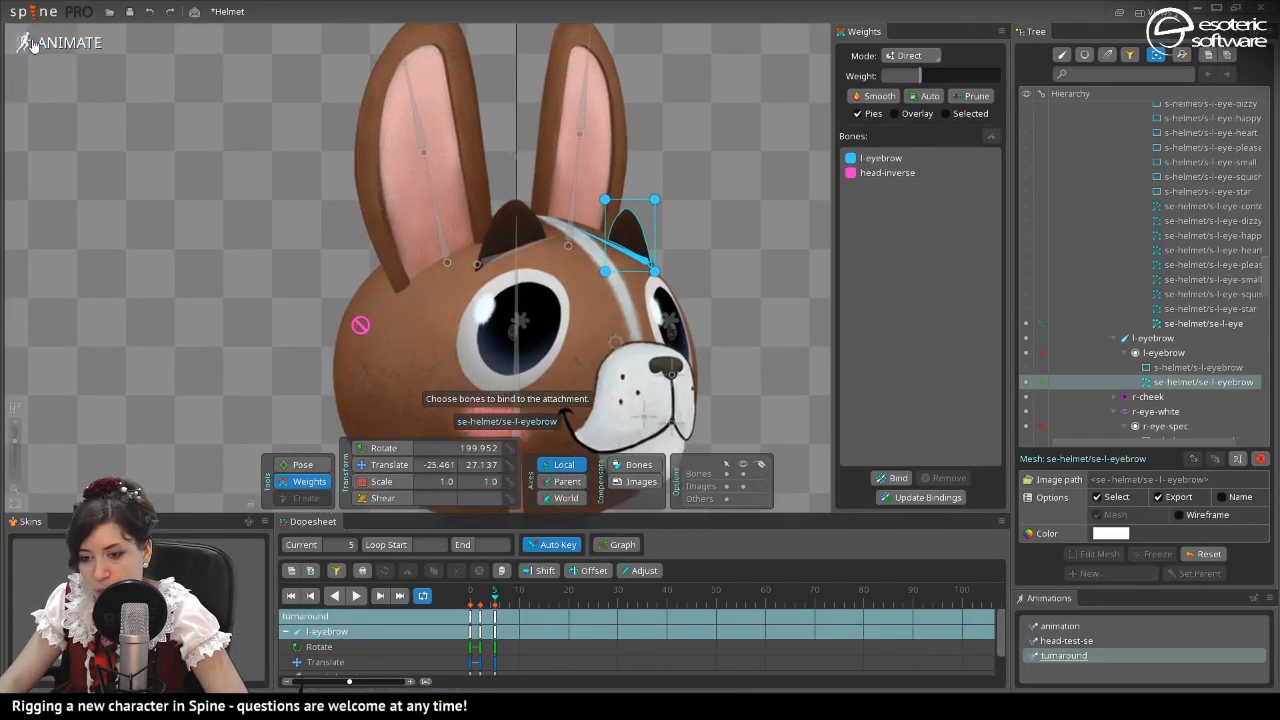
left_click(33, 43)
scroll(422, 318, "down", 5)
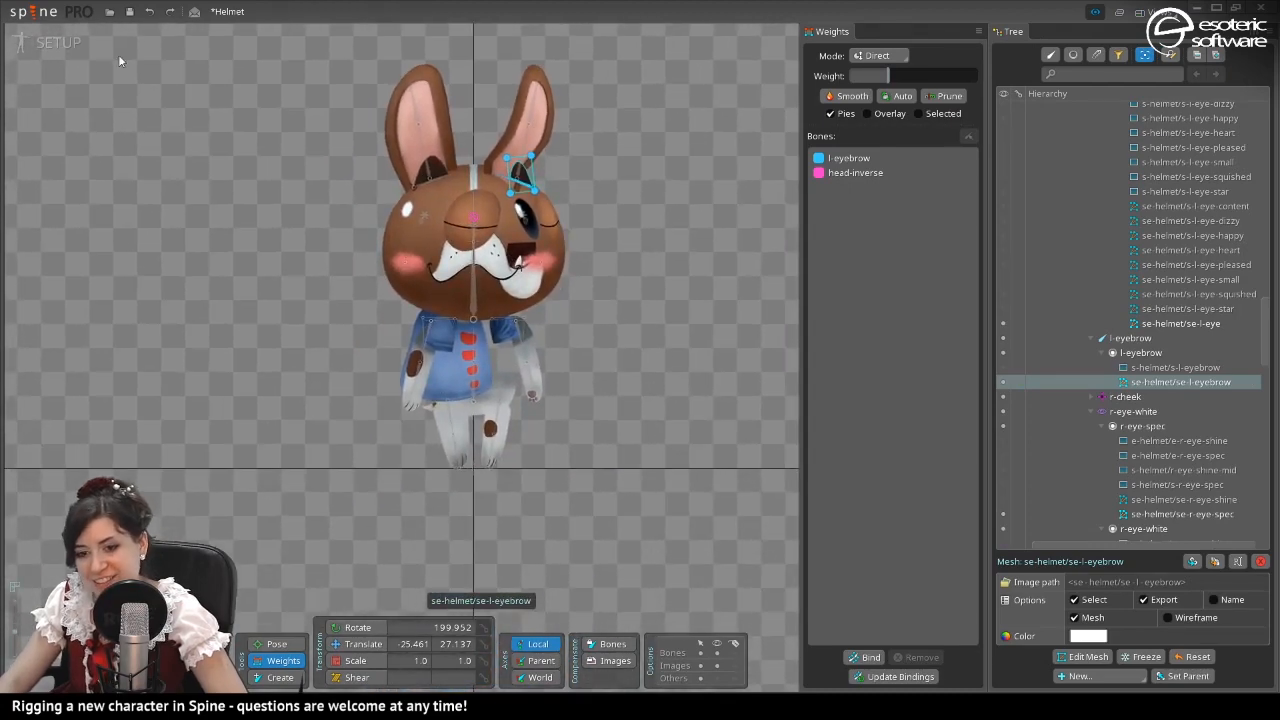
left_click(50, 43)
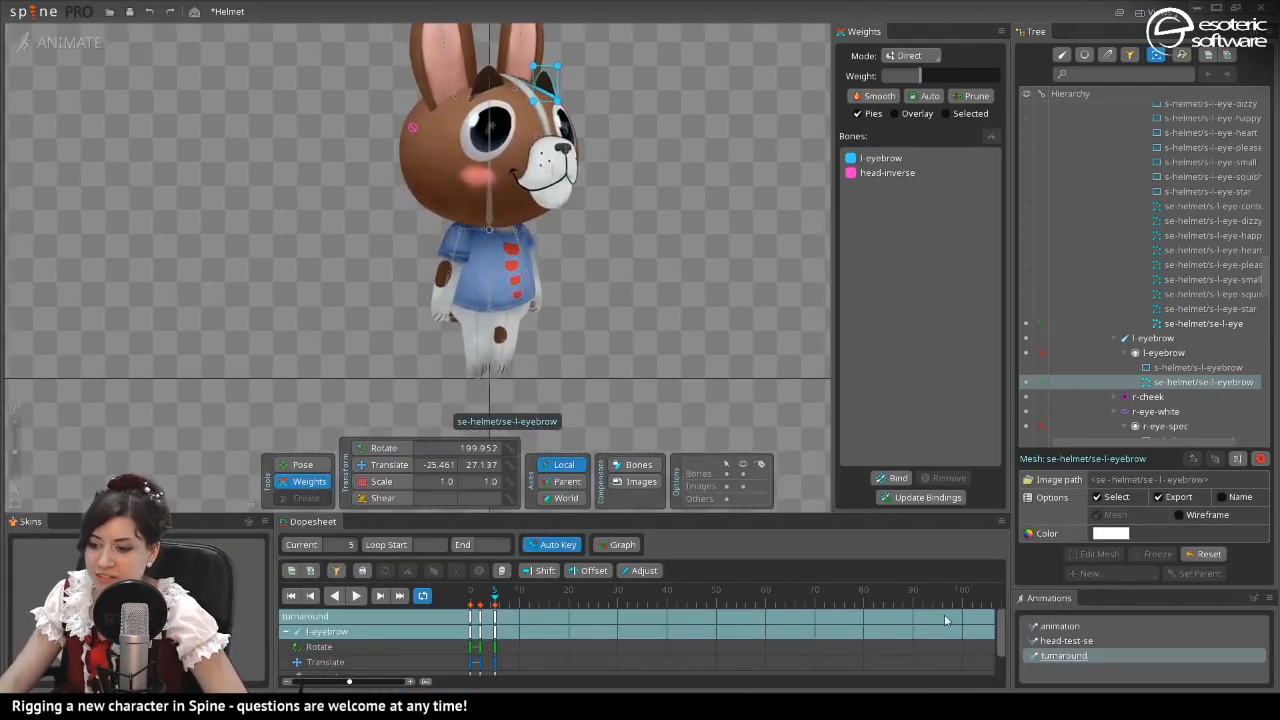
Check the se-helmet/se-l-eyebrow mesh at frame 31 of head-test-se, and play the animation to review the whole head turn.
left_click(1066, 641)
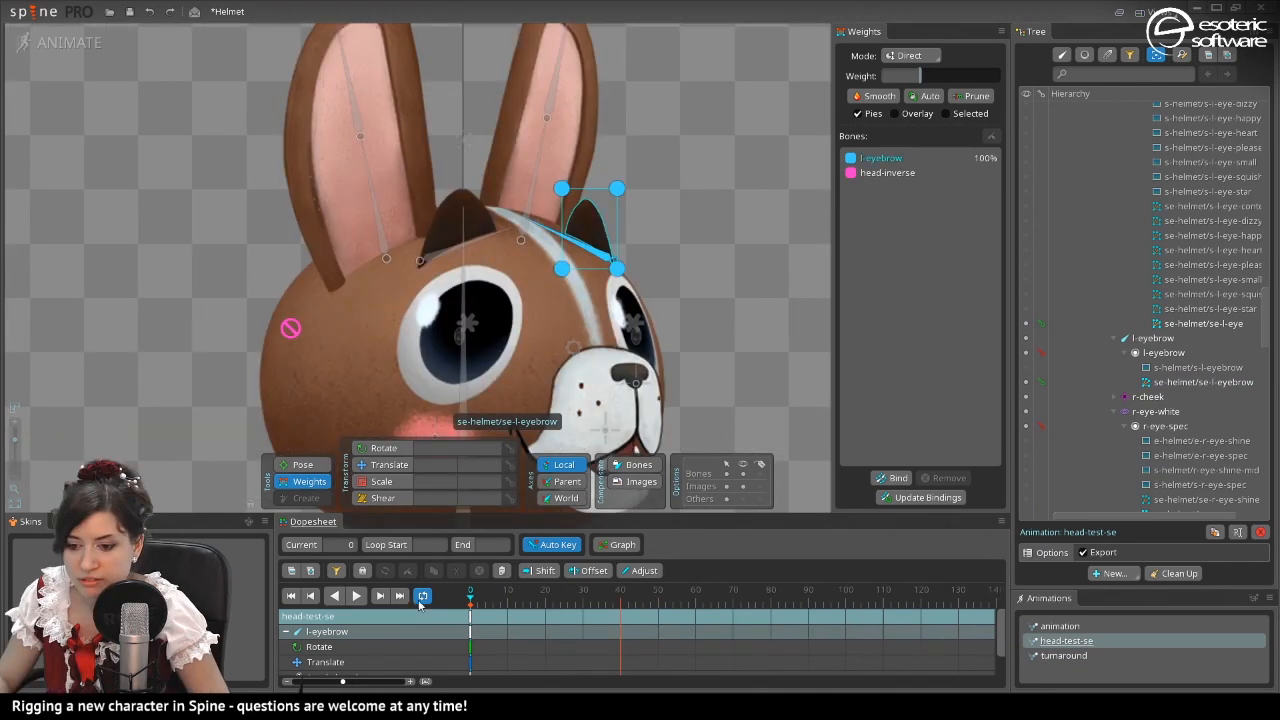
left_click_drag(471, 602, 588, 602)
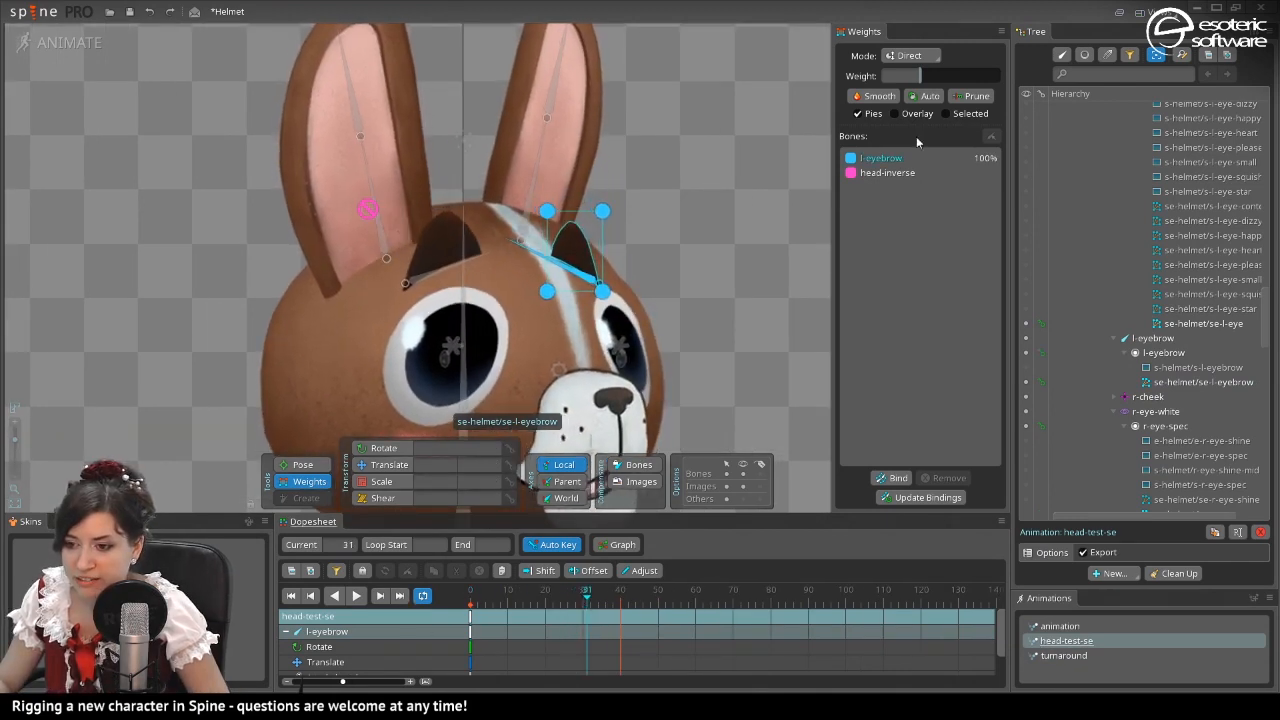
left_click(356, 595)
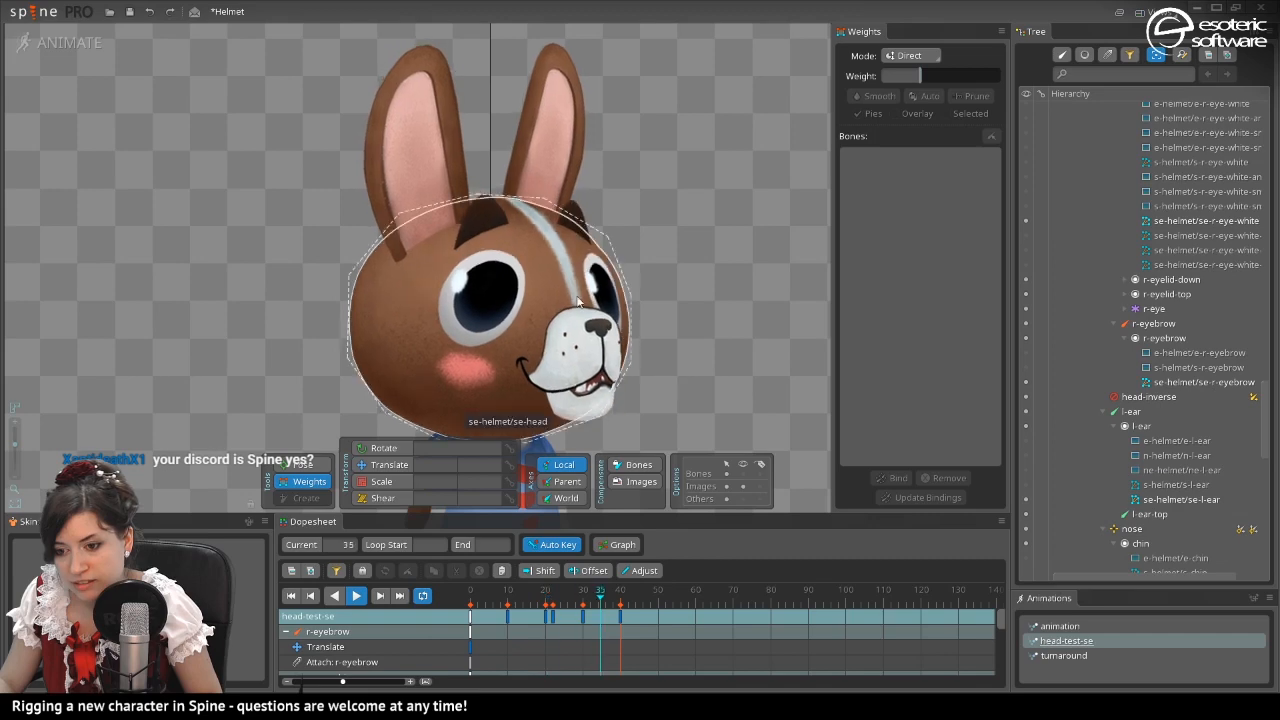
left_click_drag(640, 353, 517, 374)
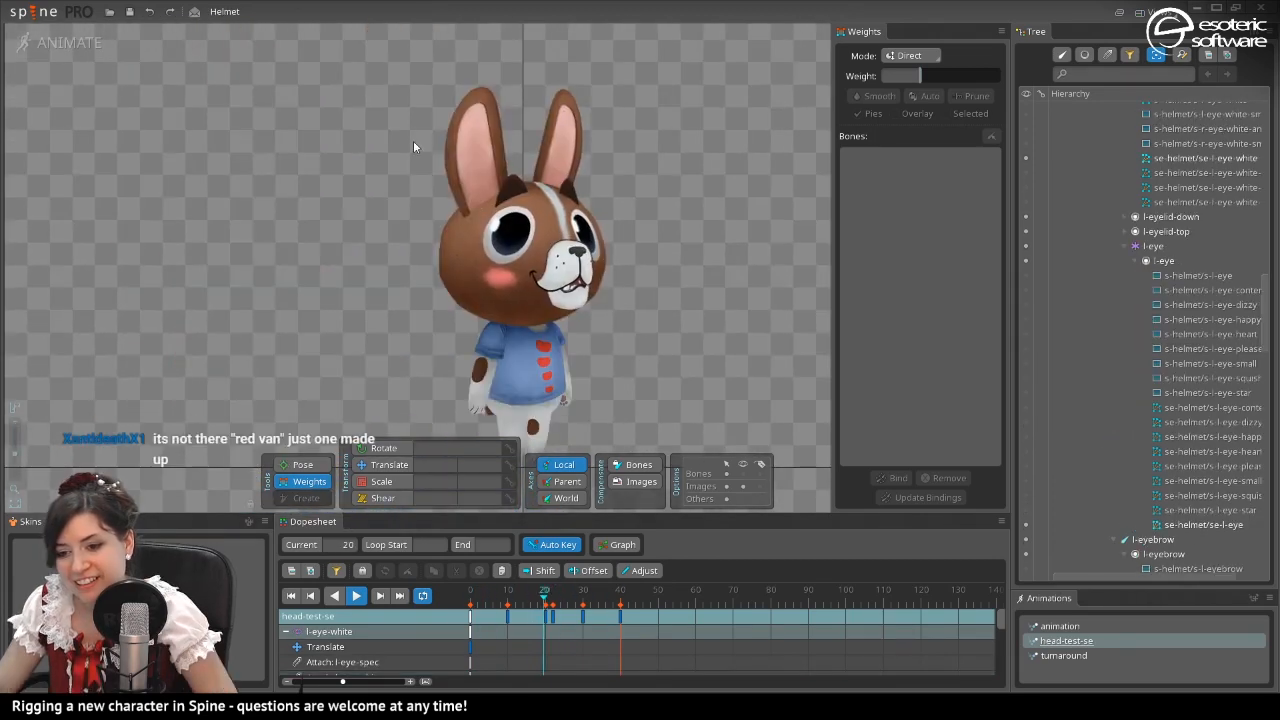
Set the nose weight to 0 on the vertices along the inner side of se-helmet/se-r-ear, facing the other ear.
left_click(468, 145)
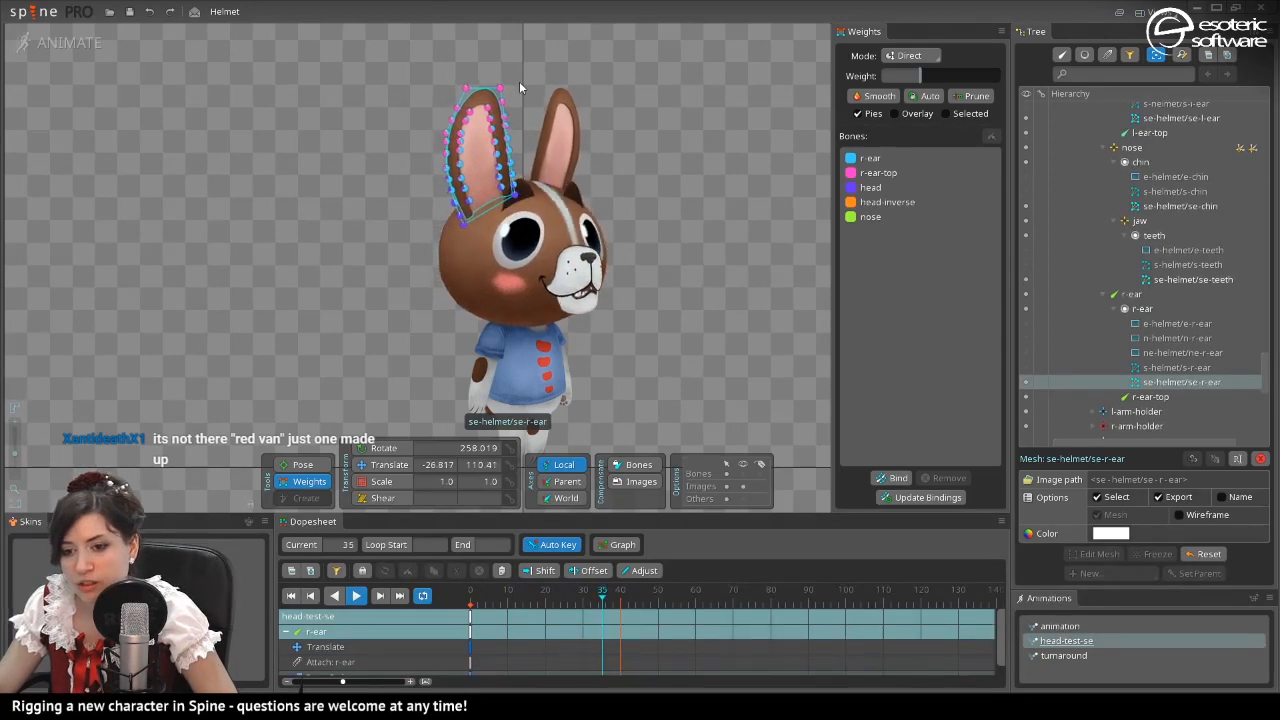
scroll(618, 185, "up", 3)
left_click_drag(632, 198, 680, 352)
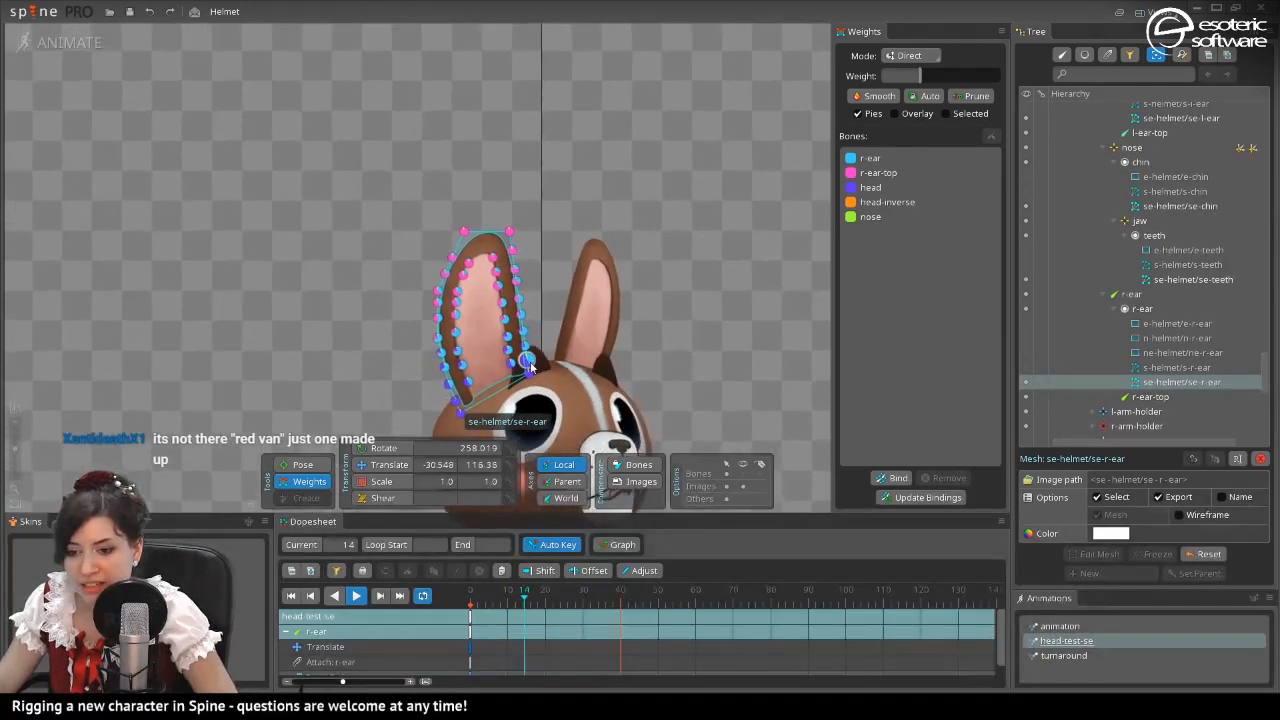
left_click_drag(530, 365, 475, 315)
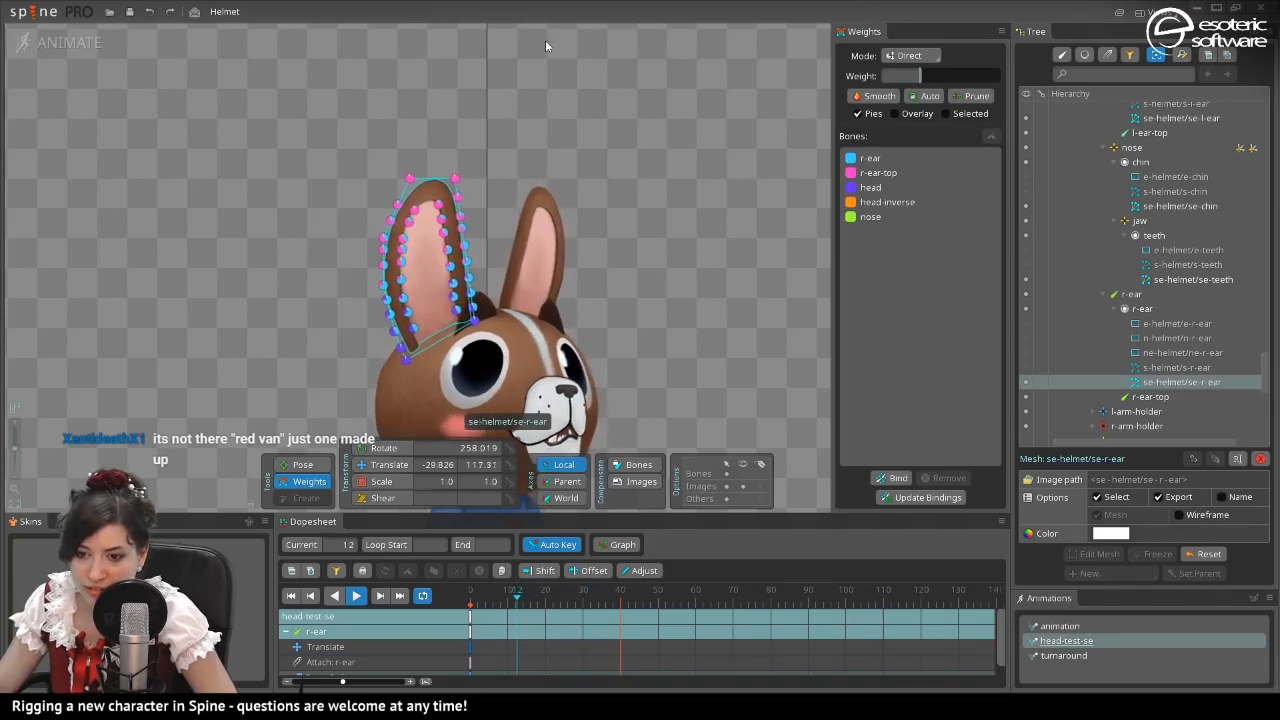
left_click_drag(548, 126, 466, 362)
left_click_drag(458, 407, 428, 429)
left_click(882, 217)
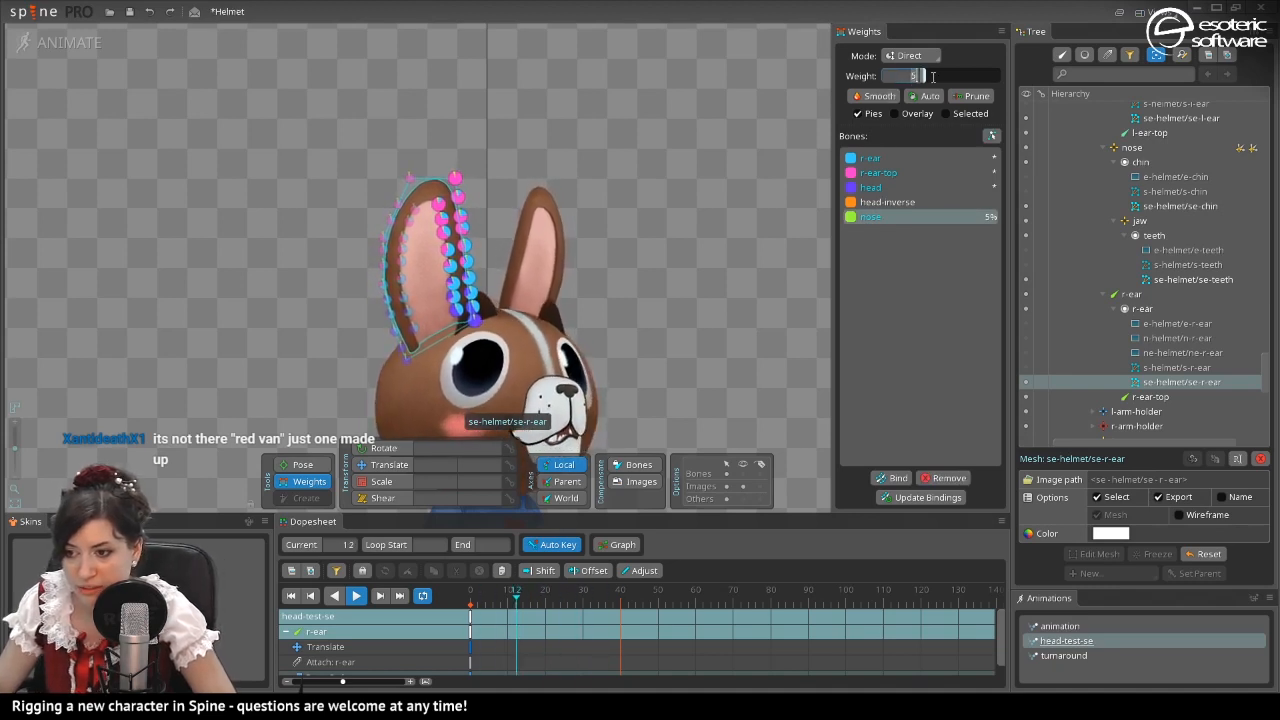
scroll(937, 83, "down", 5)
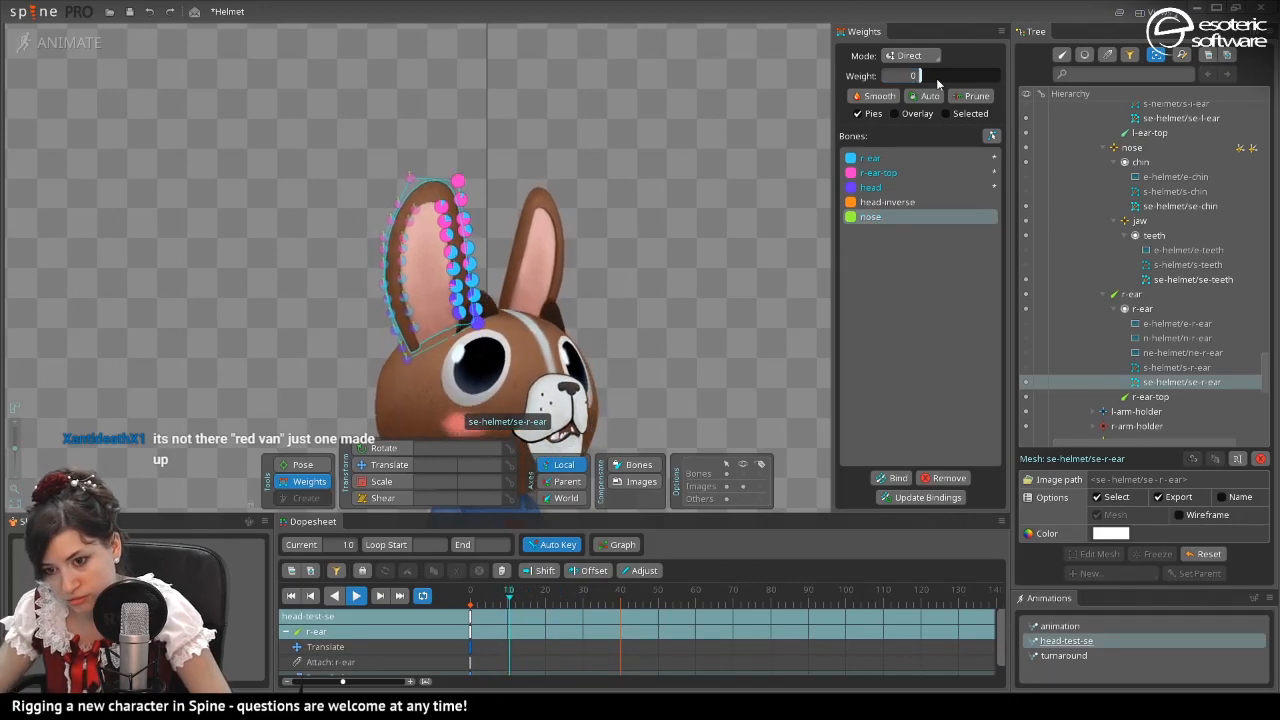
Check the nose weight on the inner column of se-helmet/se-r-ear vertices during head-test-se playback, and clear the selection.
key("space")
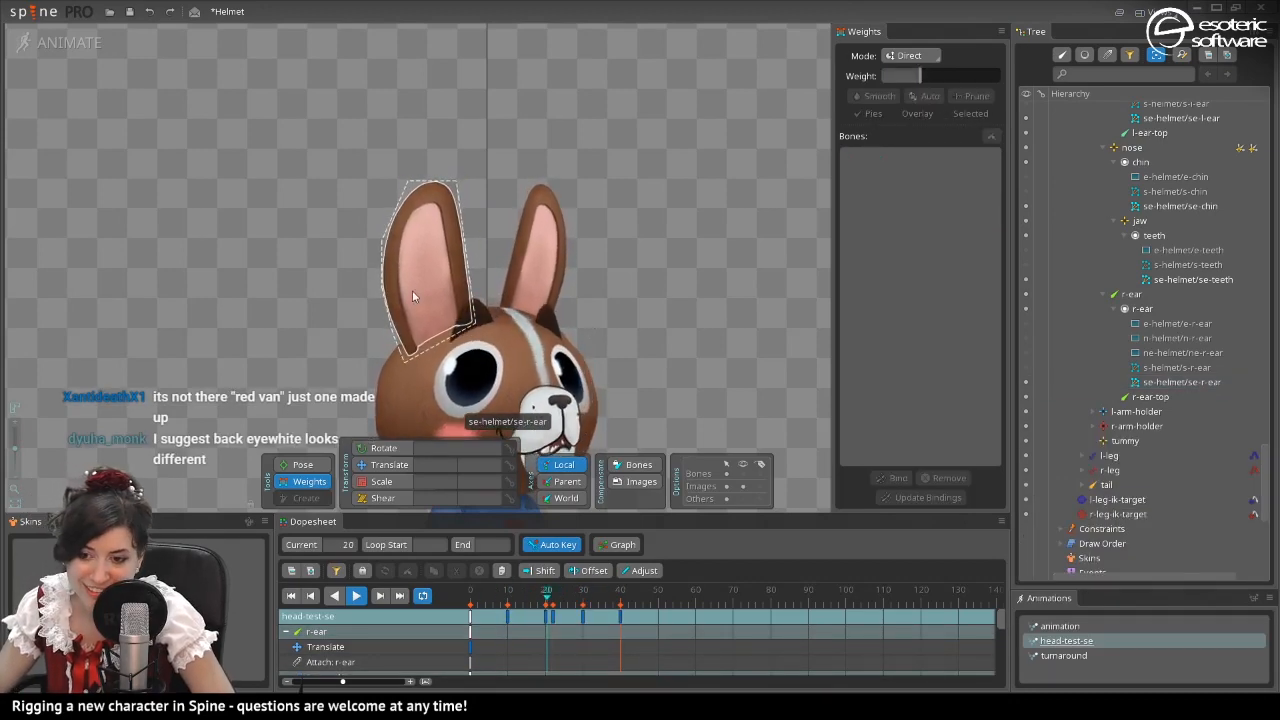
left_click(412, 290)
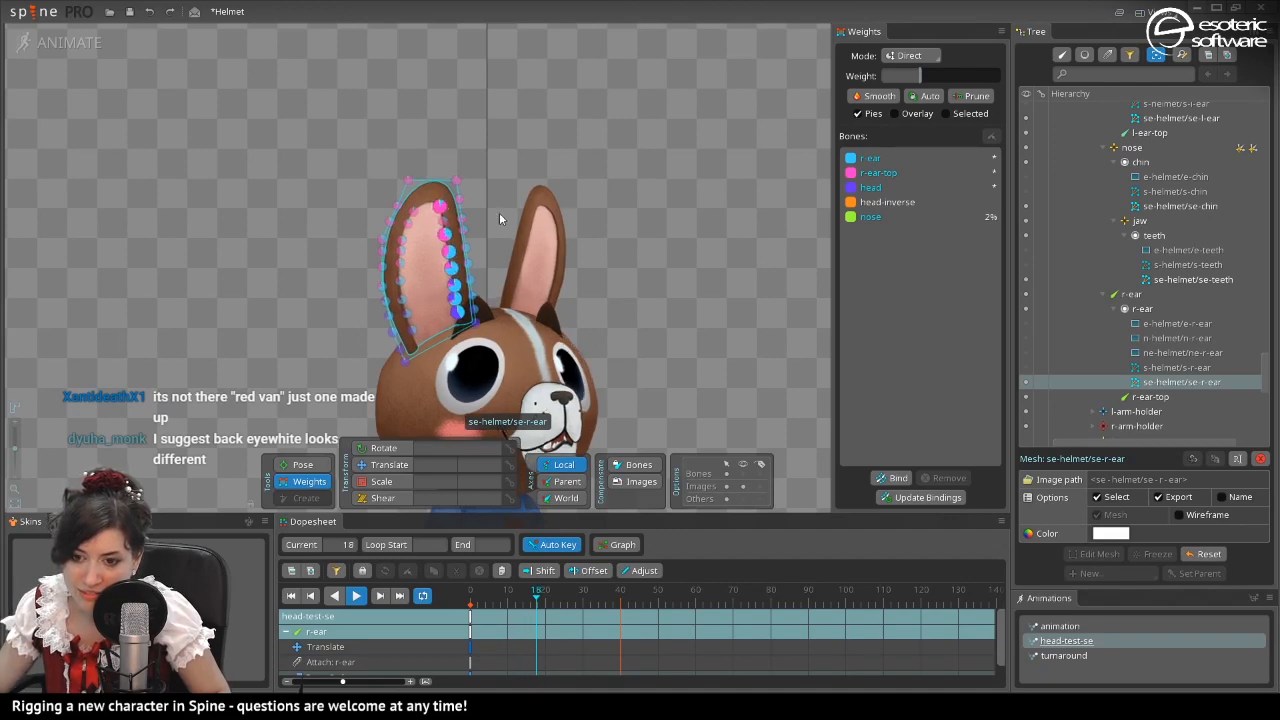
key("space")
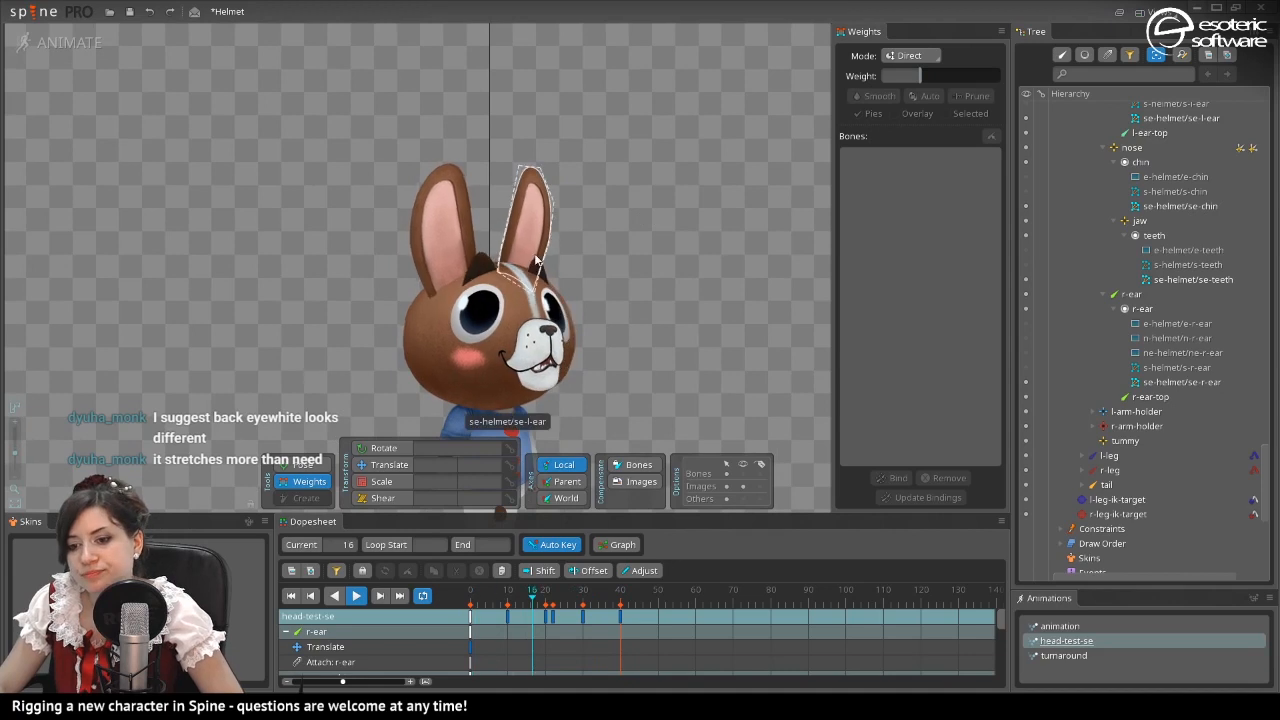
Set the head-inverse weight to 4 on the se-helmet/se-l-ear vertices along the side facing the other ear.
left_click(523, 240)
left_click_drag(440, 104, 526, 184)
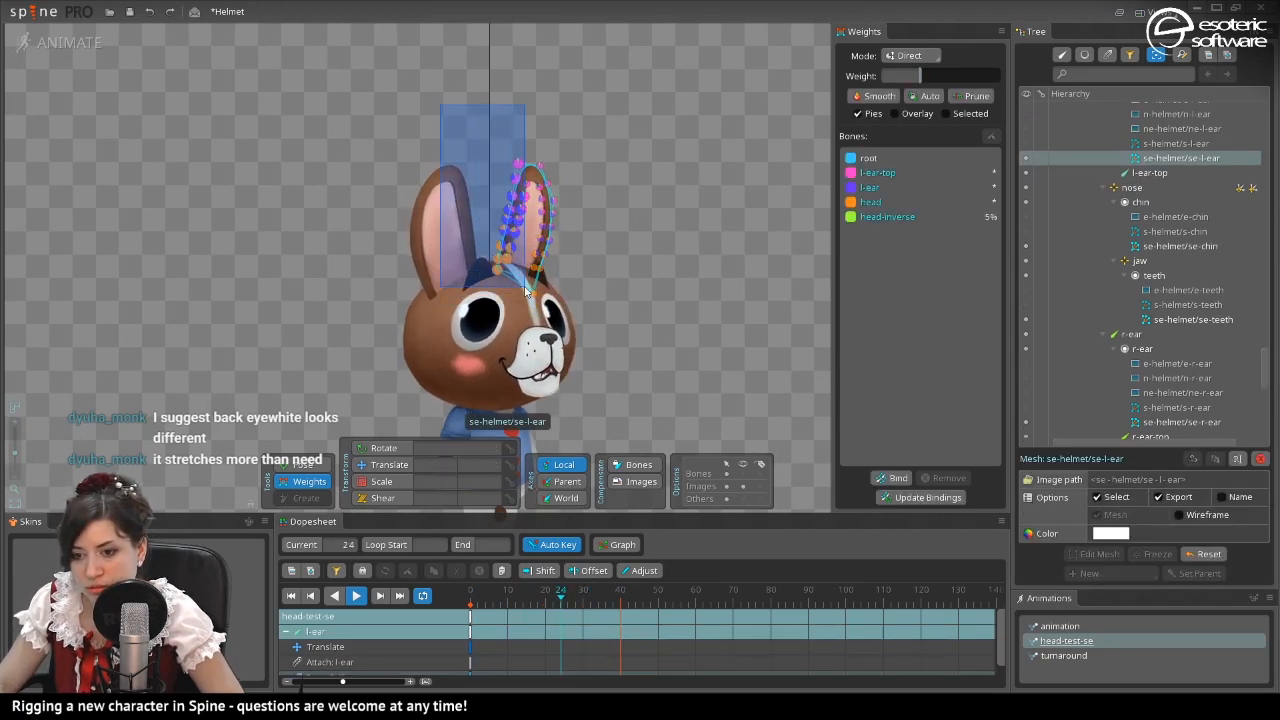
left_click_drag(524, 292, 524, 292)
left_click(887, 216)
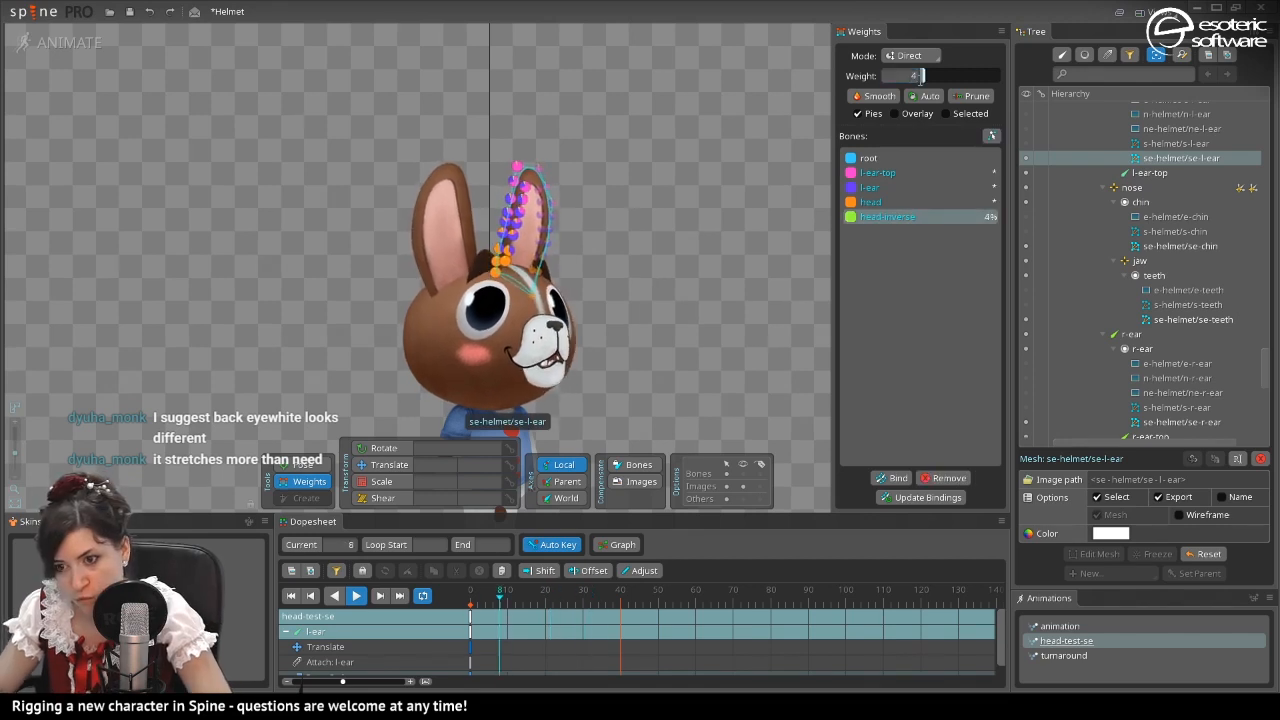
Set the head-inverse weight to 3 on only the outermost se-helmet/se-l-ear vertices facing the other ear, and clear the selection.
left_click(503, 228)
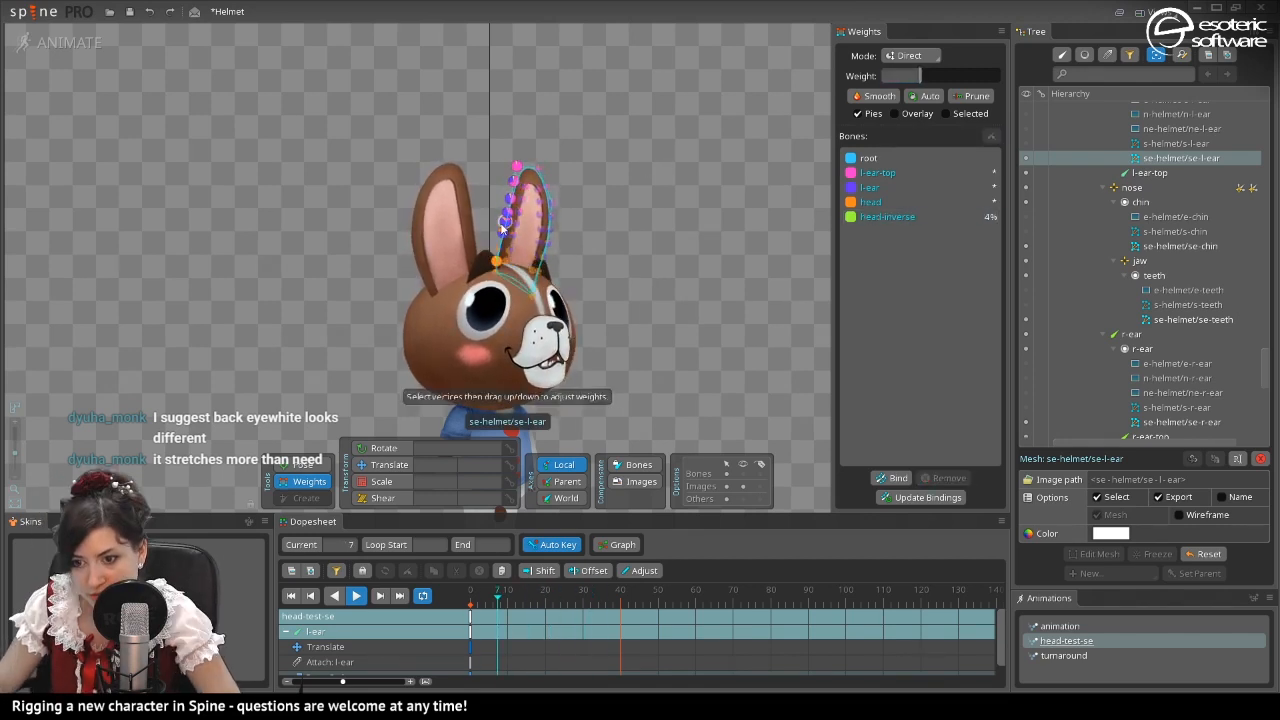
left_click(895, 217)
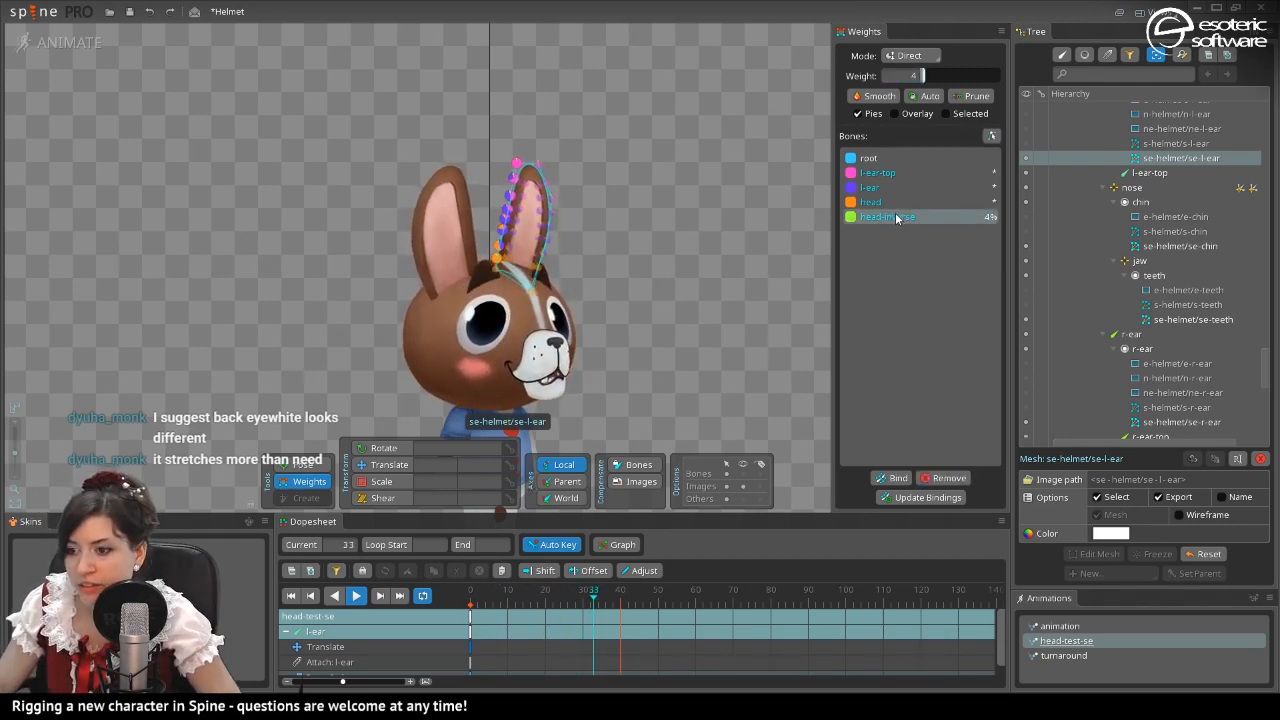
type("3")
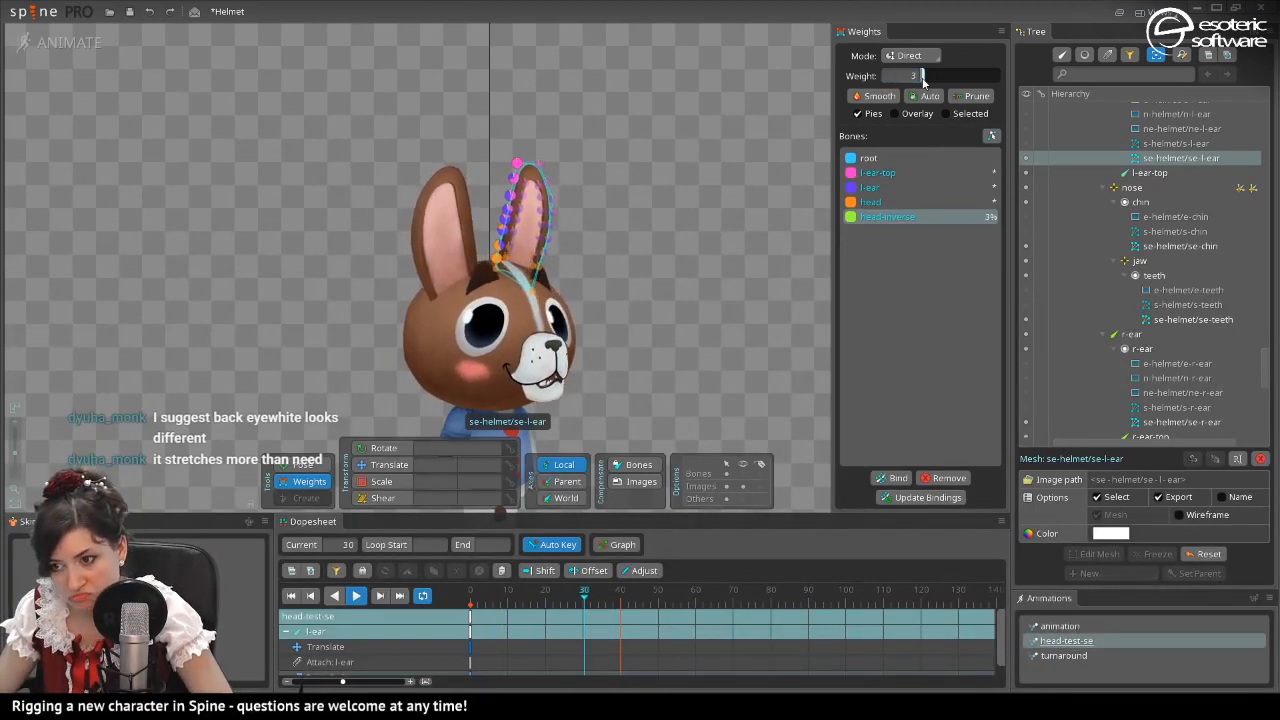
key("space")
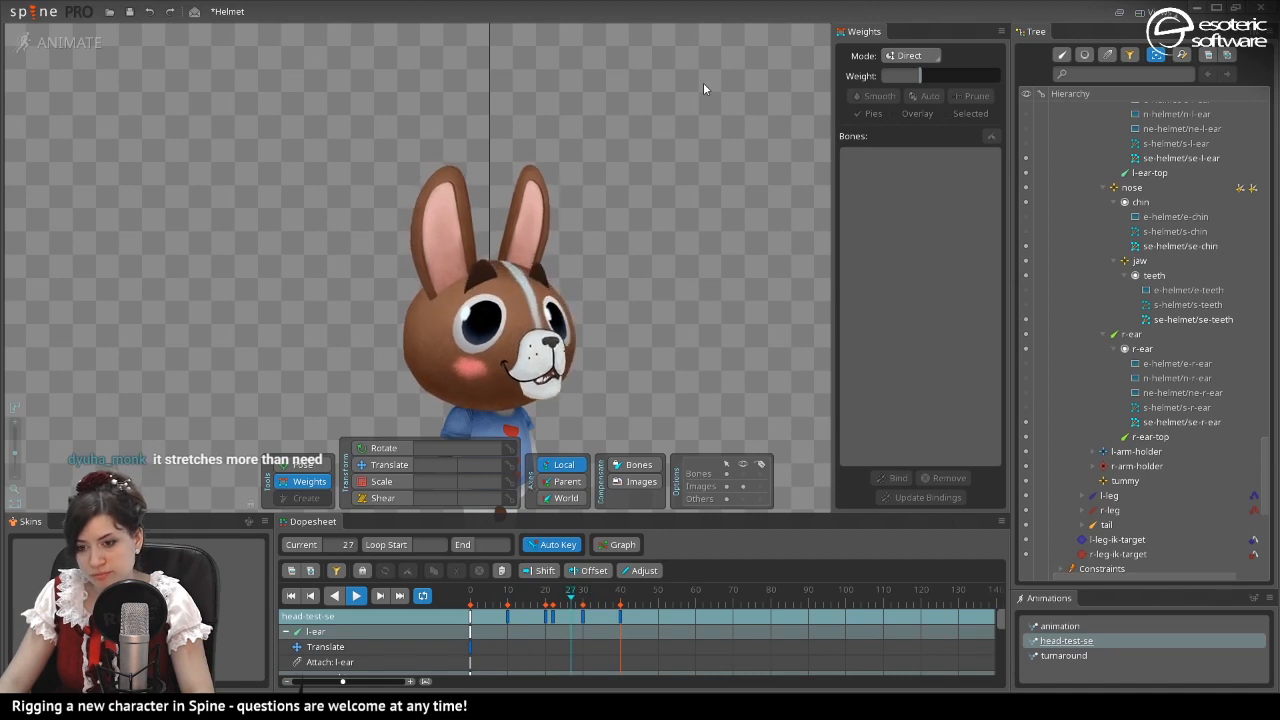
Save the Helmet project and review the head-test-se playback with the whole character in view.
key("ctrl+s")
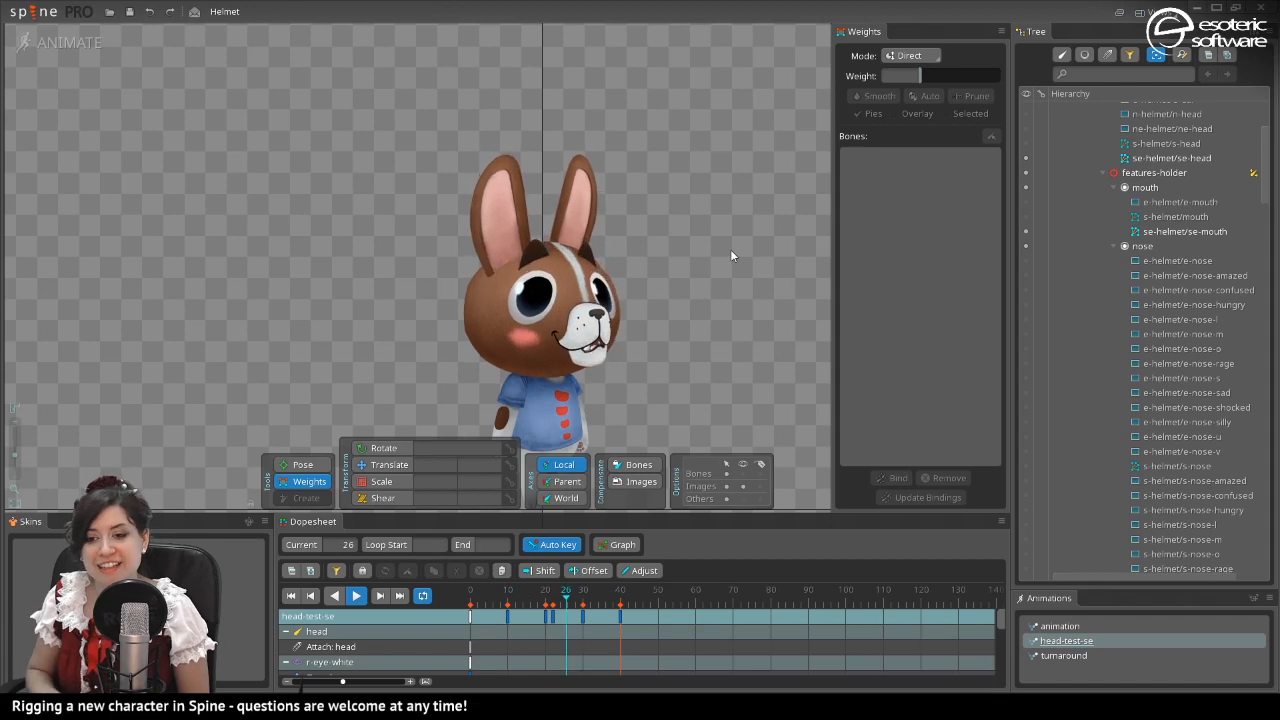
scroll(730, 250, "down", 2)
scroll(586, 321, "up", 2)
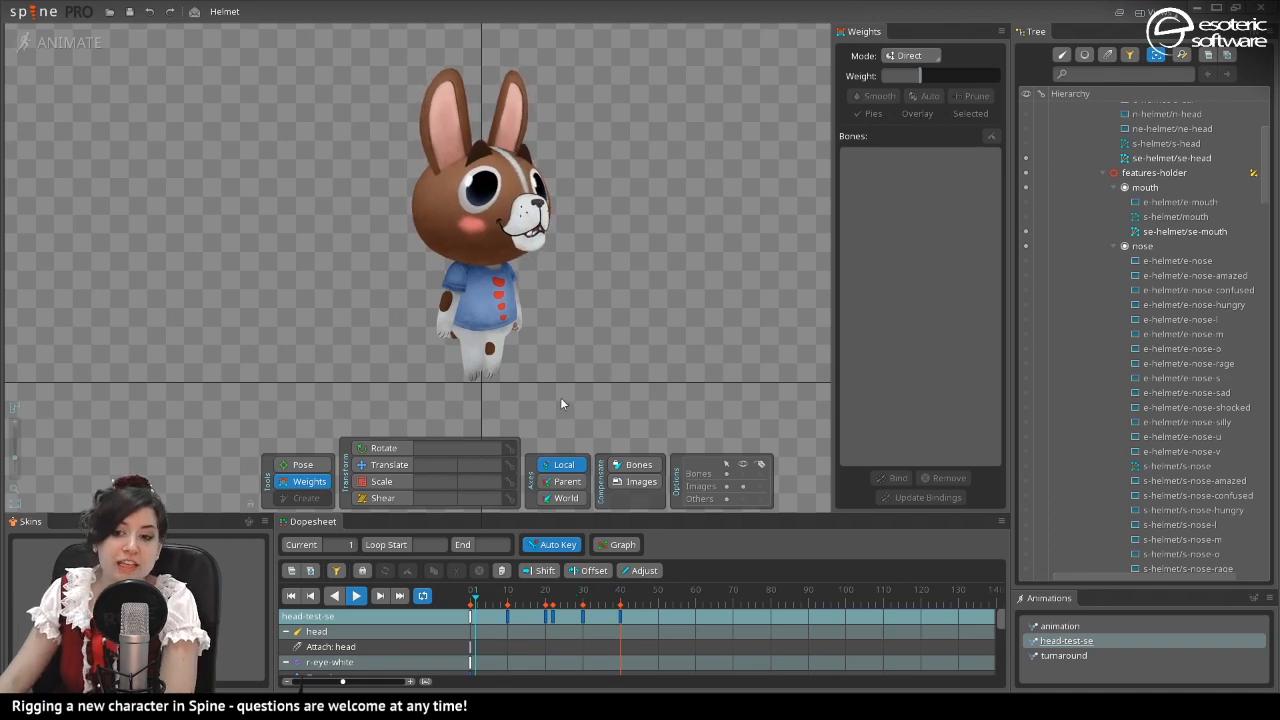
left_click_drag(503, 352, 612, 405)
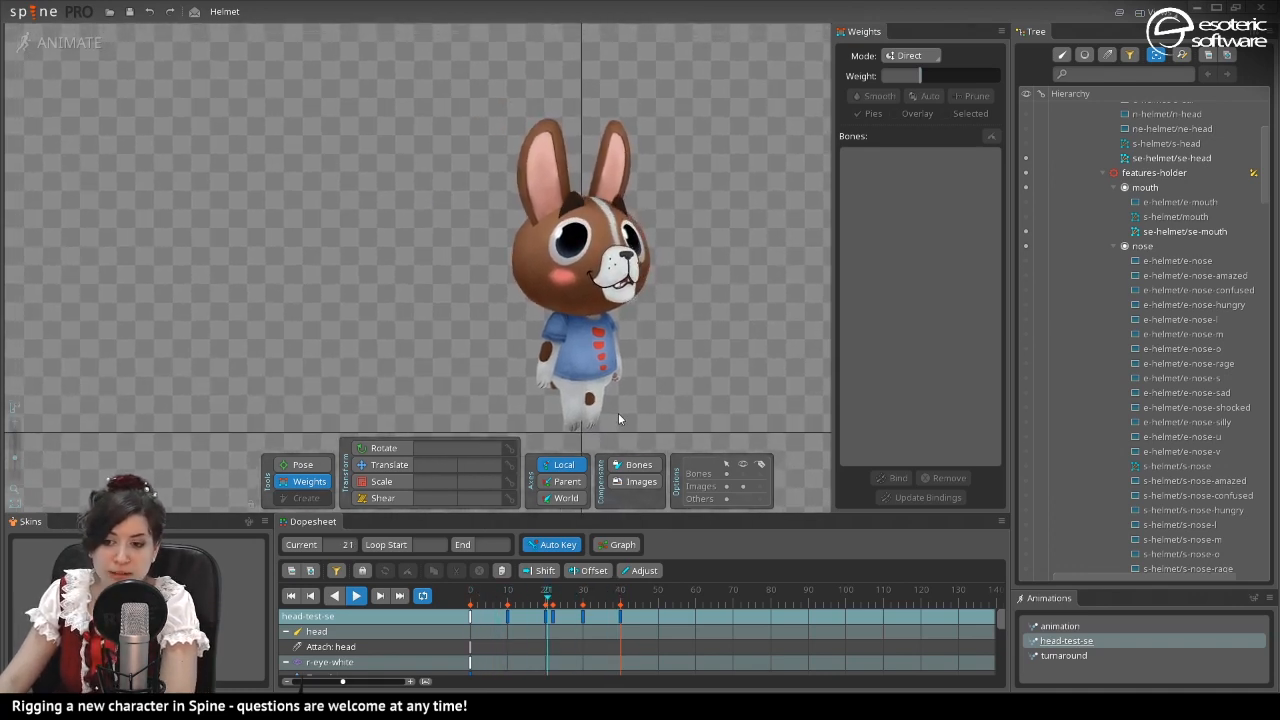